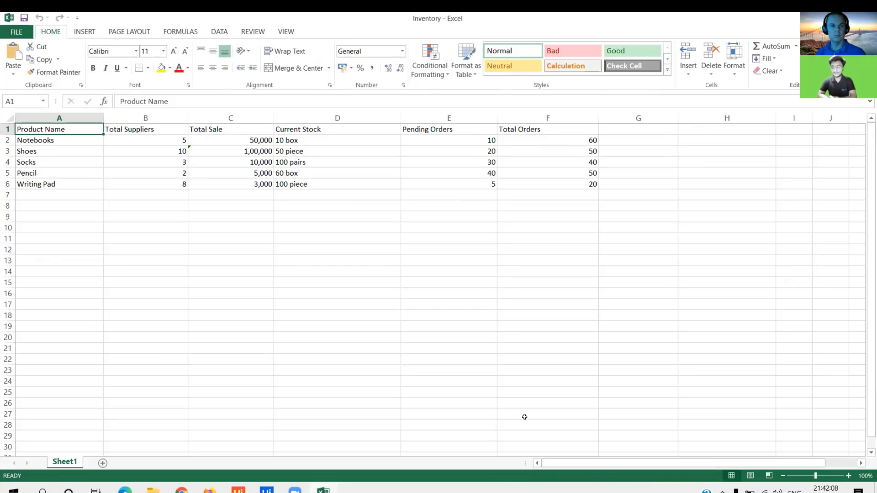
Highlight the product names with their total suppliers and total sales in A2:C6 for review.
left_click(847, 475)
left_click(847, 476)
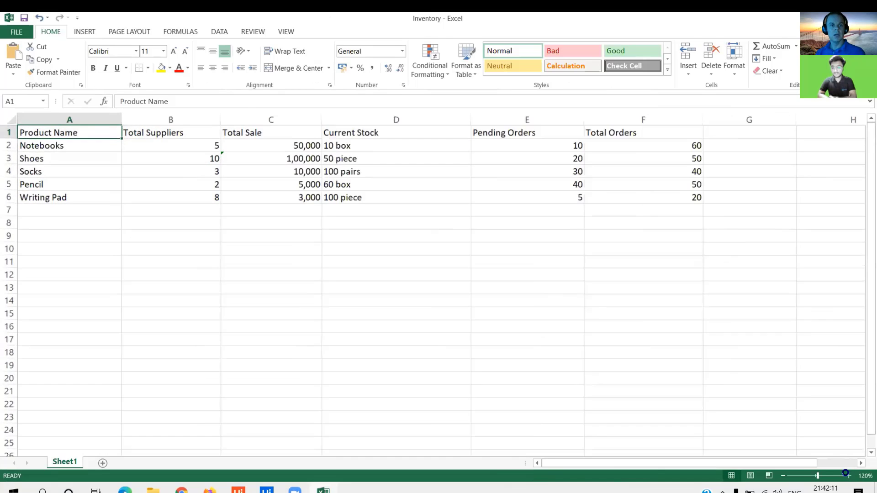
left_click(847, 476)
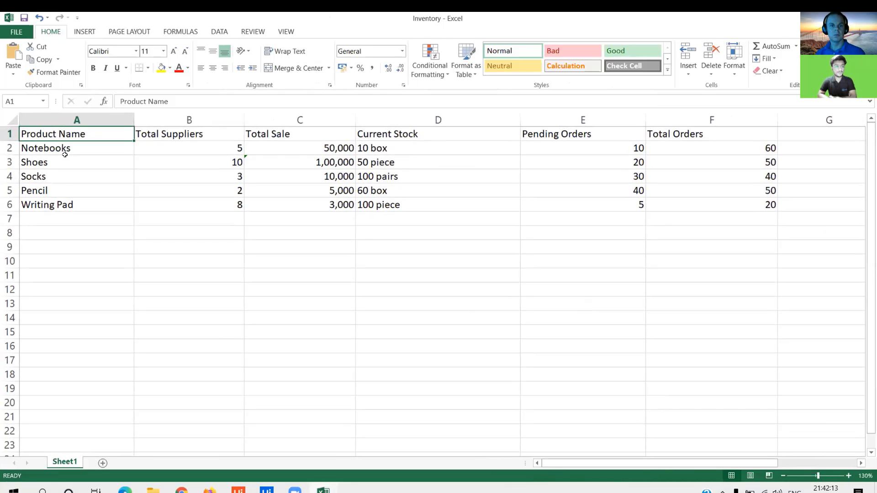
key("Down")
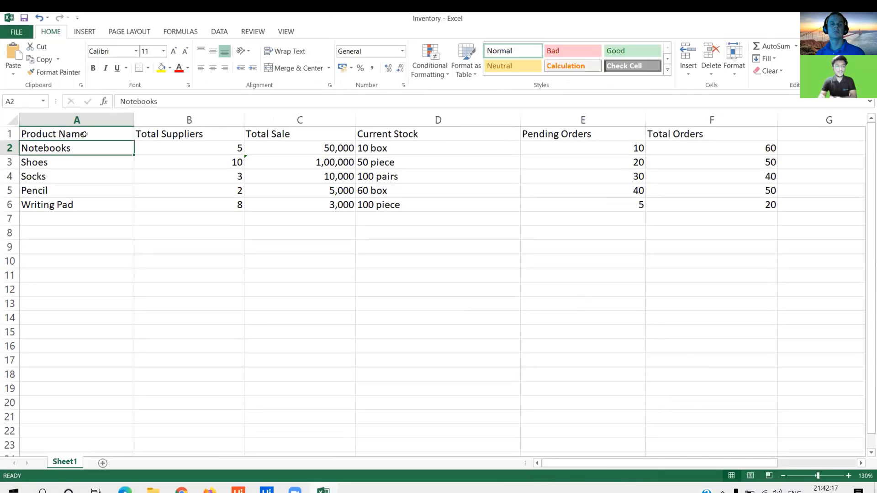
key("shift+Down")
key("shift+Down")
key("shift+Down")
key("shift+Down")
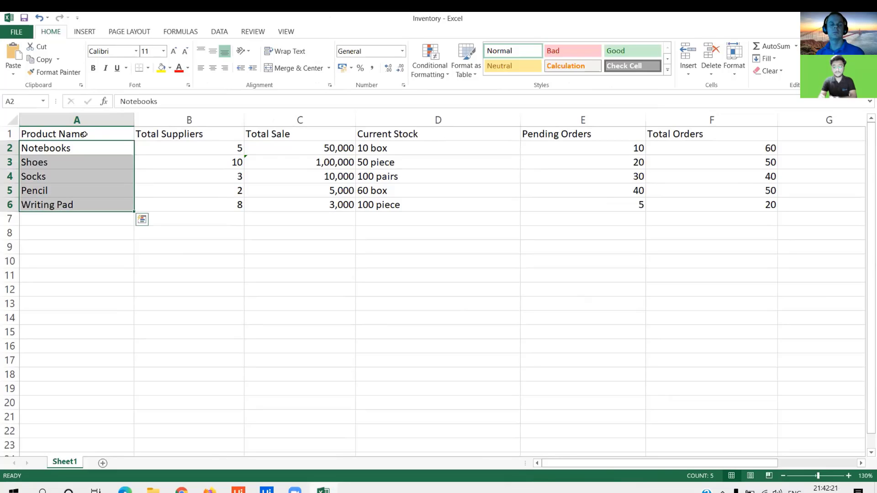
key("shift+Right")
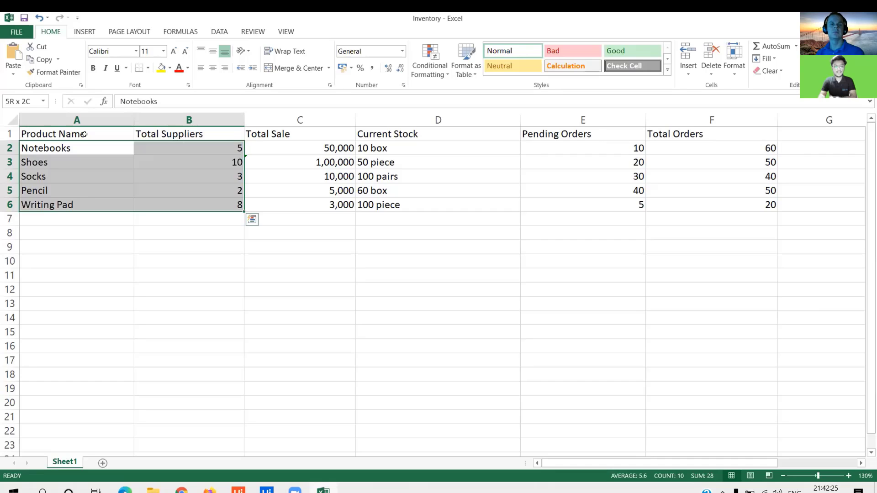
key("shift+Right")
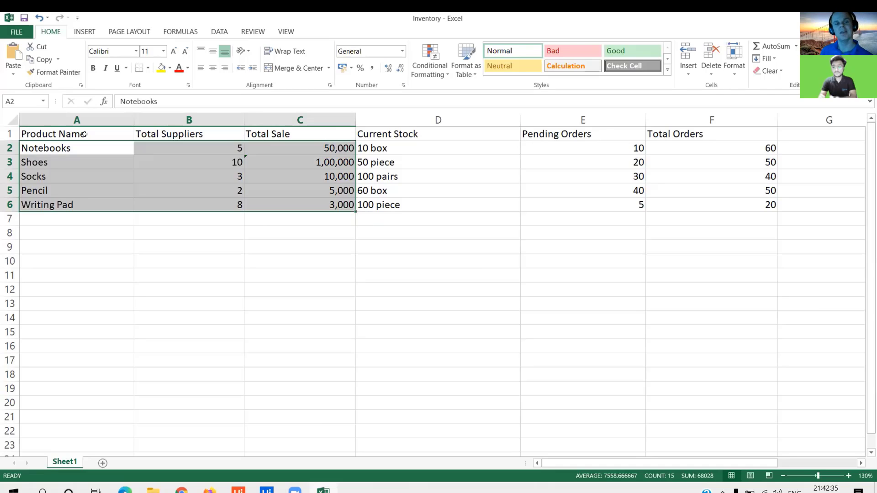
left_click(274, 276)
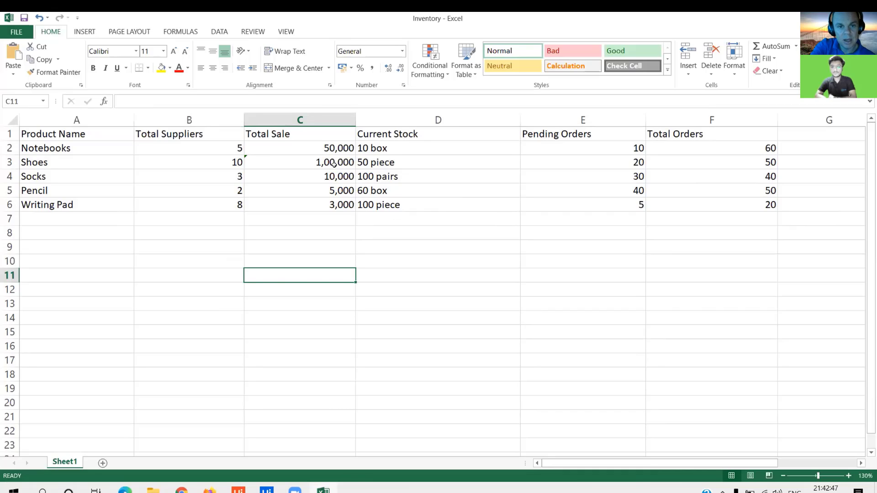
Examine the Total Sale entries of the individual products in column C, comparing Shoes with the others.
left_click(327, 148)
left_click(332, 163)
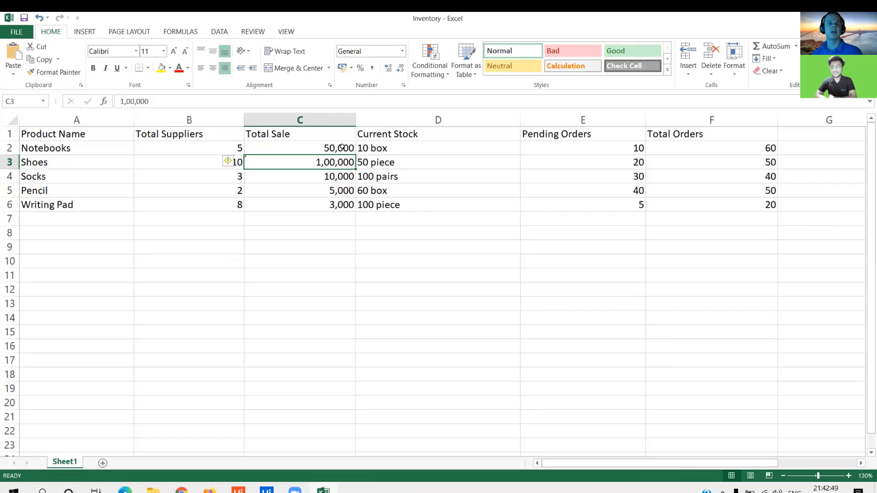
left_click(310, 147)
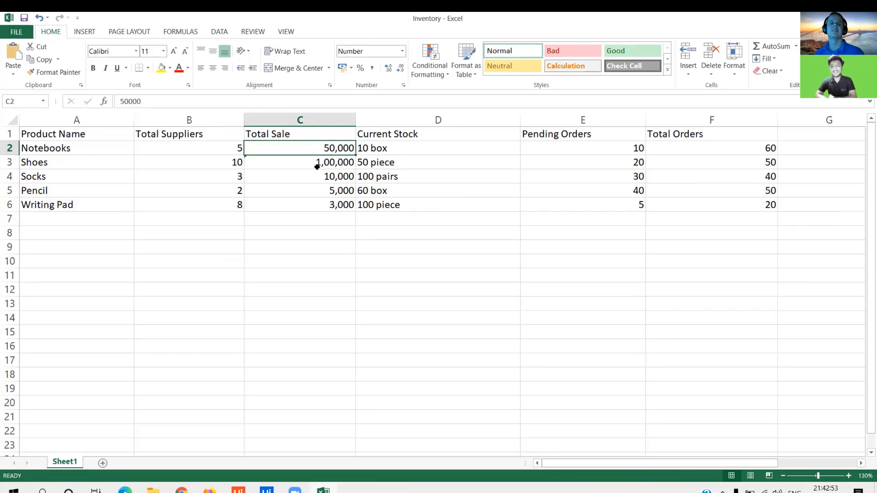
left_click(317, 166)
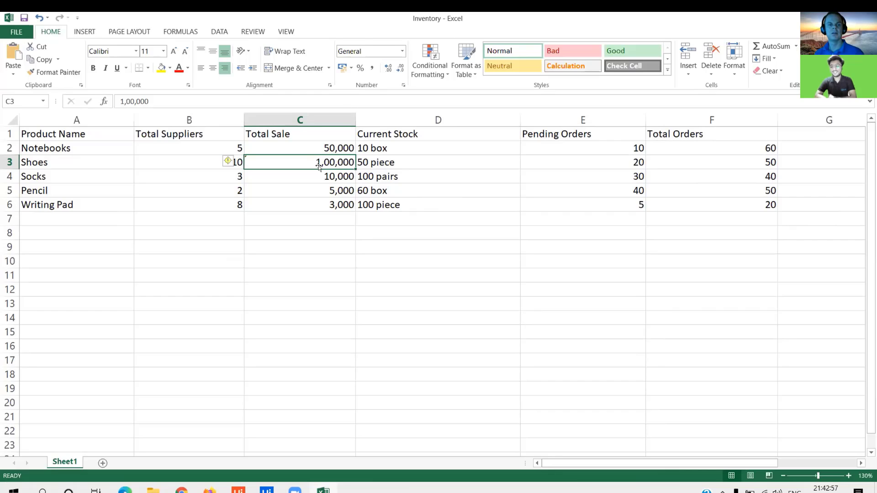
left_click(311, 190)
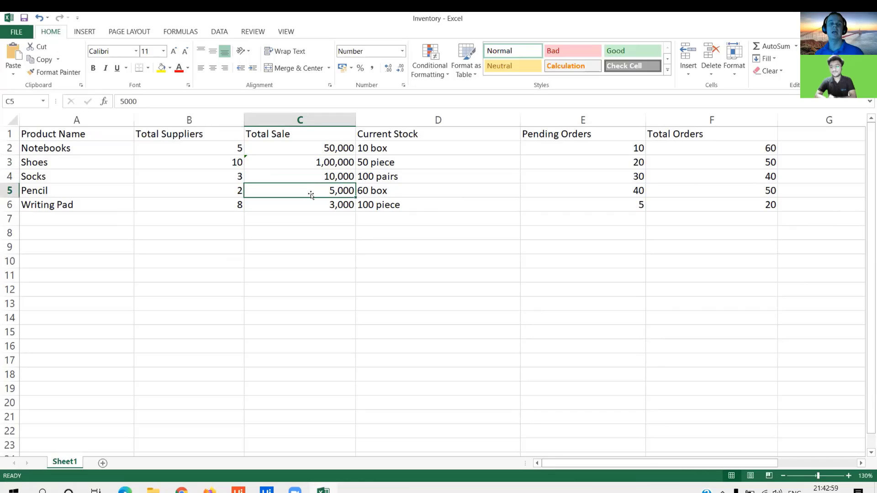
left_click(312, 208)
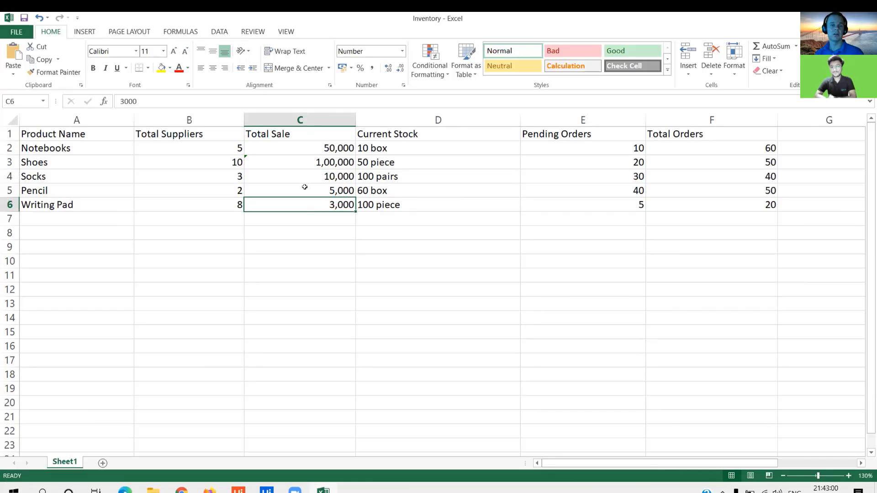
left_click(299, 162)
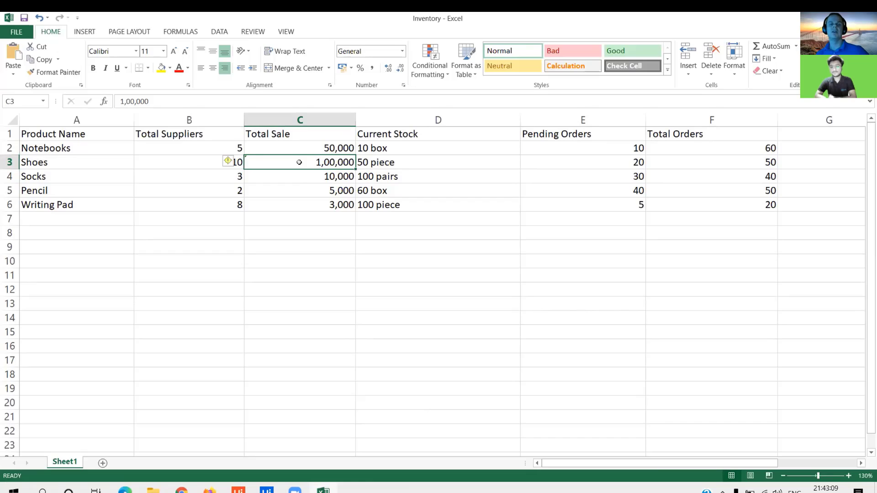
key("Up")
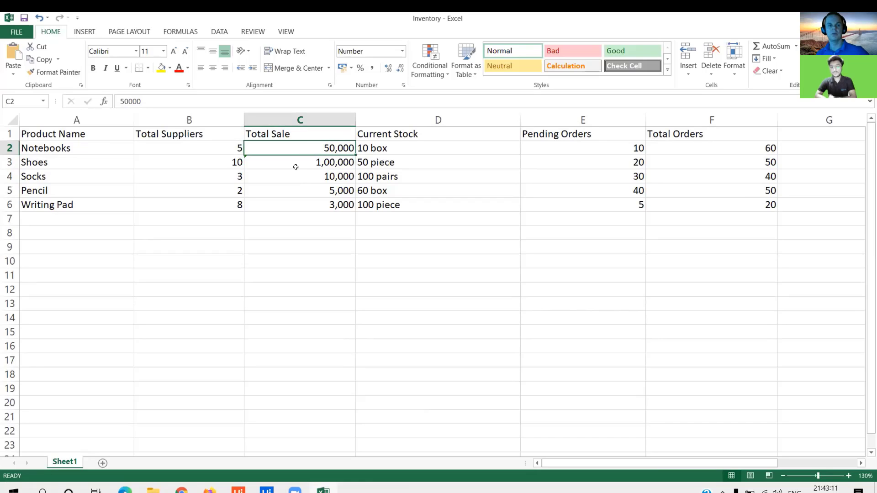
left_click(296, 167)
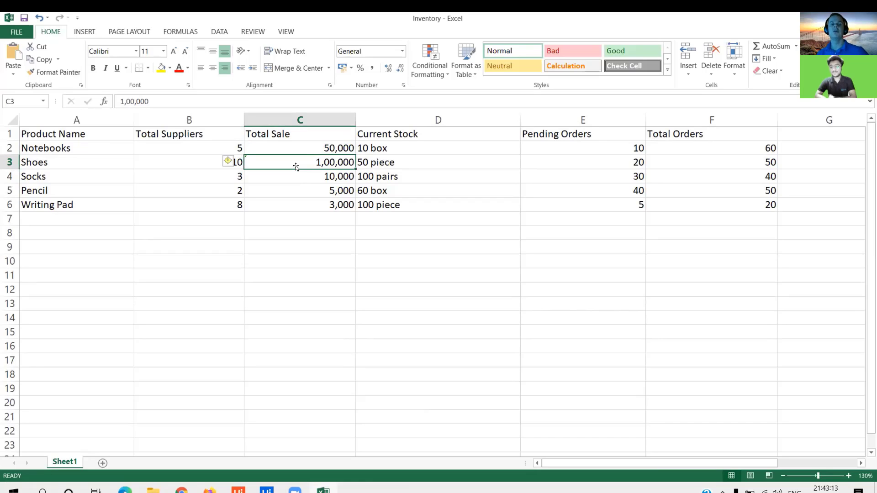
left_click(301, 181)
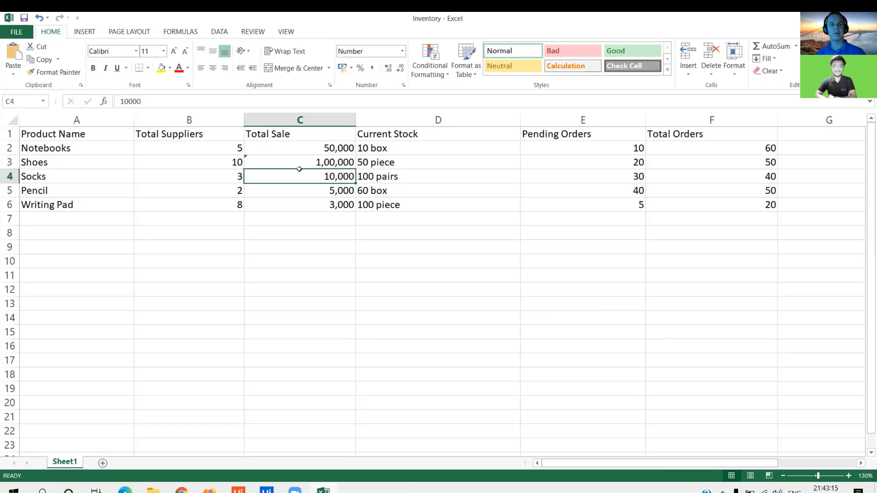
Highlight the Current Stock entries in D2:D6 and review them product by product.
key("Right")
key("Up")
key("Up")
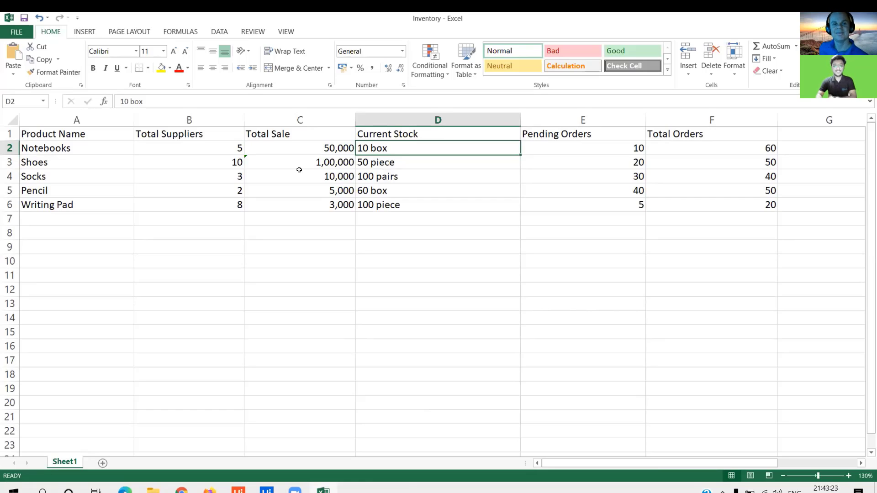
key("shift+Down")
key("shift+Down")
key("shift+Down")
key("shift+Down")
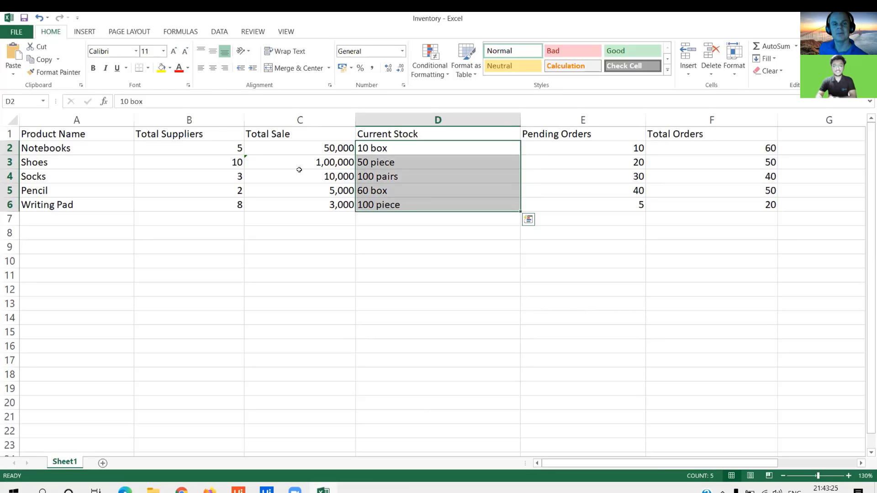
key("shift+Down")
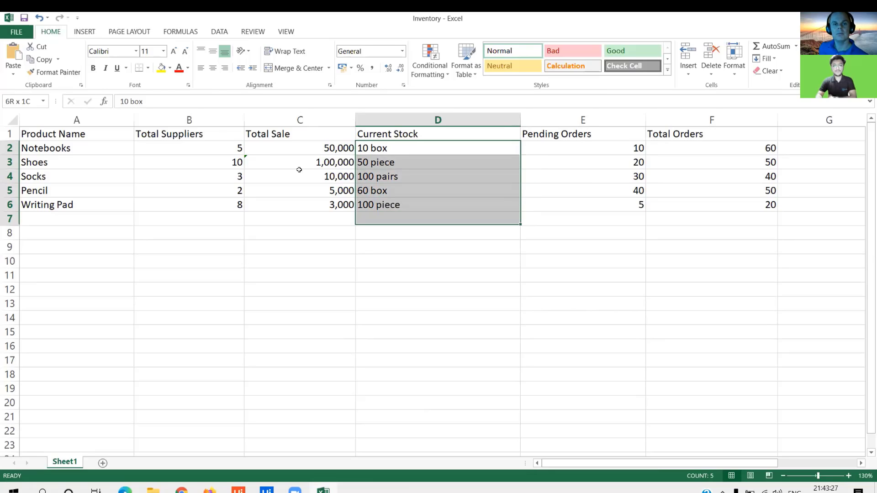
key("Up")
key("Down")
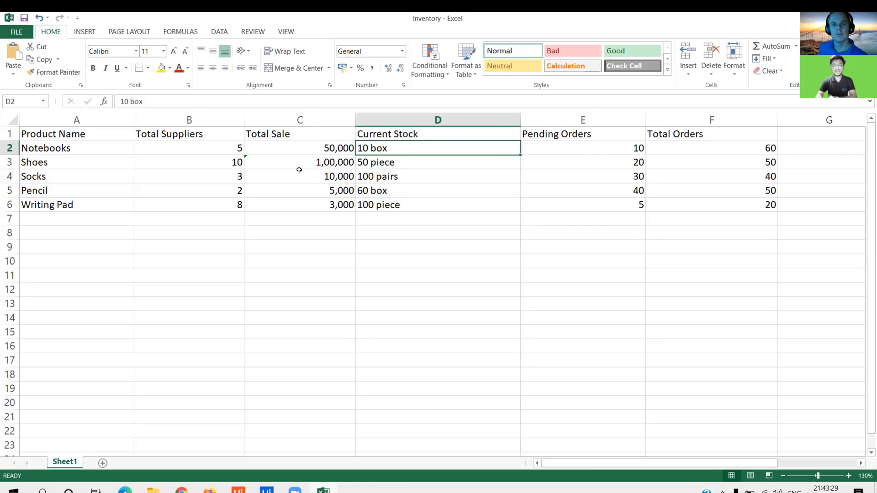
key("Down")
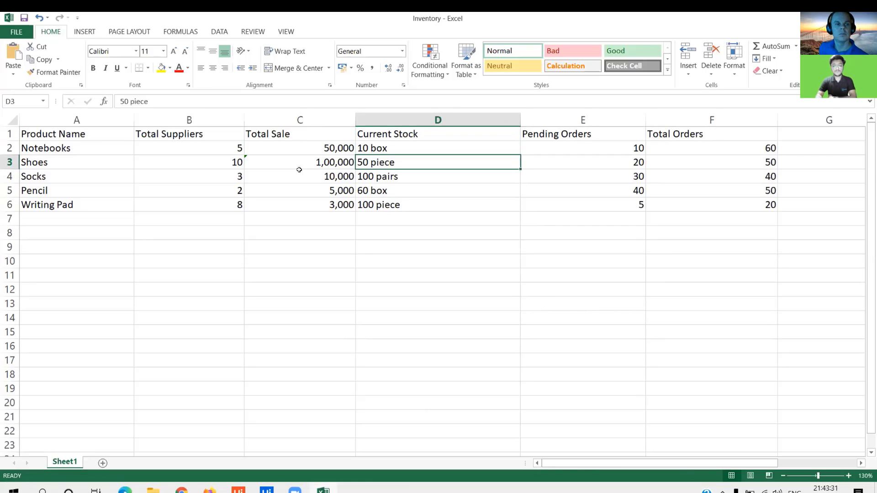
key("Down")
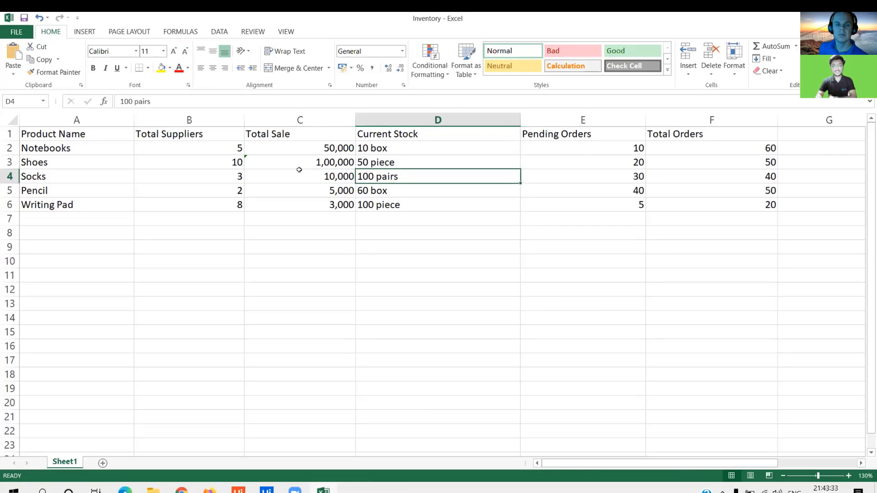
key("Down")
key("Down")
Highlight the Pending Orders values in E2:E6 for all five products.
key("Right")
key("Up")
key("Up")
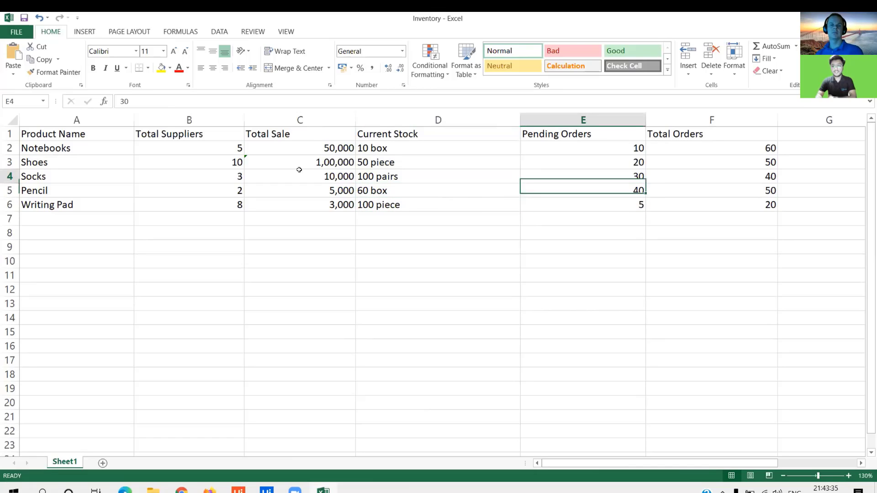
key("Up")
key("Up")
key("shift+Down")
key("shift+Down")
key("shift+Down")
key("shift+Down")
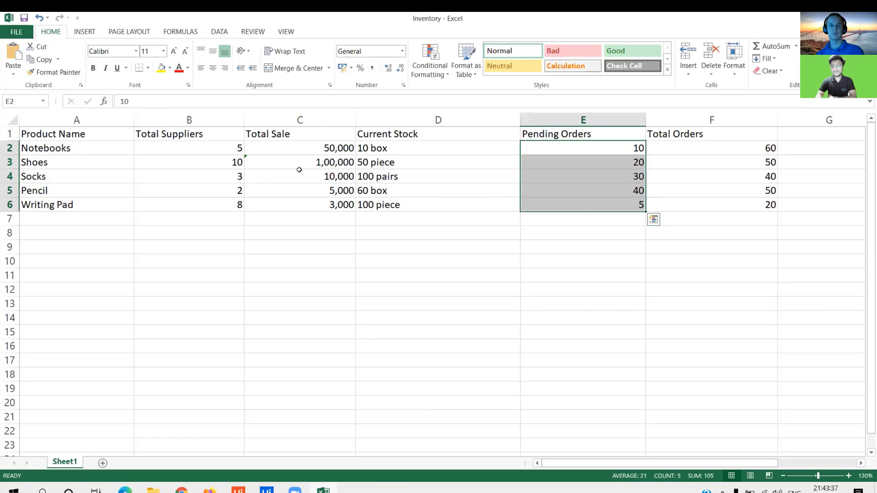
Highlight the Total Orders values in F2:F6, extending the selection across all product data back to column A.
key("Right")
key("shift+Down")
key("shift+Down")
key("shift+Down")
key("shift+Down")
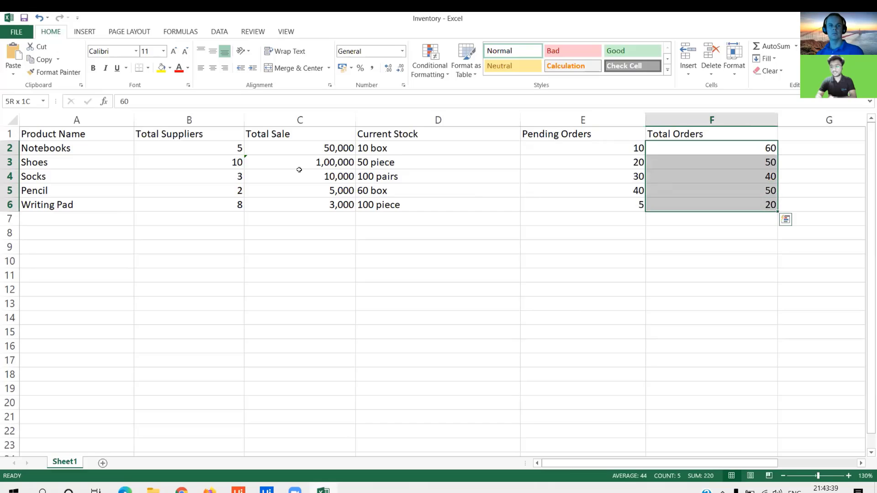
key("shift+Left")
key("shift+Left")
key("shift+Left")
key("shift+Left")
key("shift+Left")
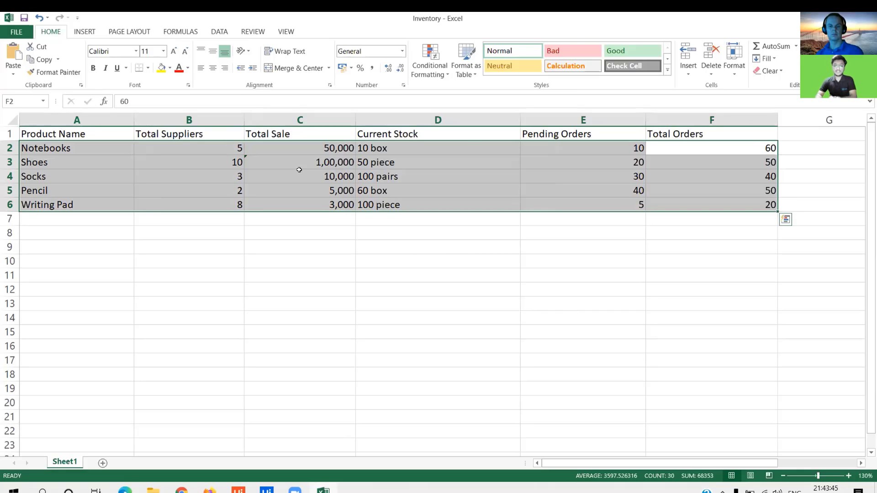
Return to the first product and highlight only the product names in A2:A6.
key("Left")
key("Left")
key("Left")
key("Left")
key("Left")
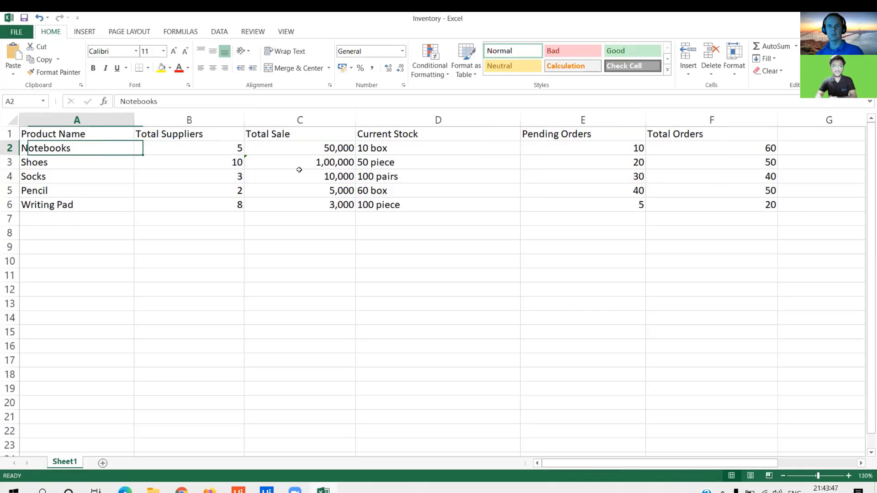
key("Down")
key("Up")
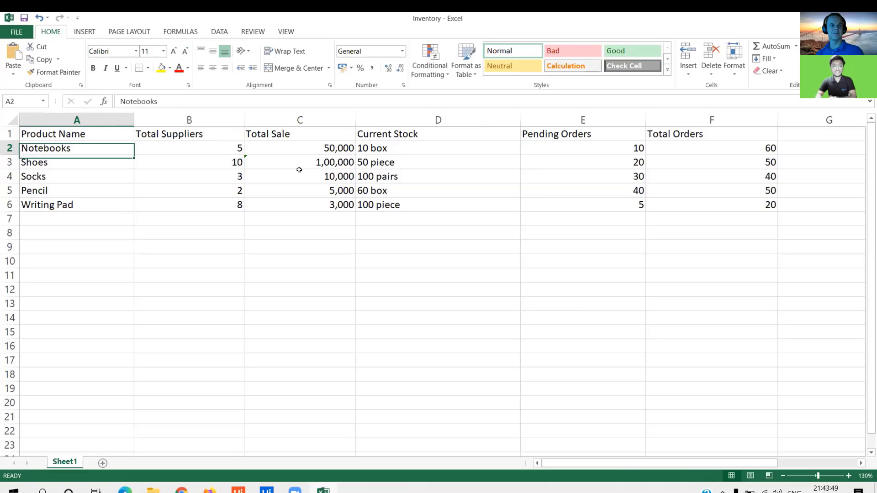
key("shift+Down")
key("shift+Down")
key("shift+Down")
key("shift+Down")
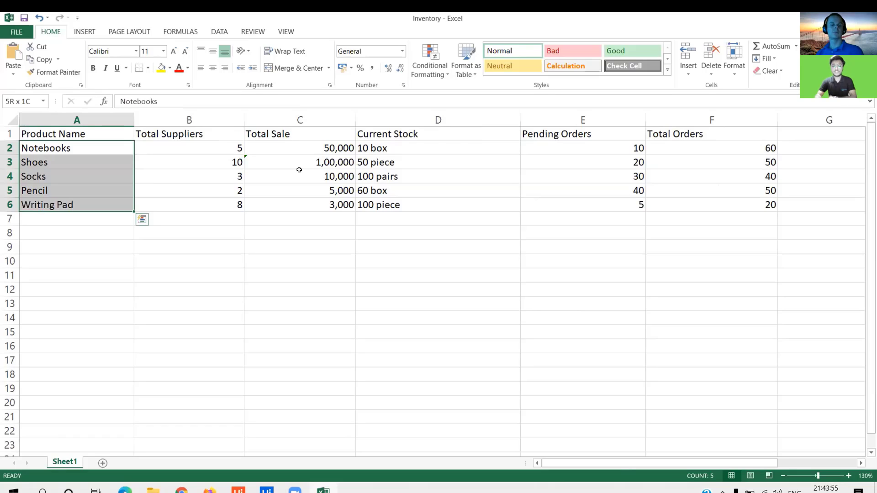
Highlight the details of every product in B2:F6, from Total Suppliers through Total Orders.
key("Down")
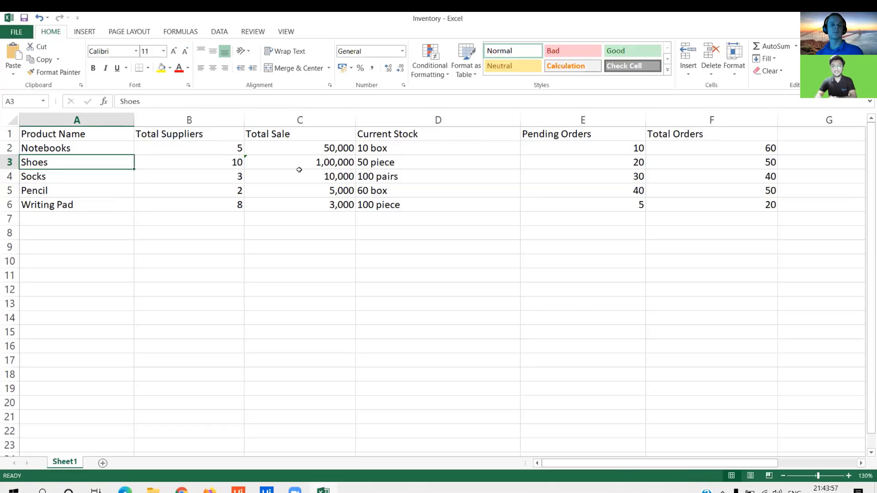
key("Up")
key("Right")
key("shift+Right")
key("shift+Right")
key("shift+Right")
key("shift+Right")
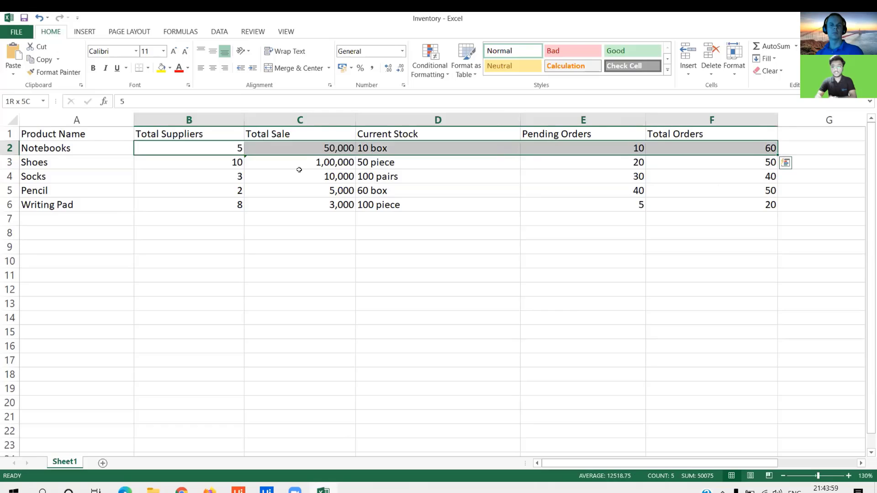
key("shift+Down")
key("shift+Down")
key("shift+Down")
key("shift+Down")
key("shift+Down")
key("shift+Up")
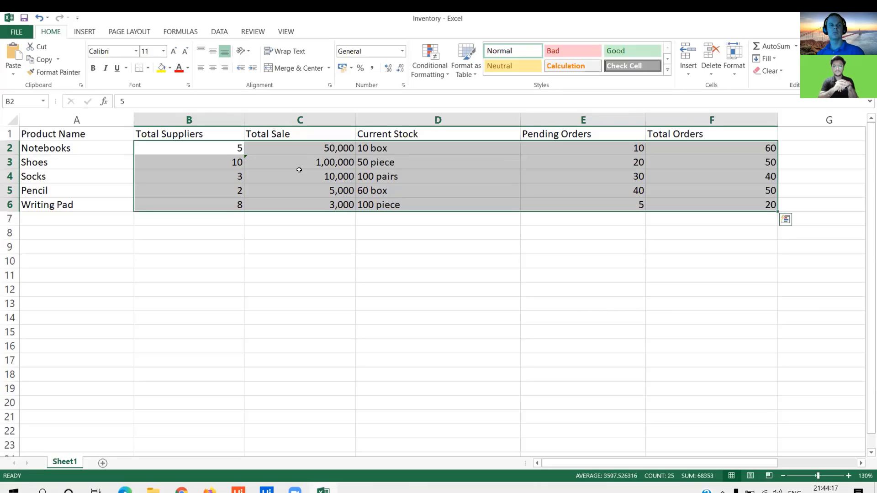
Highlight the complete product records in A2:F6 from the Notebooks row down, then clear the selection.
key("Left")
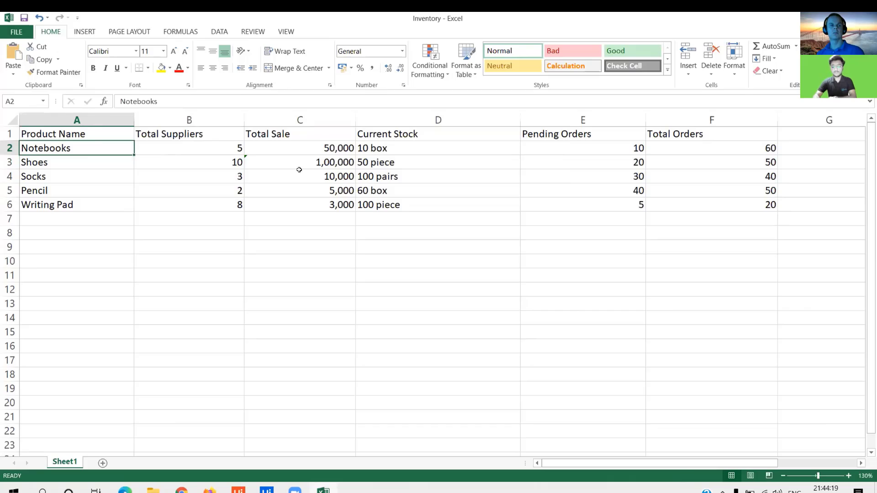
key("shift+Right")
key("shift+Right")
key("shift+Right")
key("shift+Right")
key("shift+Right")
key("shift+Down")
key("shift+Down")
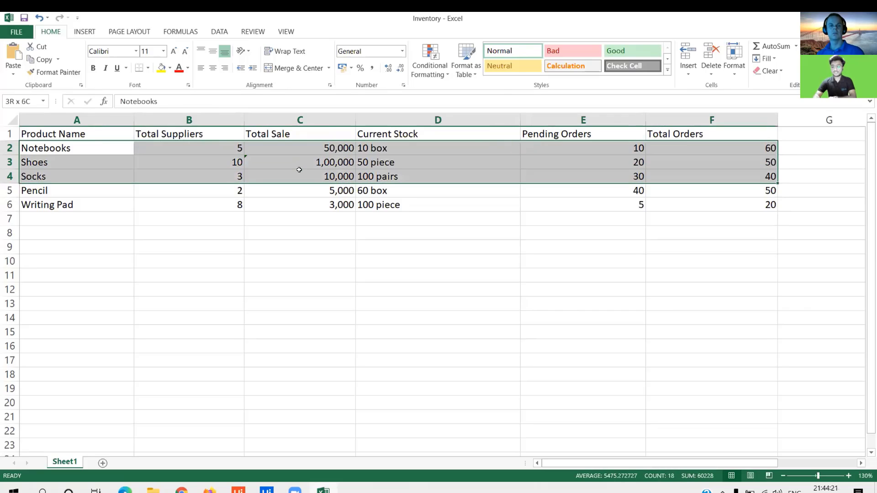
key("shift+Down")
key("shift+Down")
key("Left")
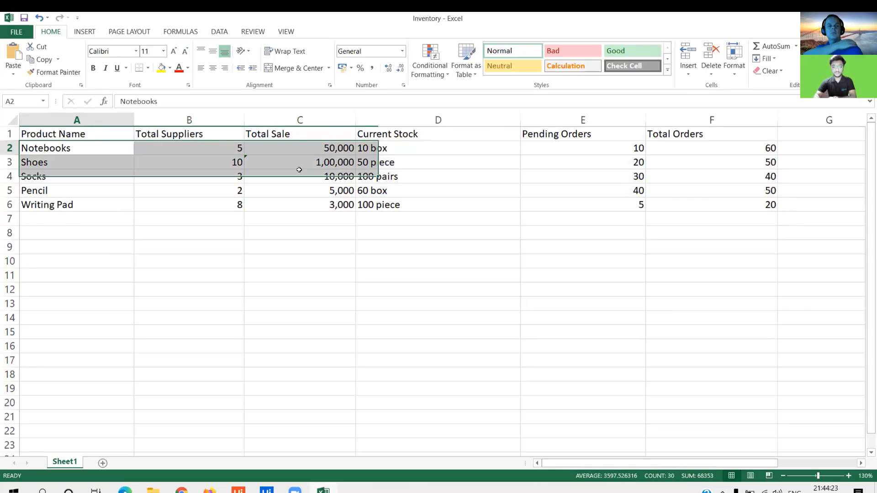
Return to the Notebooks cell A2, minimize the Inventory workbook and switch to Chrome.
key("Down")
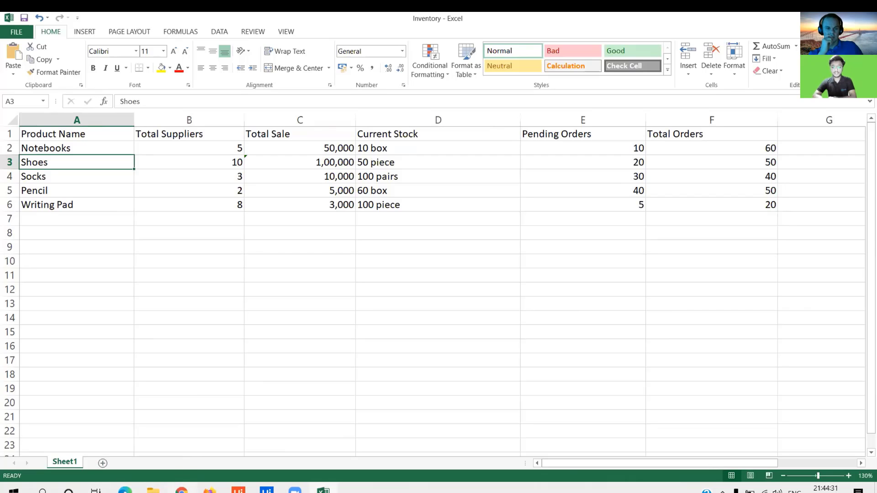
left_click(106, 145)
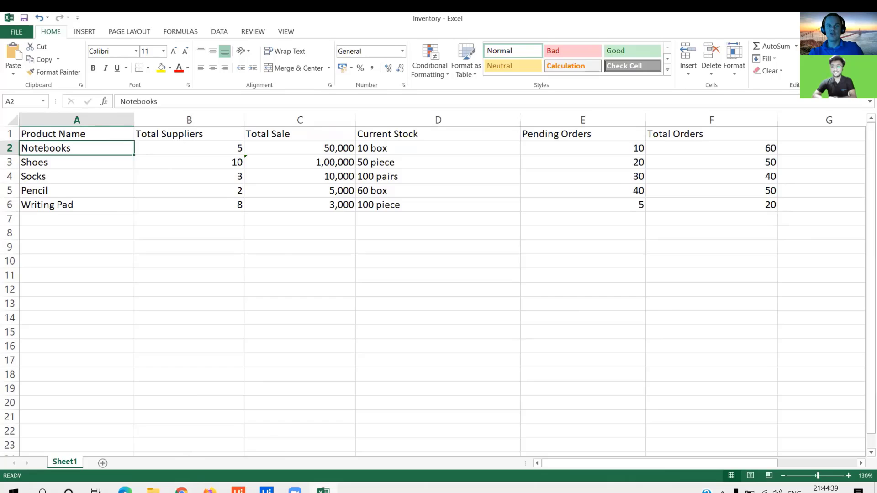
left_click(829, 18)
left_click(181, 490)
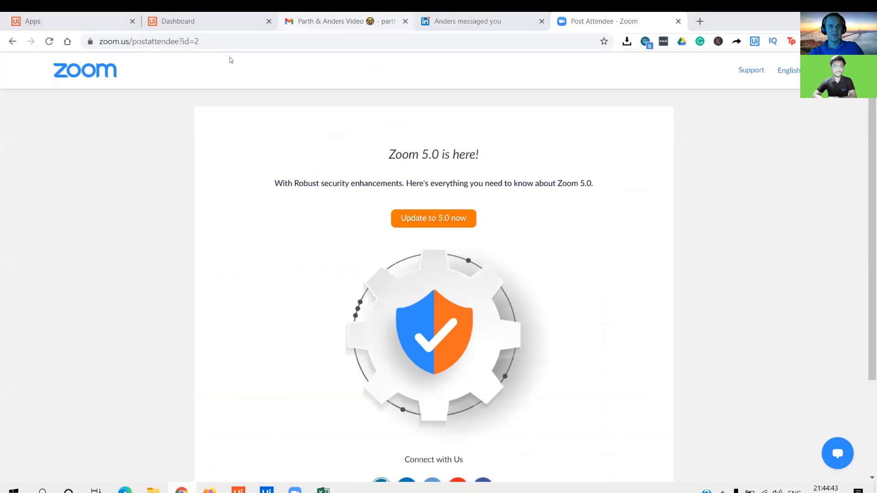
Open the running Inventory Dashboard app and highlight Notebooks as its product search term.
left_click(192, 21)
left_click(125, 22)
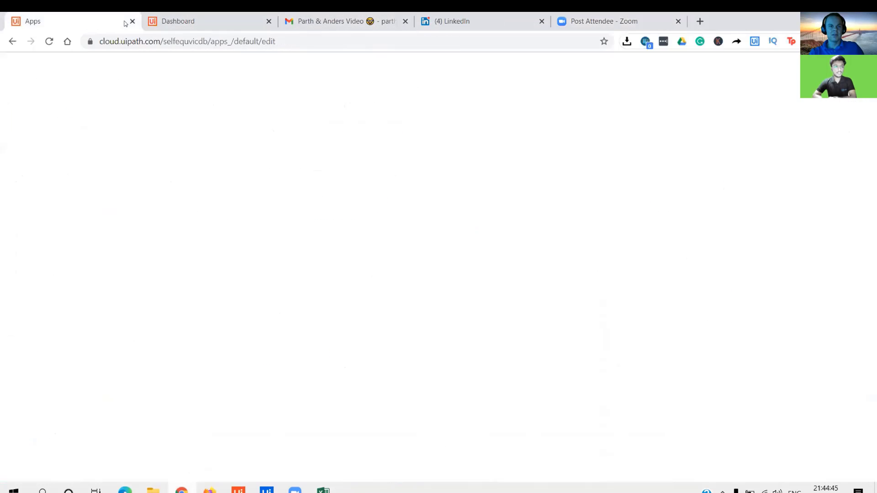
left_click(164, 22)
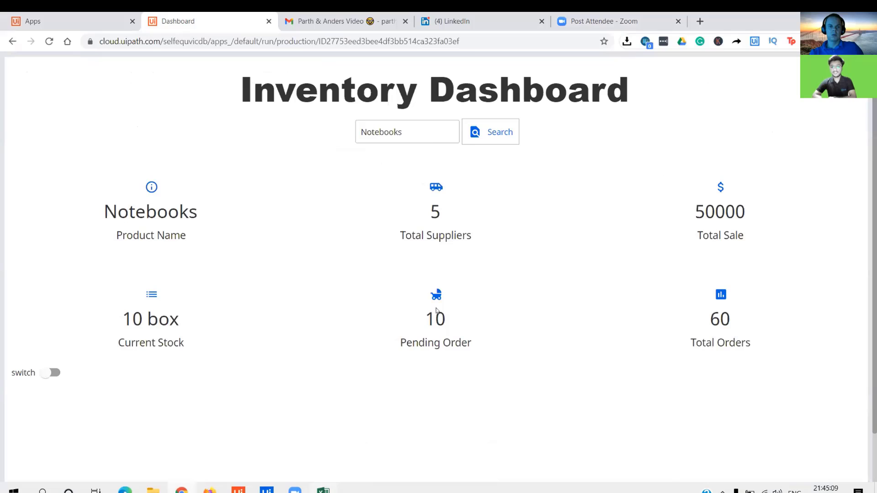
left_click_drag(404, 125, 319, 133)
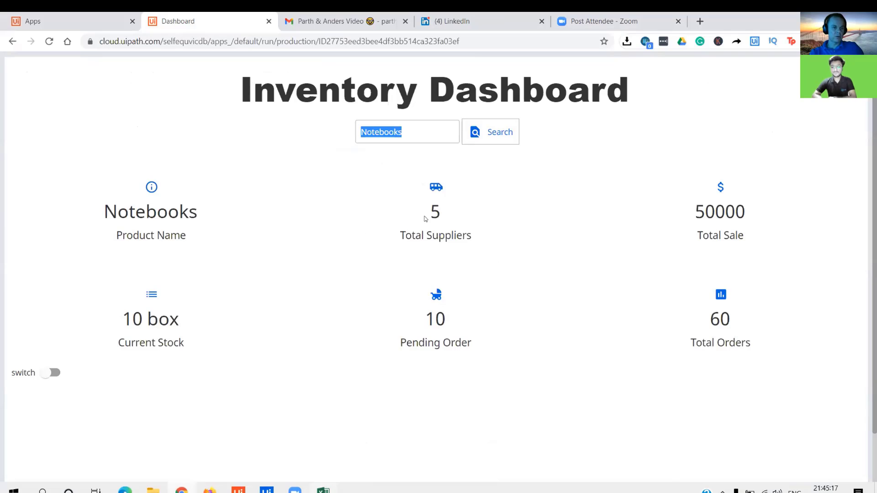
left_click(364, 177)
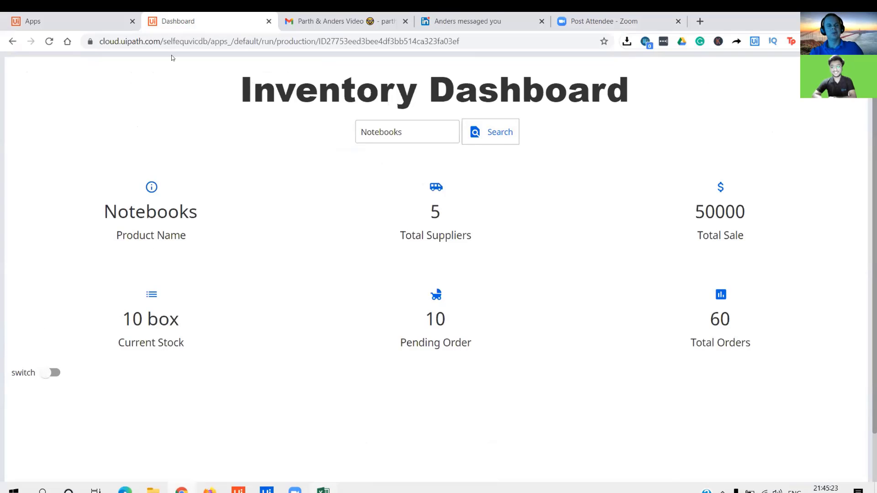
Load cloud.uipath.com in place of the current Apps page and go to Apps from the Automation Cloud home page.
left_click(92, 17)
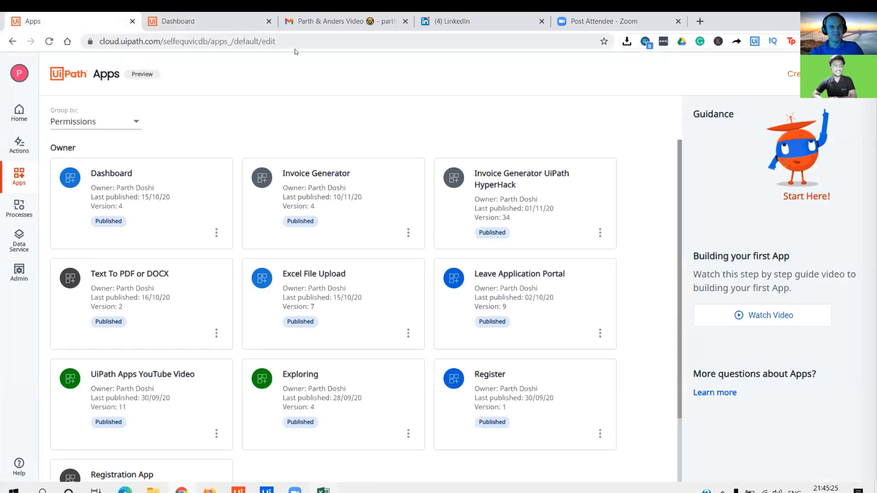
left_click(320, 40)
type("cloud.uipath.com")
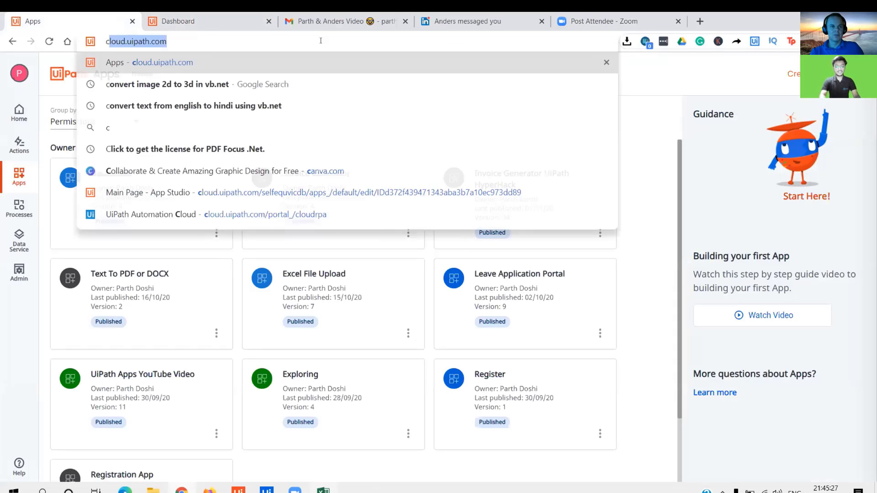
key("Return")
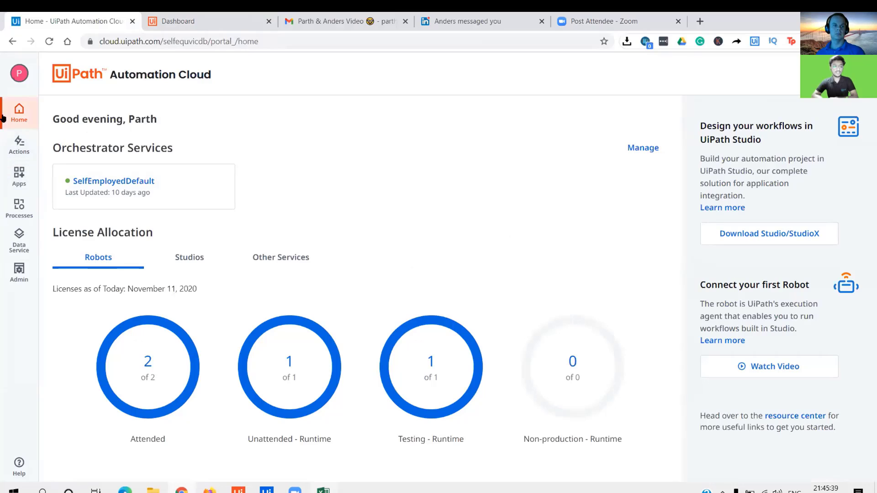
left_click(11, 174)
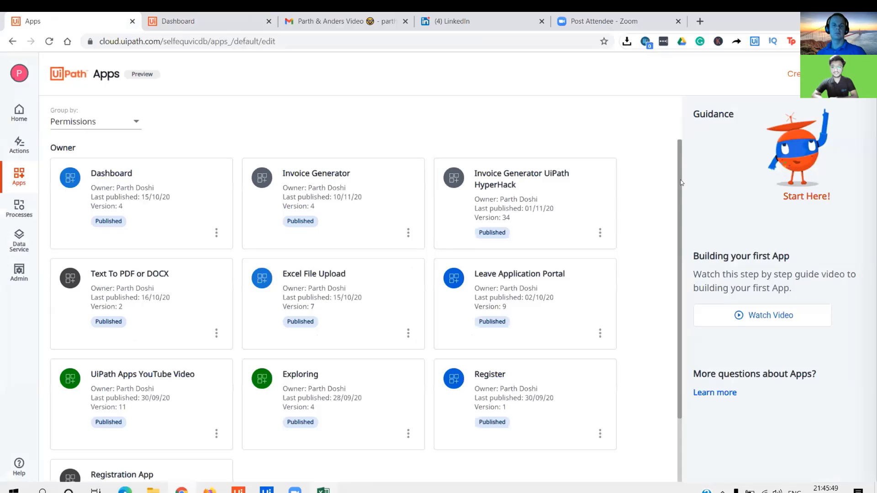
Look through the existing apps and inspect the Create new app form, leaving it without creating an app.
left_click_drag(681, 183, 677, 302)
scroll(675, 286, "up", 2)
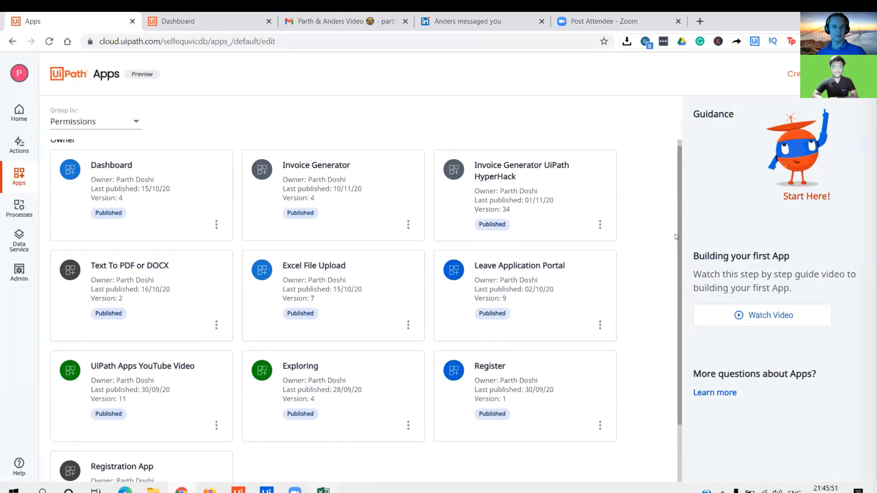
scroll(662, 377, "down", 2)
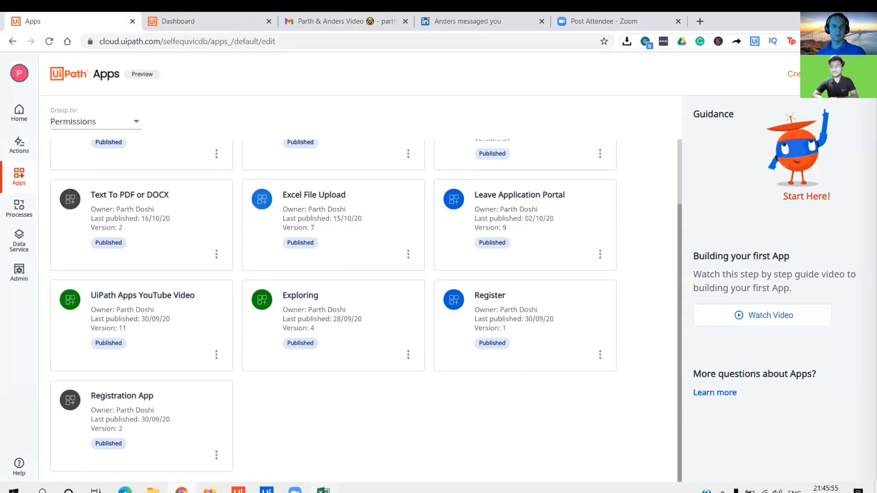
left_click(816, 74)
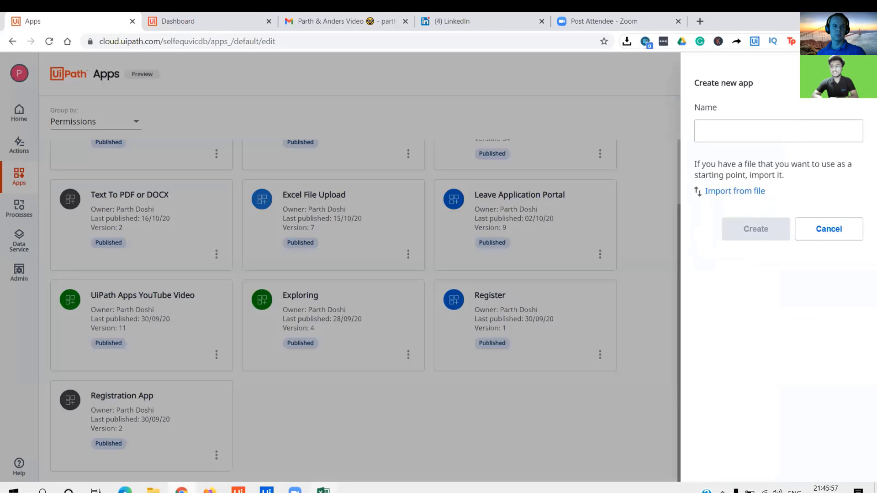
left_click(858, 83)
left_click(816, 74)
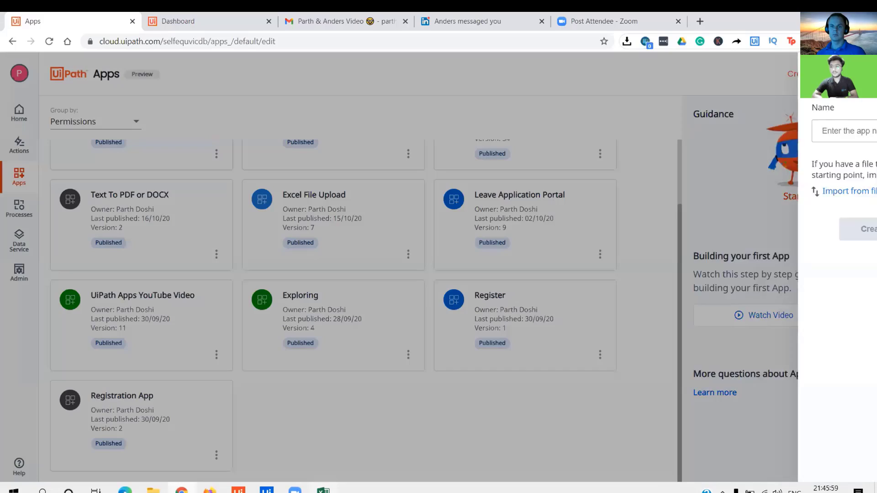
left_click(792, 134)
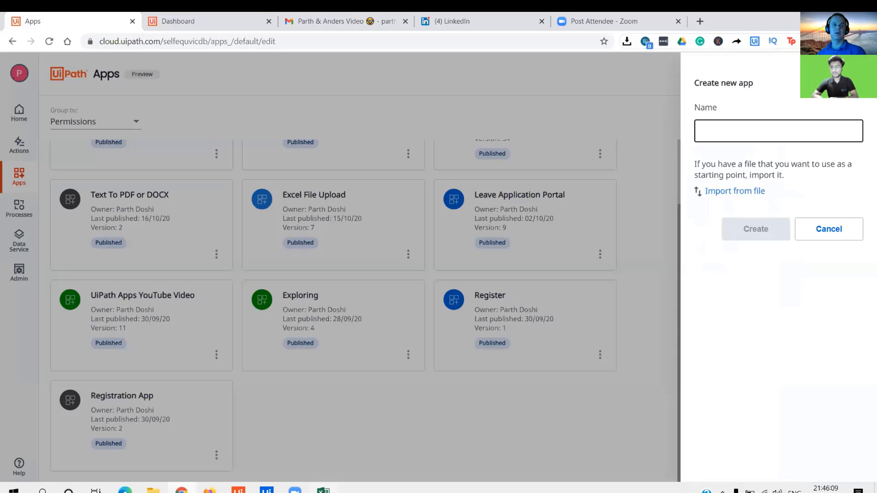
left_click(596, 177)
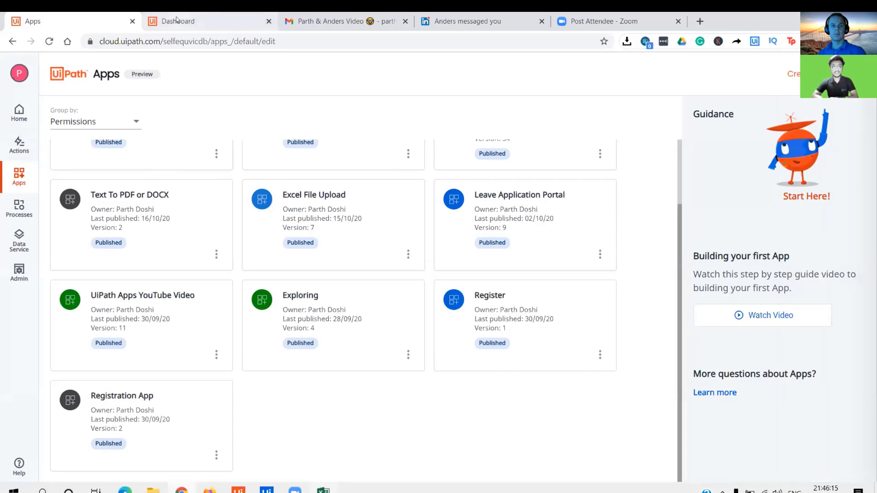
Show the running Inventory Dashboard again, switching between it and the list of apps.
left_click(154, 28)
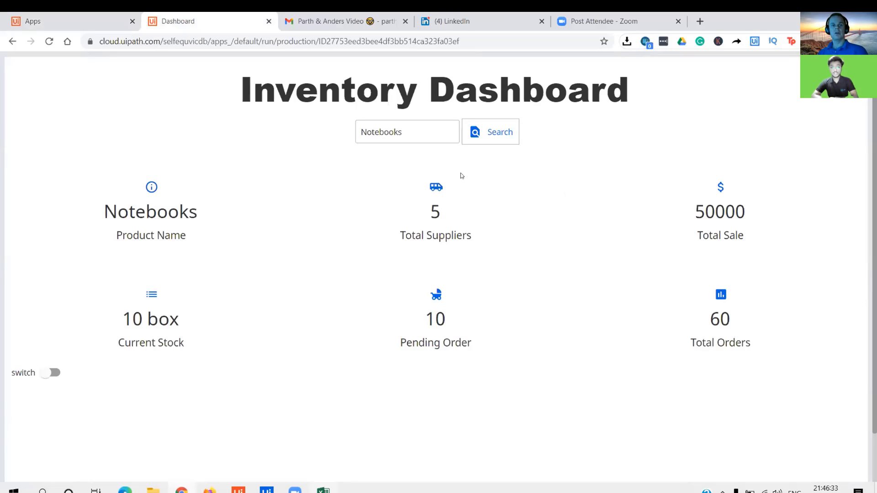
left_click(139, 14)
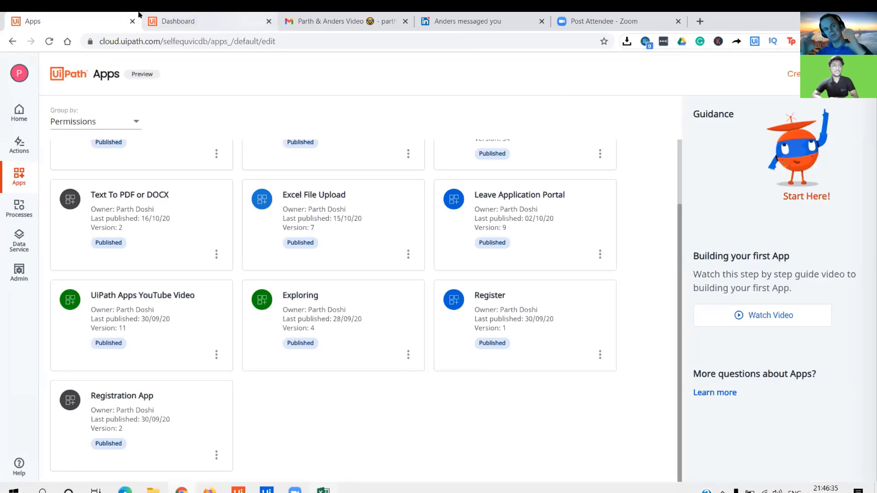
left_click(139, 14)
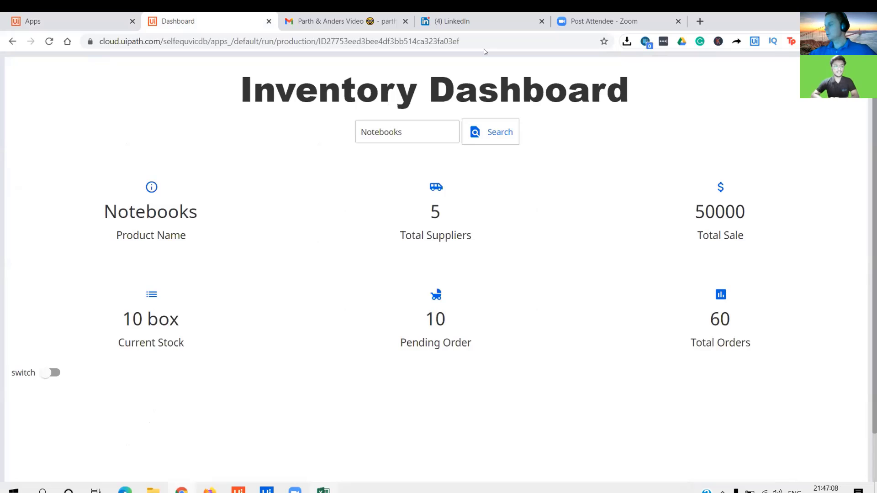
Return to the list of apps, show the name entry for creating a new app and dismiss it.
left_click(22, 15)
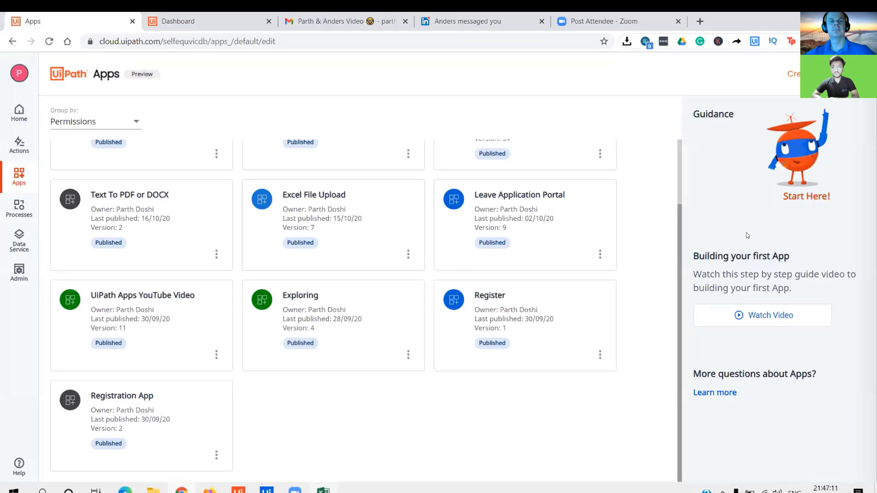
left_click(795, 73)
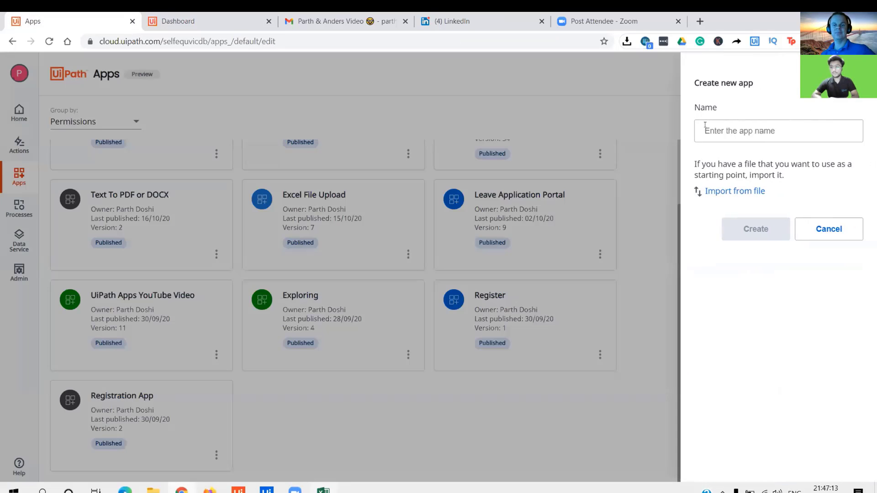
left_click(714, 122)
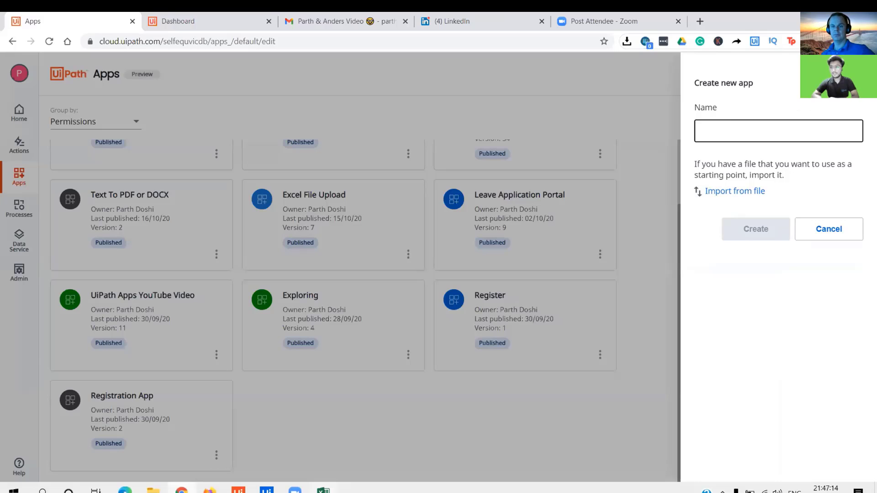
left_click(334, 286)
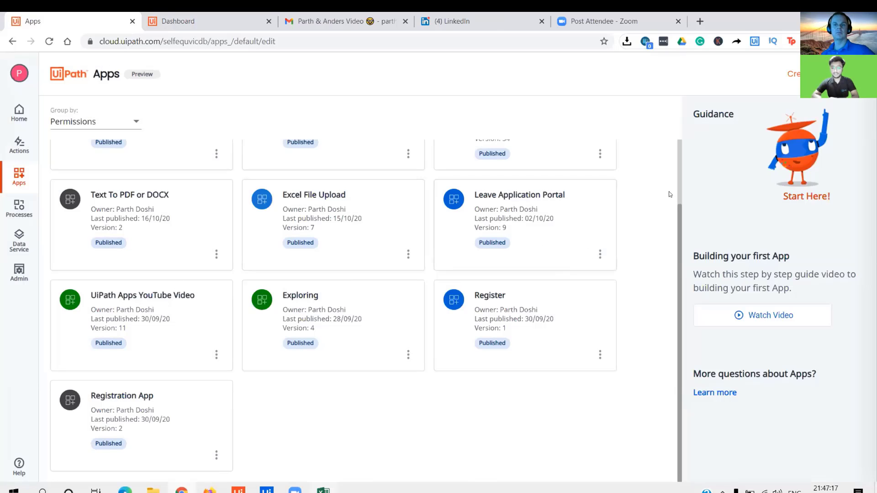
Open the Dashboard app for editing in App Studio and duplicate its browser tab to keep the Apps list available.
left_click_drag(679, 216, 679, 150)
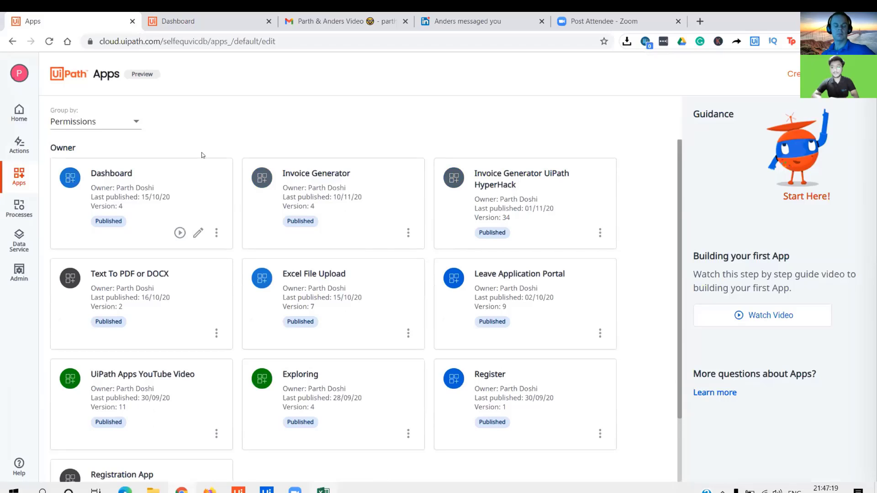
left_click(322, 272)
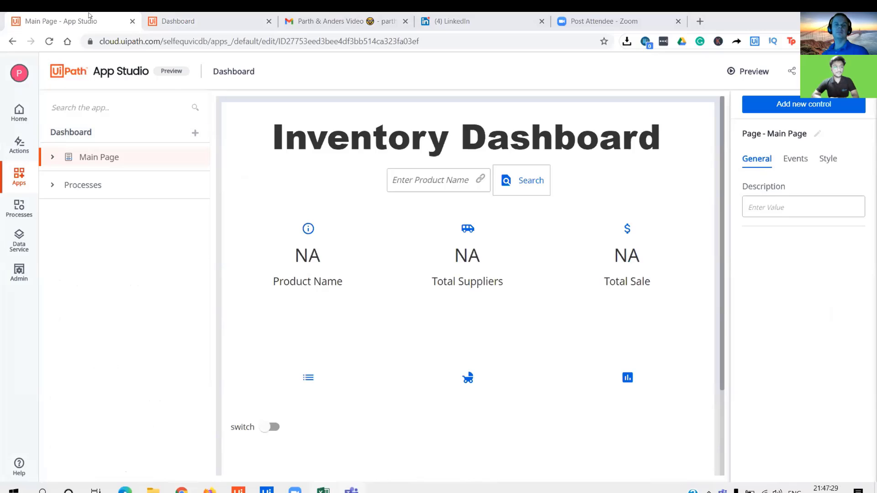
right_click(85, 19)
left_click(119, 85)
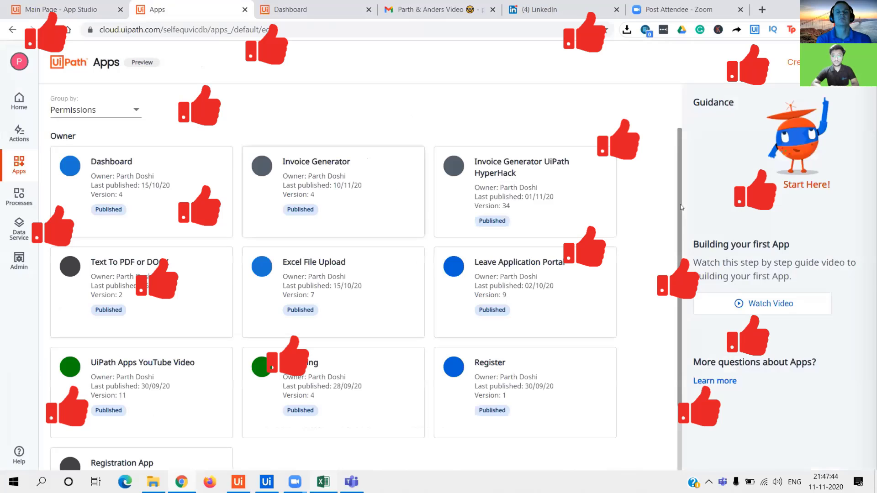
Inspect the Export, Duplicate, Share and Delete options of the Exploring app and close them.
scroll(173, 237, "down", 2)
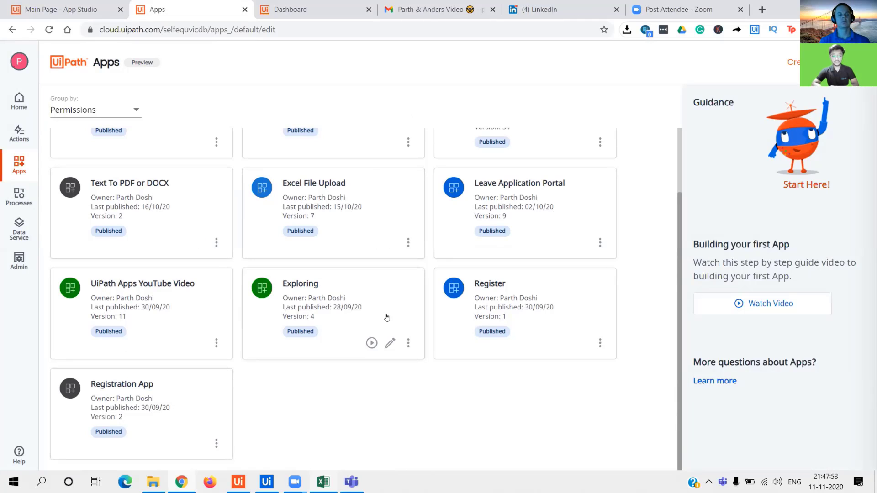
left_click(408, 343)
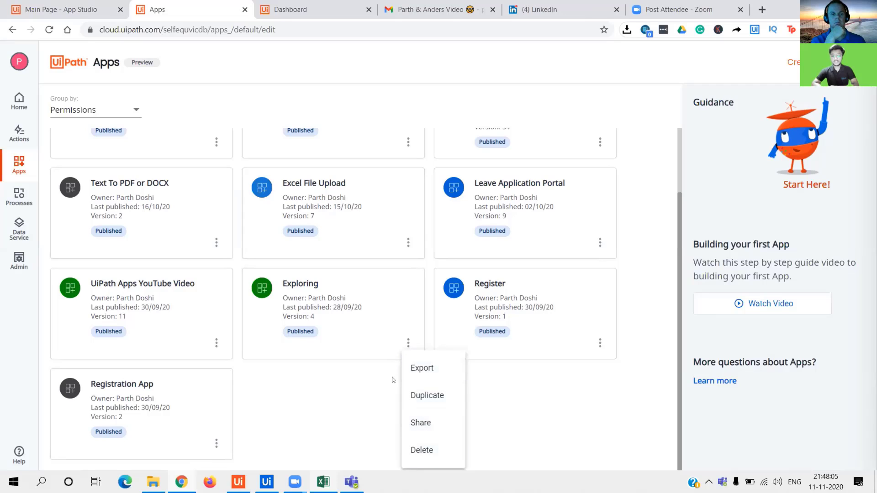
left_click(380, 392)
mouse_move(390, 345)
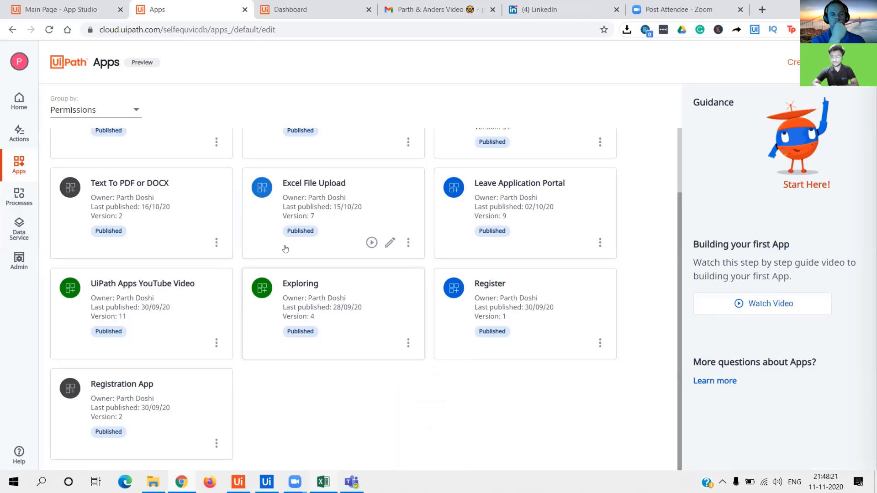
Return to the Dashboard app's Main Page in App Studio and review its layout and the categories of controls that can be added.
left_click(57, 6)
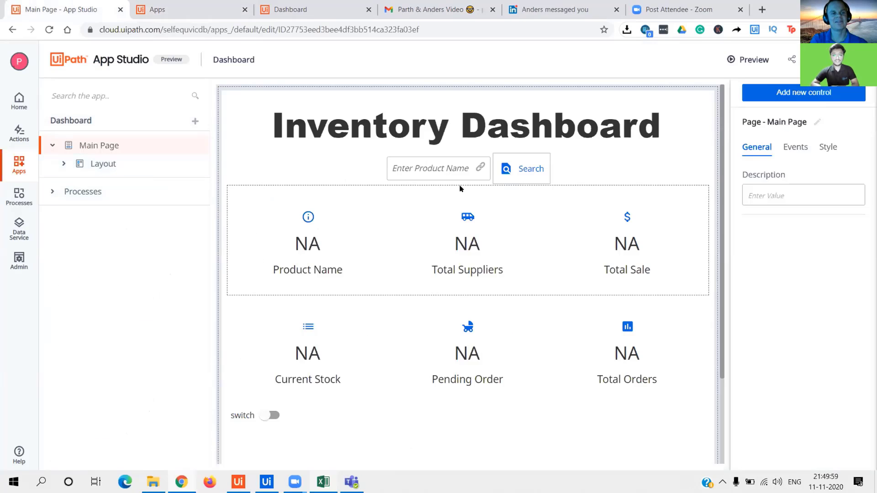
scroll(707, 192, "down", 3)
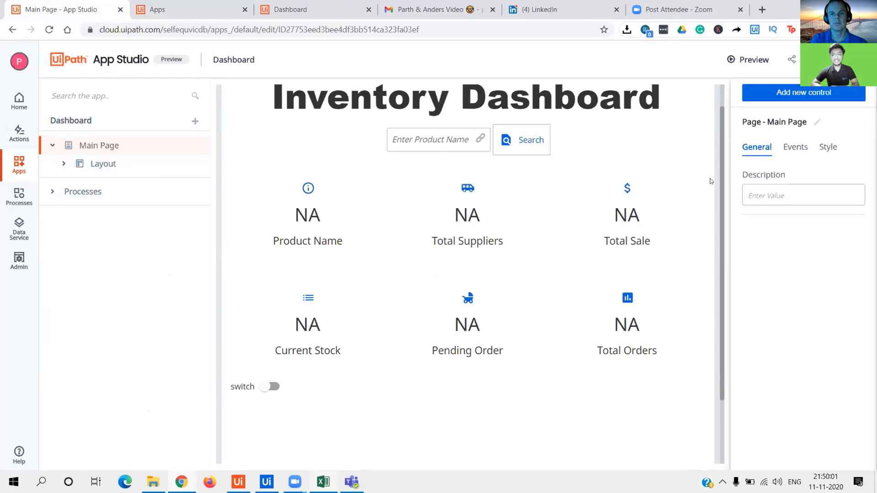
scroll(711, 229, "up", 3)
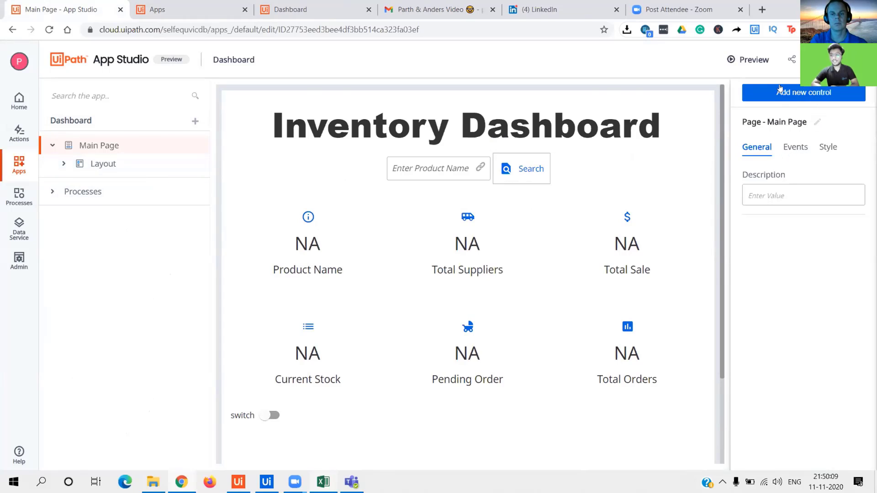
left_click(773, 97)
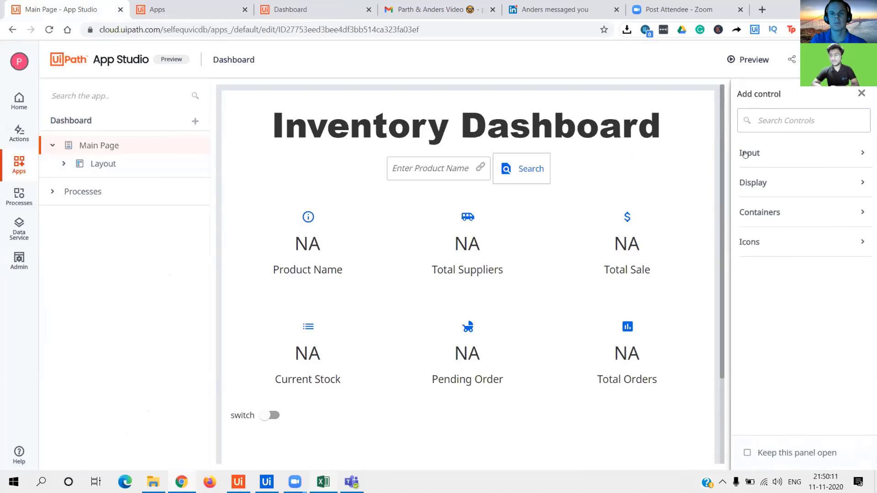
left_click(862, 93)
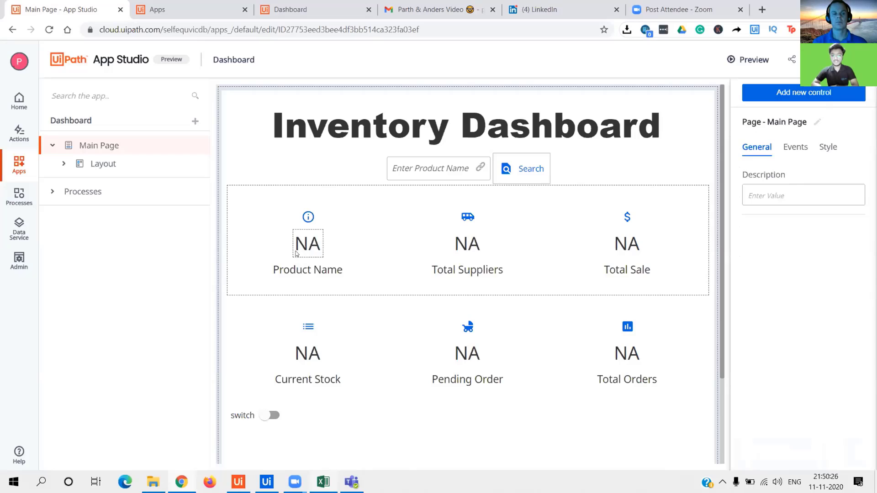
Inspect the dashboard's value and caption labels, the Pending Order icon and the product name text box, including their properties.
left_click(296, 248)
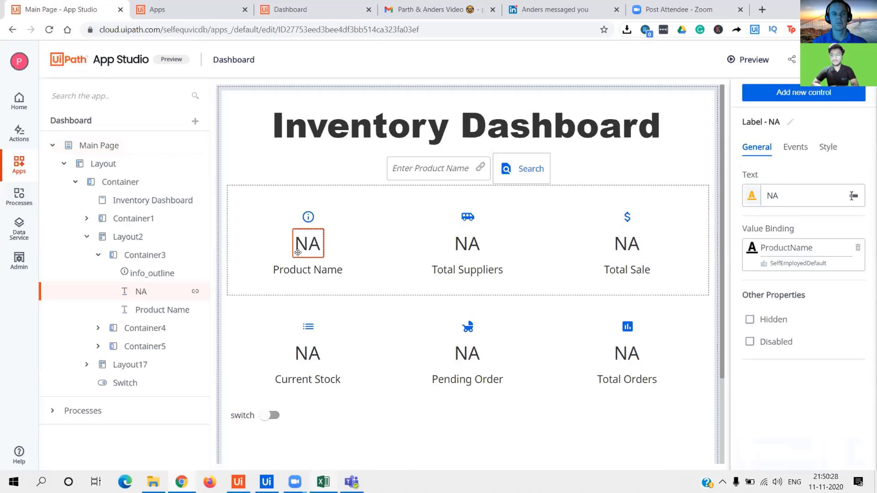
left_click(318, 269)
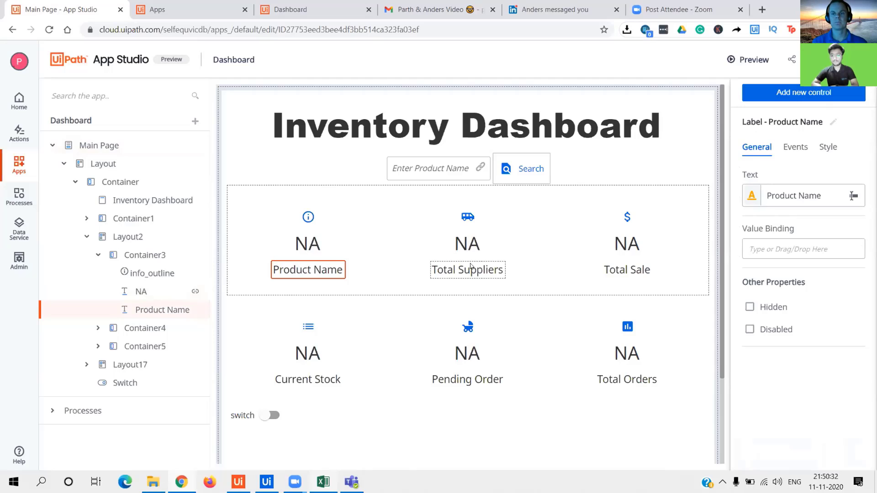
left_click(471, 267)
left_click(644, 272)
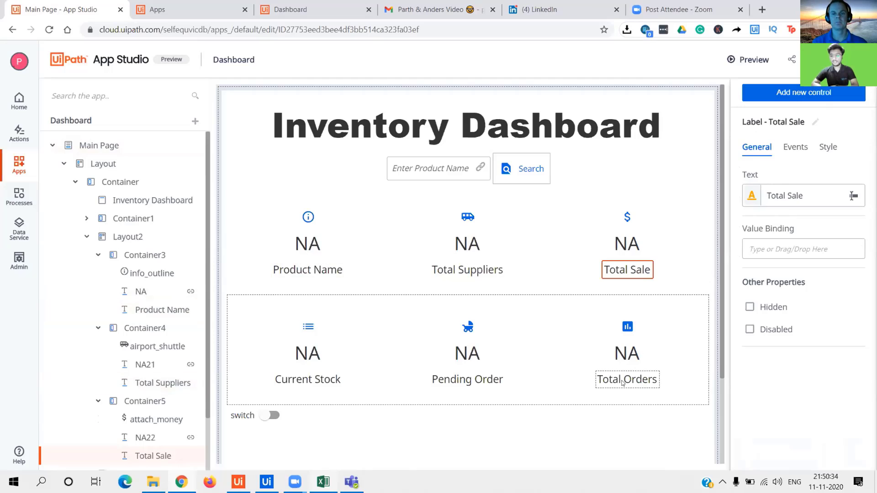
left_click(622, 383)
left_click(472, 379)
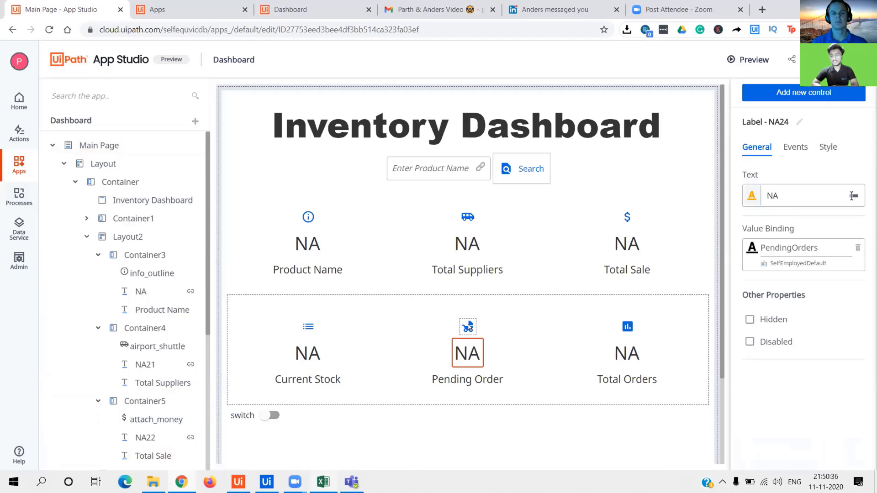
left_click(468, 325)
left_click(443, 166)
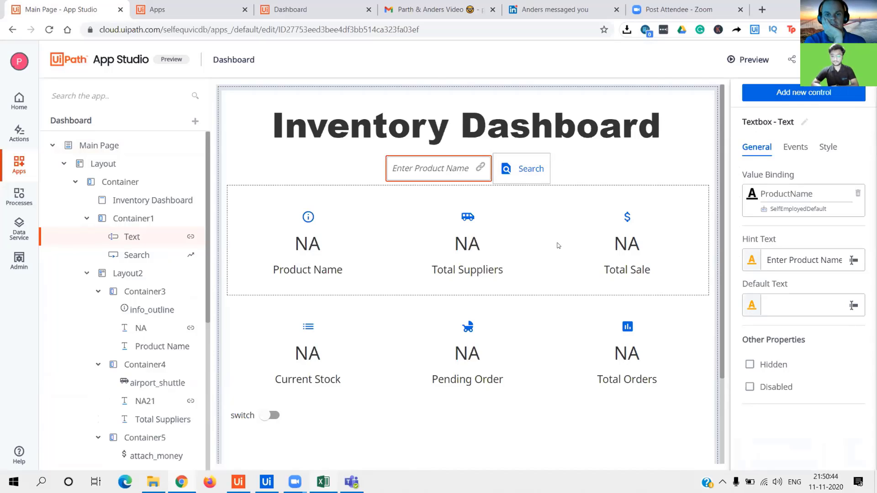
Select the page's main container and browse the Icons available as new controls, collapsing that category when finished.
left_click(688, 107)
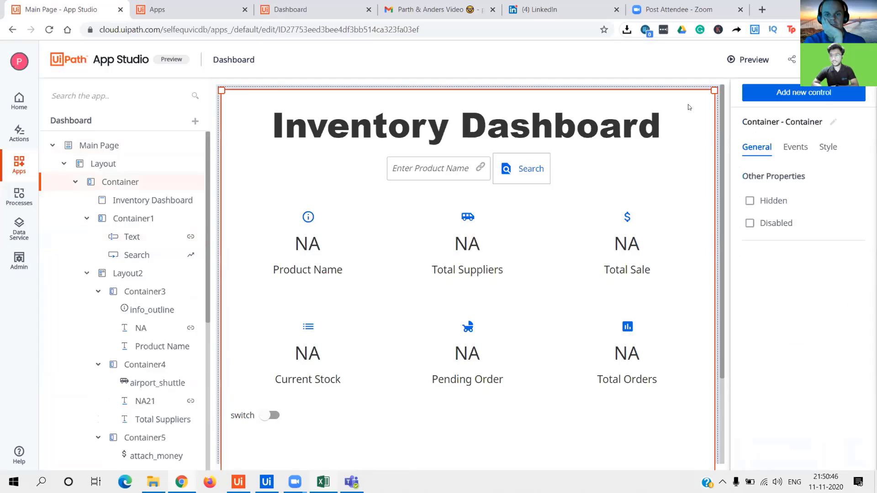
left_click(824, 93)
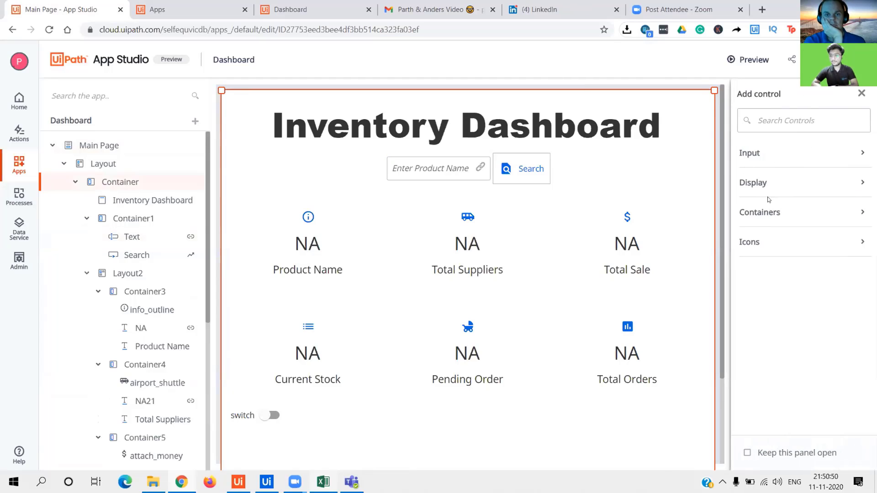
left_click(762, 242)
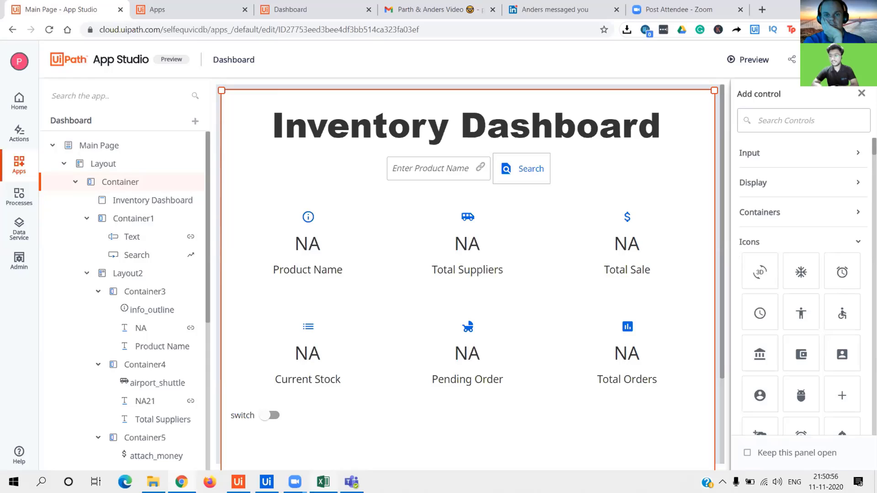
scroll(801, 283, "down", 10)
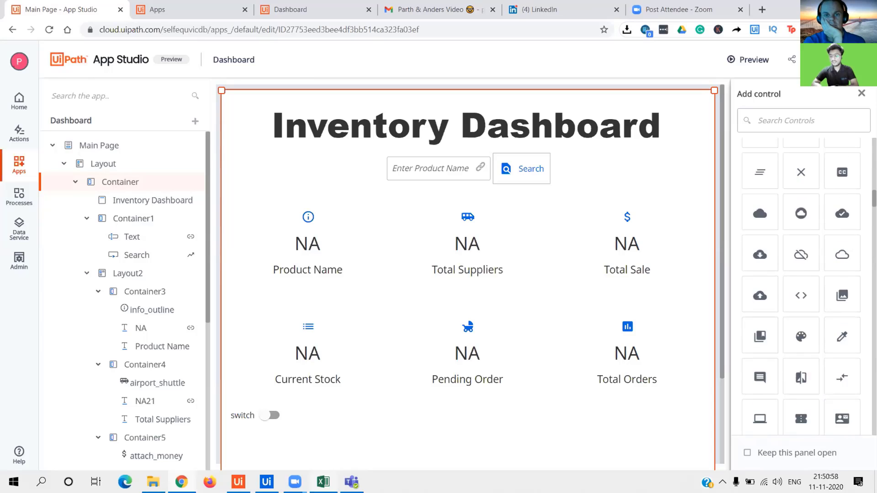
scroll(801, 283, "down", 10)
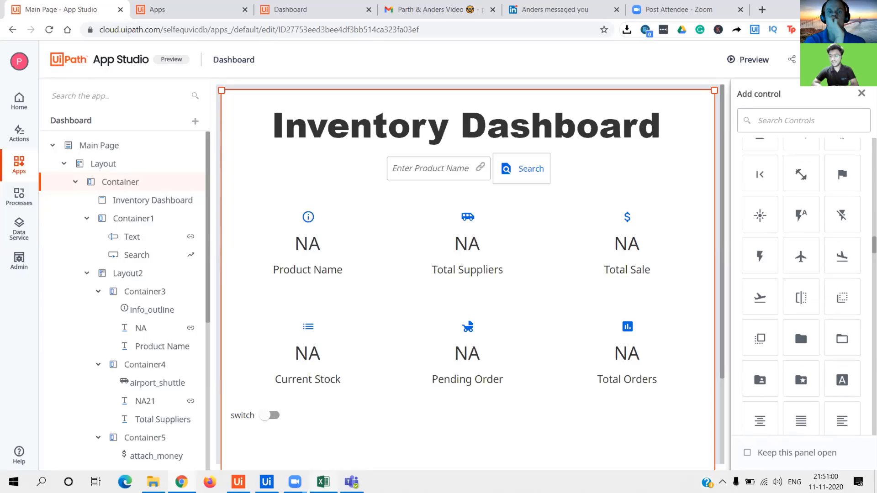
scroll(801, 284, "down", 10)
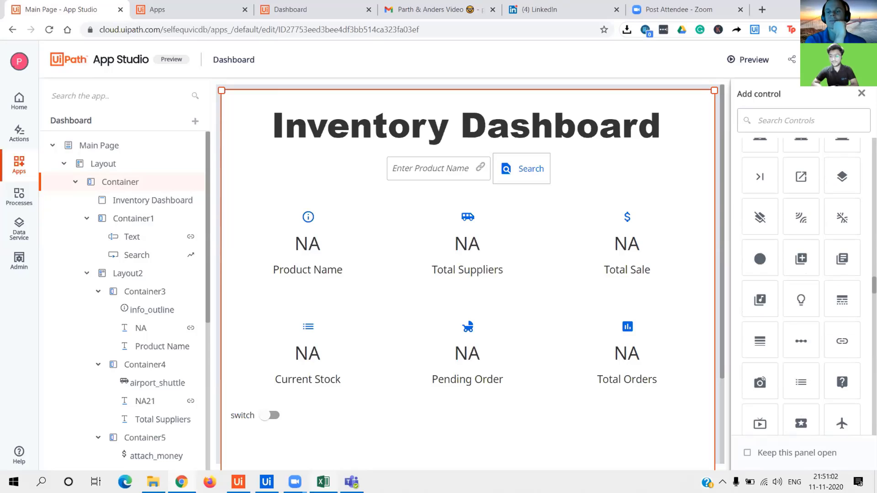
scroll(801, 283, "down", 10)
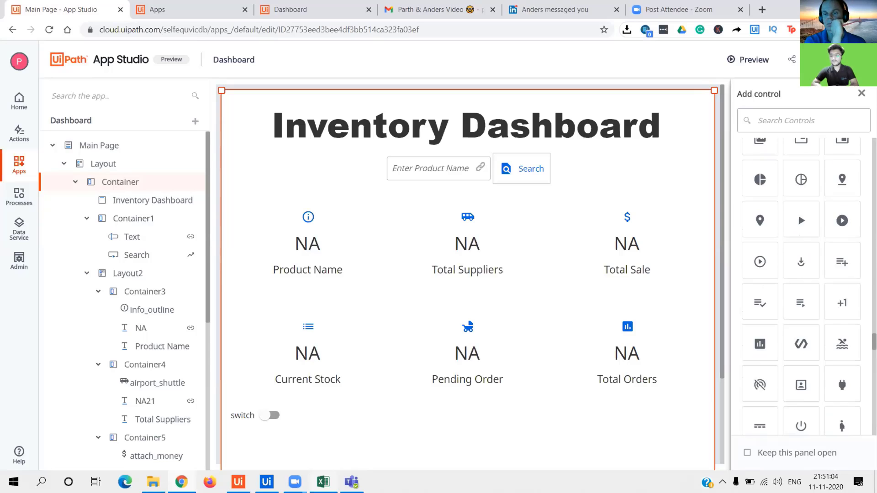
scroll(801, 283, "up", 10)
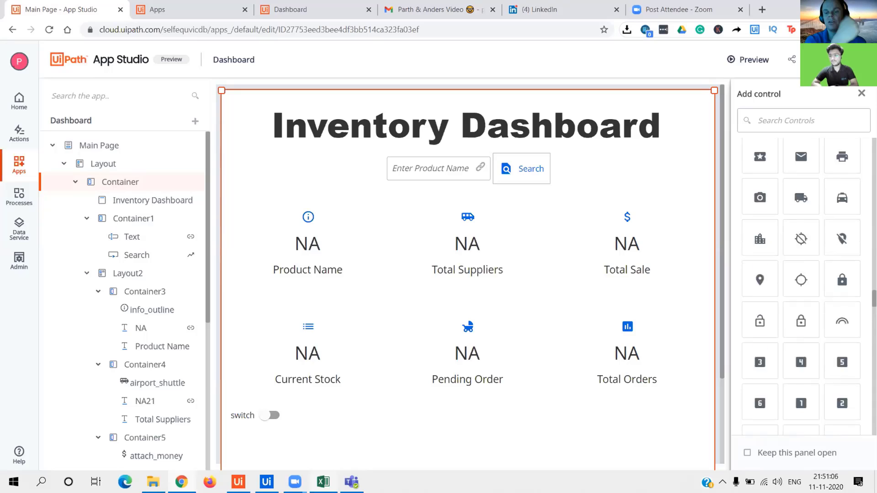
scroll(801, 283, "up", 10)
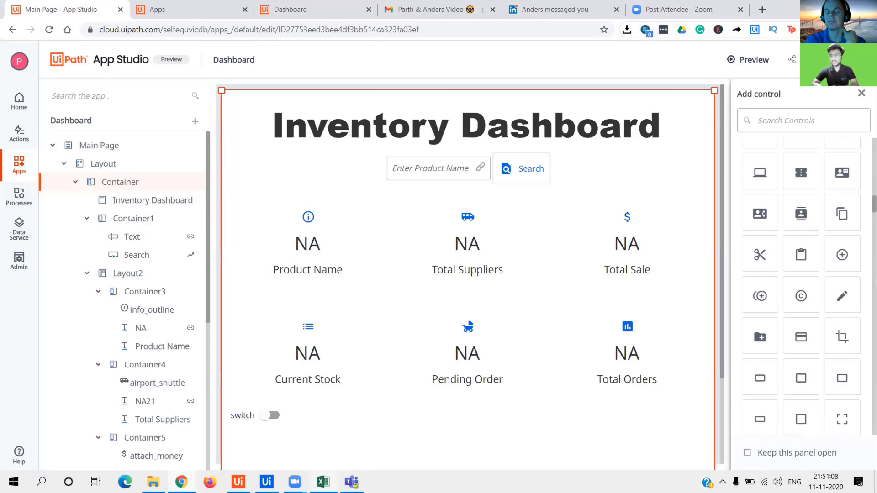
scroll(801, 283, "up", 10)
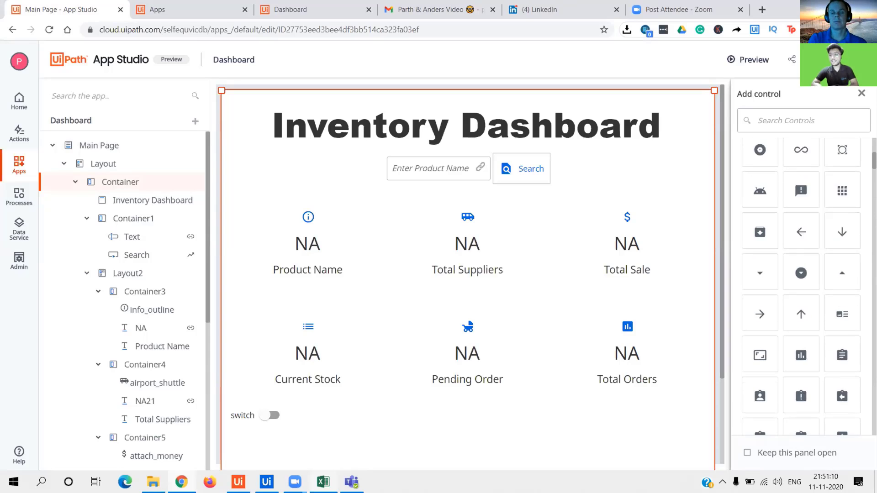
scroll(801, 283, "up", 10)
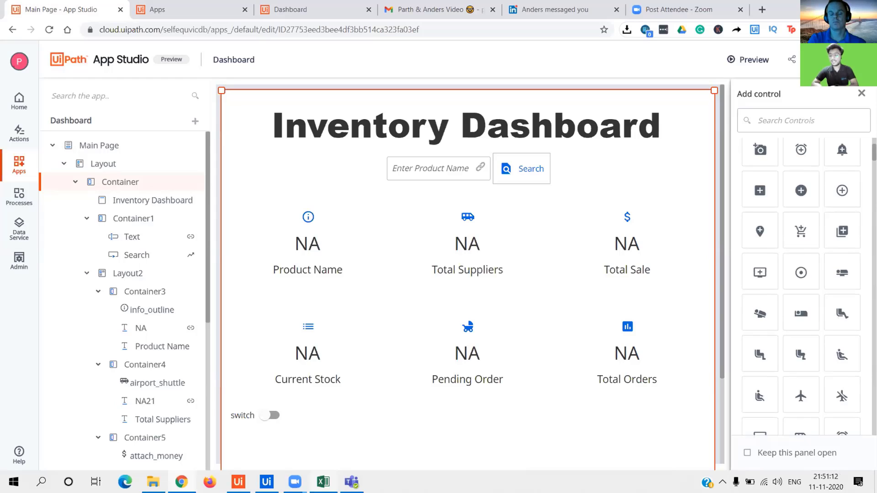
scroll(802, 284, "up", 3)
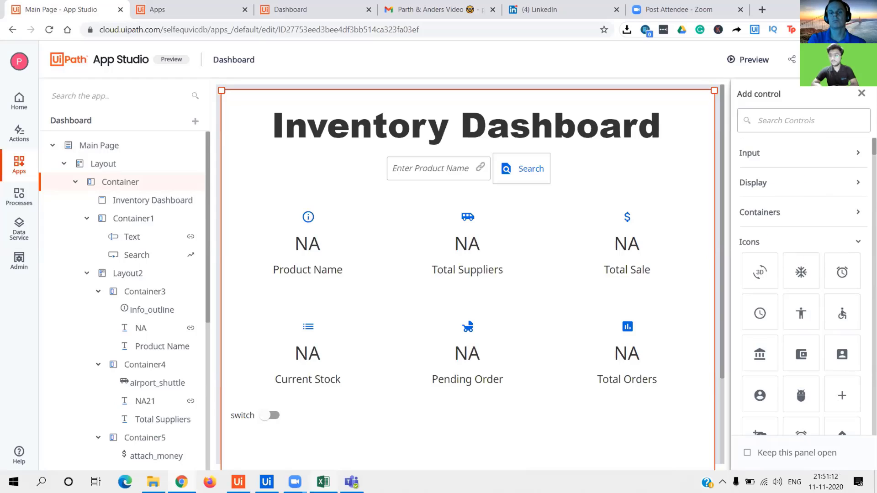
left_click(854, 239)
left_click(840, 239)
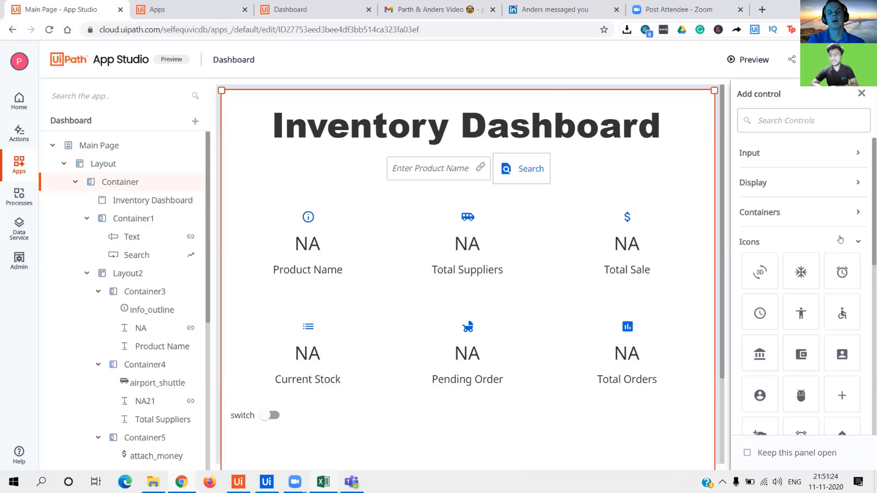
left_click(841, 239)
Review the Input controls that can be added, from Button and Checkbox to Text Area and Textbox, and collapse the category.
left_click(839, 154)
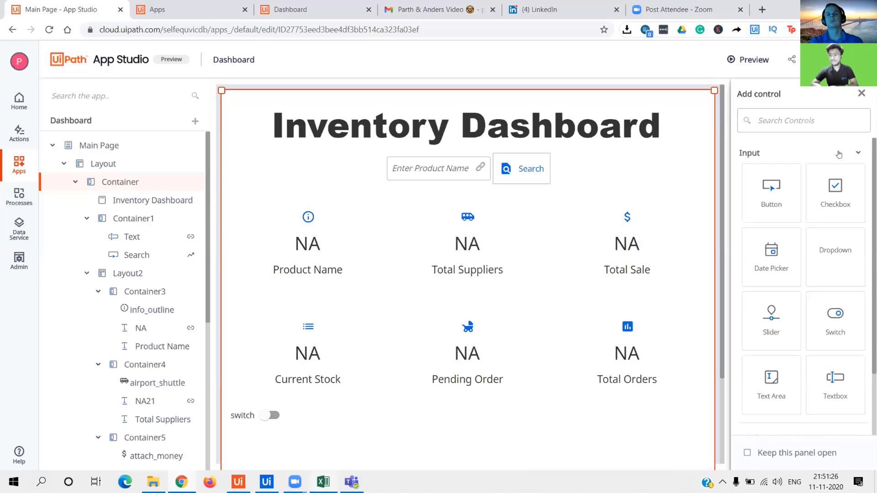
scroll(839, 182, "down", 1)
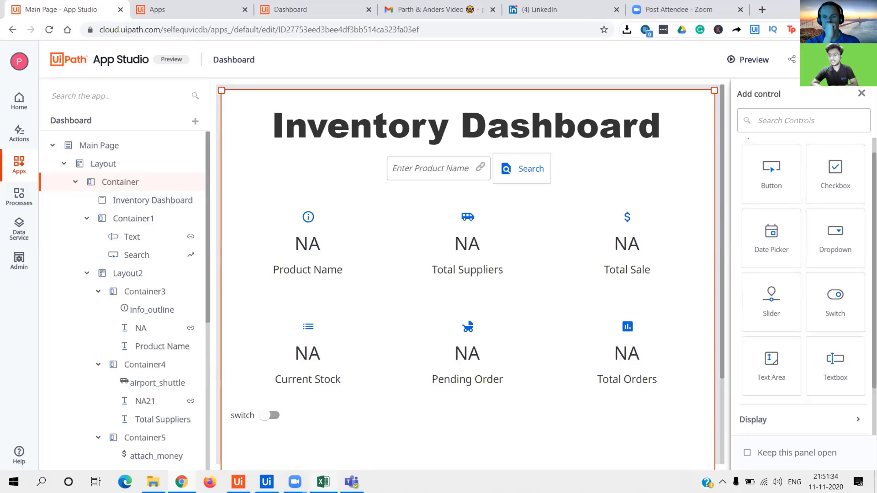
scroll(803, 283, "down", 1)
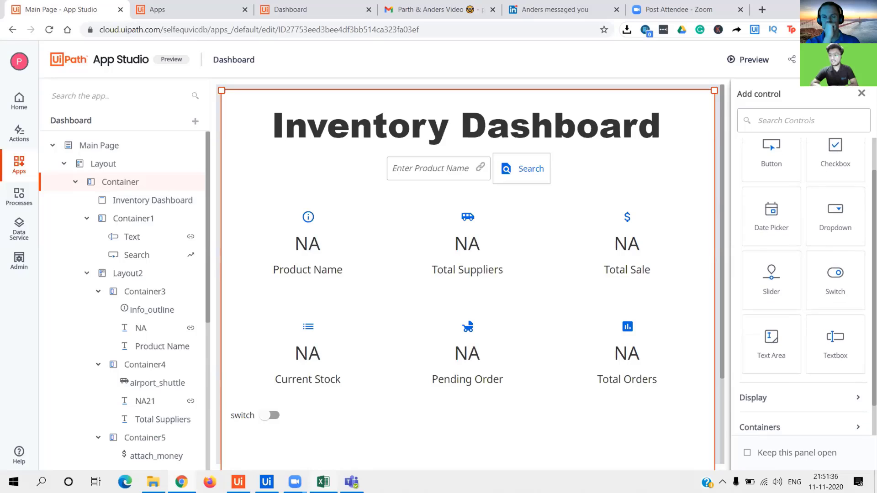
scroll(804, 283, "up", 1)
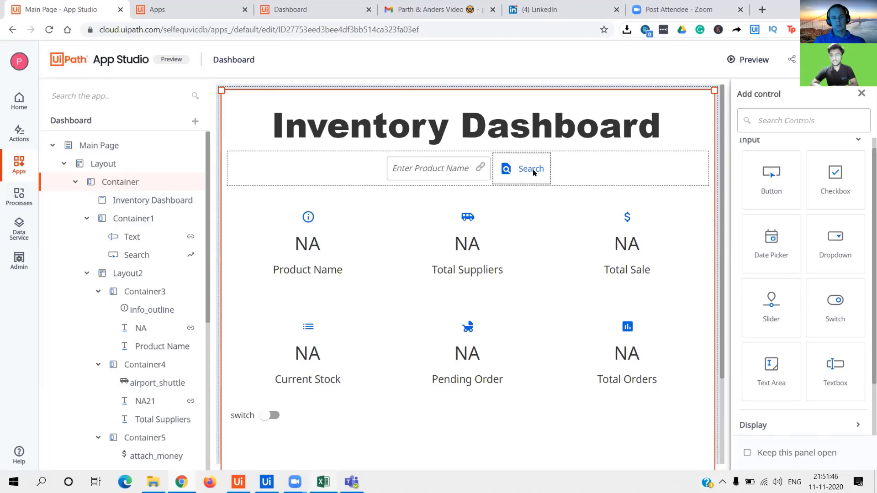
scroll(850, 155, "up", 1)
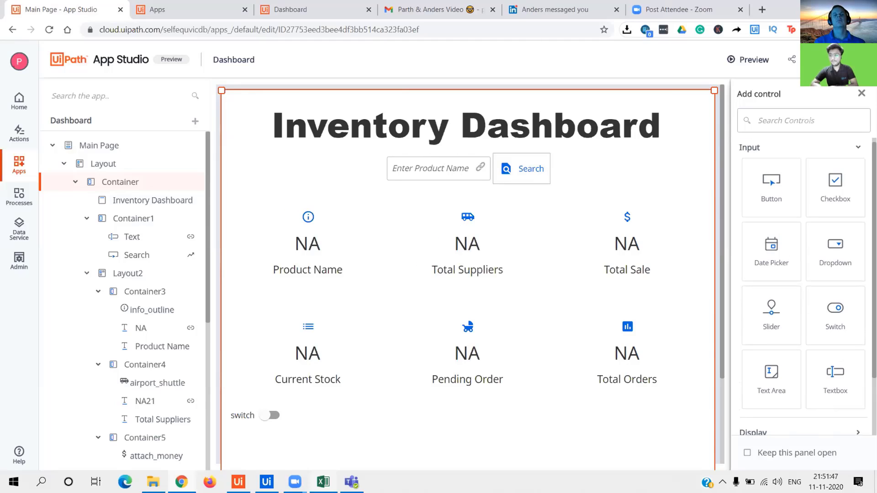
left_click(854, 153)
Review the Display controls, relate the Header control to the Inventory Dashboard title, and collapse the category.
left_click(860, 183)
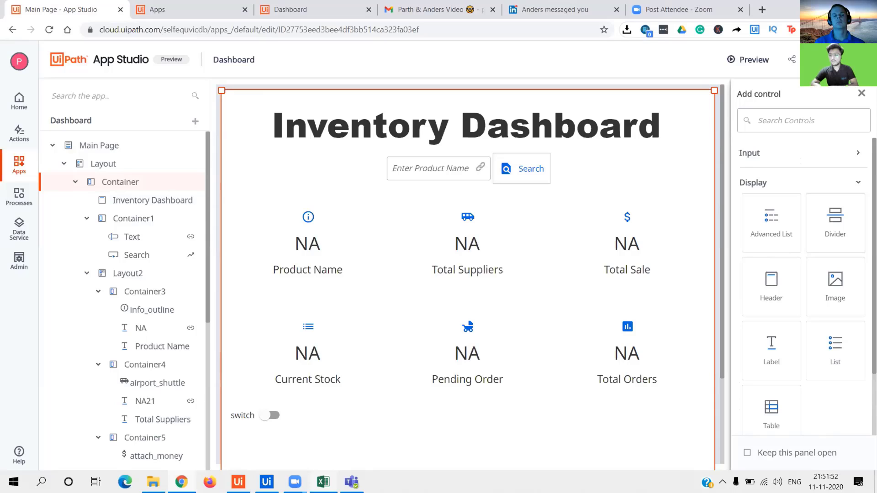
scroll(806, 285, "down", 1)
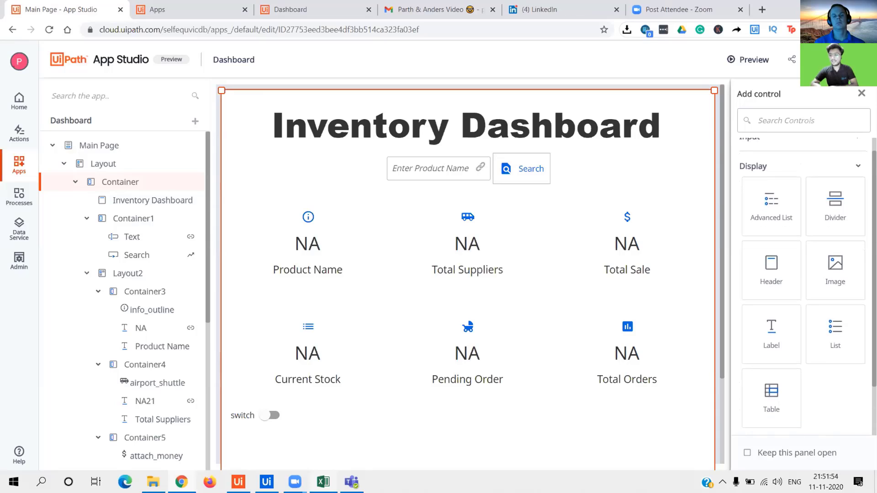
scroll(841, 256, "down", 1)
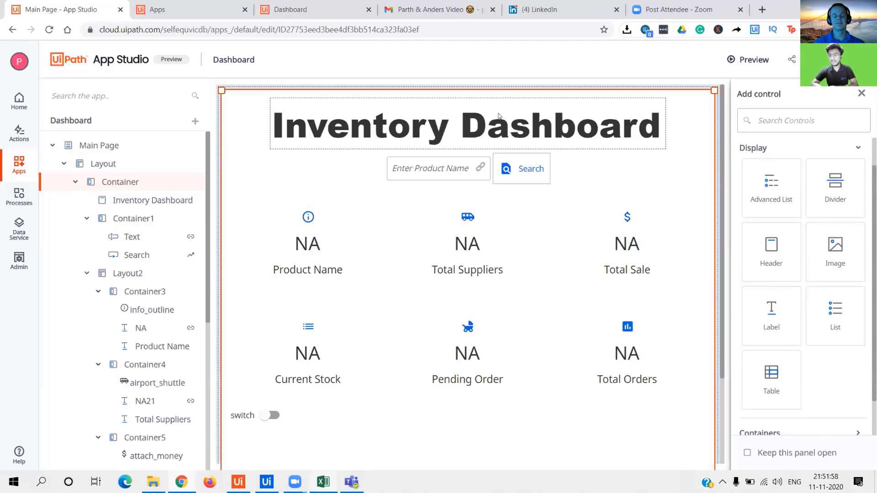
left_click(482, 131)
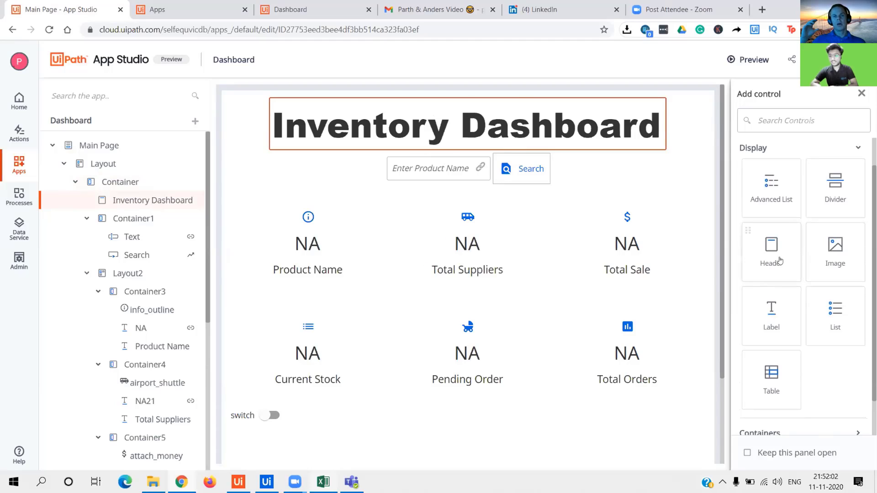
left_click_drag(780, 261, 512, 106)
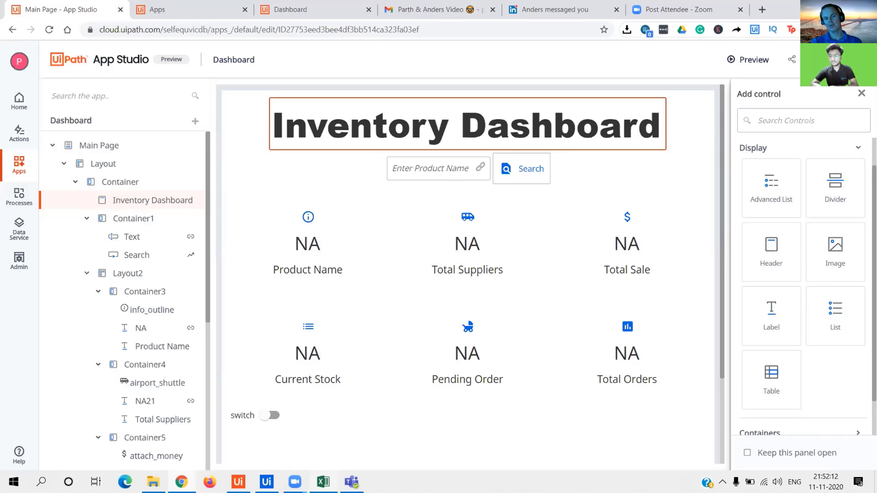
scroll(803, 288, "down", 1)
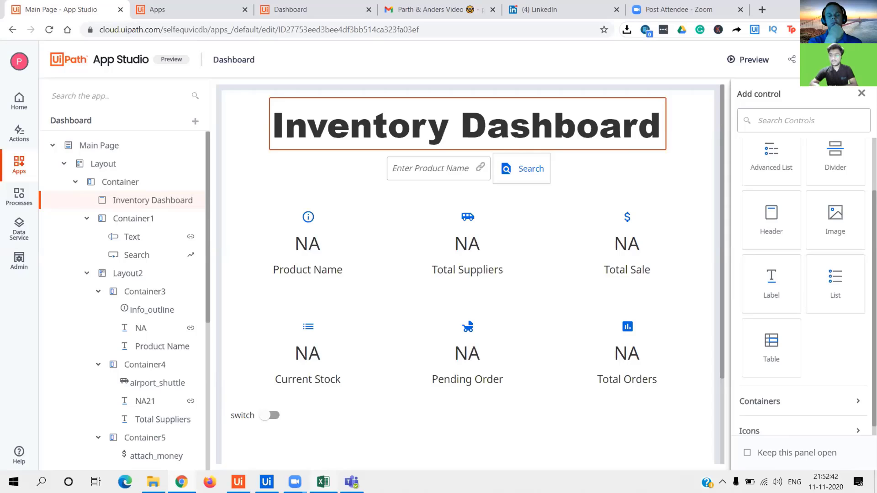
scroll(777, 220, "up", 1)
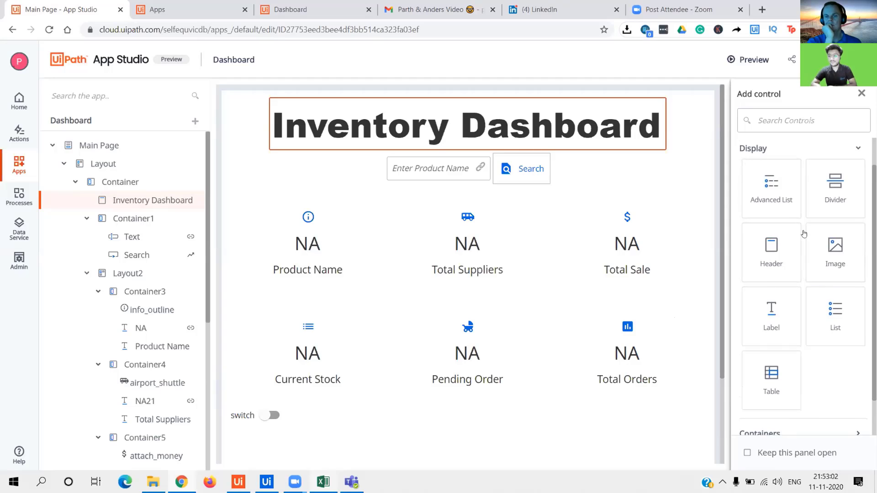
left_click(857, 149)
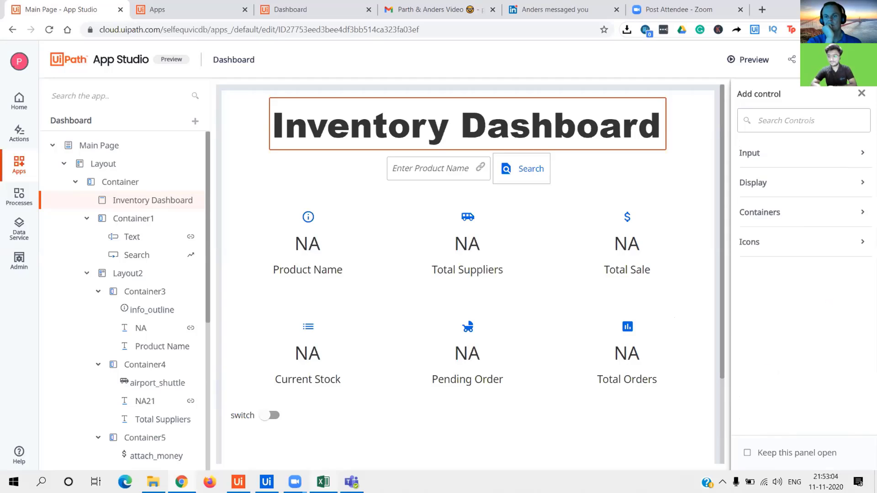
Show the Containers controls and inspect the Total Suppliers container, its surrounding row layout and the search row's container.
left_click(862, 215)
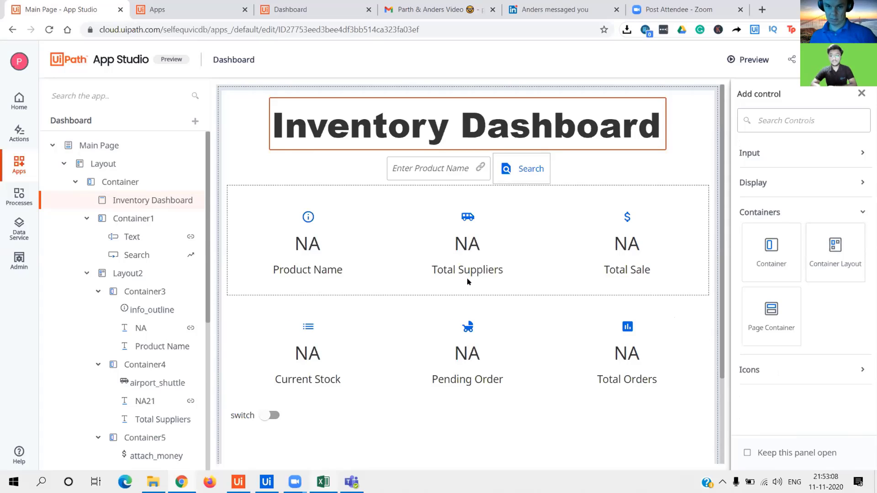
left_click(421, 209)
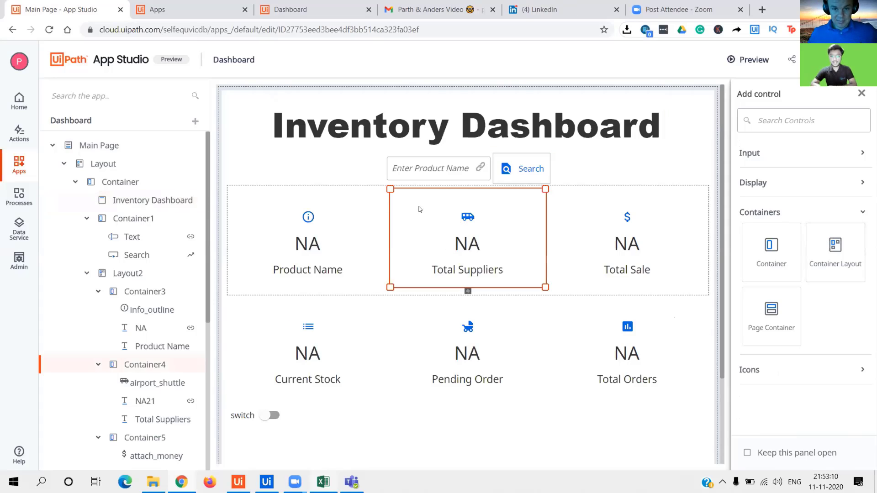
left_click(281, 186)
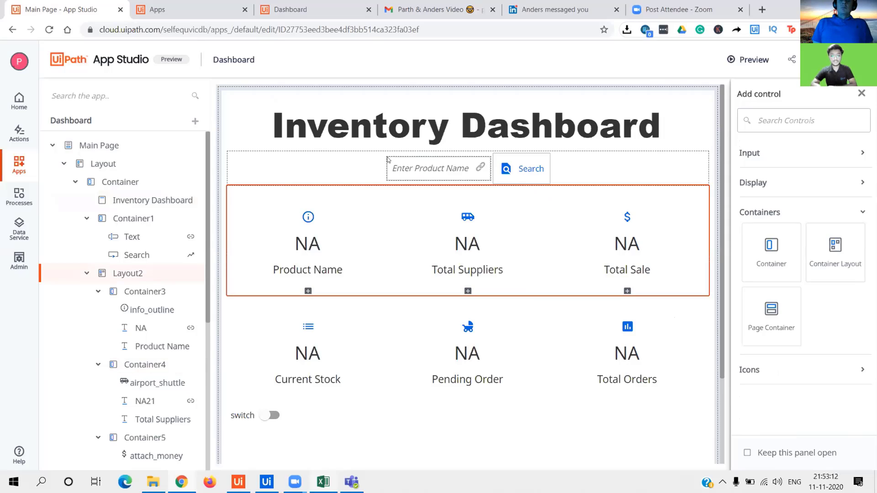
left_click(350, 161)
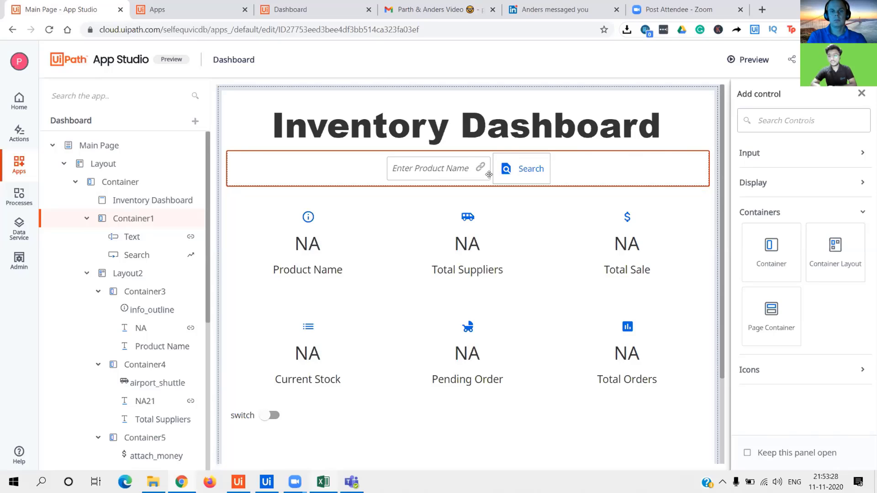
Inspect the Product Name, Total Suppliers and Total Sale containers and the row layout that holds them.
left_click(248, 211)
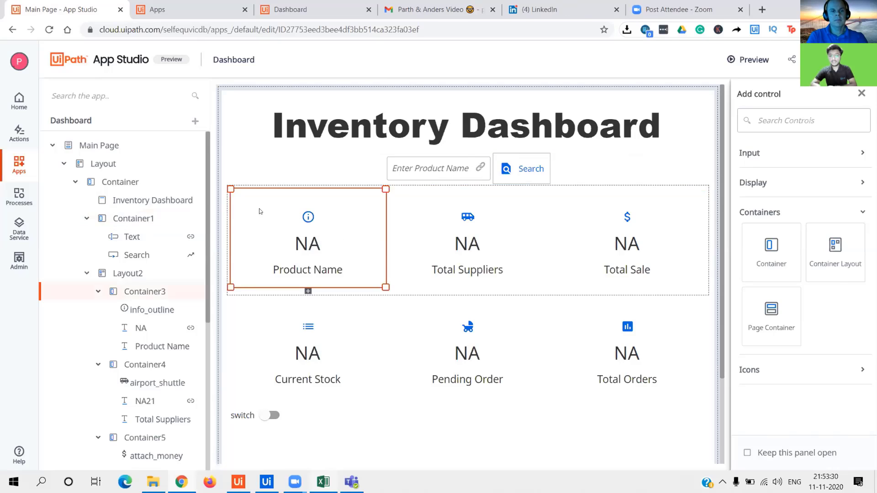
left_click(420, 269)
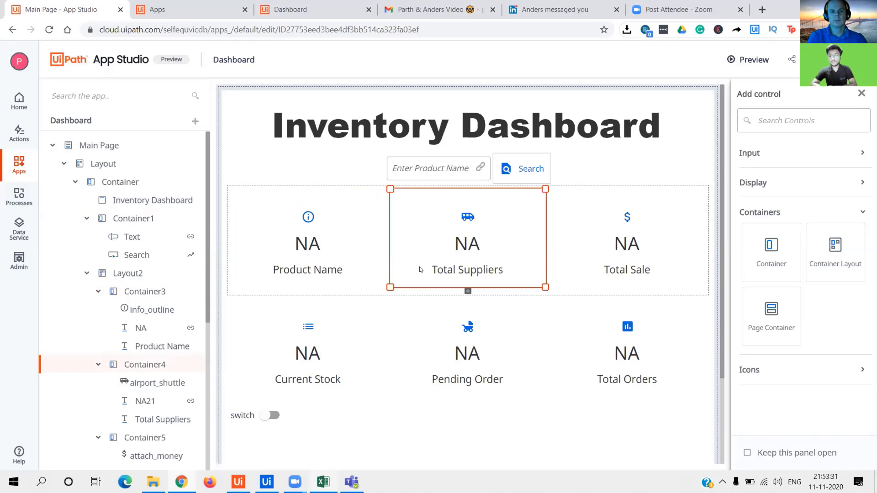
left_click(586, 239)
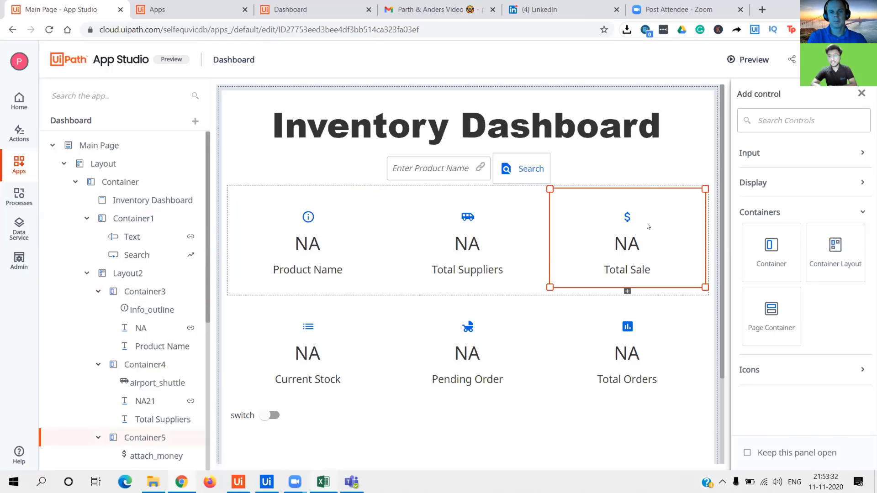
left_click(565, 293)
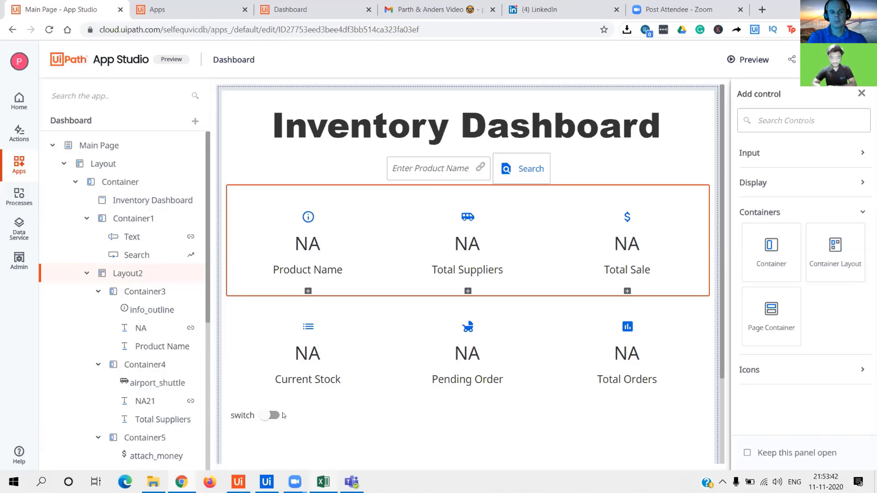
Delete the switch control below the Current Stock container.
left_click(264, 417)
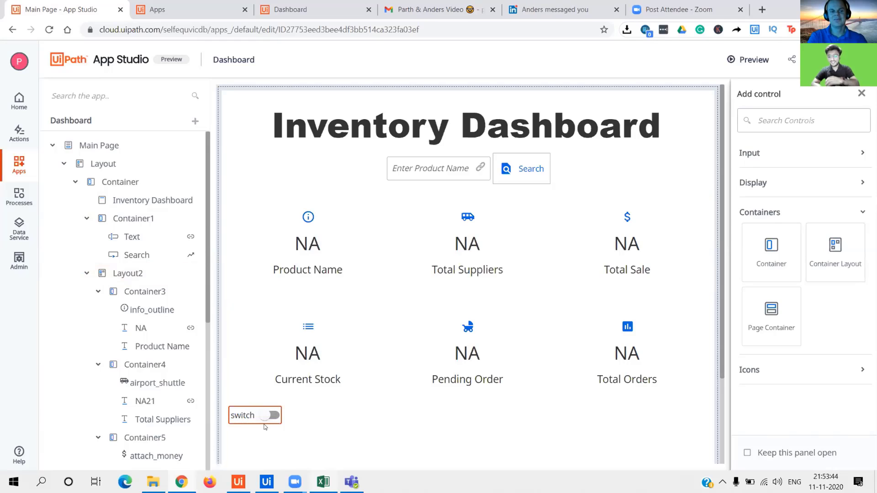
key("Delete")
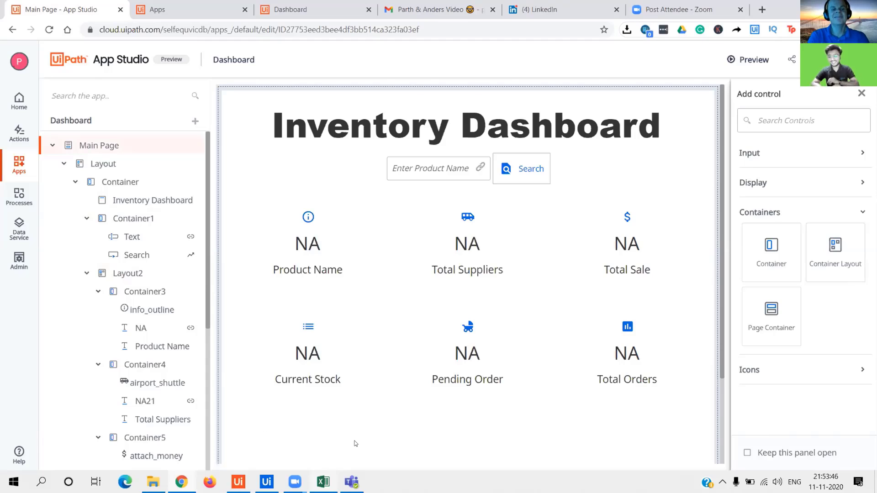
Examine how the page container holds the title, the search row container and both three-column row layouts, and collapse the Containers category.
left_click(231, 302)
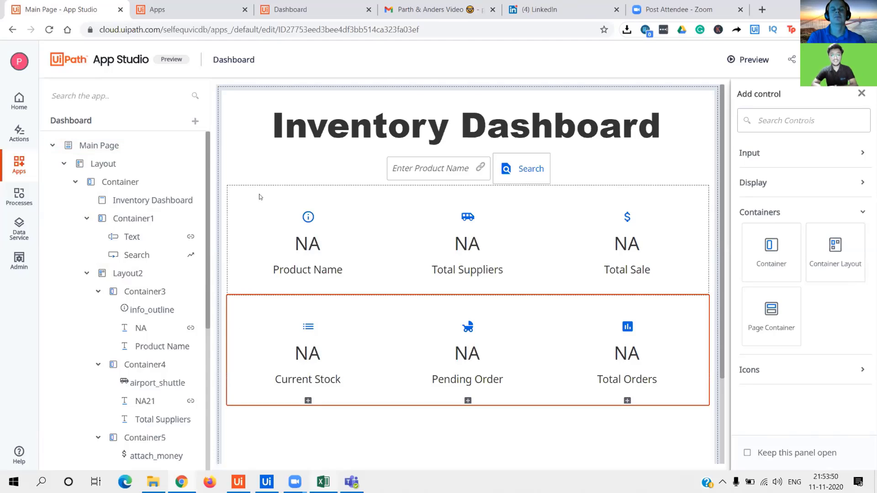
left_click(256, 167)
left_click(253, 168)
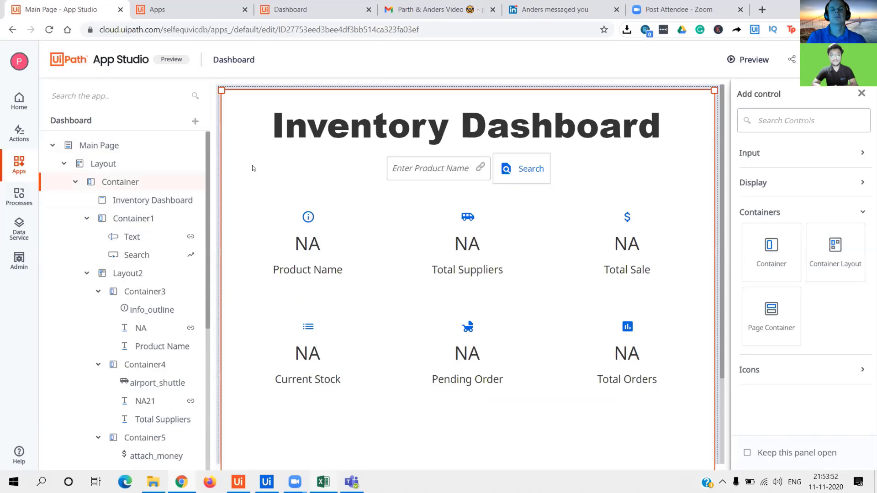
left_click(246, 131)
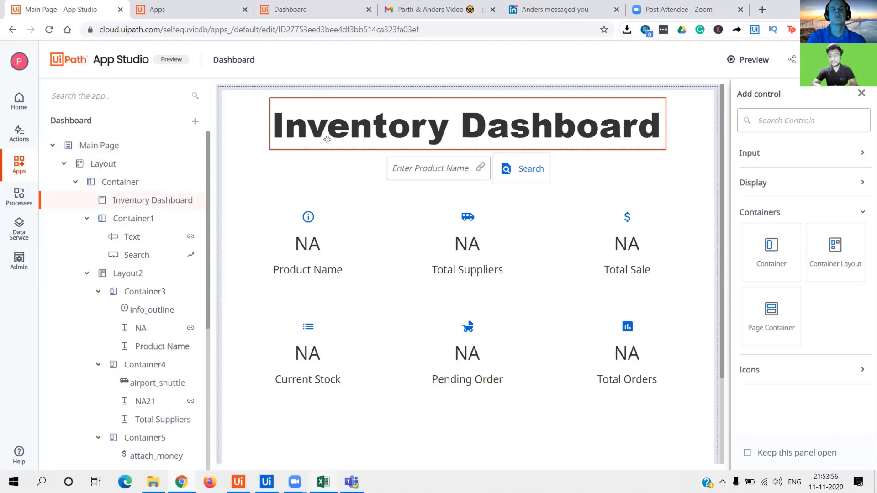
left_click(358, 173)
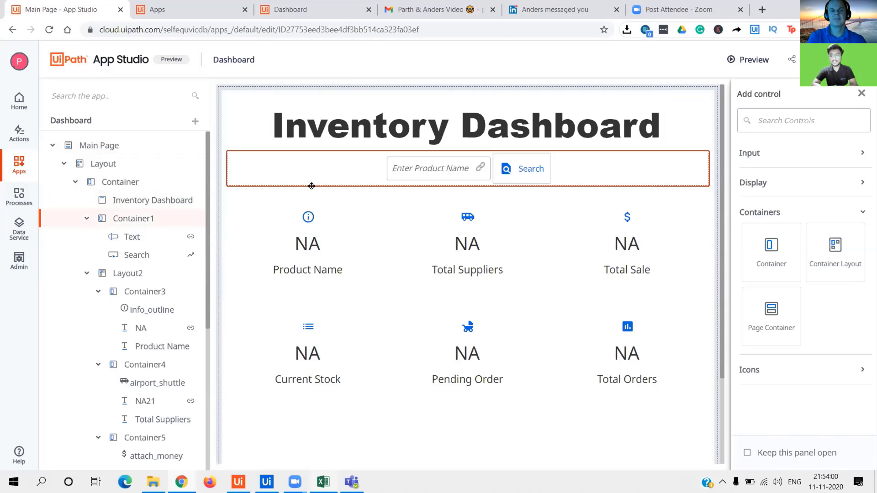
left_click(230, 190)
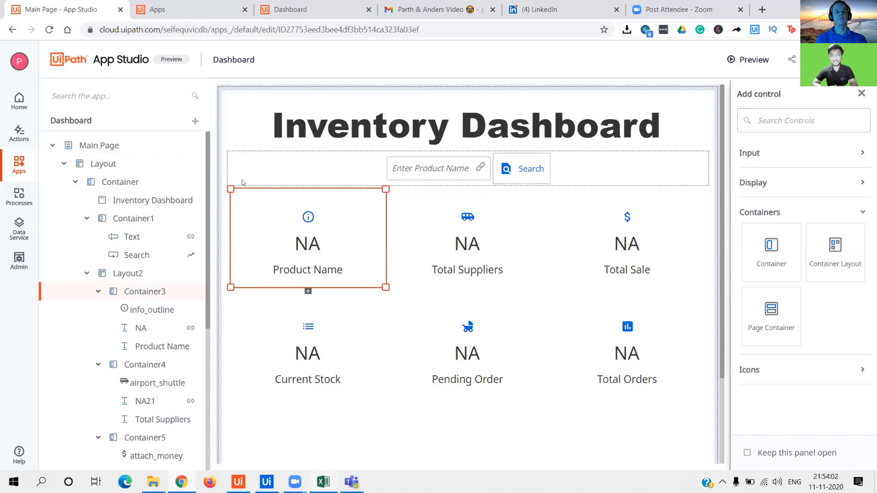
left_click(704, 292)
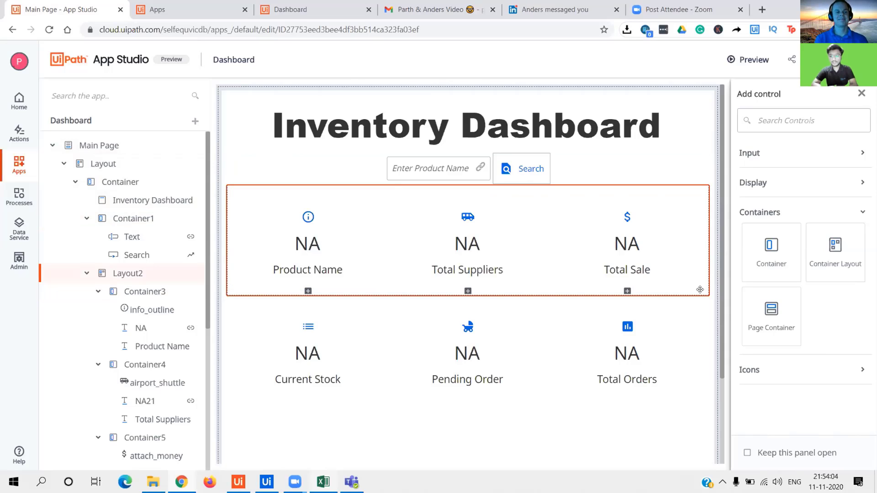
left_click(707, 331)
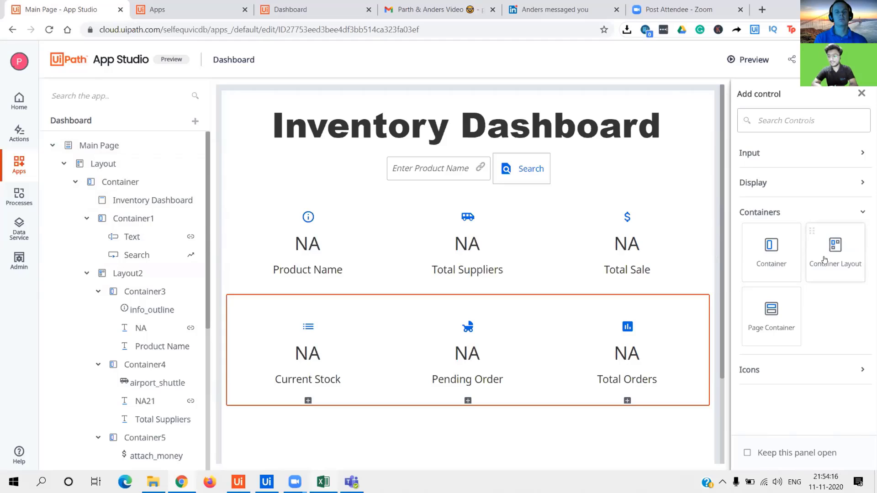
left_click_drag(824, 260, 665, 281)
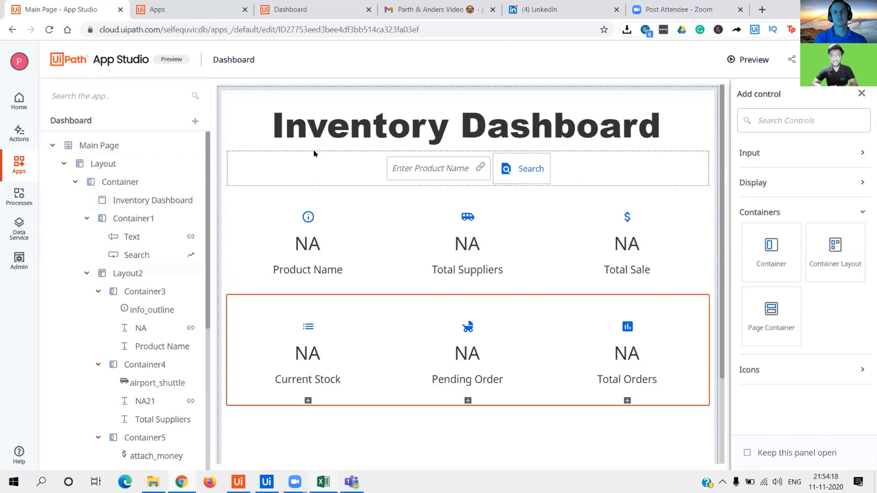
left_click(862, 211)
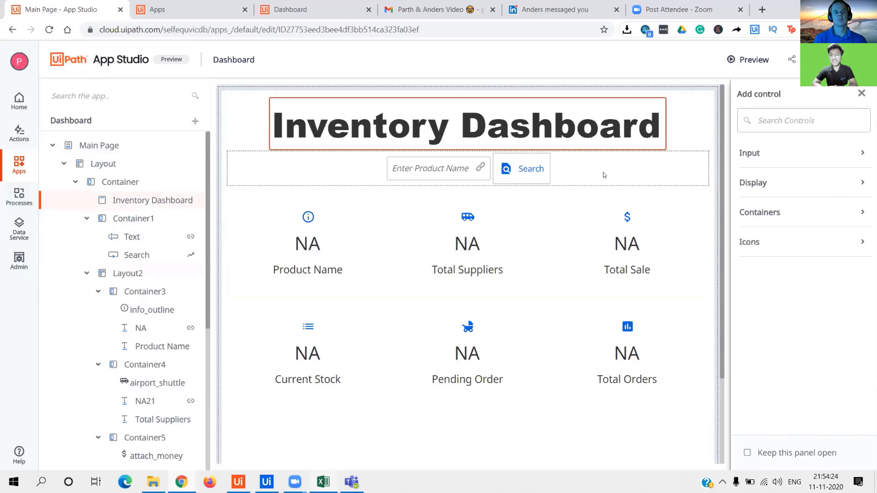
Inspect the individual metric containers in both rows, including Total Suppliers, Product Name, Pending Order and Total Orders.
left_click(567, 202)
left_click(518, 220)
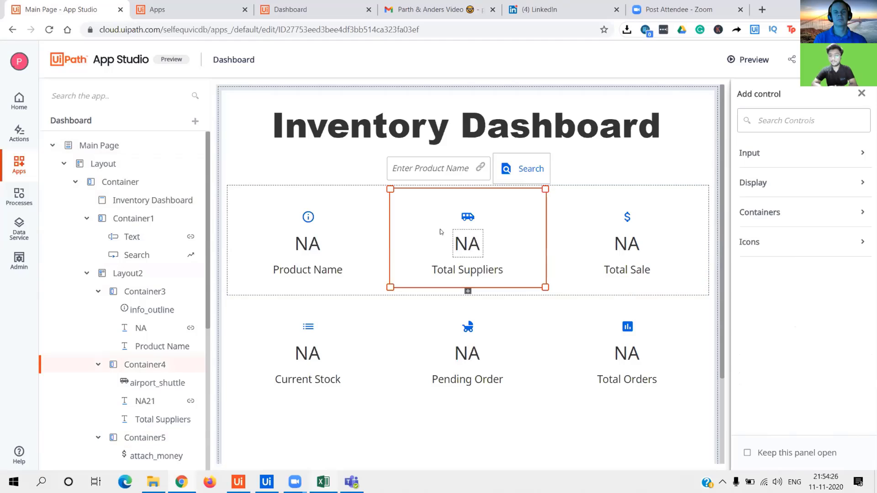
left_click(356, 242)
left_click(252, 331)
left_click(504, 324)
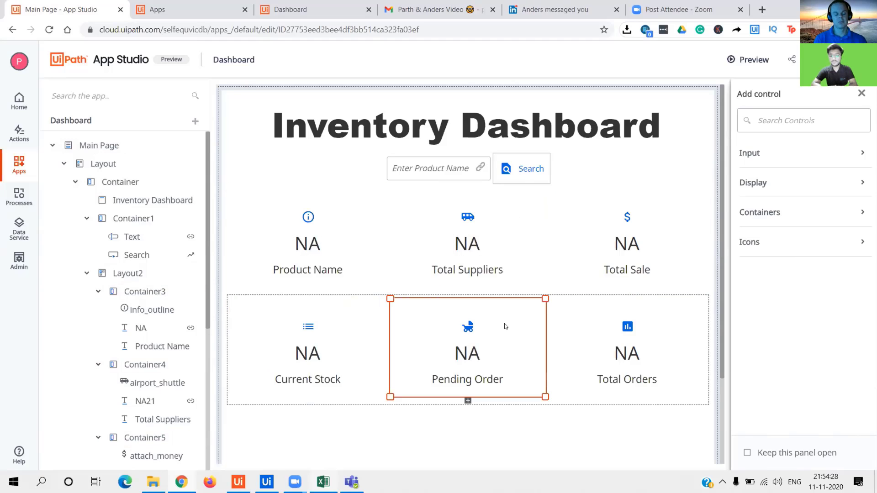
left_click(625, 320)
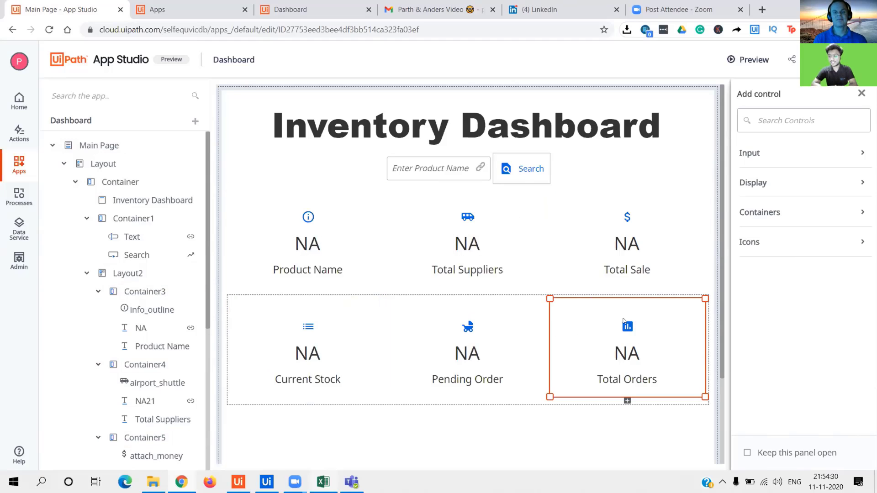
Add a Header control from the Display category between the Inventory Dashboard title and the search row.
left_click(589, 124)
left_click(817, 159)
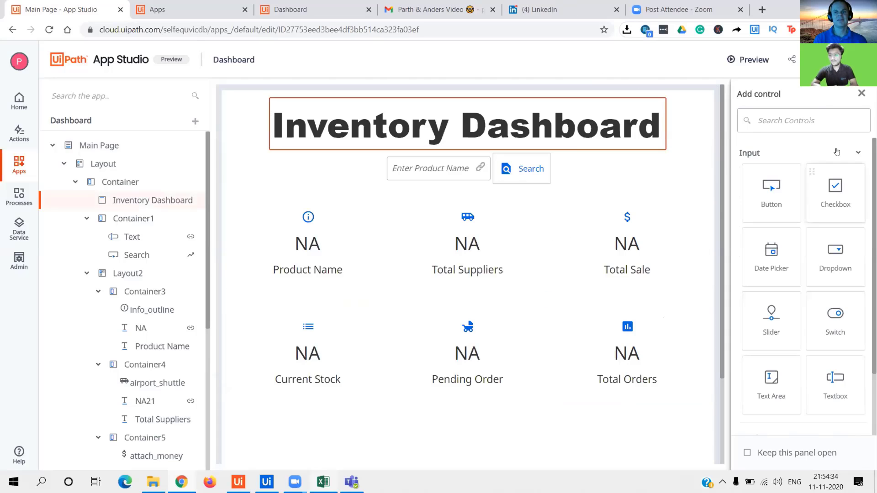
left_click(837, 152)
left_click(806, 182)
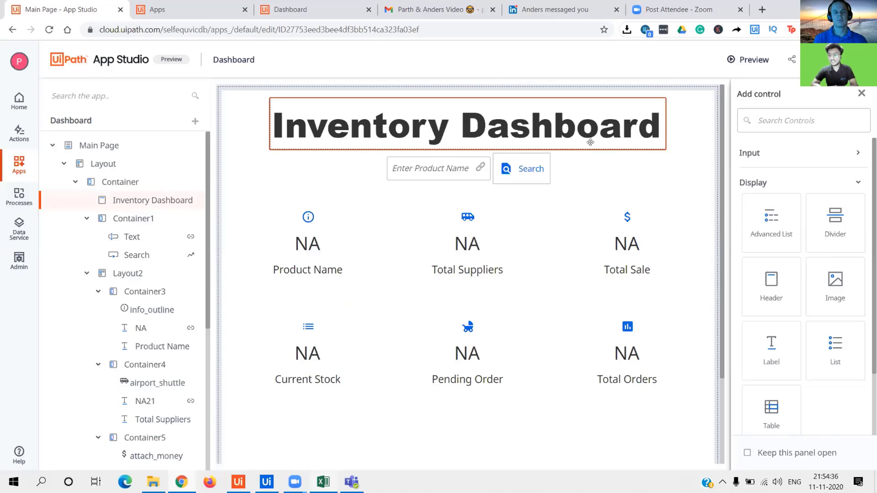
scroll(803, 274, "down", 1)
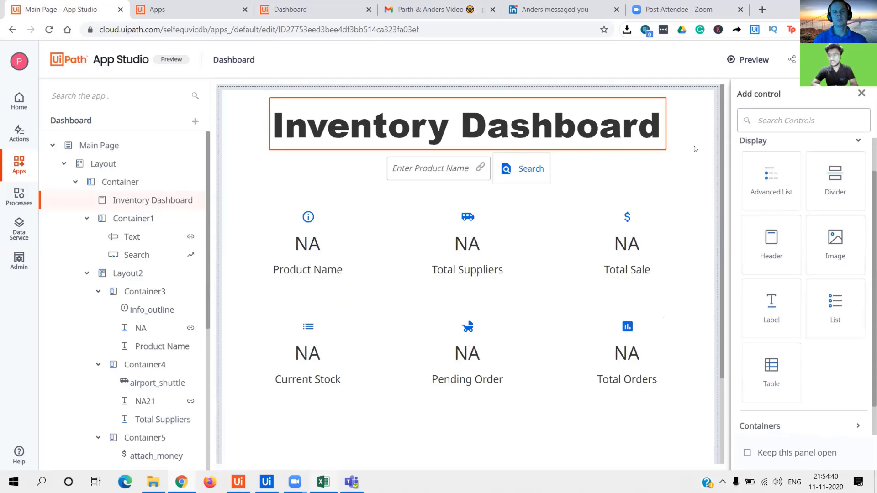
left_click_drag(772, 259, 625, 158)
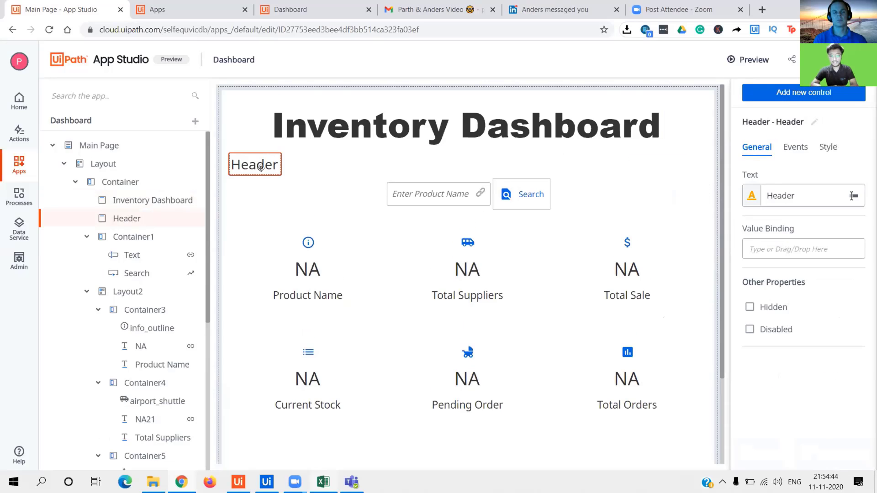
Delete the extra Header control below the Inventory Dashboard title.
left_click(292, 165)
left_click(271, 167)
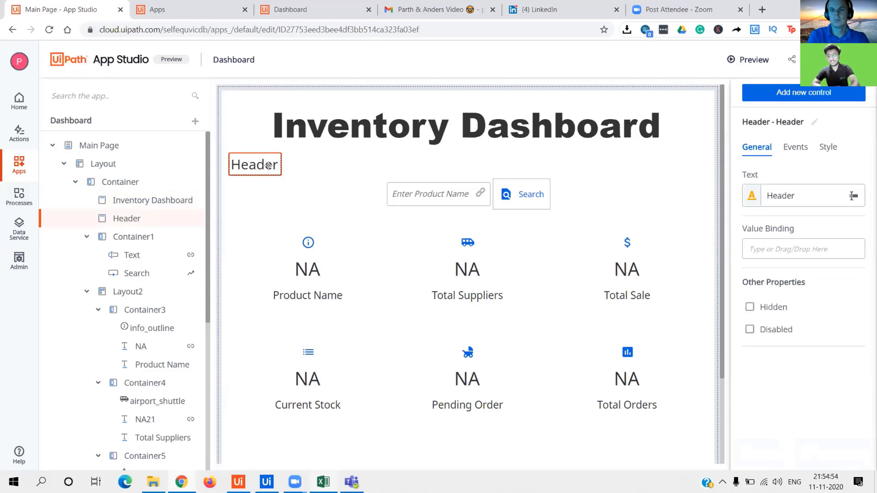
key("Delete")
Review the General, Events and Style properties of the Inventory Dashboard header.
left_click(369, 130)
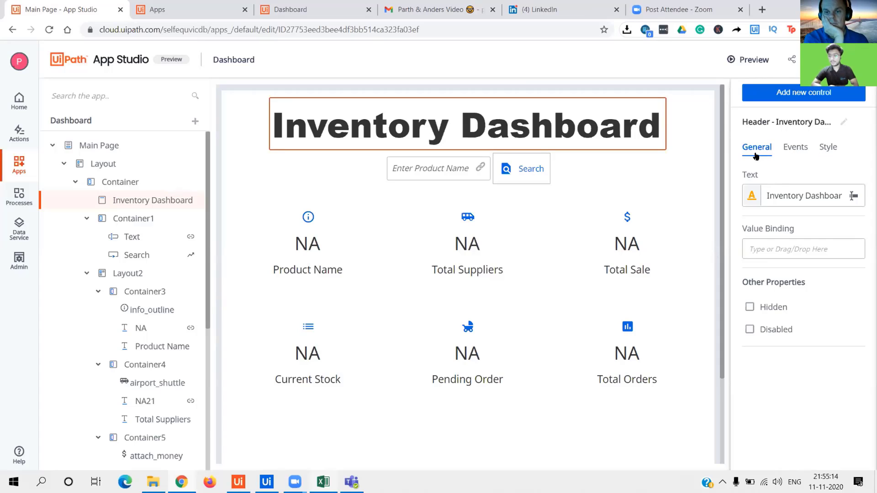
left_click(795, 148)
left_click(829, 148)
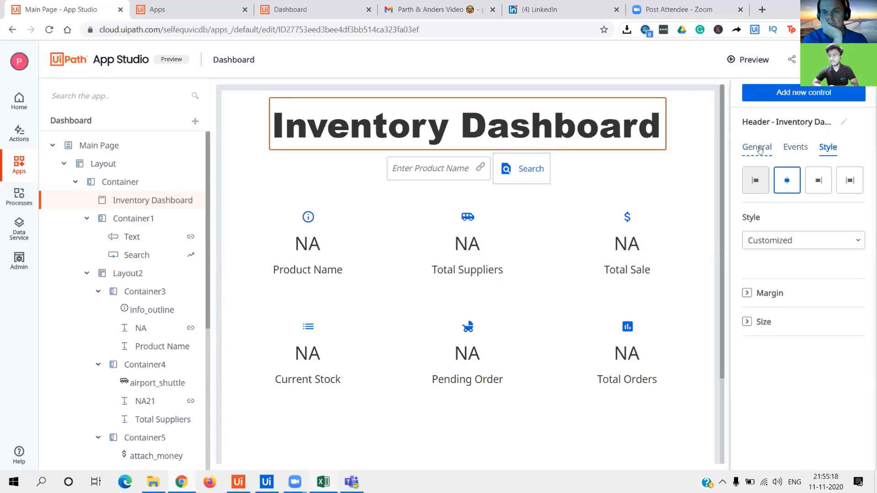
left_click(759, 151)
left_click(823, 152)
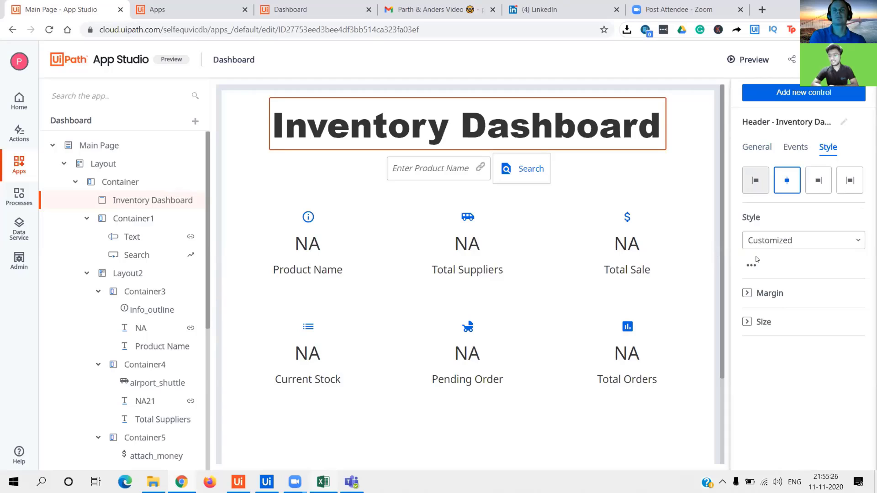
Make the Inventory Dashboard header's font bold and set its font colour to black.
left_click(752, 264)
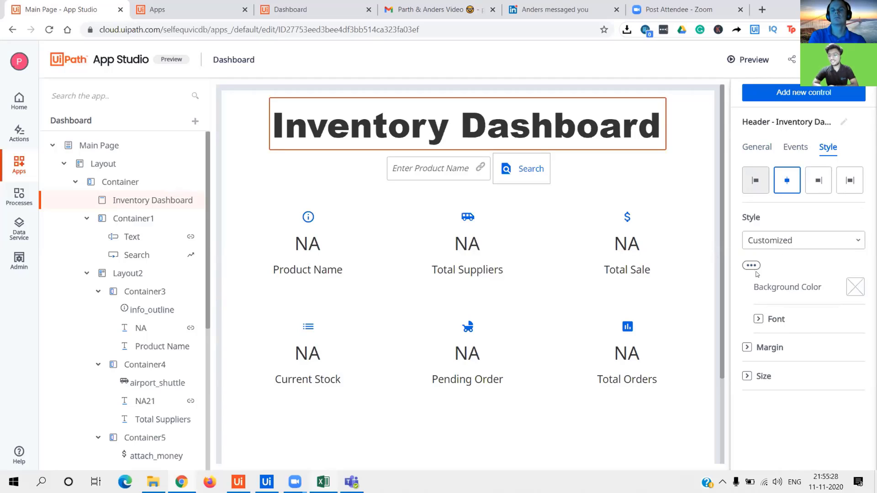
left_click(767, 319)
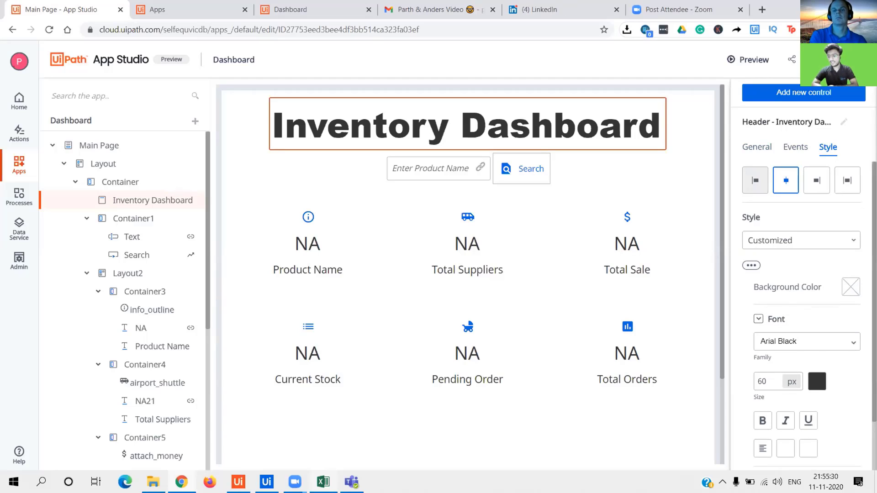
scroll(767, 360, "down", 2)
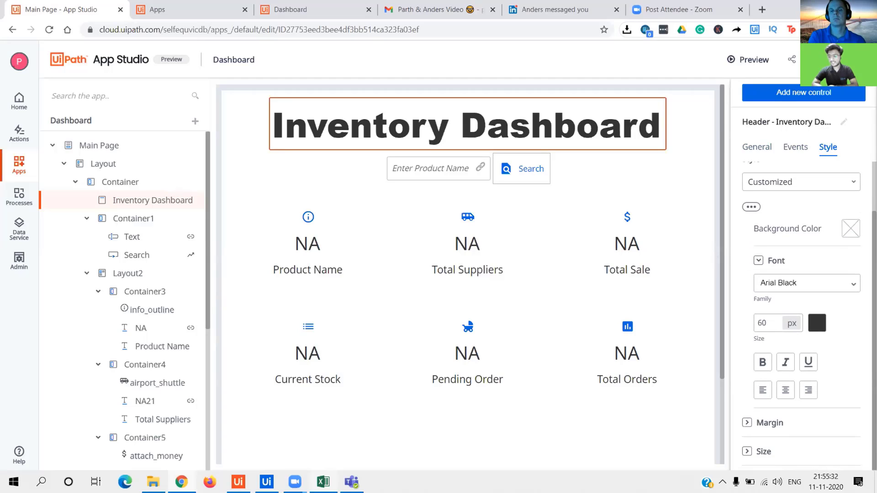
left_click(762, 362)
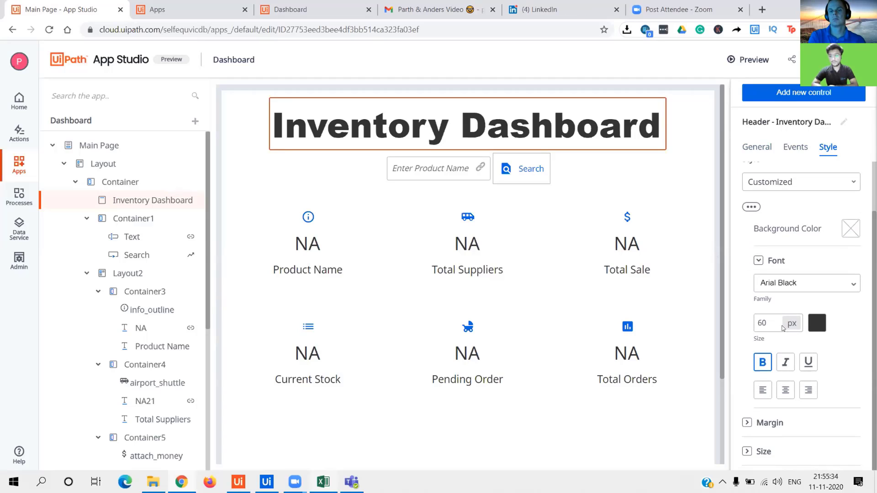
left_click(815, 325)
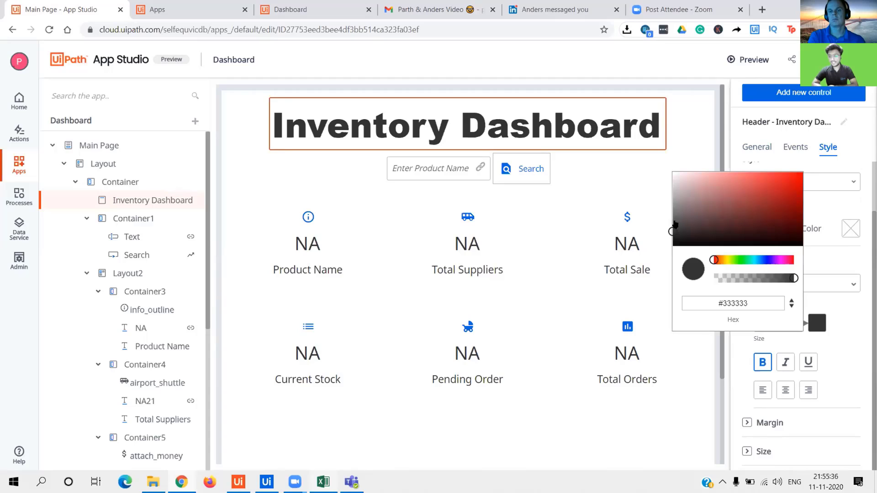
left_click(677, 245)
left_click(848, 311)
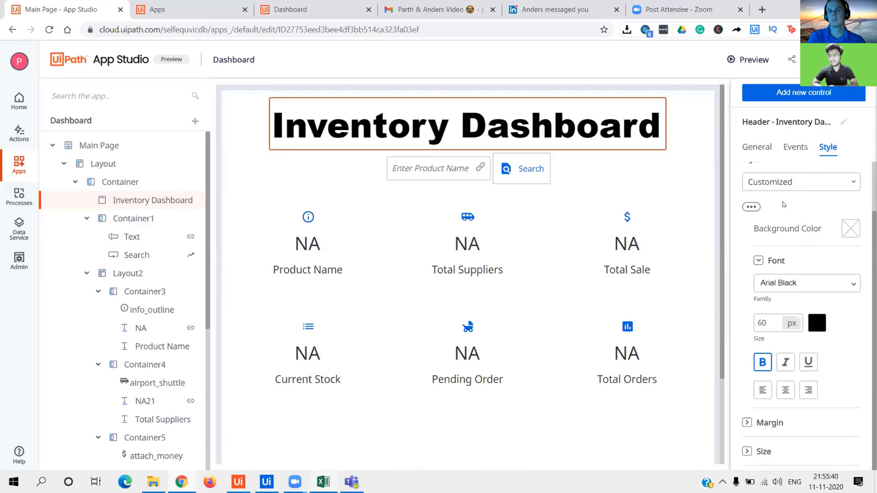
Collapse the header's font styling options and review its Margin and Size settings, collapsing each one when finished.
left_click(751, 207)
left_click(746, 294)
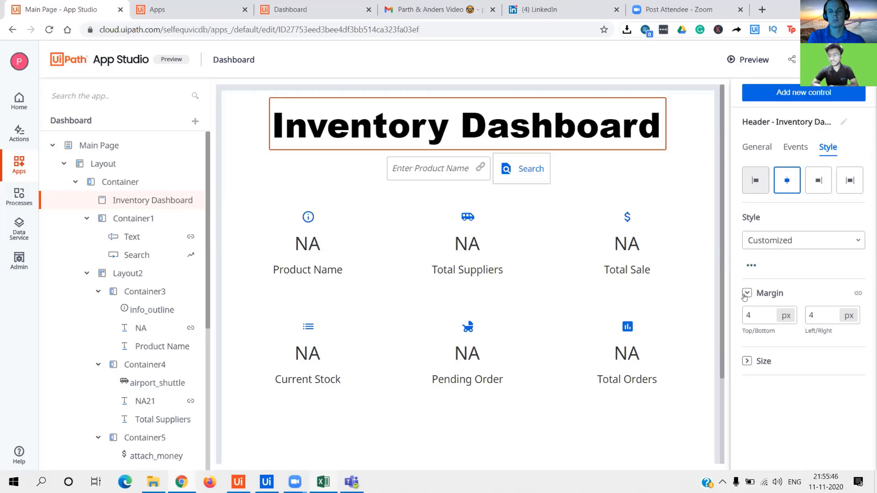
left_click(747, 294)
left_click(746, 322)
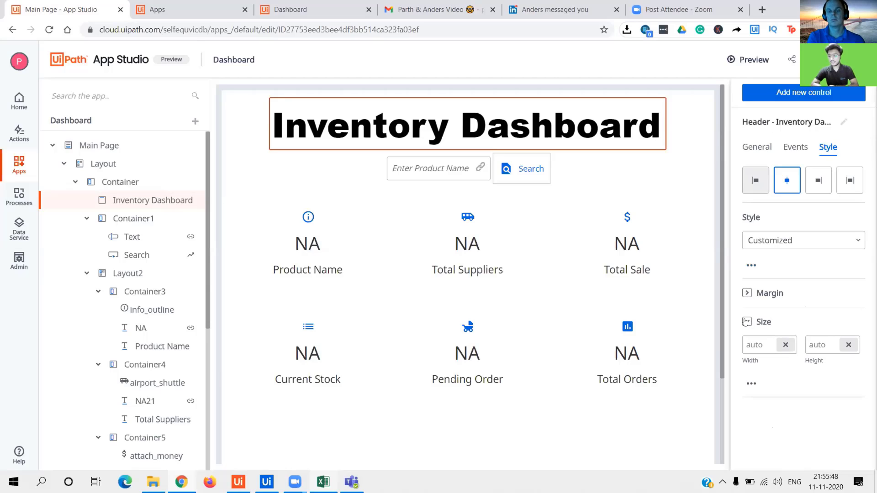
left_click(746, 321)
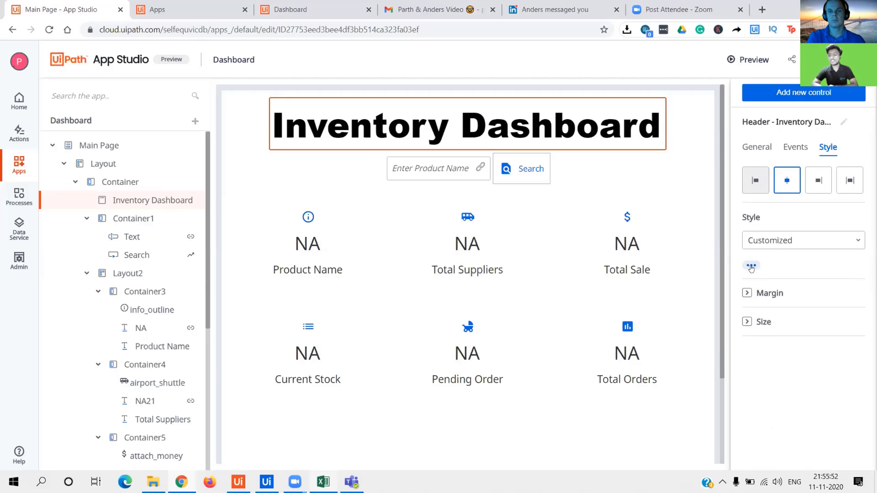
Examine the Inventory Dashboard header's font styling options and the title text in its General properties.
left_click(751, 268)
left_click(751, 267)
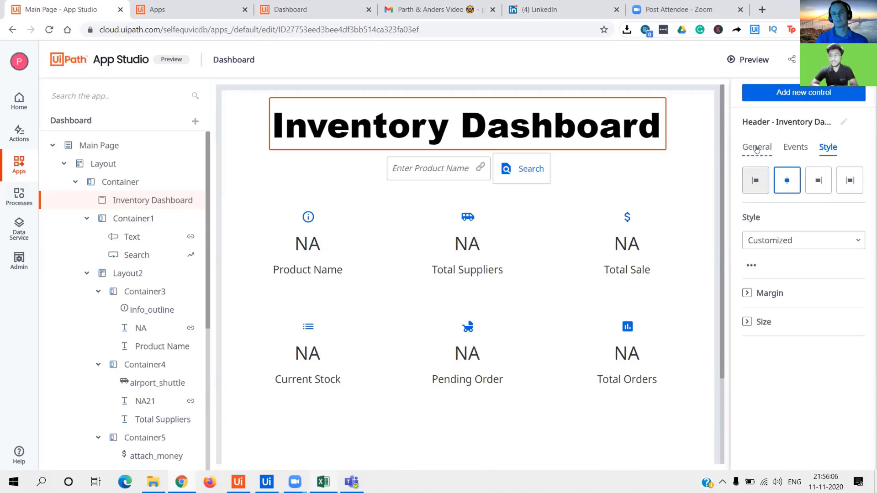
left_click(757, 149)
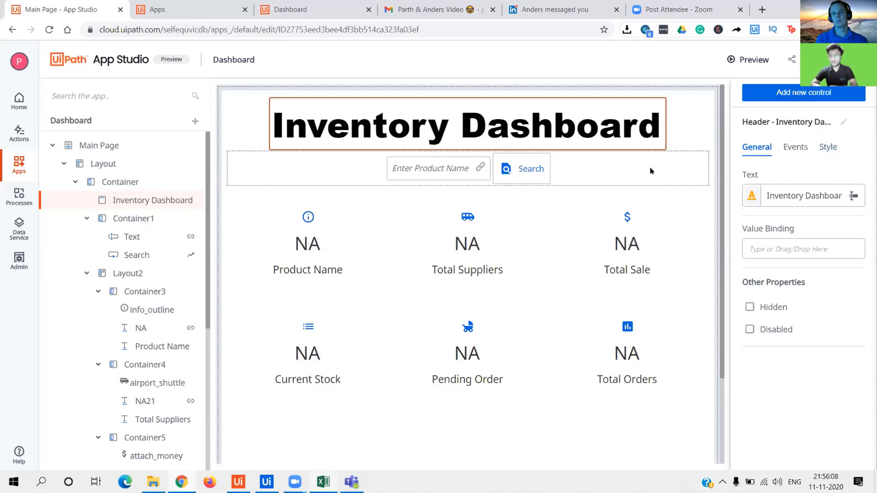
left_click(785, 207)
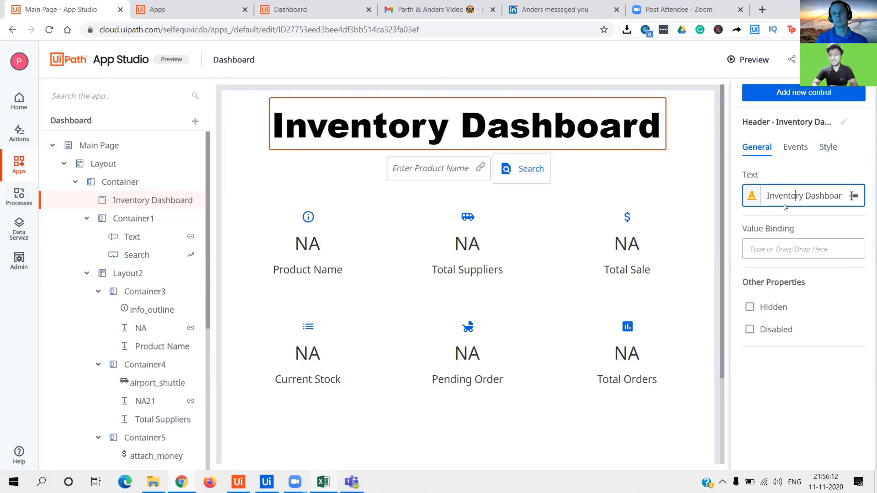
key("Home")
key("shift+Right")
key("shift+Right")
key("shift+Right")
key("shift+Right")
key("shift+Right")
key("shift+Right")
key("shift+Right")
key("shift+Right")
key("shift+Right")
key("shift+Right")
key("shift+Right")
key("shift+Right")
key("shift+Right")
key("shift+Right")
key("shift+Right")
key("shift+Right")
key("shift+Right")
key("shift+Right")
key("shift+Right")
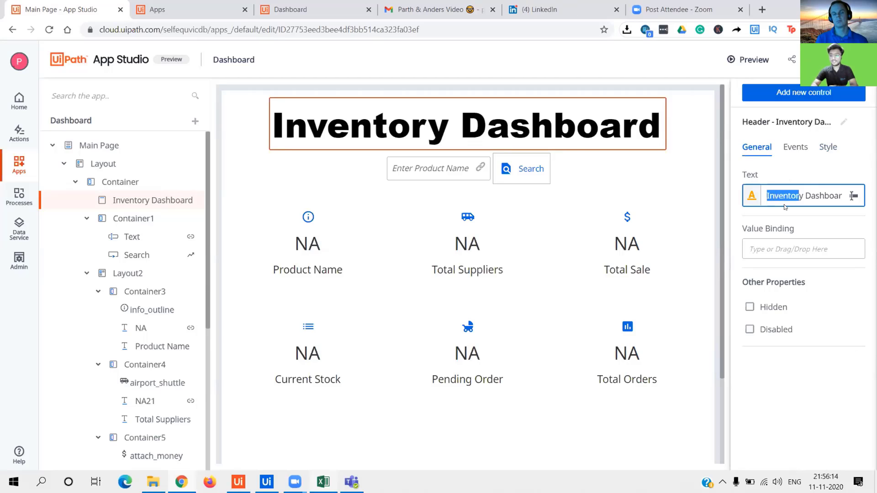
key("Left")
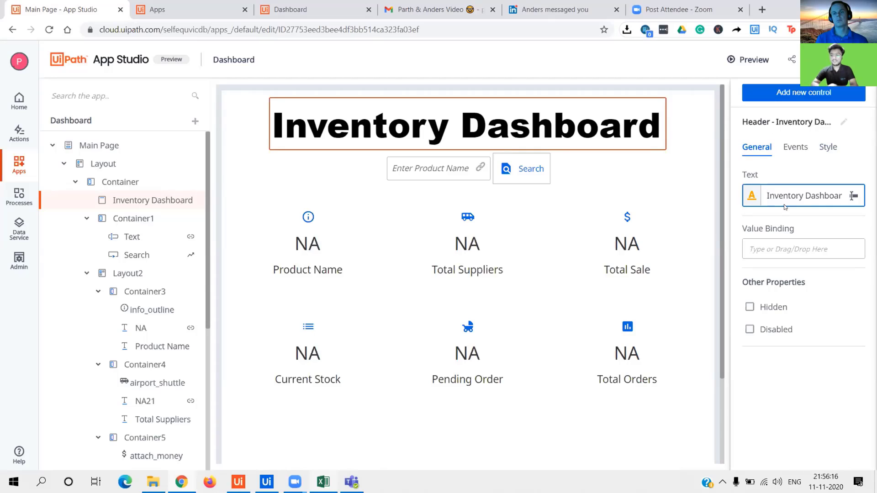
double_click(785, 196)
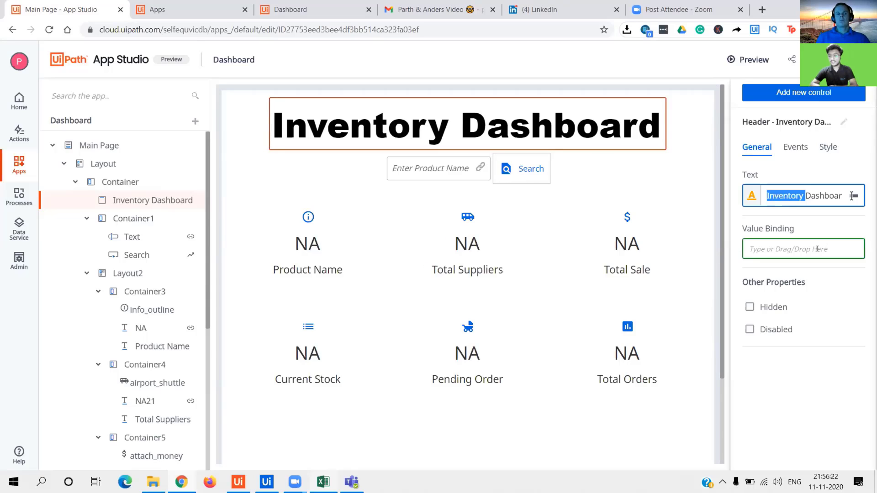
left_click(809, 196)
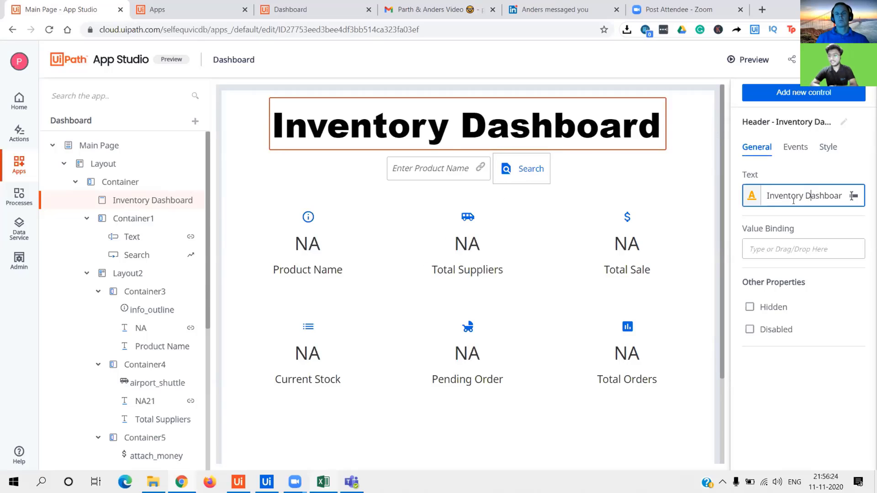
left_click_drag(767, 195, 831, 200)
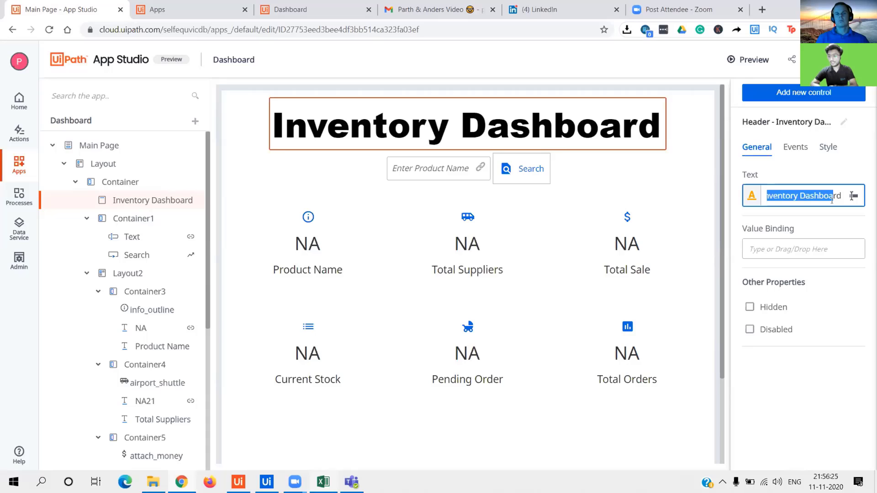
Try the Hidden and Disabled properties on the Inventory Dashboard header, switching each one off again.
left_click(780, 310)
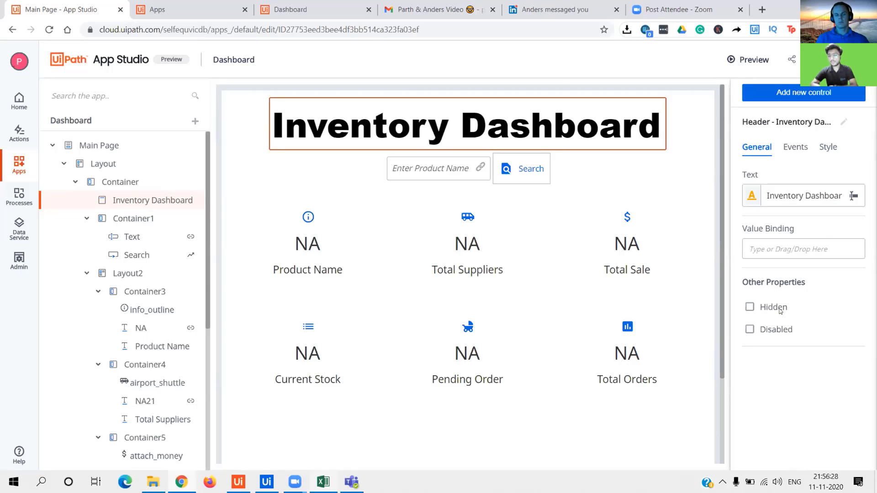
left_click(749, 308)
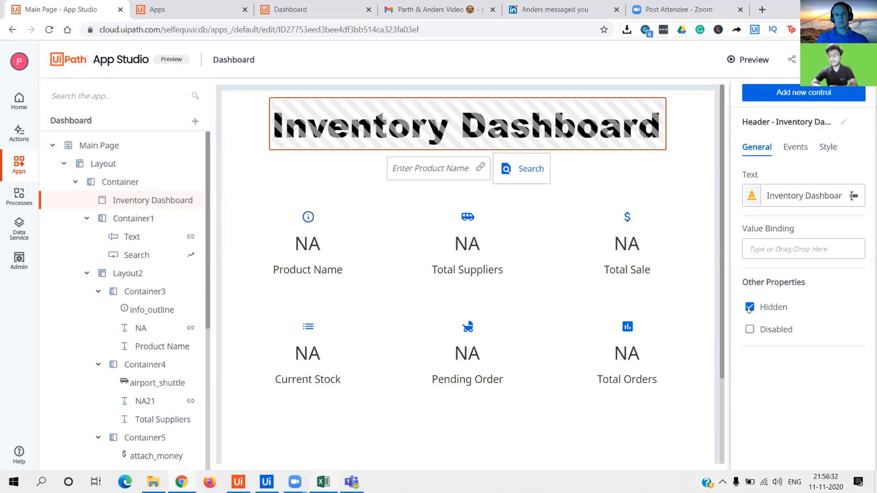
left_click(749, 307)
left_click(749, 331)
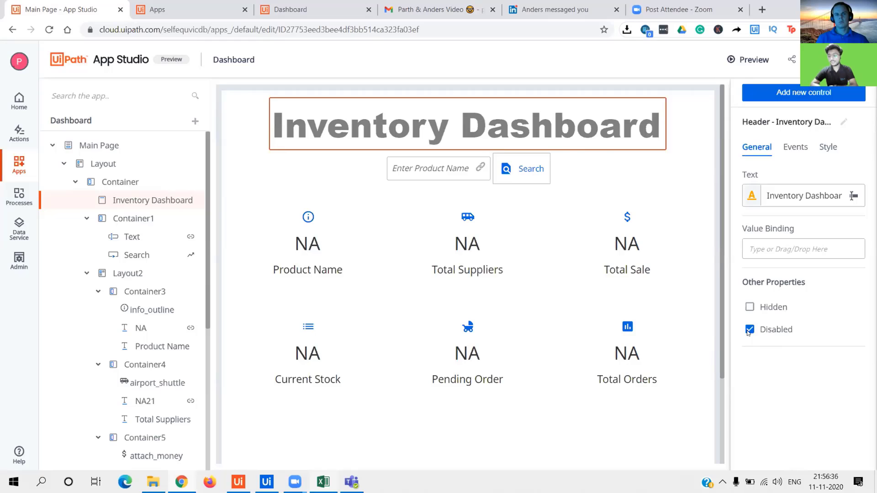
left_click(749, 330)
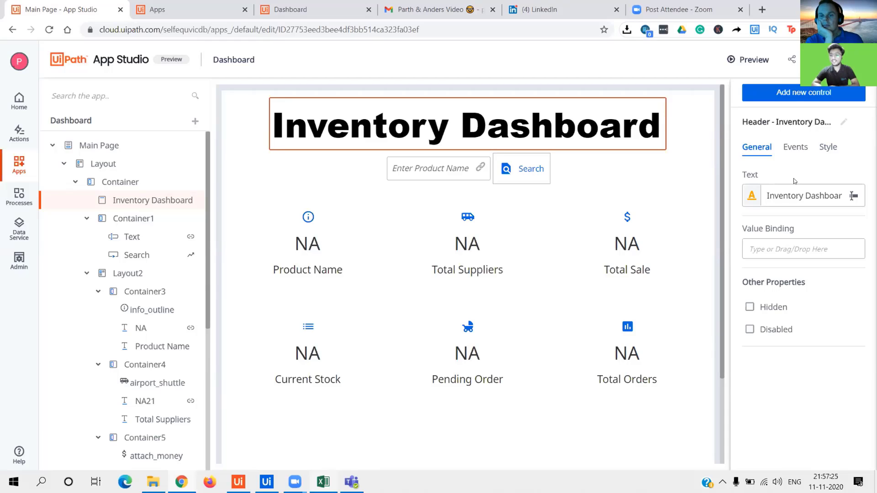
Compare the Clicked On events of the header and the Search button, and open a new click rule for the header.
left_click(796, 147)
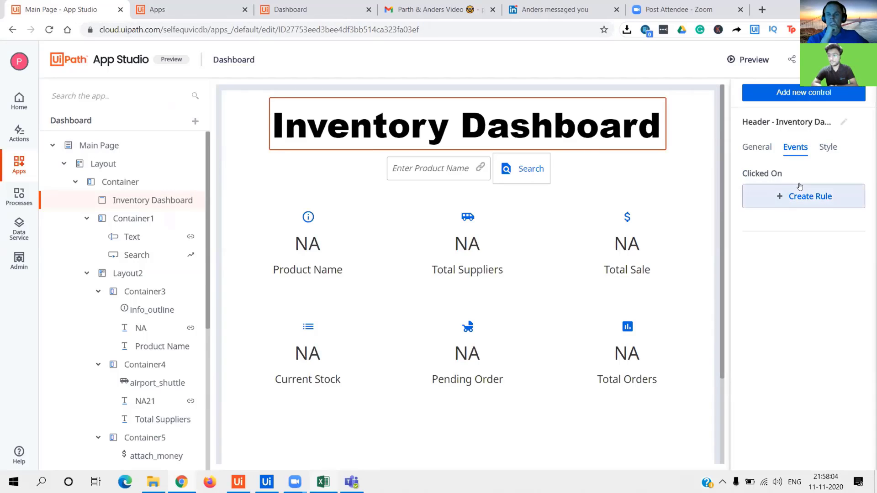
left_click(522, 176)
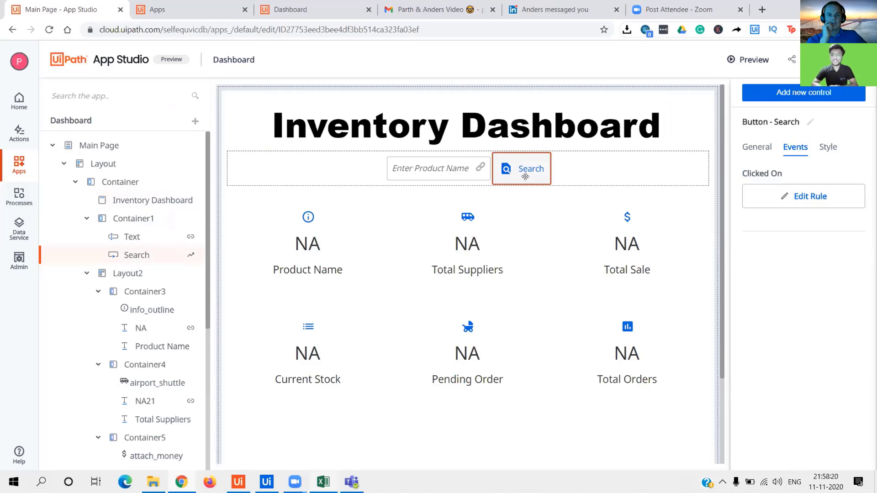
left_click(564, 137)
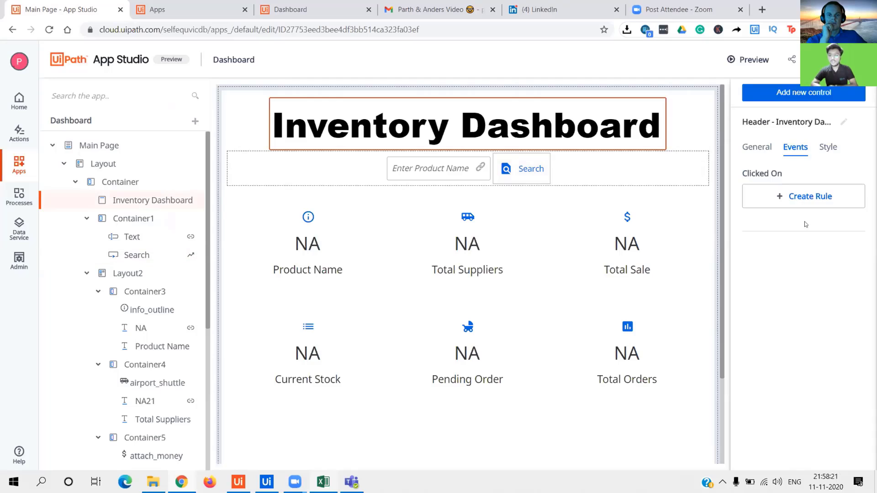
left_click(803, 196)
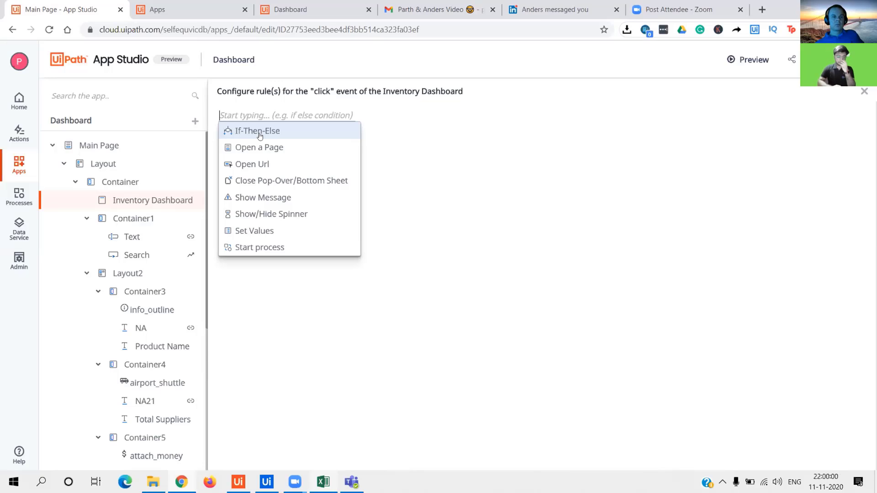
Try a Close Pop-Over/Bottom Sheet action in the header's click rule and delete it.
left_click(257, 180)
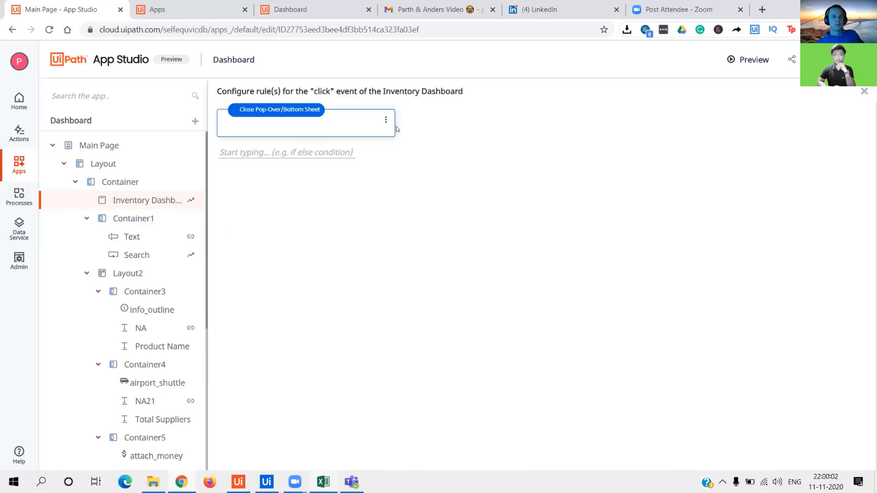
left_click(385, 121)
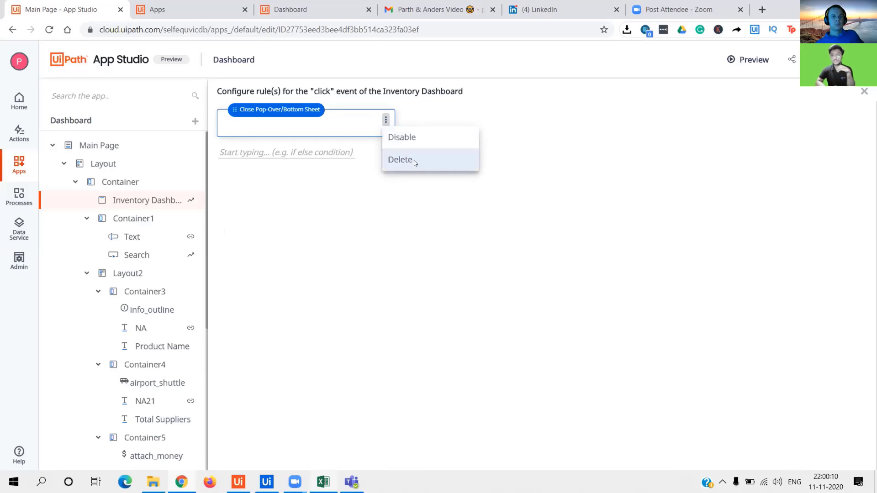
left_click(400, 160)
Add a Start process action to the header's click rule, view the available processes without choosing one, and close the rule editor.
left_click(317, 116)
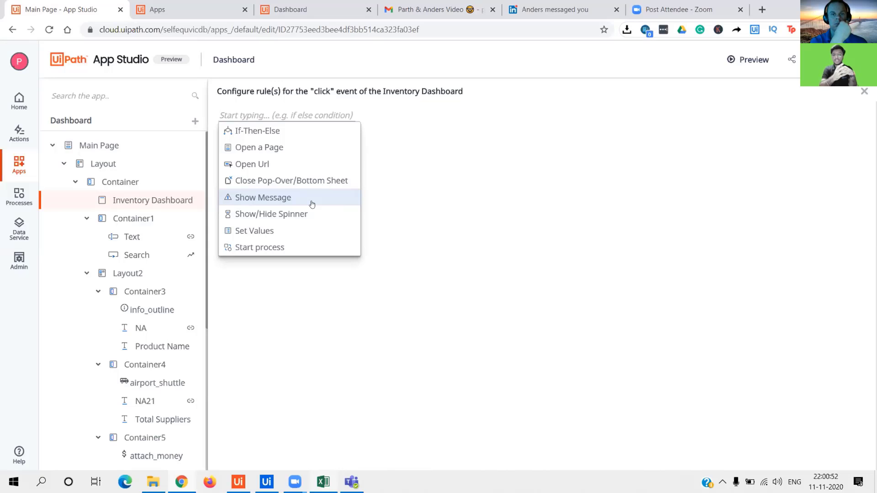
left_click(280, 250)
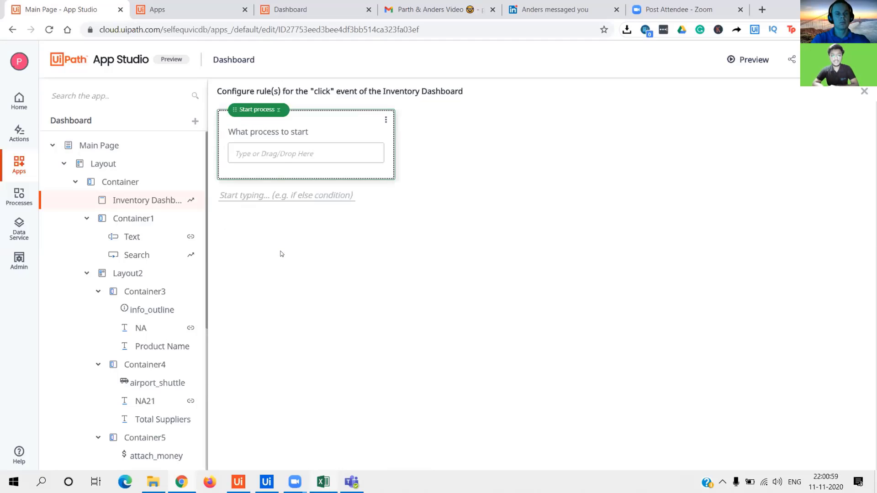
left_click(287, 155)
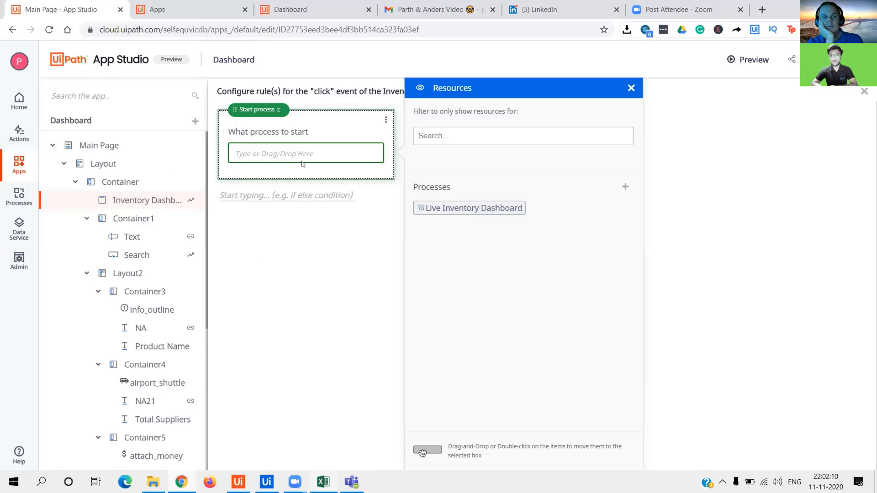
left_click(631, 89)
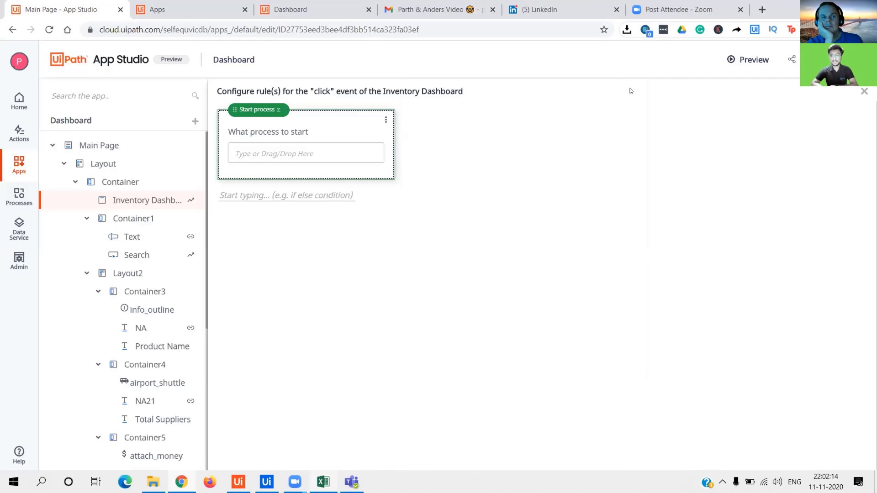
left_click(864, 91)
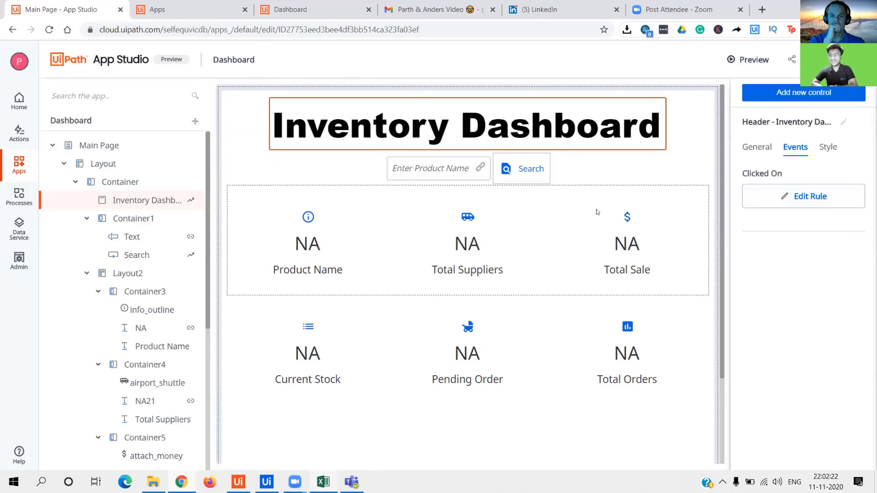
Select Container1, which holds the product name field and Search button, and review its General properties.
left_click(615, 160)
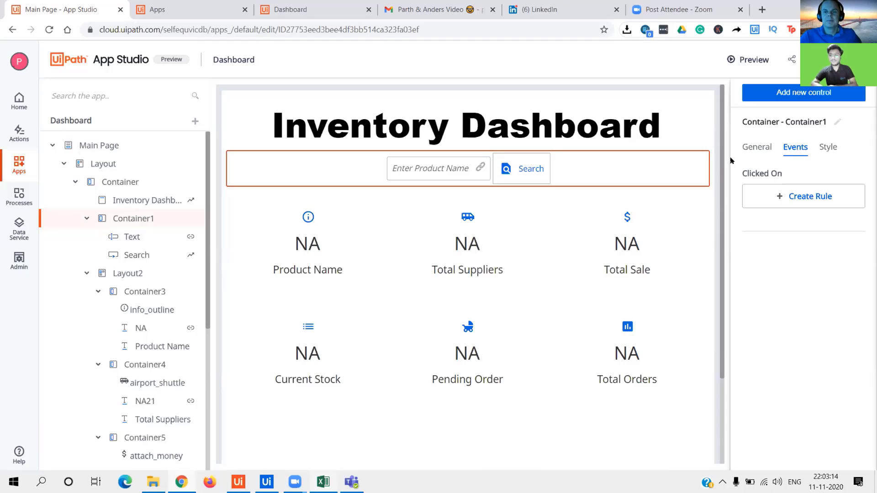
left_click(745, 147)
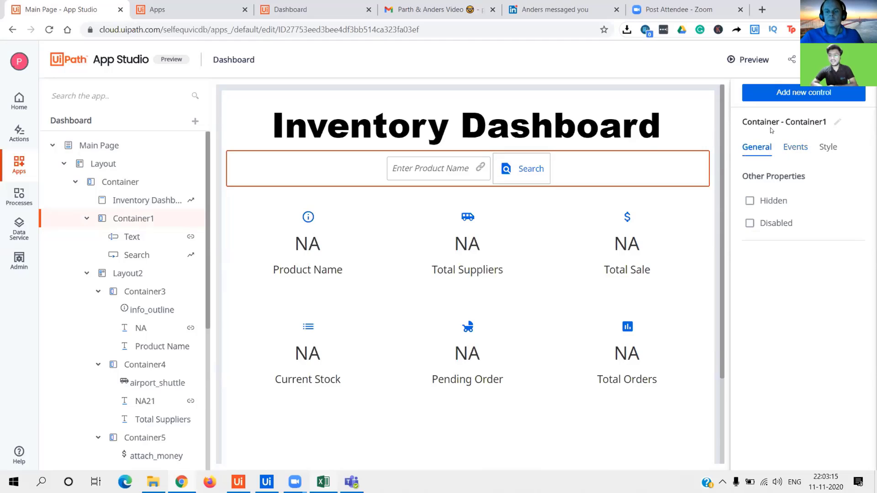
left_click(697, 137)
left_click(690, 170)
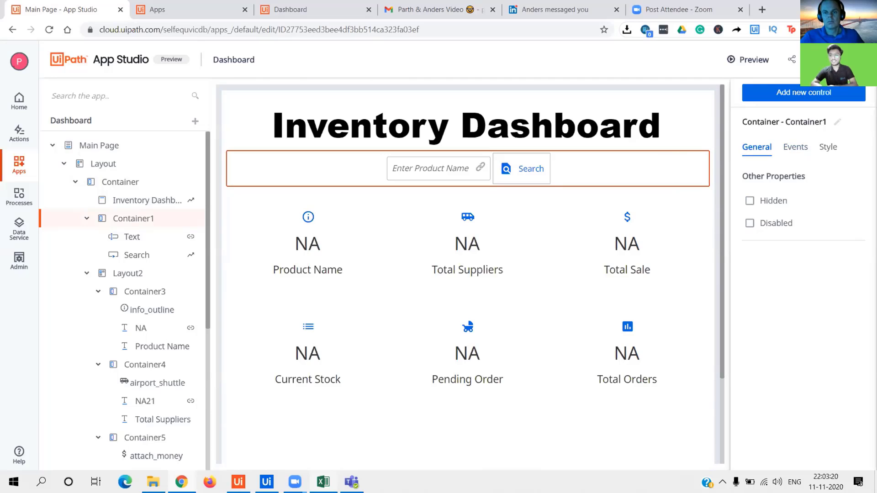
Add a Textbox from the Input controls to Container1, directly after the Search button.
left_click(812, 96)
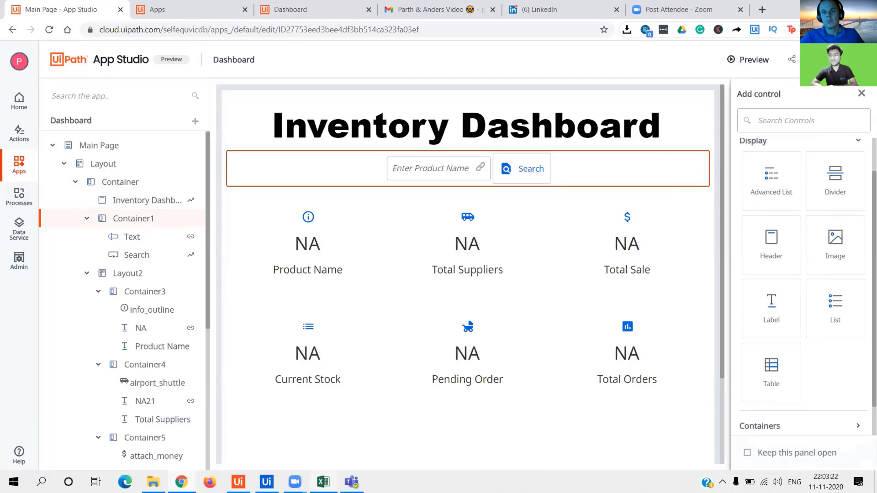
scroll(859, 181, "up", 1)
left_click(859, 182)
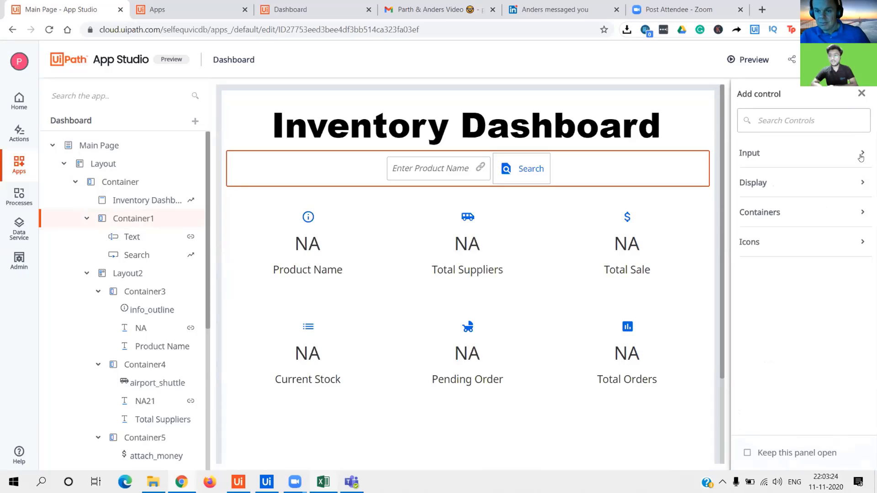
left_click(861, 154)
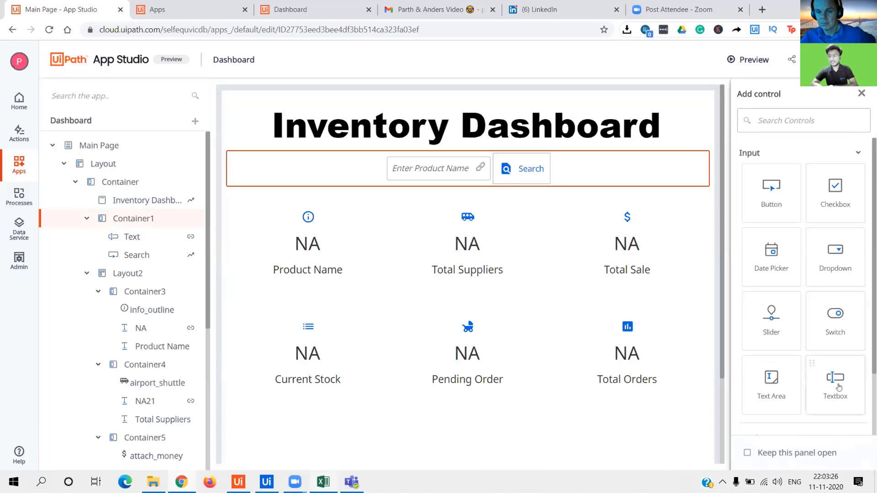
left_click(436, 171)
left_click(431, 168)
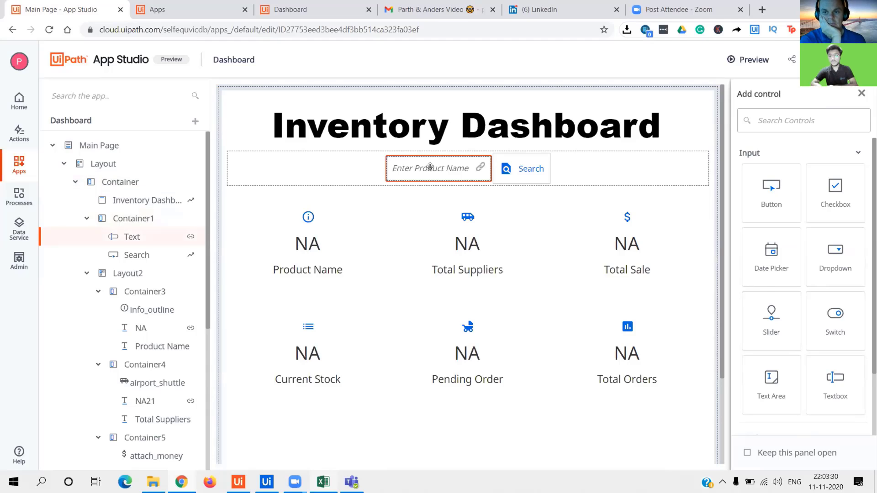
left_click(352, 166)
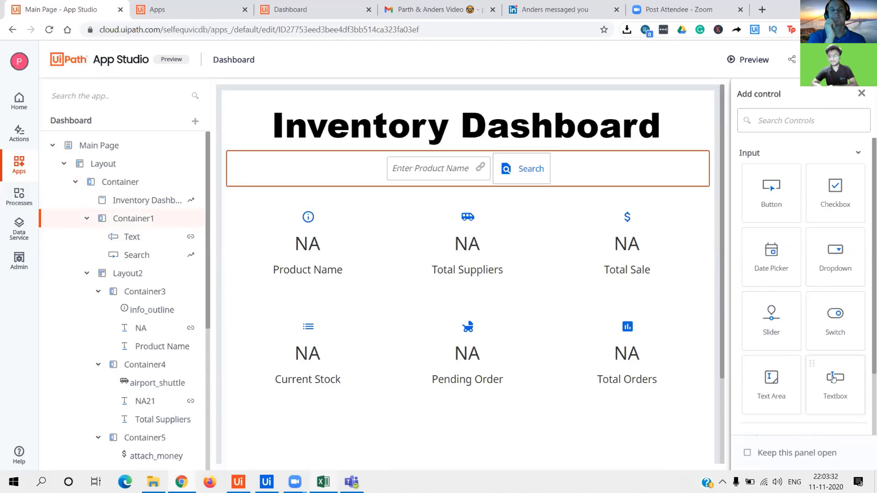
left_click_drag(833, 377, 576, 169)
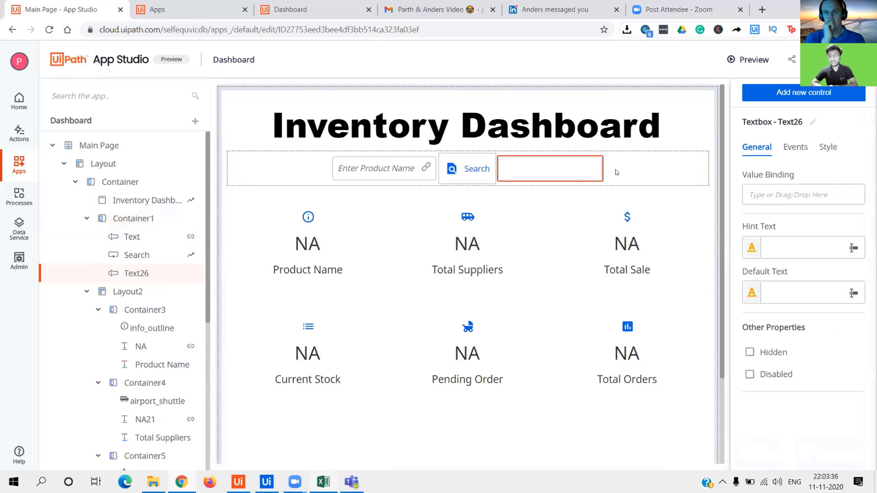
Delete the extra textbox beside the Search button.
left_click(569, 172)
left_click(567, 173)
key("Delete")
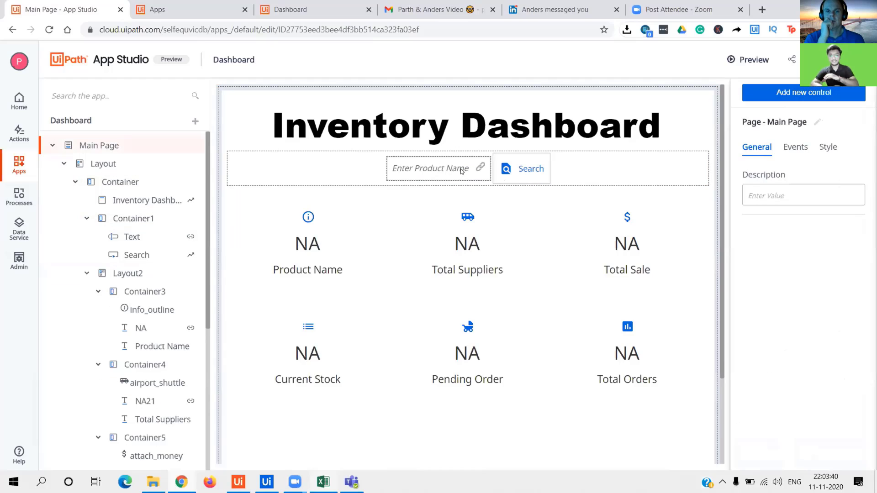
Select the Enter Product Name textbox to show its General properties, and close the LinkedIn browser tab.
left_click(463, 170)
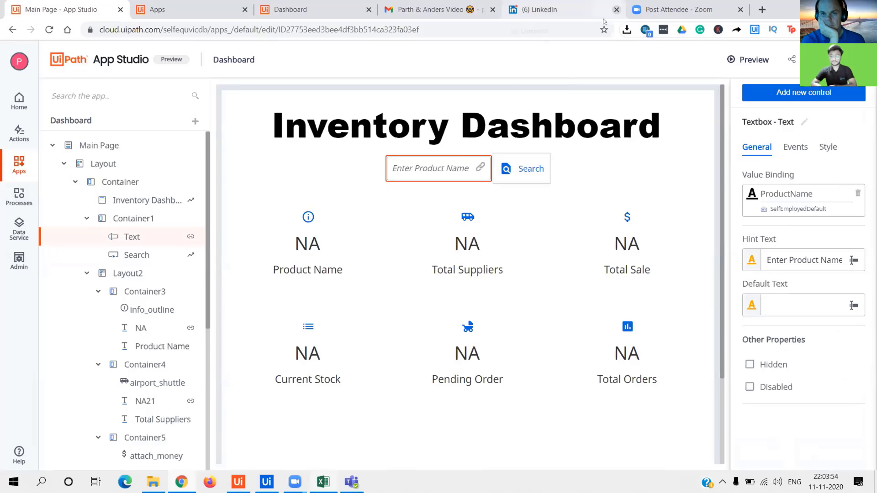
left_click(616, 9)
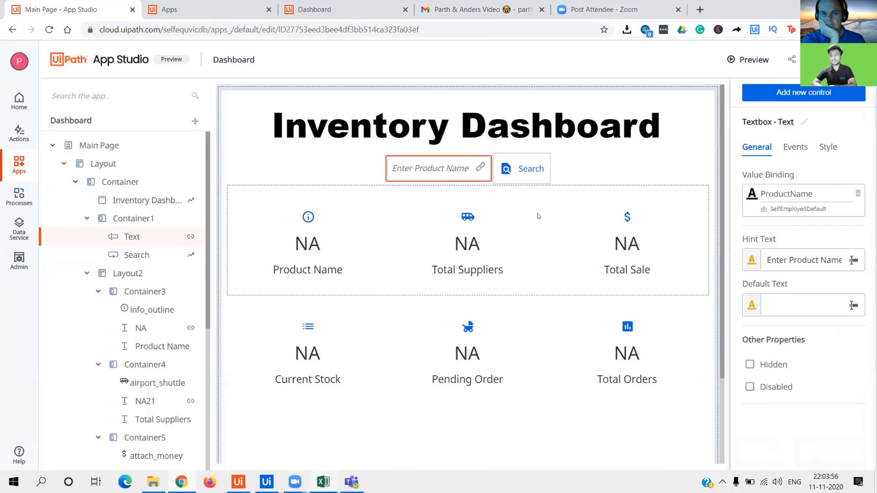
Review the General properties of Container1 and of the Enter Product Name textbox inside it.
left_click(567, 171)
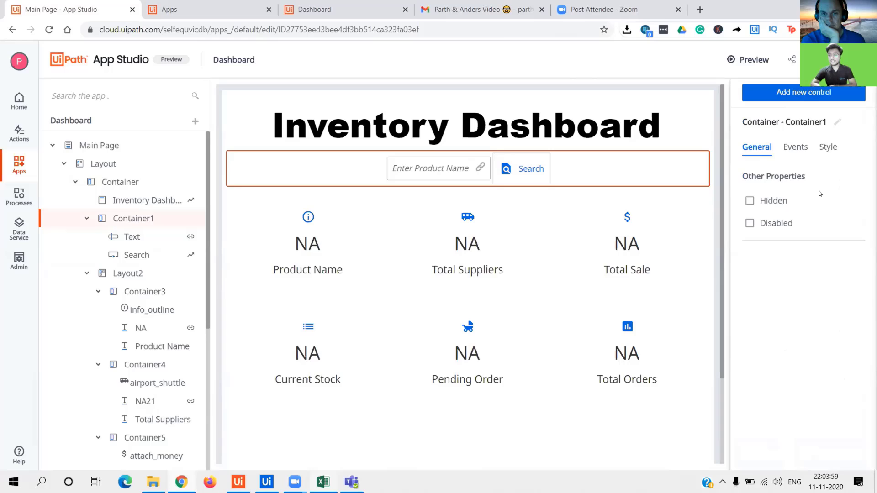
left_click(461, 169)
left_click(463, 172)
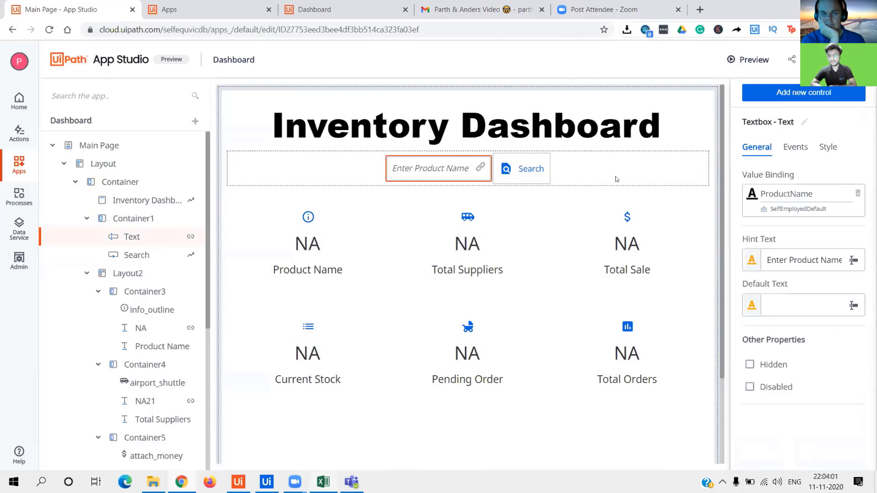
Check which process the Search button's click-event rule starts, and close the rule editor.
left_click(500, 174)
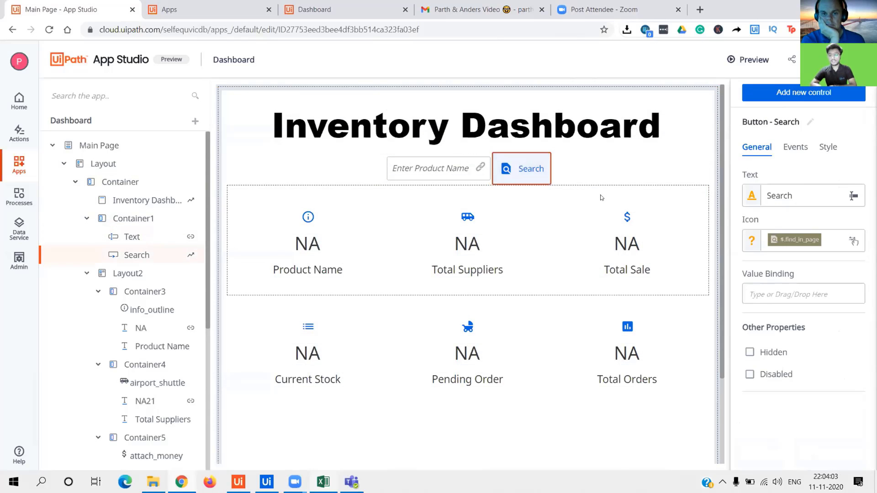
left_click(793, 157)
left_click(785, 201)
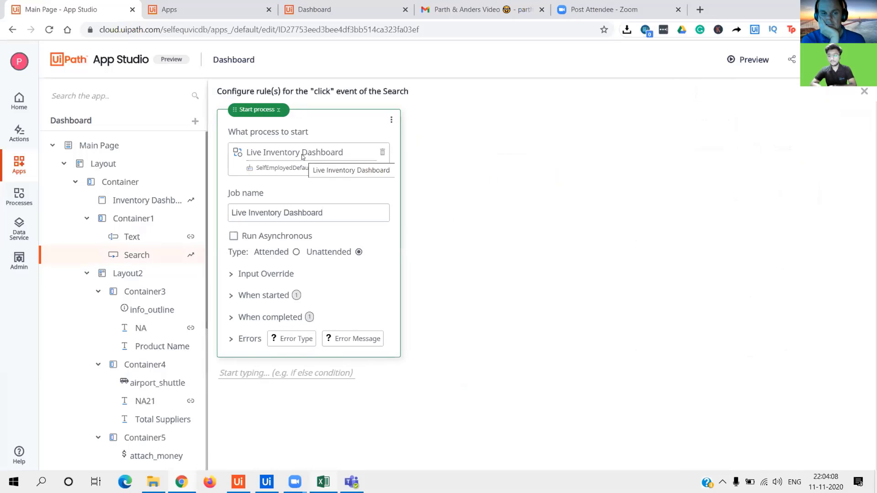
left_click(864, 93)
Inspect the event settings of Container1, the outer Container and the Search button.
left_click(610, 157)
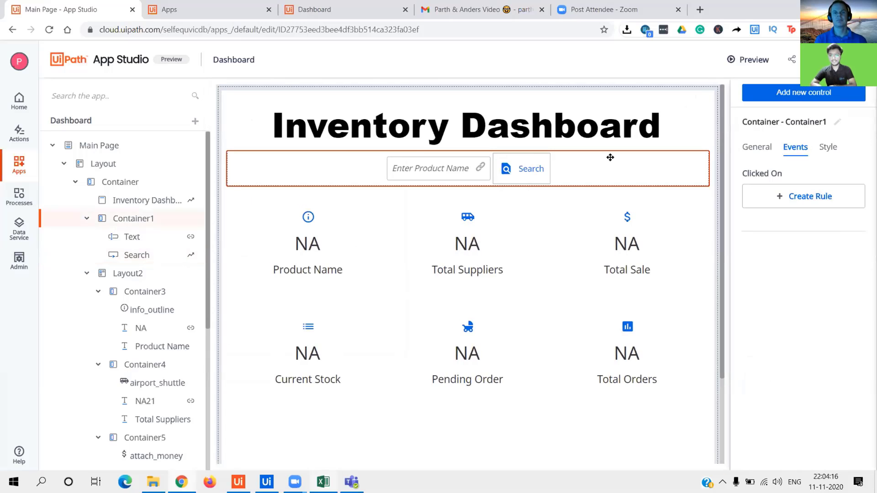
left_click(409, 165)
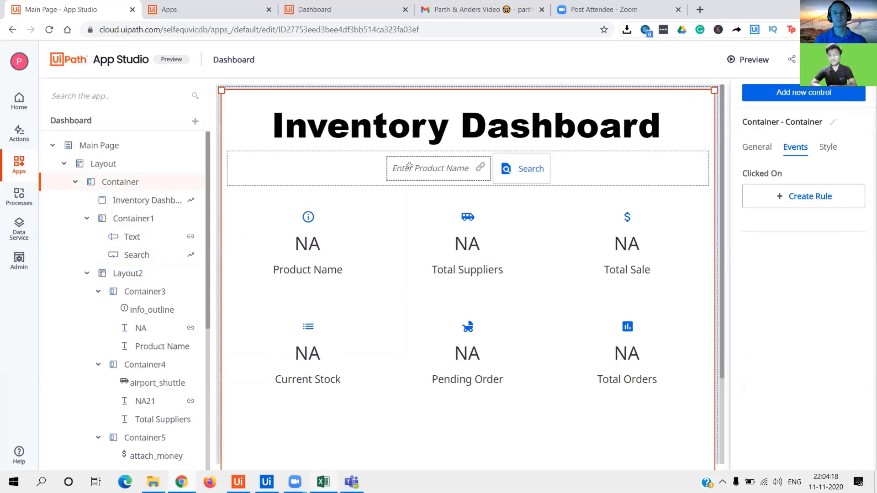
left_click(512, 172)
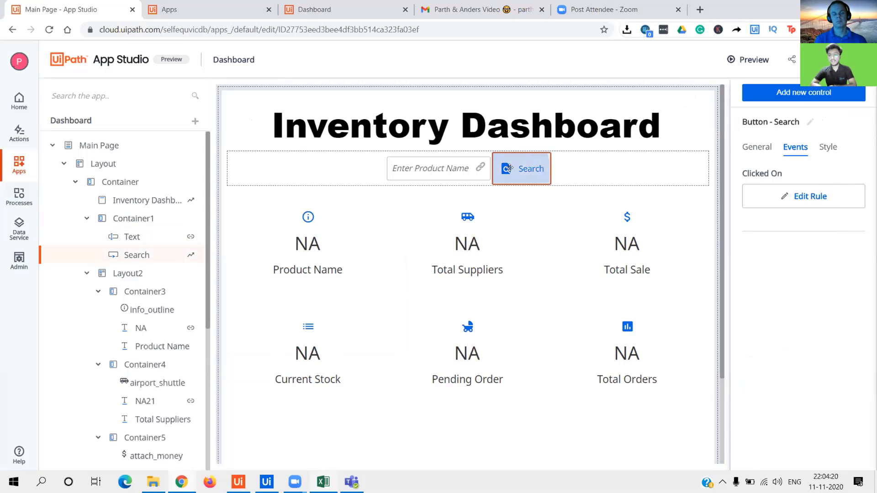
left_click(603, 178)
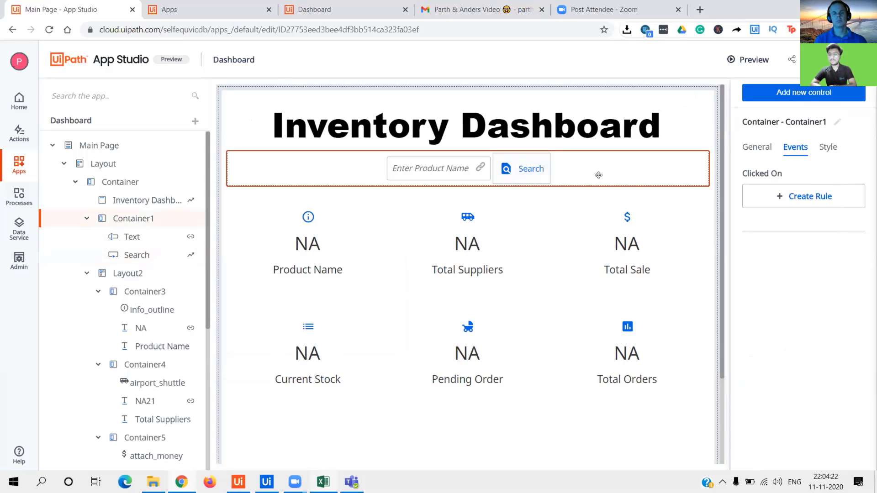
left_click(574, 165)
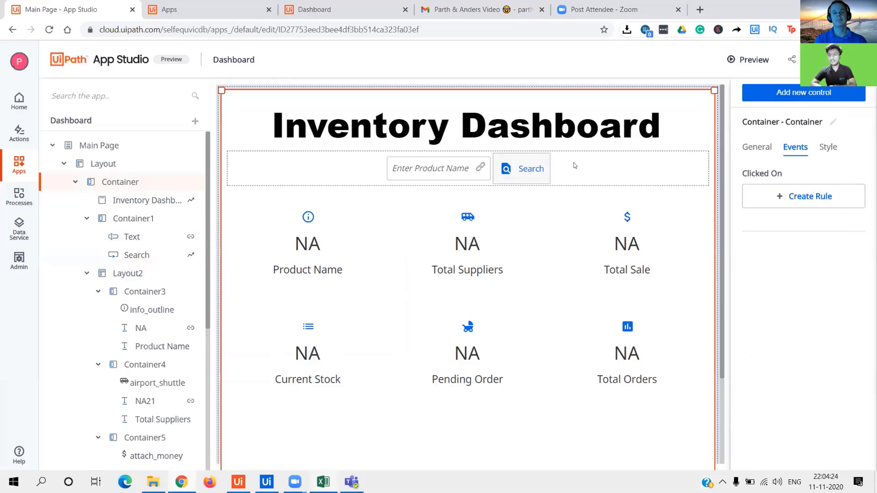
Open the Search button's click rule and review the Show Message action under When started.
left_click(525, 170)
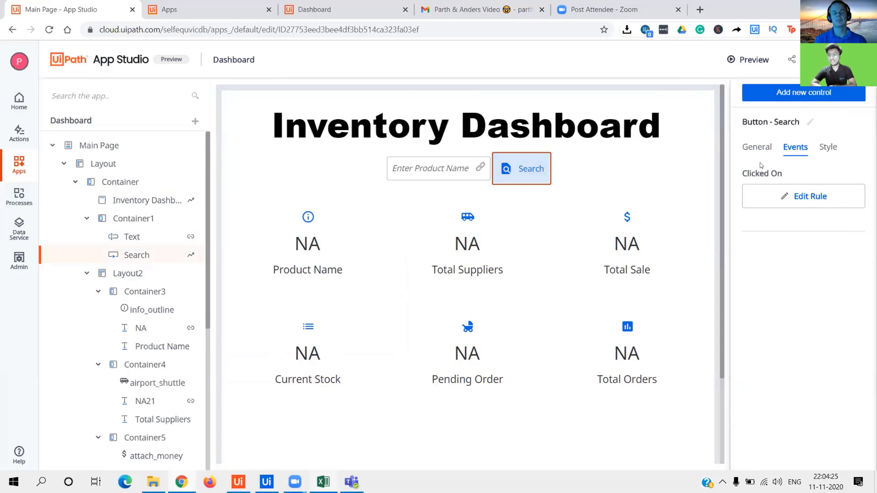
left_click(754, 196)
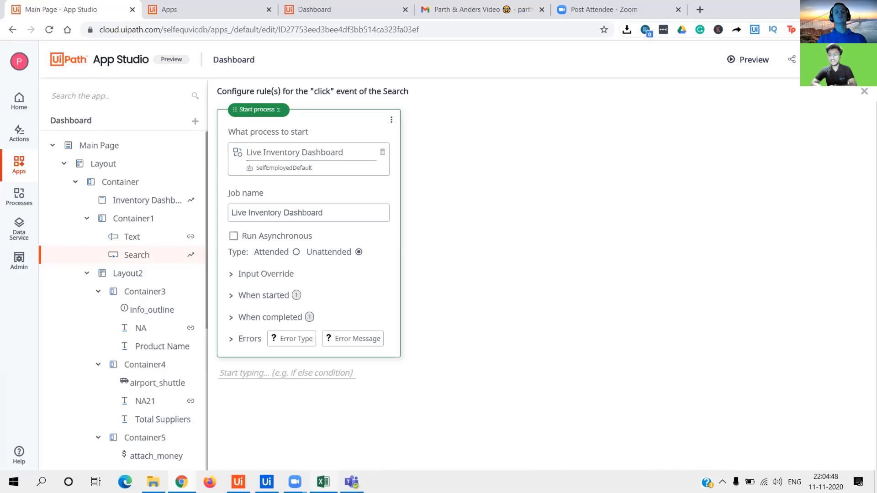
left_click(230, 296)
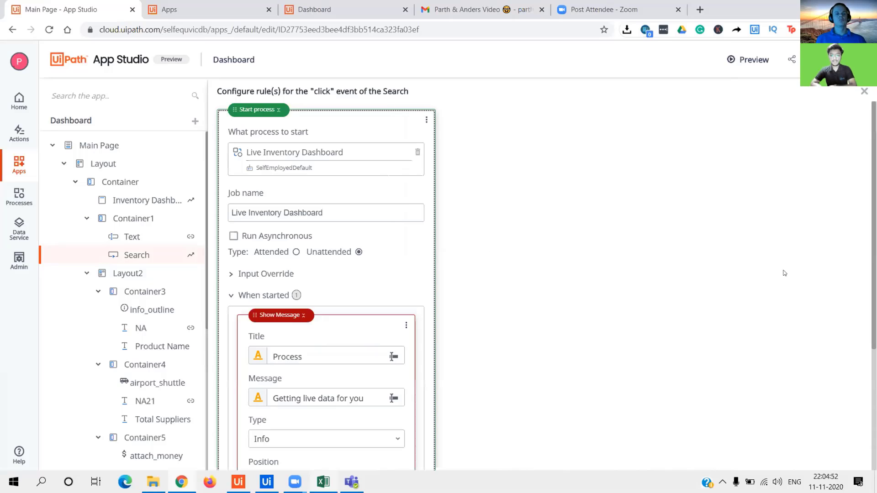
scroll(326, 274, "down", 3)
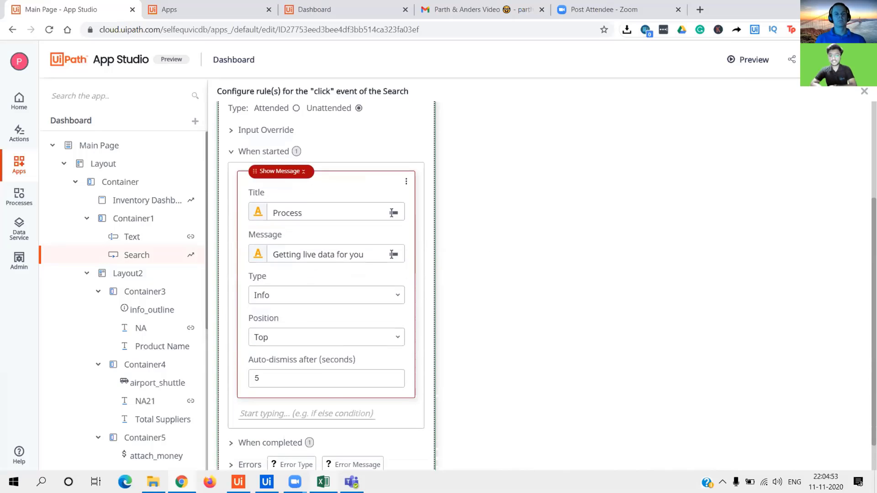
left_click(299, 255)
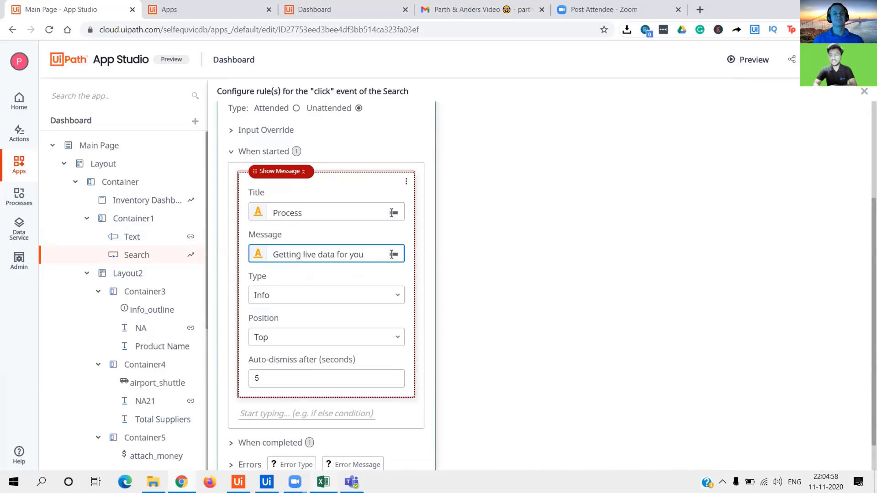
left_click(231, 151)
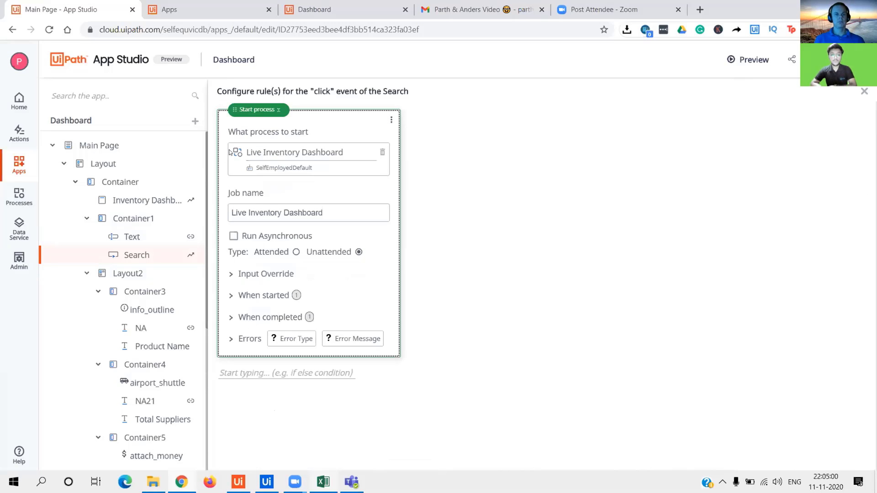
Review the Show Message action under When completed, reading its full message text.
left_click(230, 318)
scroll(492, 295, "down", 3)
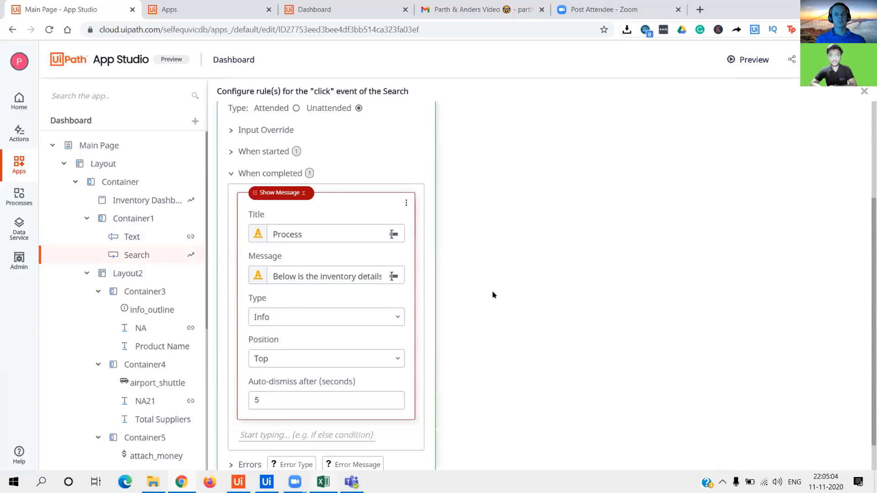
left_click(311, 276)
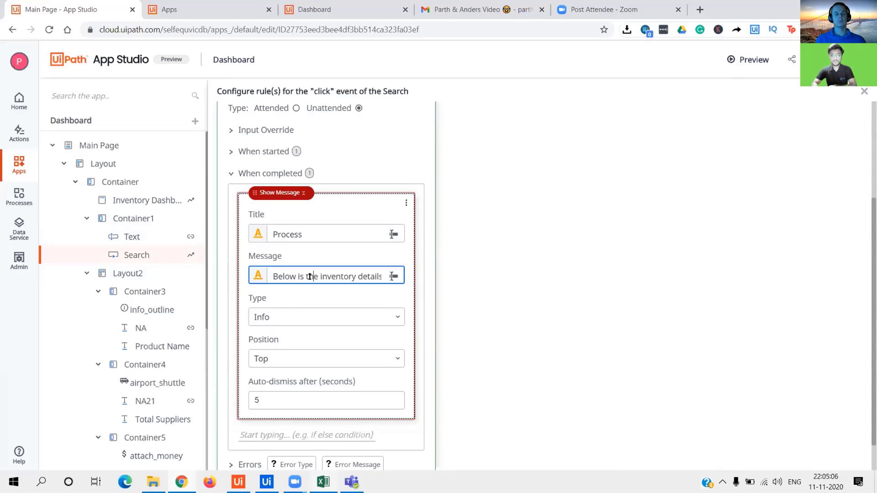
key("End")
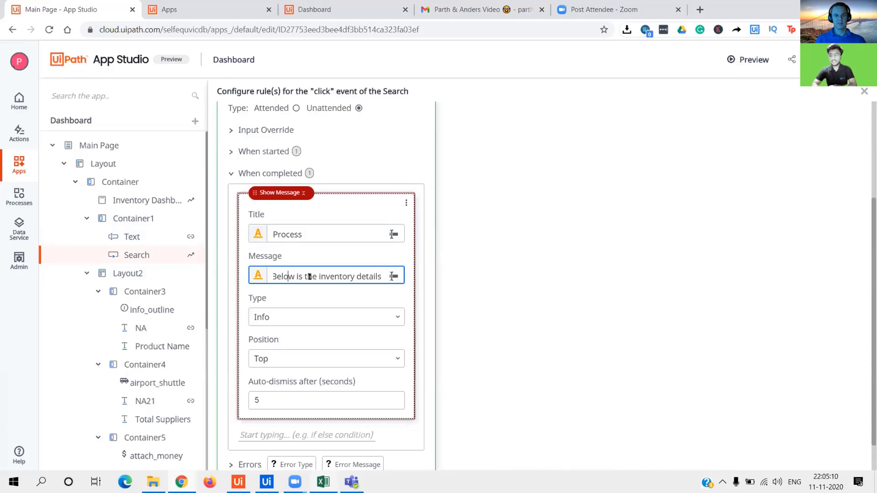
key("Left")
key("Left")
key("Left")
key("Left")
key("Tab")
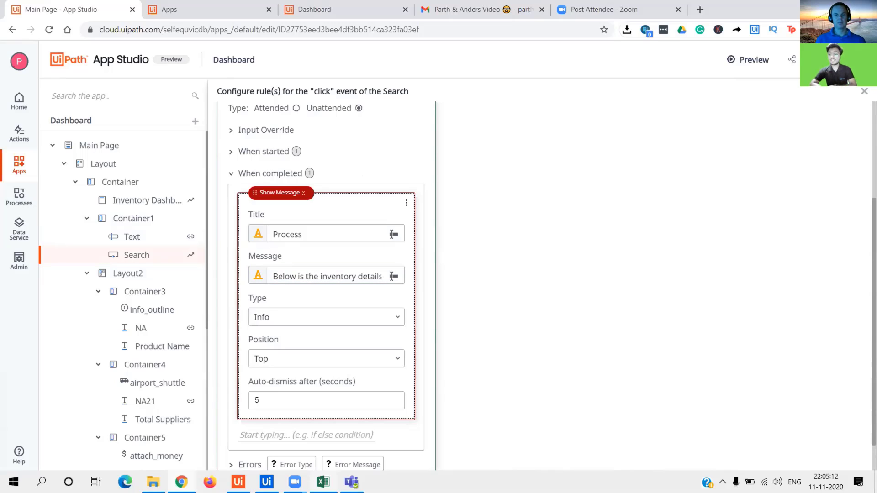
Look over the whole Start process rule of the Search button and close the rule editor.
scroll(326, 274, "up", 3)
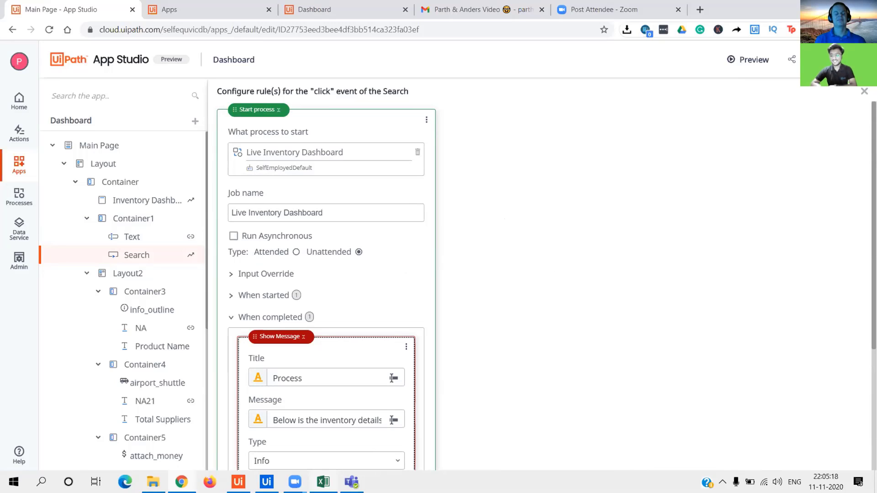
scroll(326, 274, "down", 4)
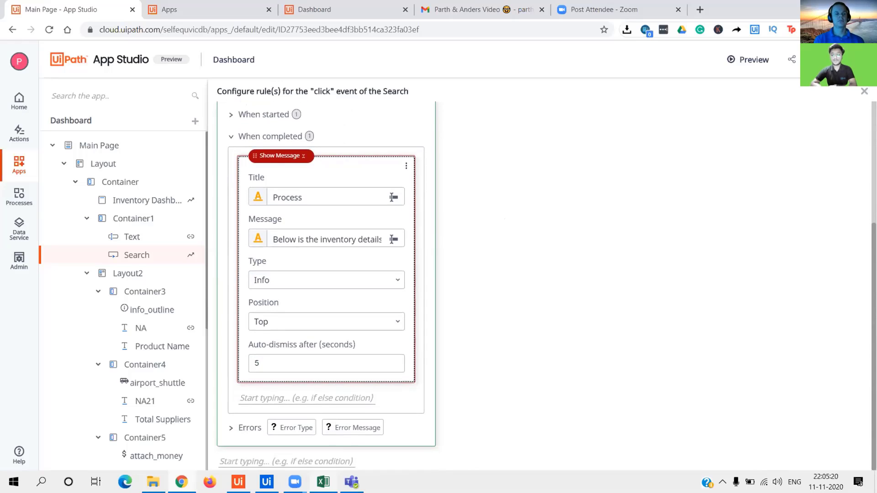
scroll(326, 274, "up", 4)
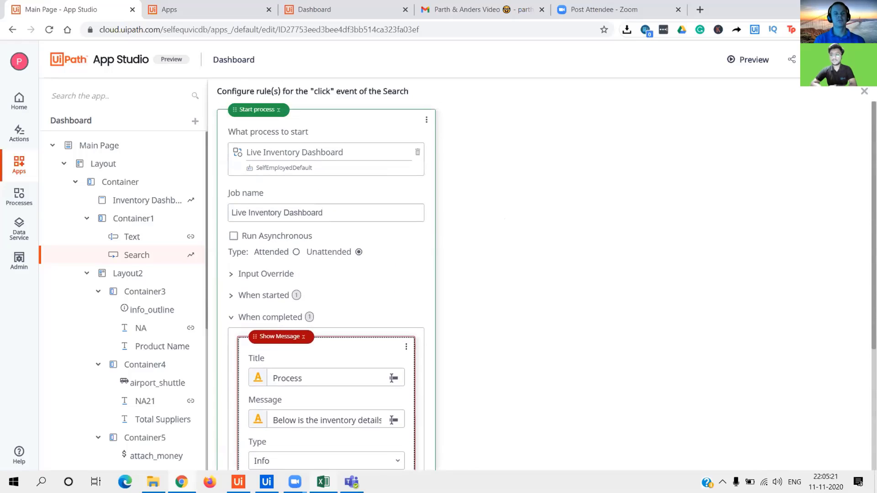
left_click(863, 91)
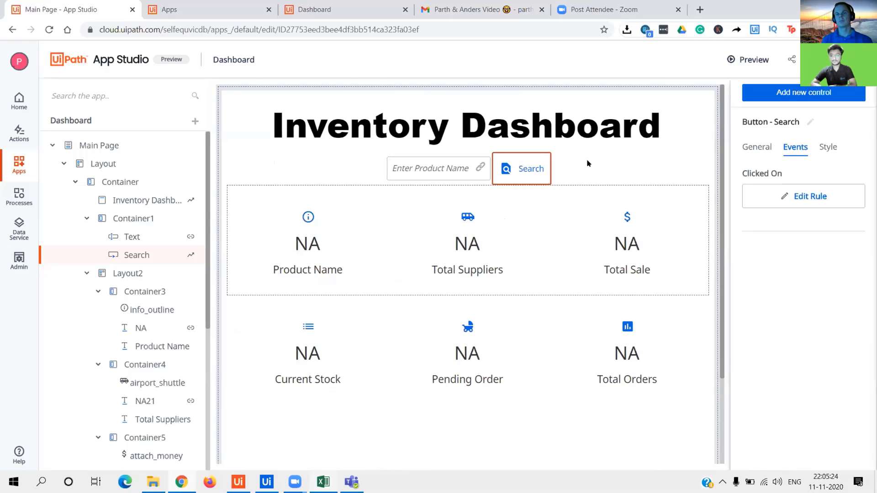
Review the style settings of Container1 and of the Enter Product Name textbox and Search button inside it.
left_click(585, 158)
left_click(829, 153)
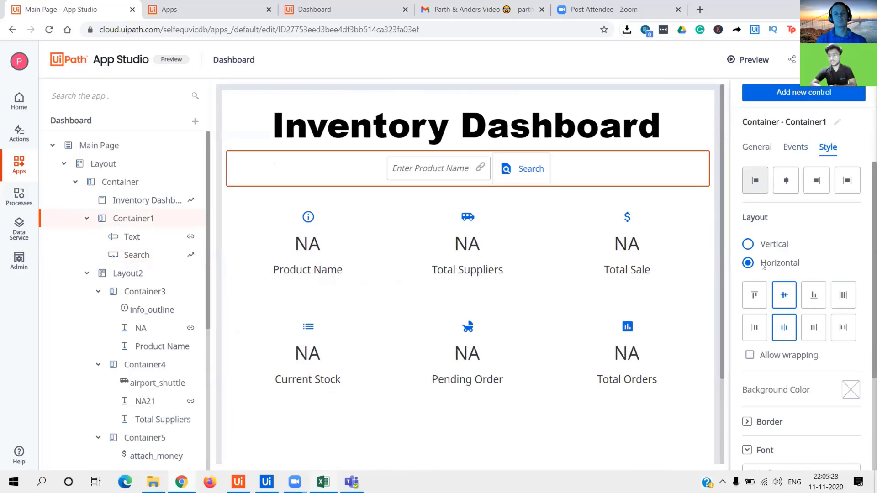
left_click(453, 165)
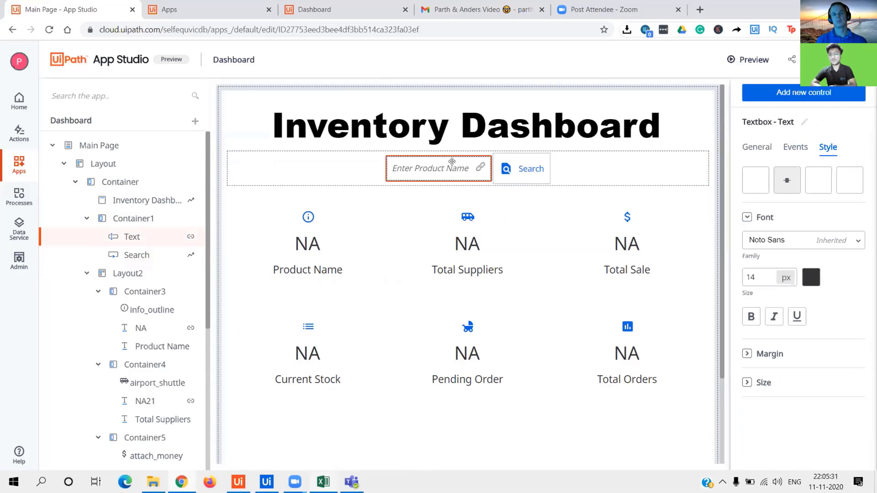
left_click(537, 165)
left_click(452, 176)
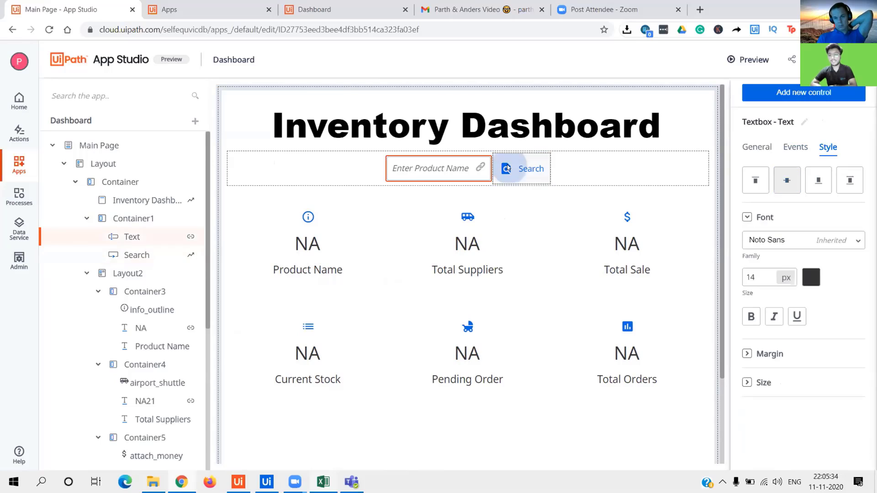
left_click(452, 169)
left_click(332, 162)
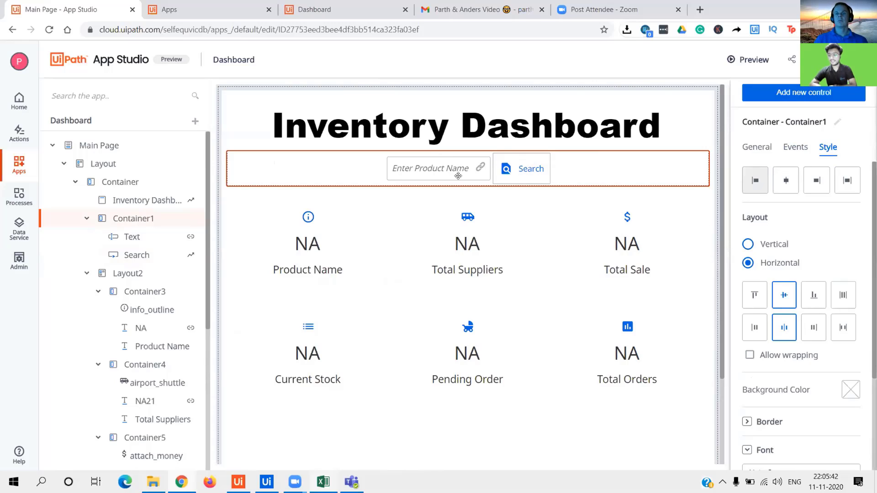
Inspect the style settings of Container4, Layout2, Container3 and the Product Name label in the first dashboard row.
left_click(425, 200)
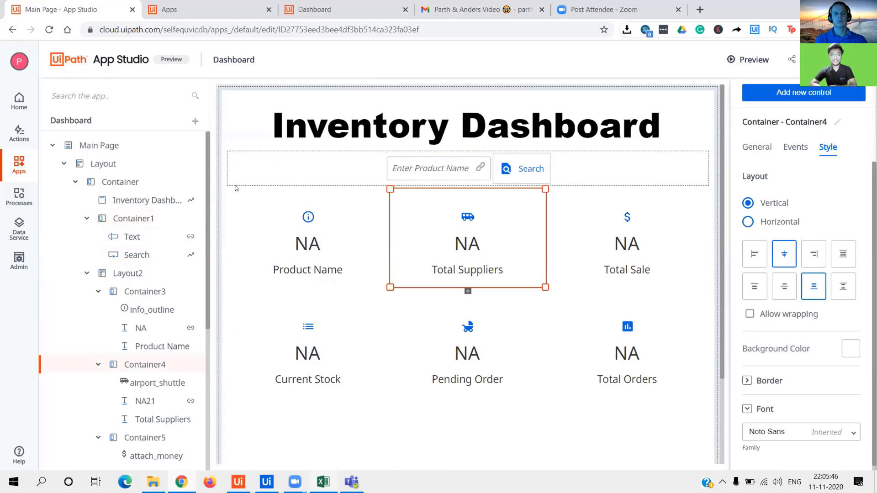
left_click(236, 188)
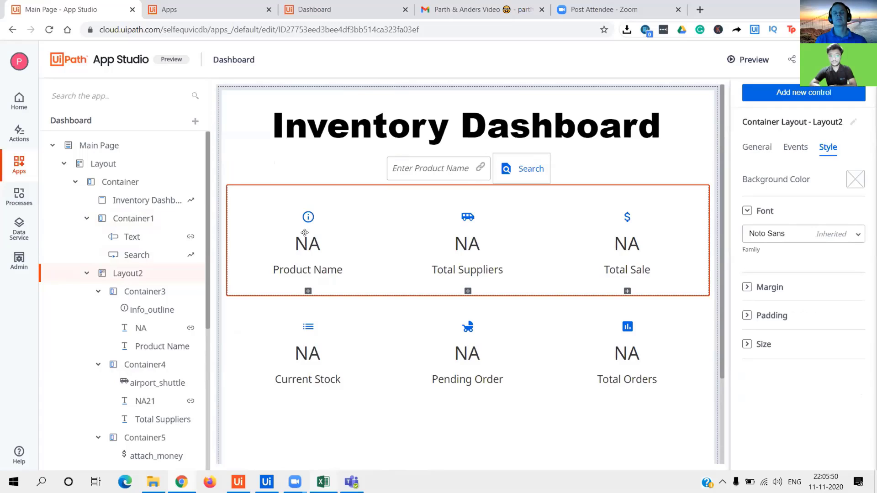
left_click(255, 220)
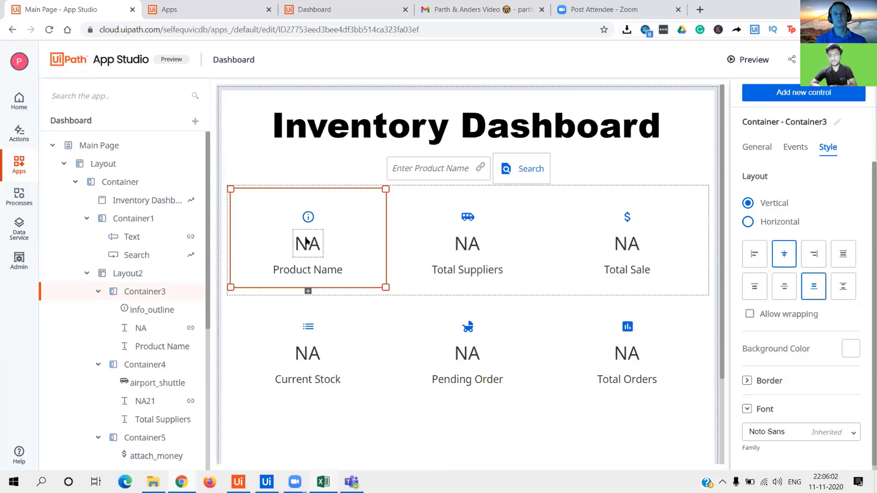
left_click(321, 265)
left_click(323, 267)
left_click(325, 269)
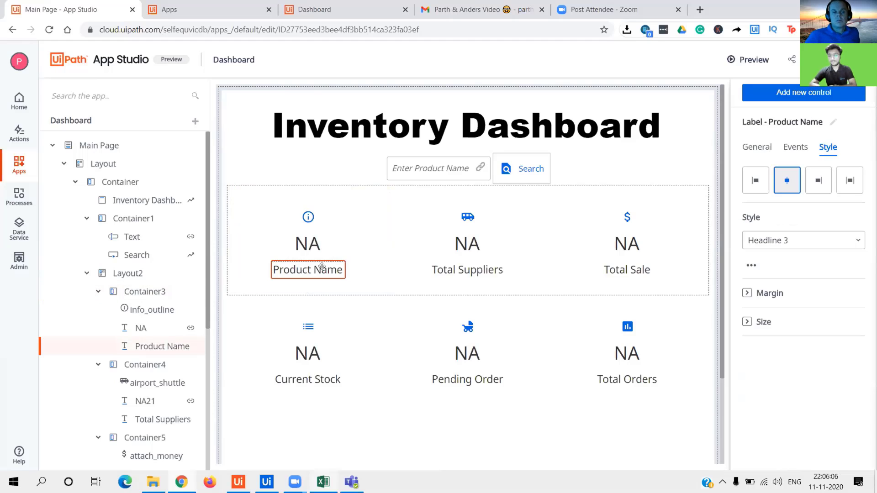
View the running Dashboard app for comparison, and select the NA value and Product Name labels back in App Studio.
left_click(315, 10)
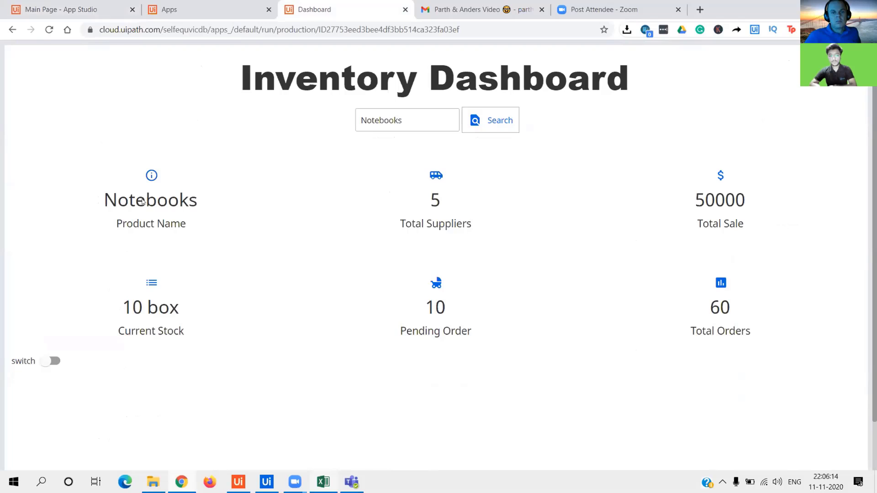
key("ctrl+1")
left_click(309, 249)
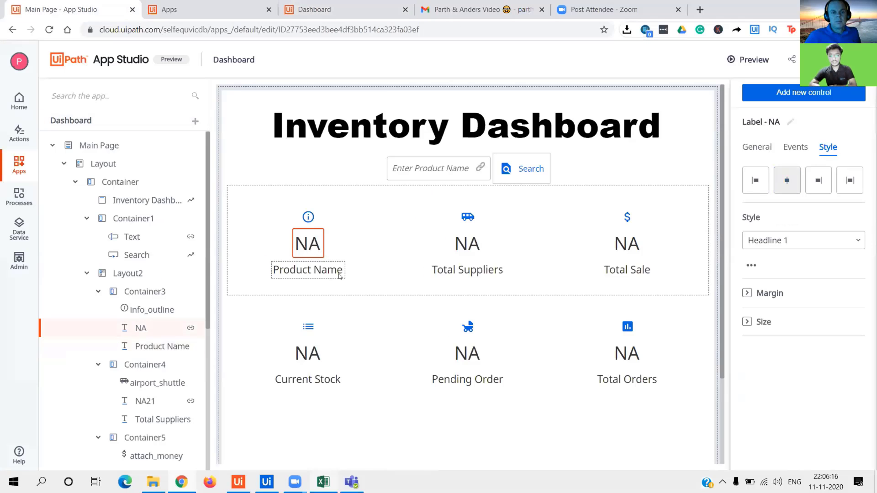
left_click(335, 269)
left_click(298, 242)
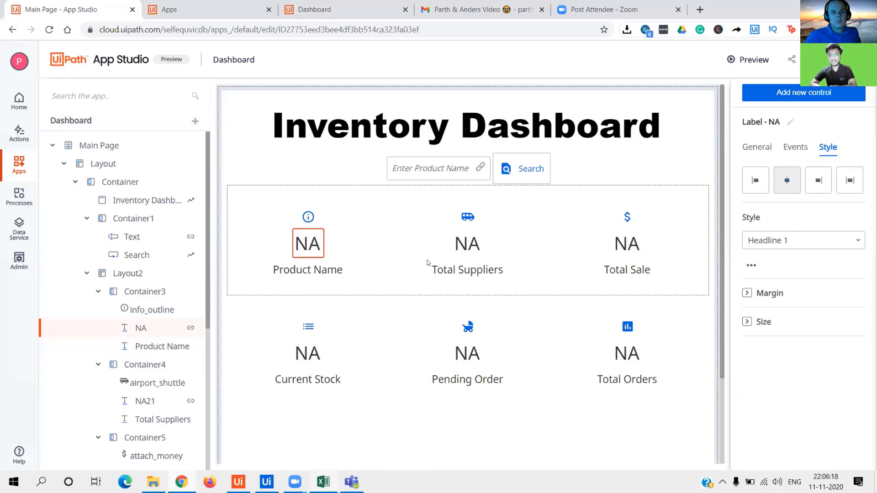
Inspect the NA value labels above Total Suppliers, Total Sale and Total Orders.
left_click(472, 249)
left_click(629, 246)
left_click(626, 361)
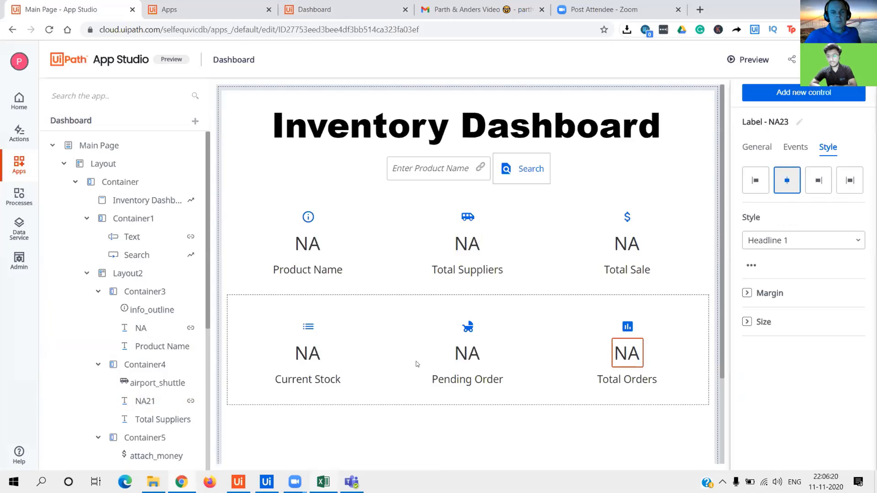
Inspect the NA labels above Pending Order, Current Stock and Product Name, including the value binding of the Product Name one.
left_click(459, 358)
left_click(303, 351)
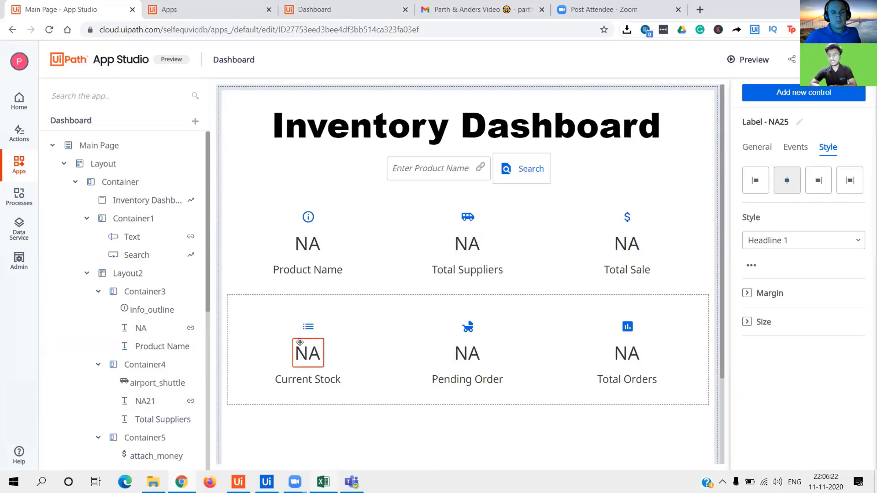
left_click(309, 252)
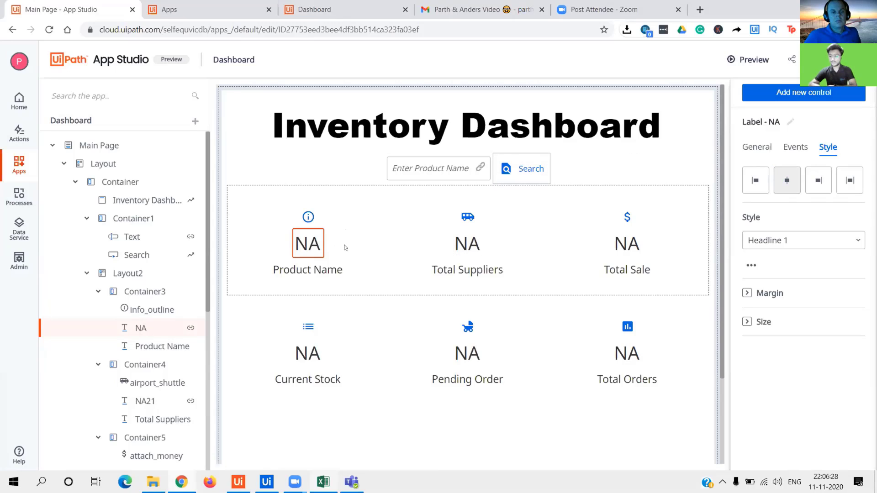
left_click(328, 268)
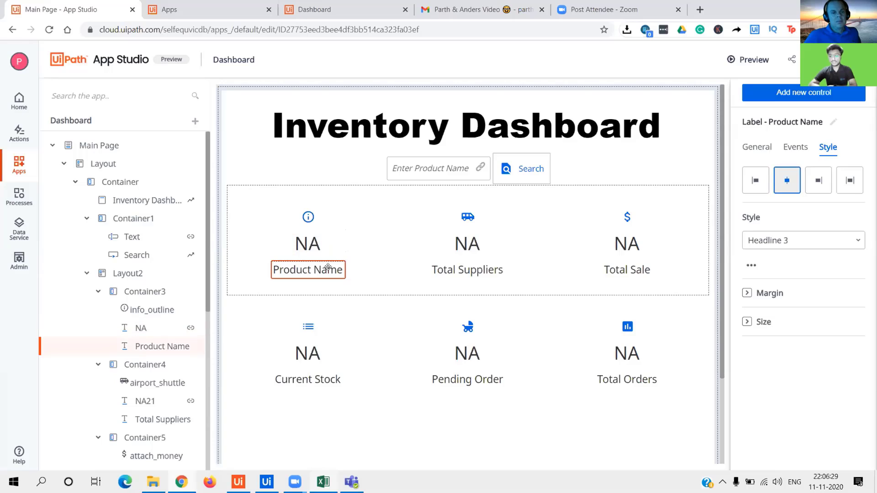
left_click(308, 243)
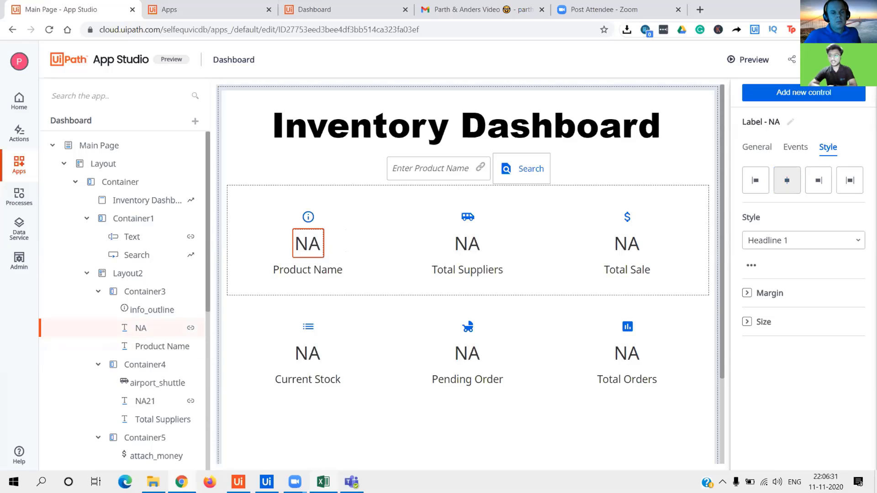
left_click(763, 149)
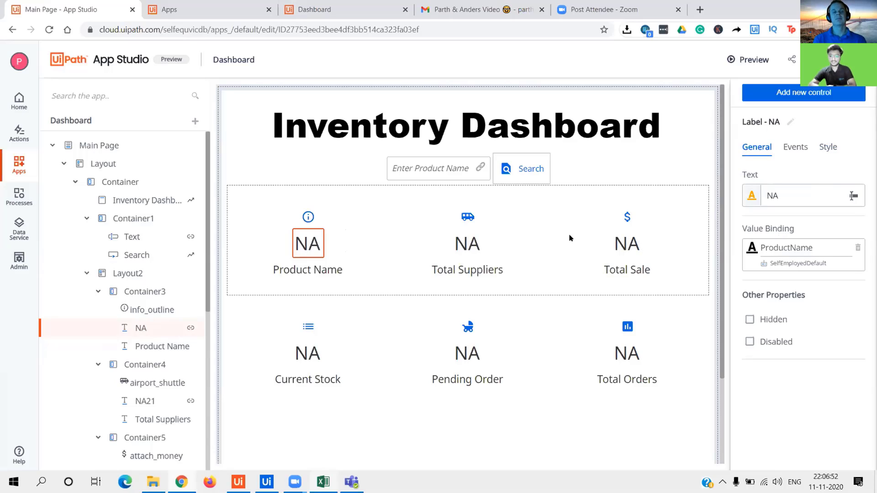
Select the info icon above Product Name and browse the icons available among the controls that can be added.
left_click(308, 214)
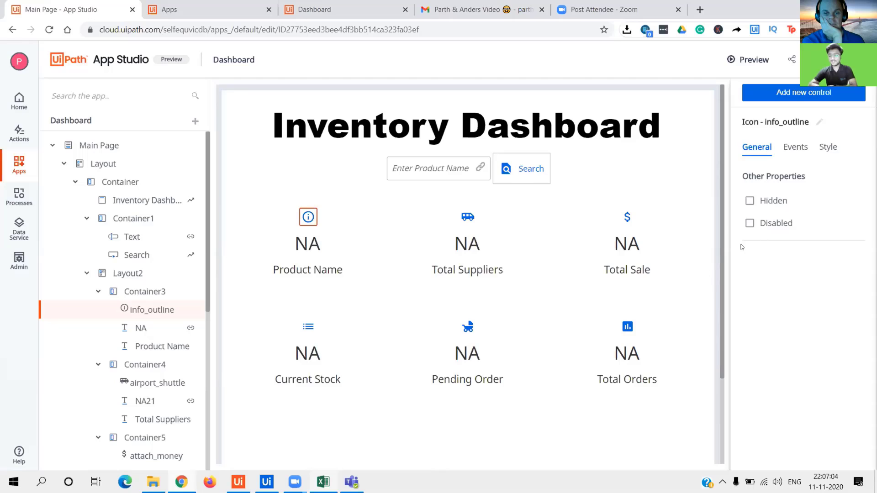
left_click(792, 98)
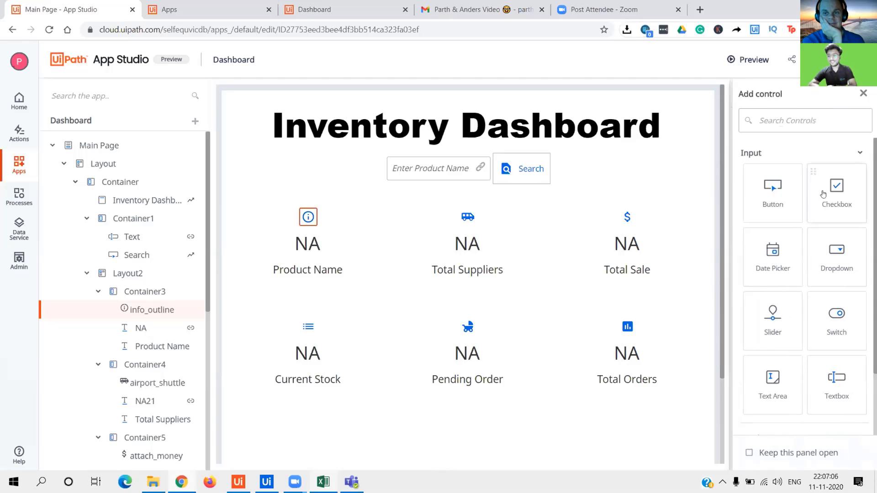
left_click(860, 153)
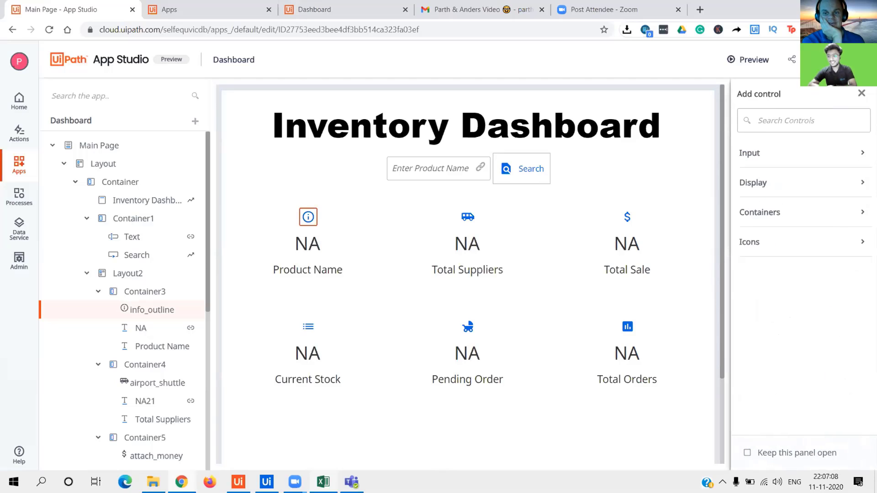
left_click(859, 242)
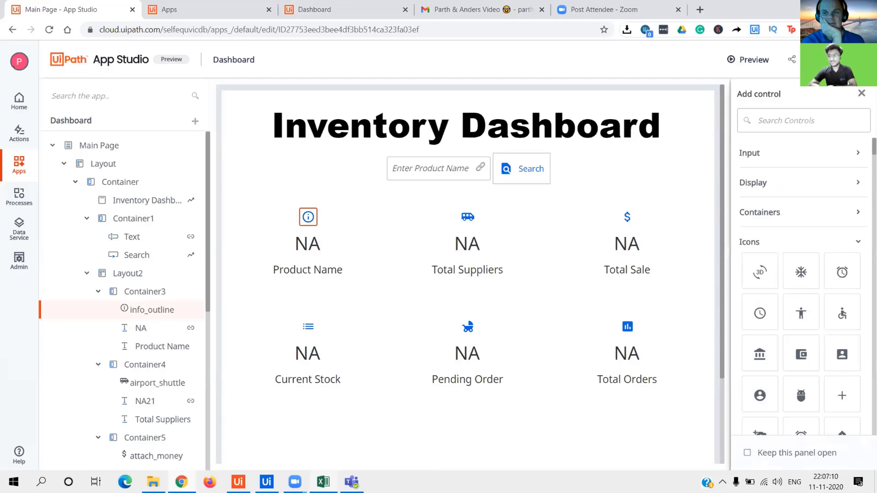
scroll(801, 288, "down", 10)
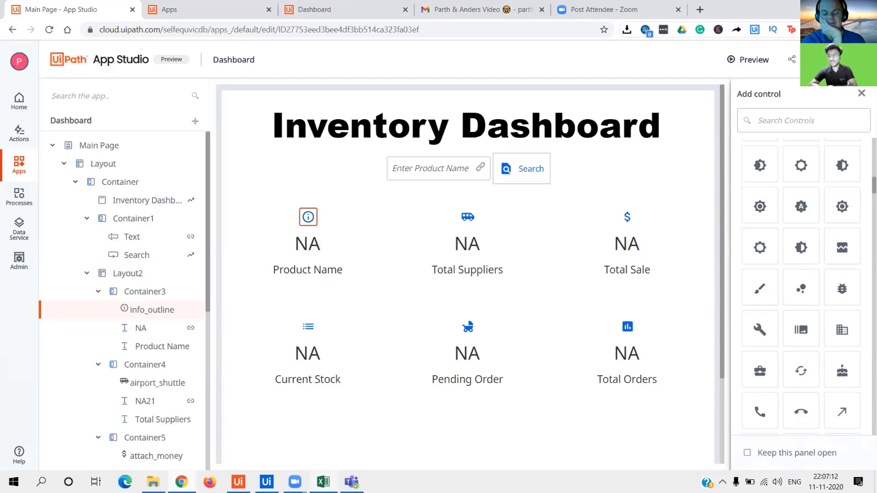
Select Container3, search the available controls for "text", and clear the search.
left_click(347, 239)
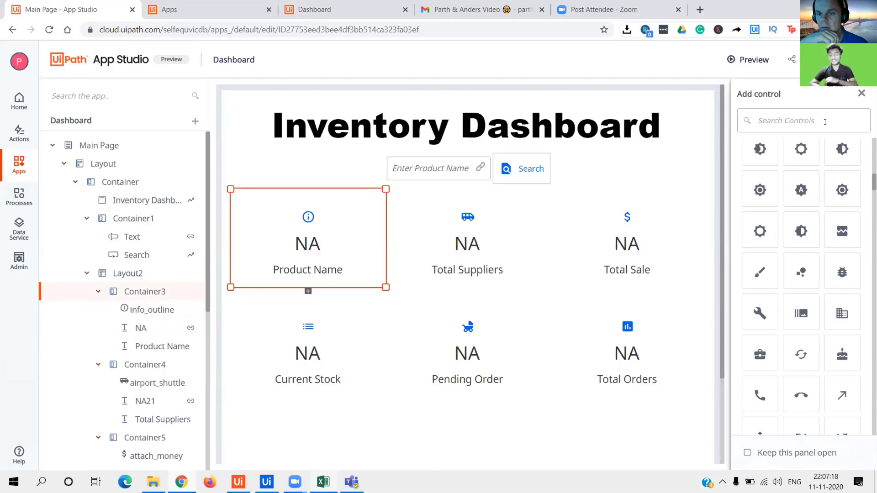
type("text")
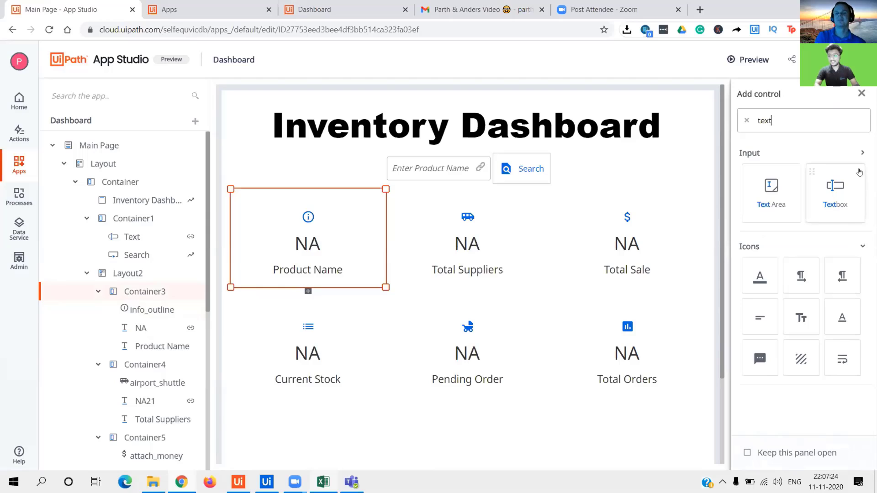
key("ctrl+a")
key("BackSpace")
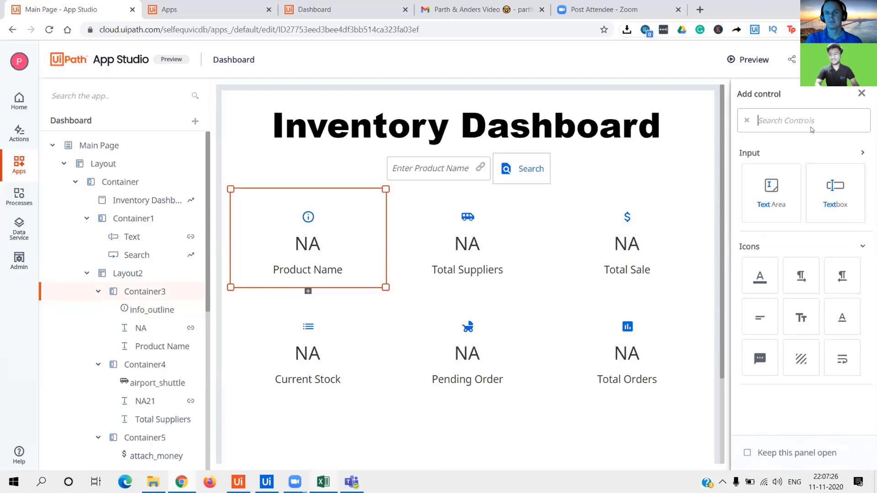
left_click(747, 120)
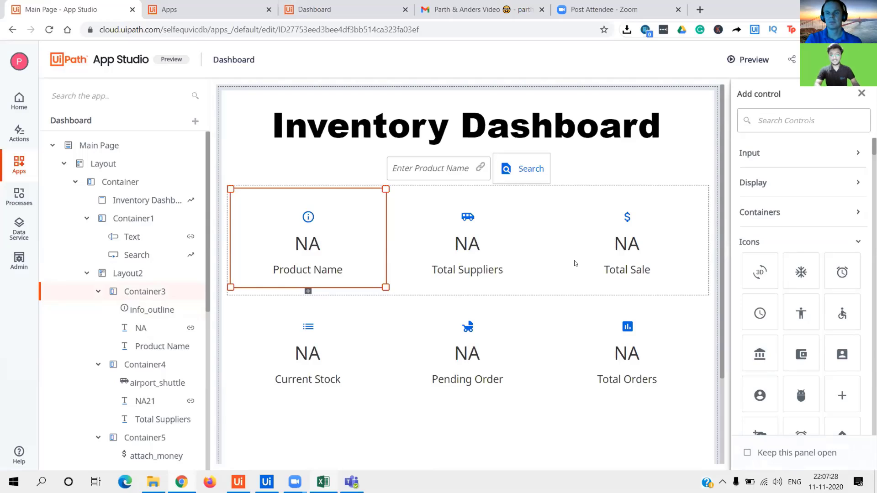
Close the list of available controls and review Container4's style settings and the value binding of its NA label above Total Suppliers.
left_click(530, 247)
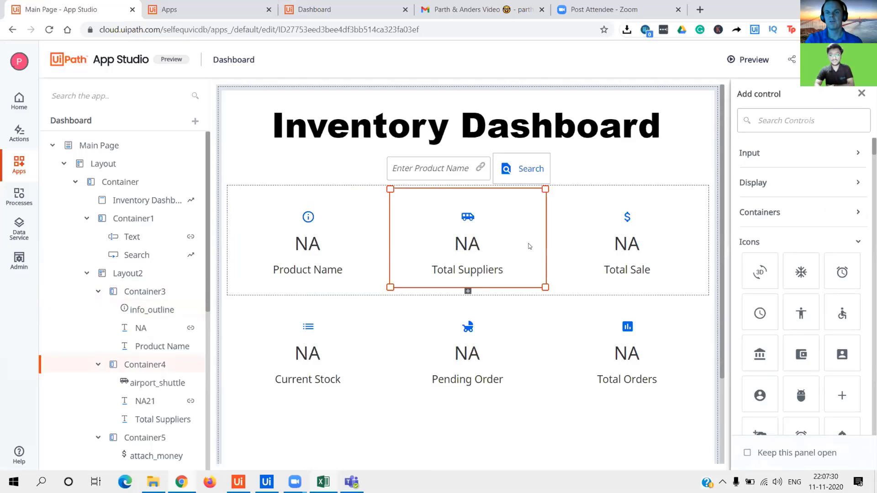
left_click(382, 256)
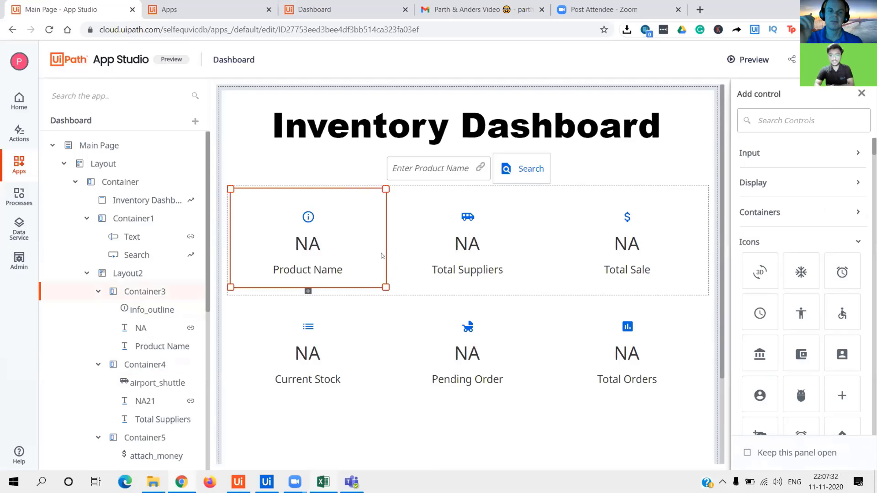
left_click(471, 254)
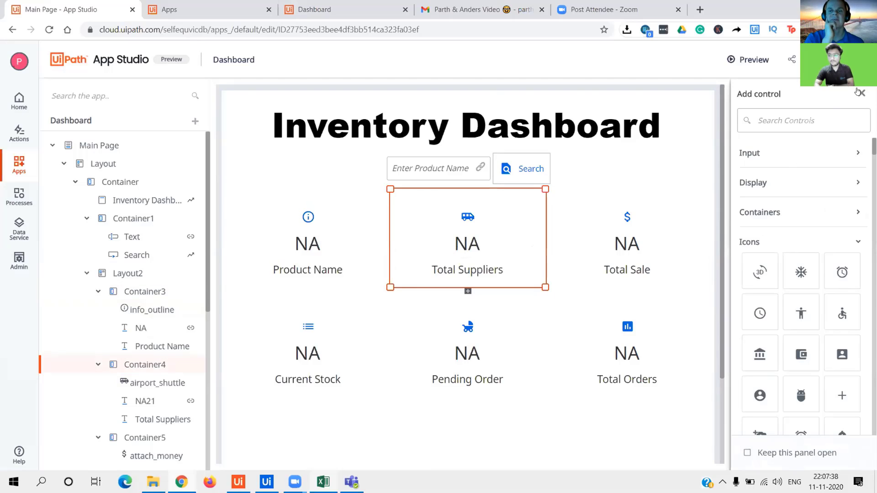
left_click(860, 93)
left_click(822, 151)
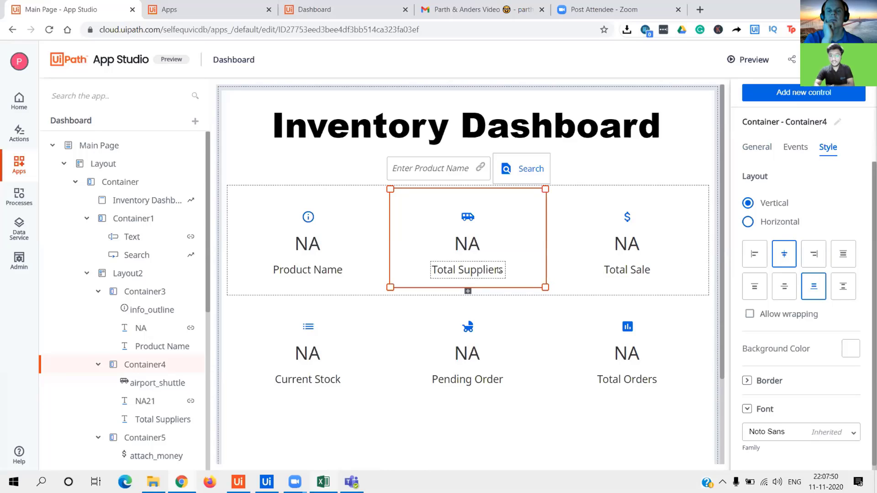
left_click(461, 238)
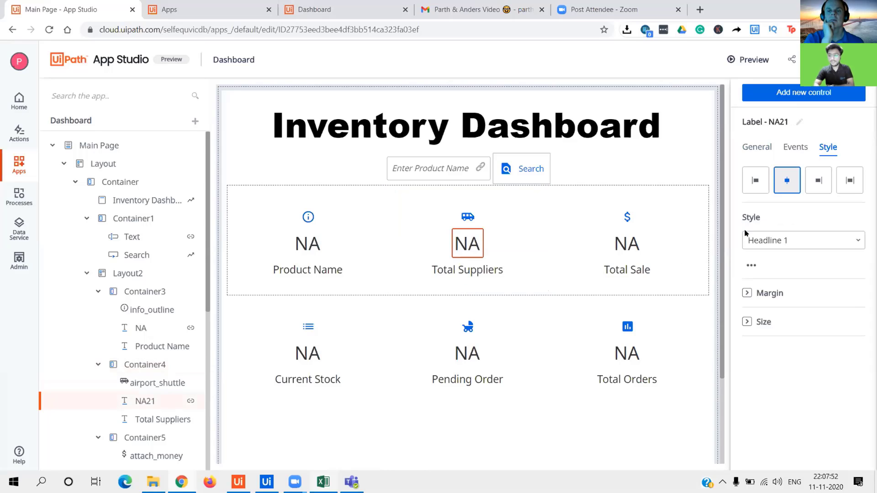
left_click(758, 150)
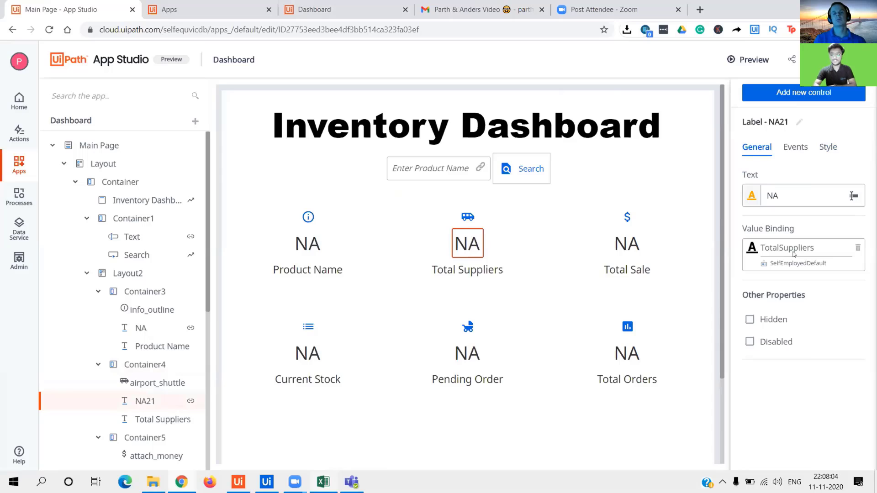
Inspect the containers behind the Total Sale, Current Stock, Product Name and Total Suppliers cards on the Inventory Dashboard page.
left_click(597, 247)
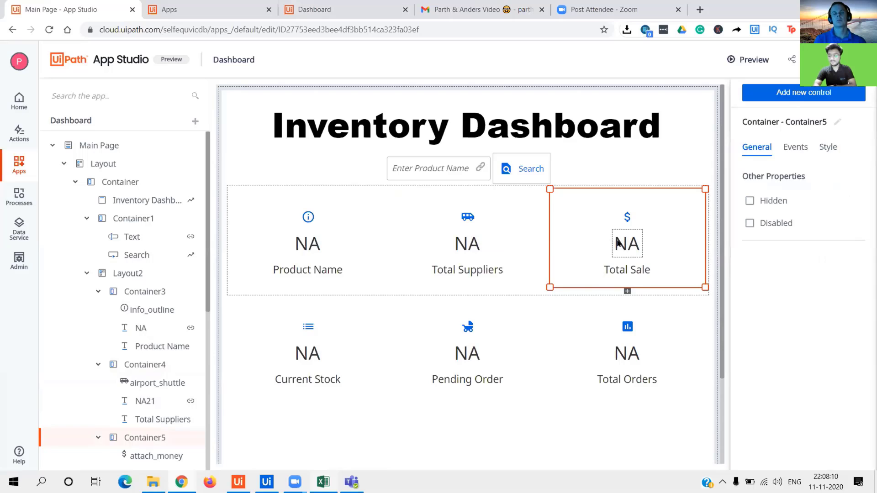
left_click(250, 328)
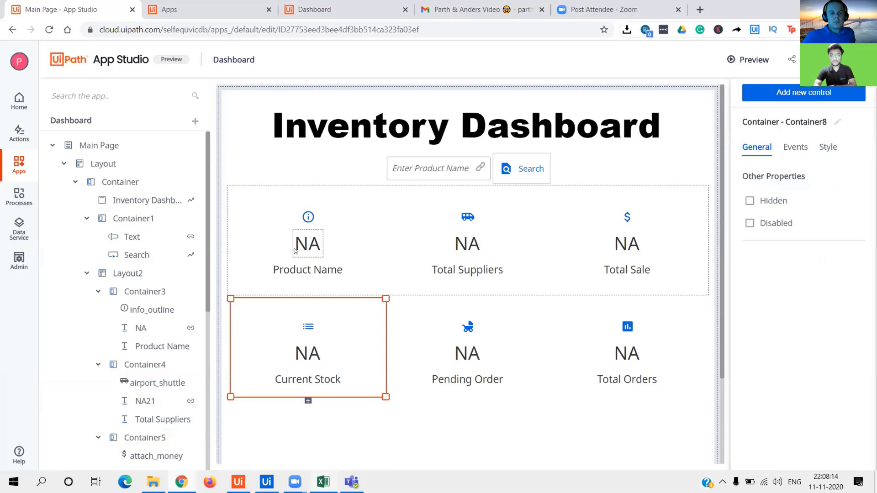
left_click(254, 227)
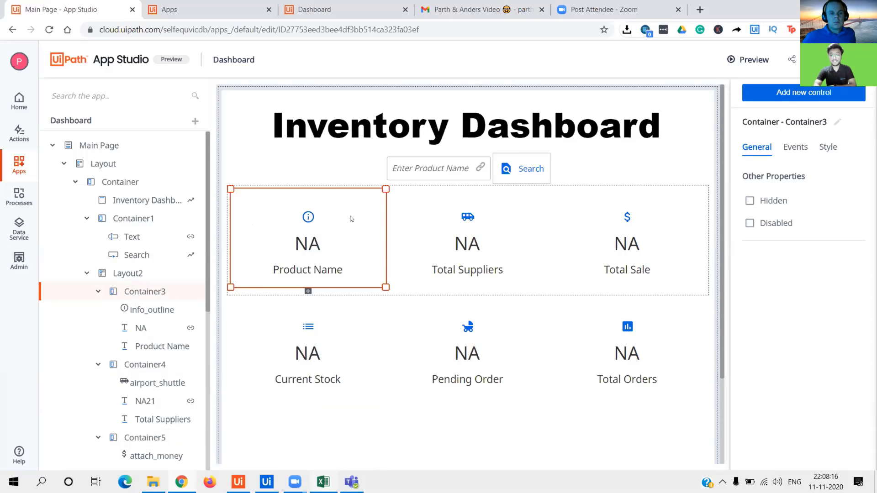
left_click(516, 245)
left_click(594, 240)
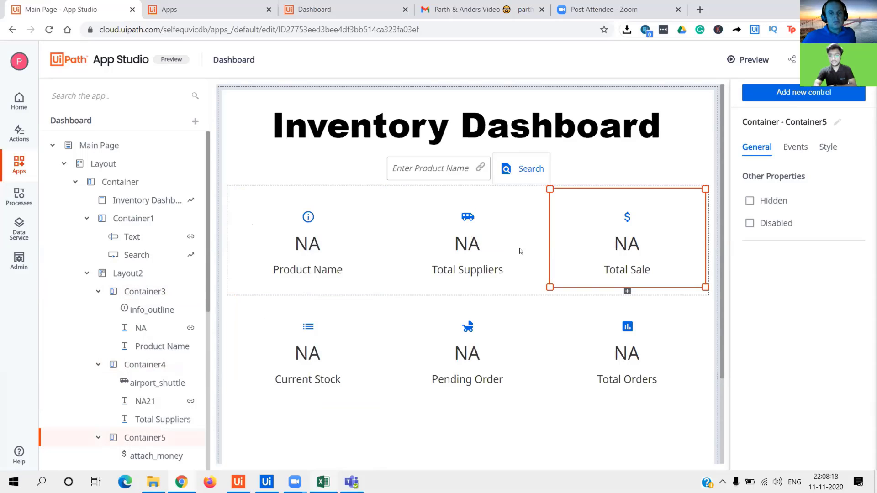
Review the general properties of the Current Stock card's container, caption label, NA value label and icon.
left_click(343, 346)
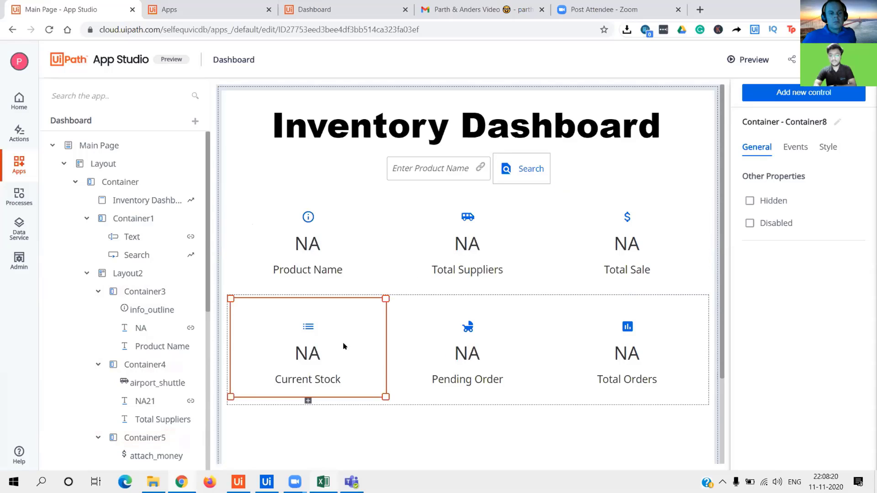
left_click(310, 383)
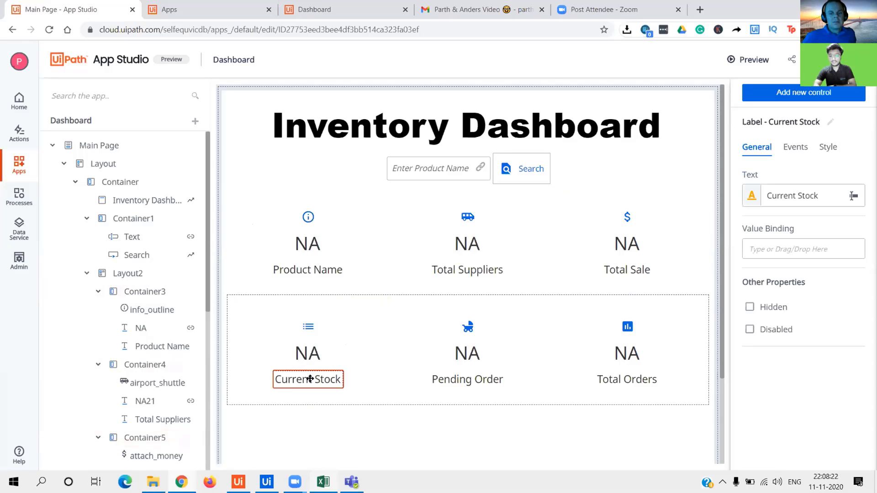
left_click(310, 352)
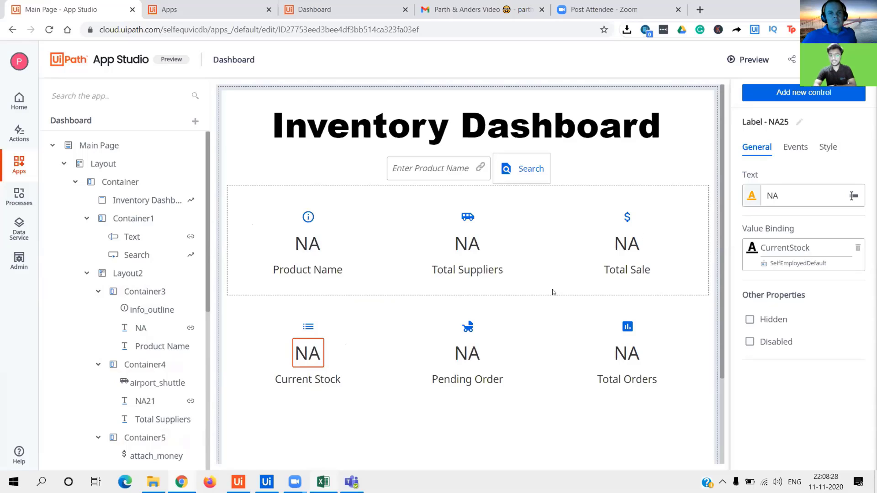
left_click(308, 327)
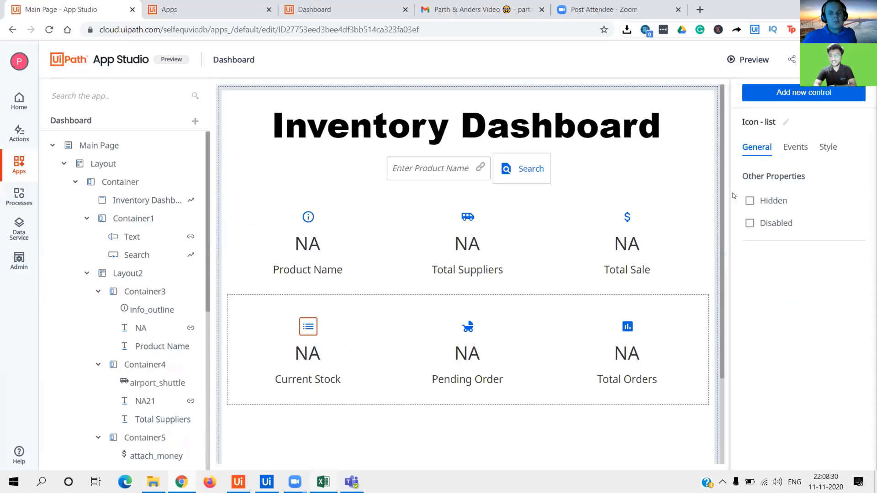
Examine the layout and alignment style of the Current Stock, Pending Order and Total Orders containers.
left_click(344, 349)
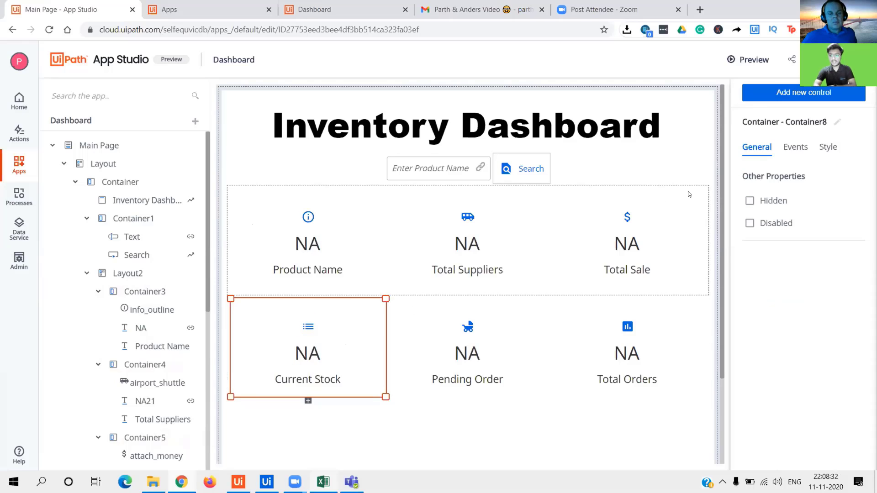
left_click(828, 147)
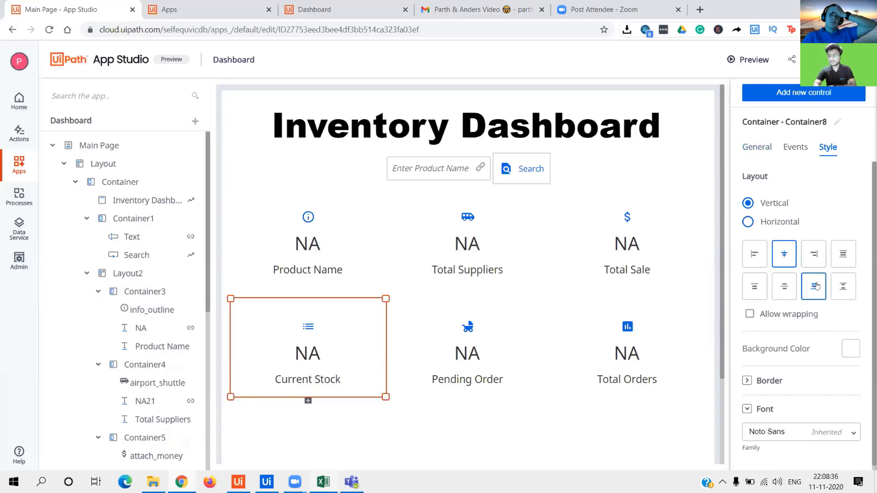
left_click(785, 252)
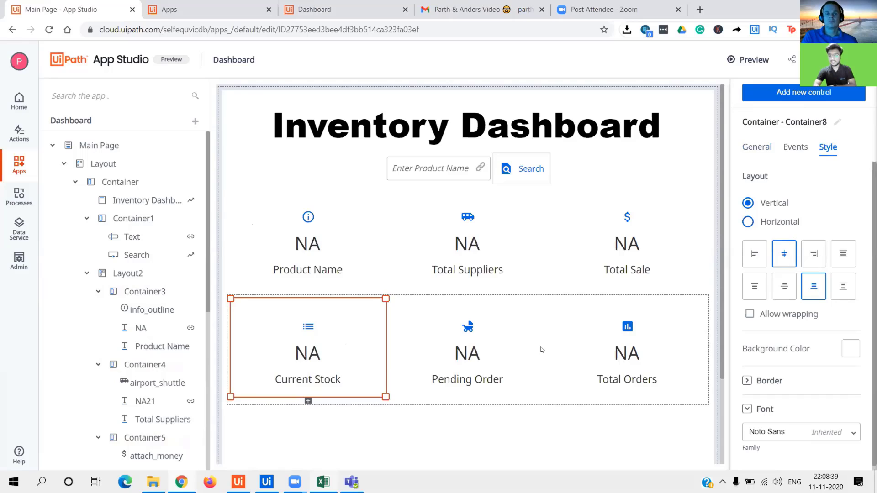
left_click(505, 344)
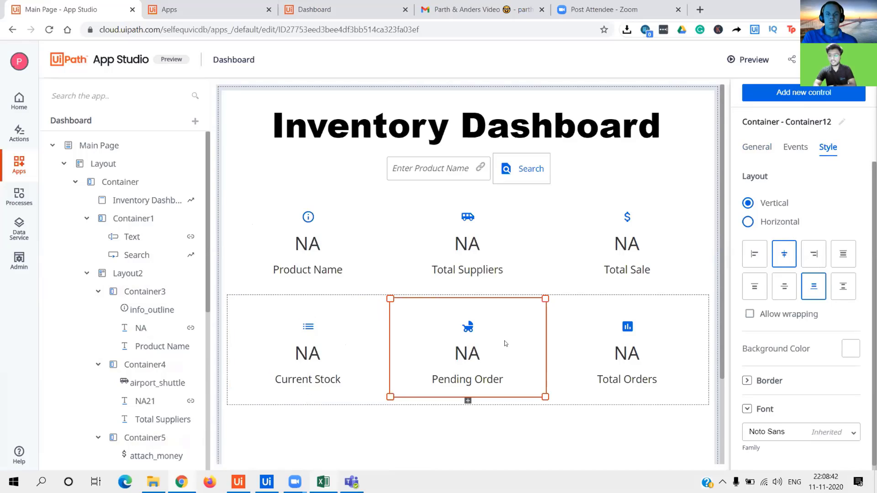
left_click(581, 345)
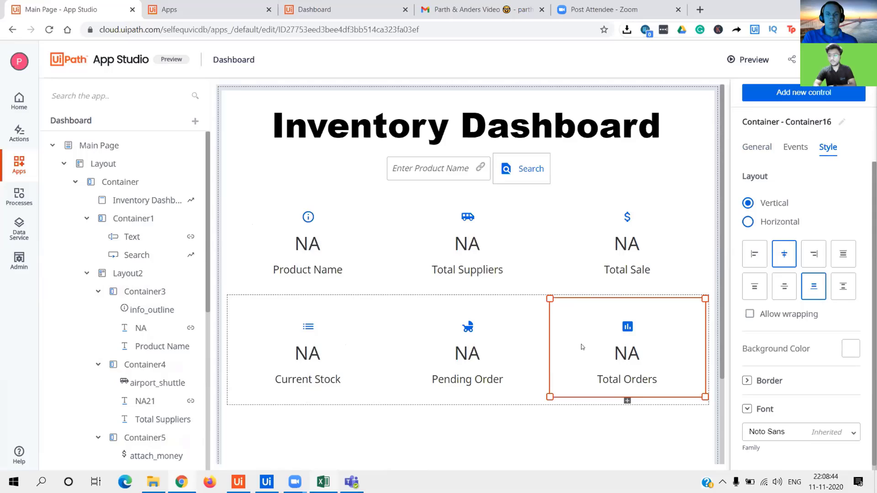
Check the style settings of the Pending Order card's NA value label and icon.
left_click(464, 358)
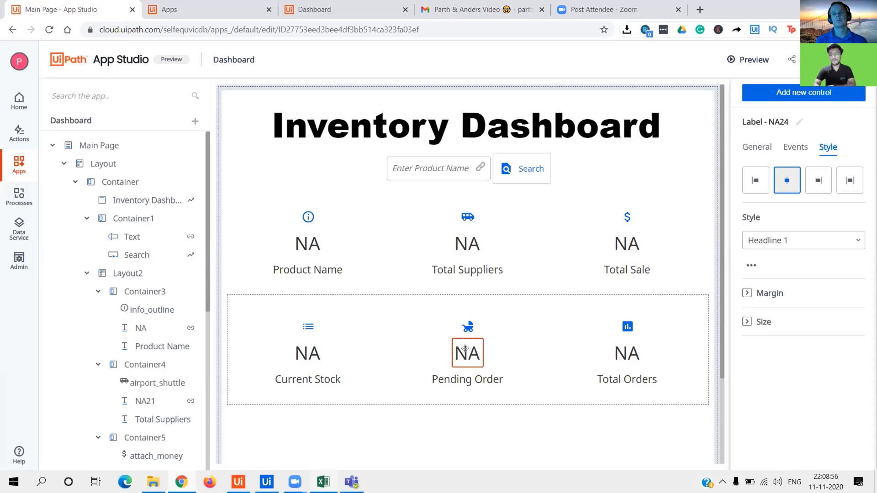
left_click(471, 327)
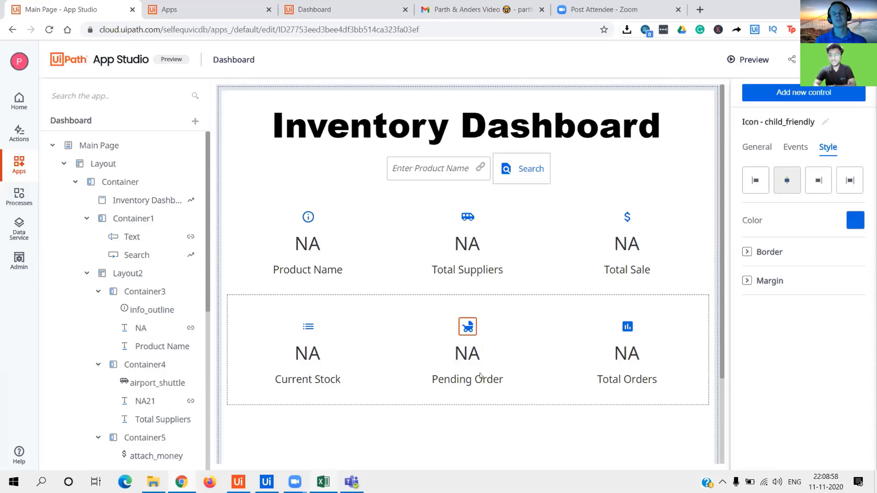
left_click(471, 351)
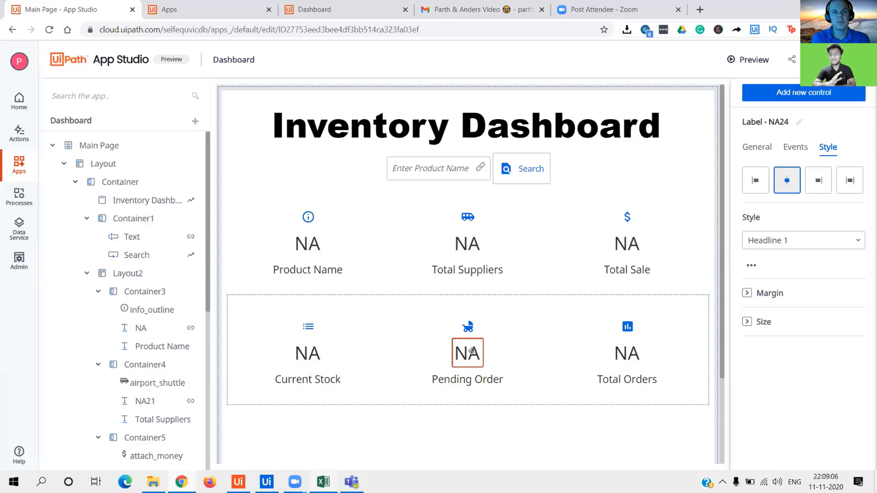
Check the style settings of the Total Orders card's container, caption label, NA value label and icon.
left_click(590, 358)
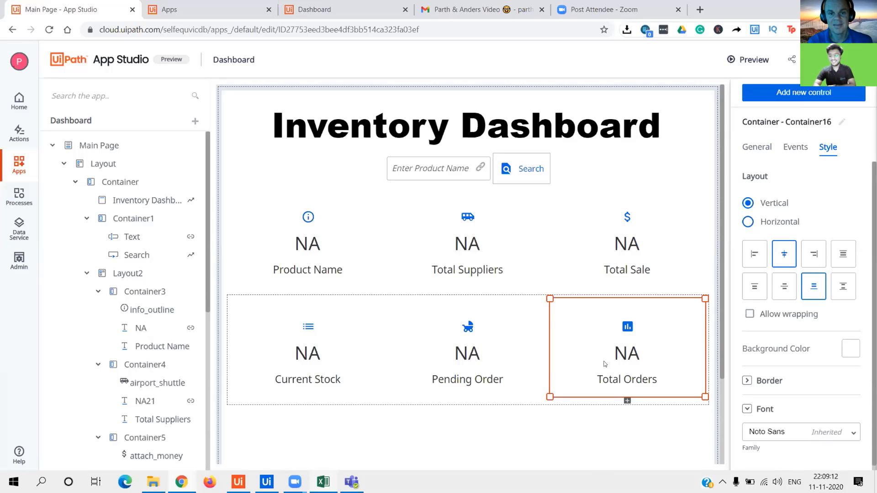
left_click(629, 377)
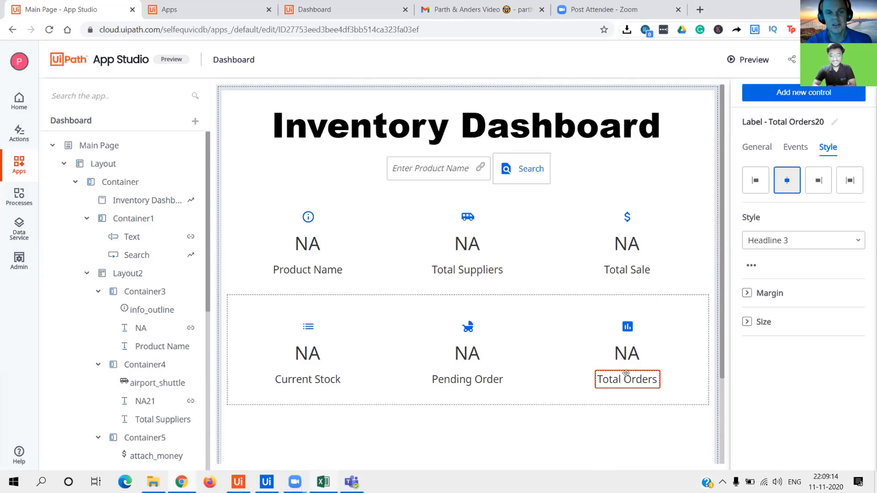
left_click(622, 353)
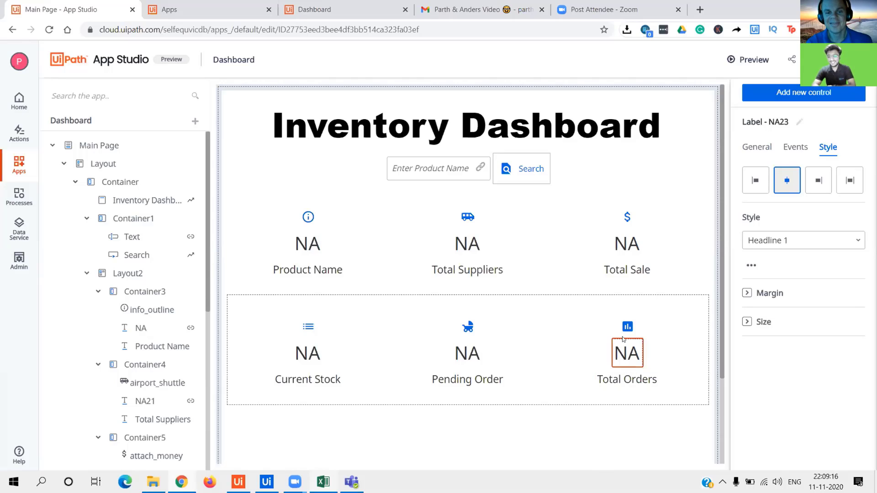
left_click(624, 328)
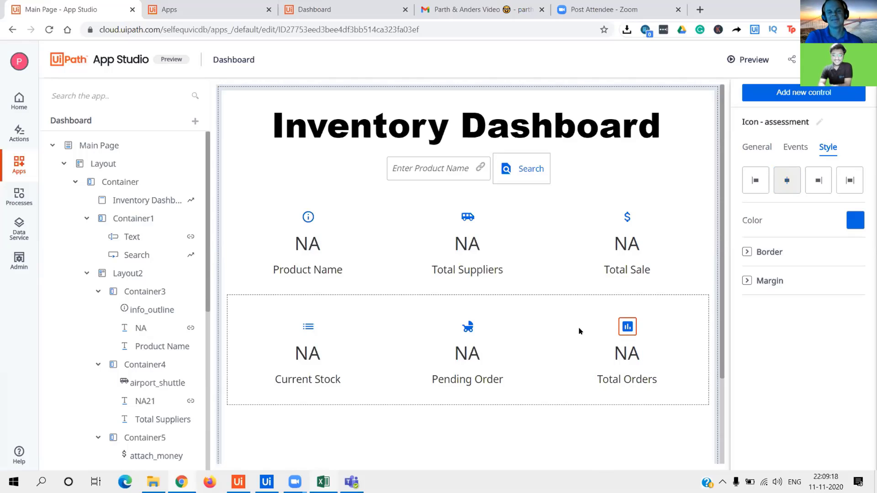
left_click(594, 335)
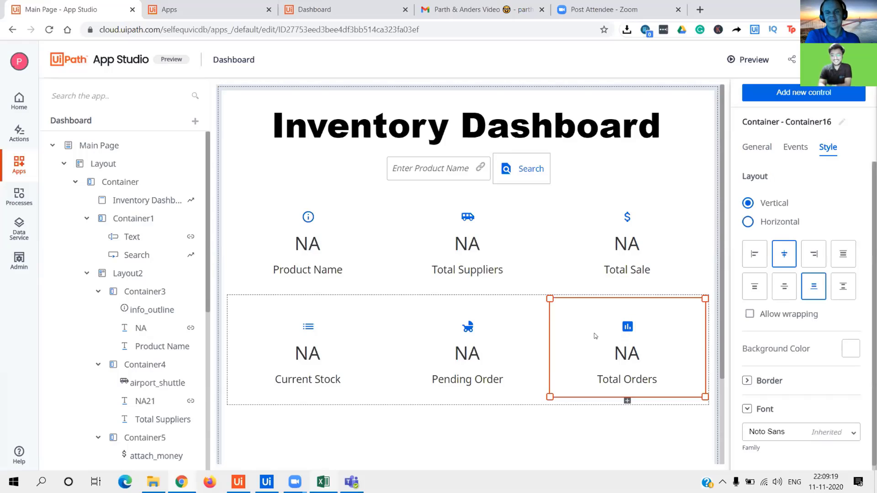
left_click(530, 343)
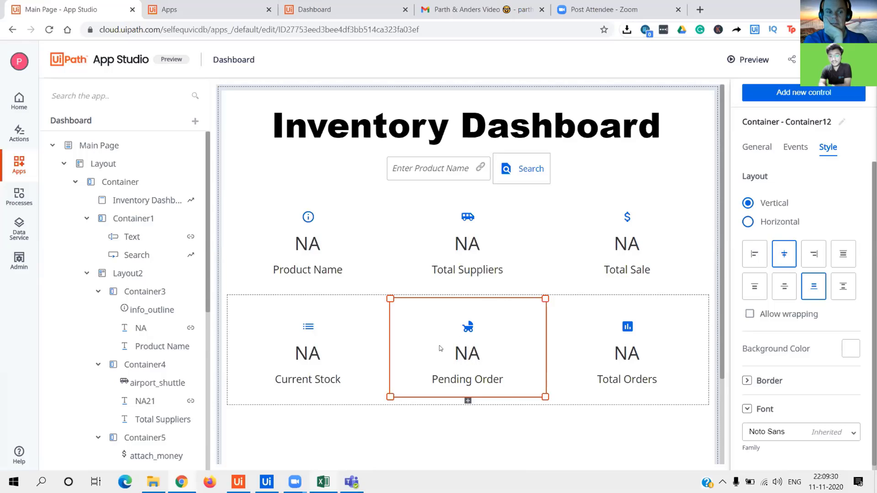
left_click(466, 401)
scroll(470, 393, "down", 1)
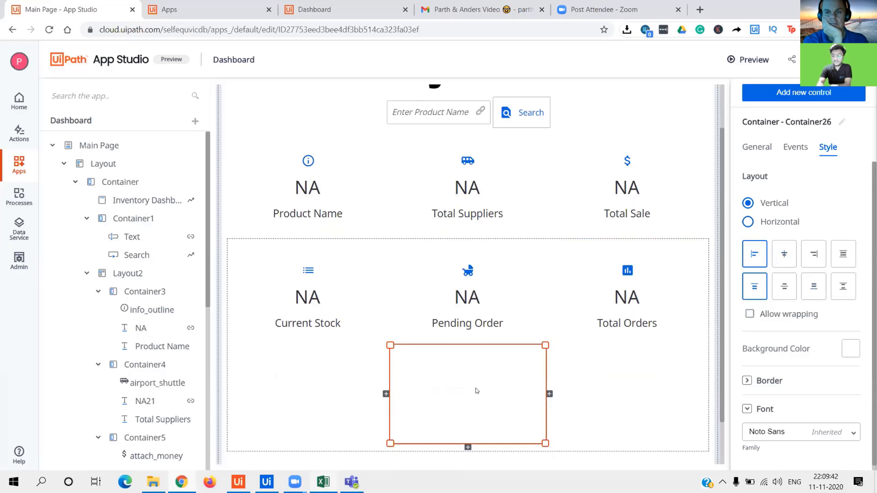
key("Delete")
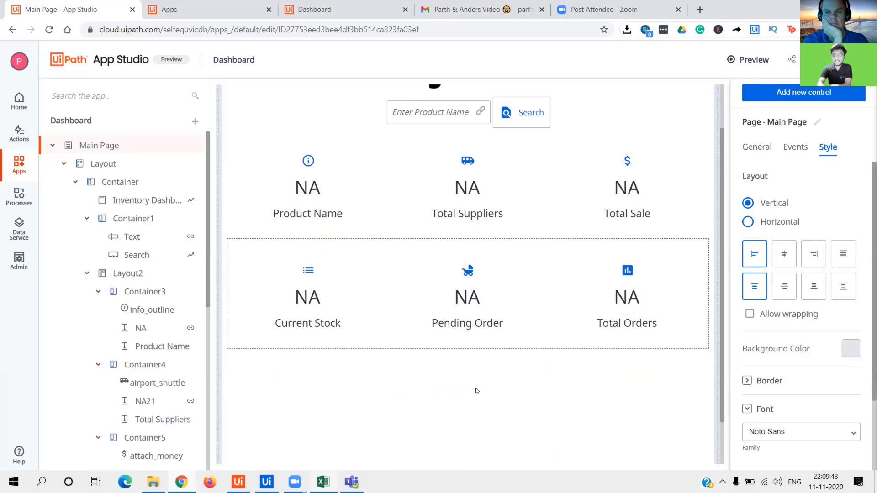
Examine the value binding of the Total Orders card's NA label and the general properties of its icon and container.
left_click(589, 306)
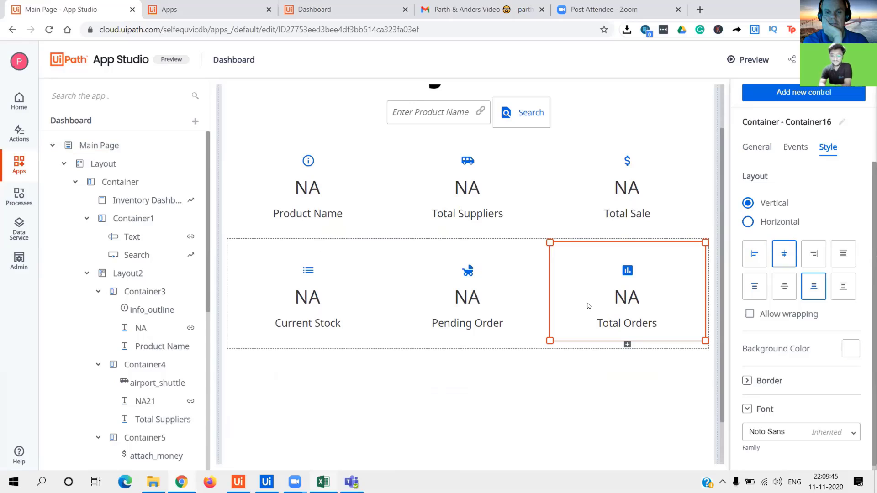
left_click(633, 297)
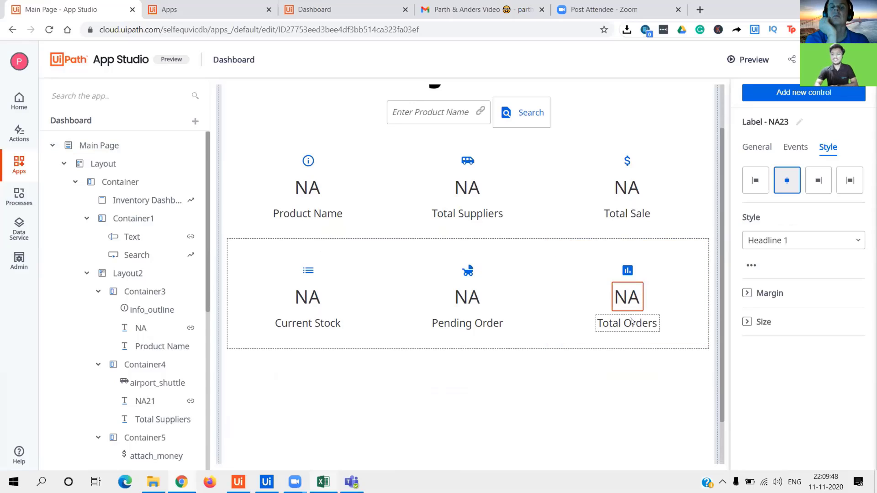
left_click(764, 149)
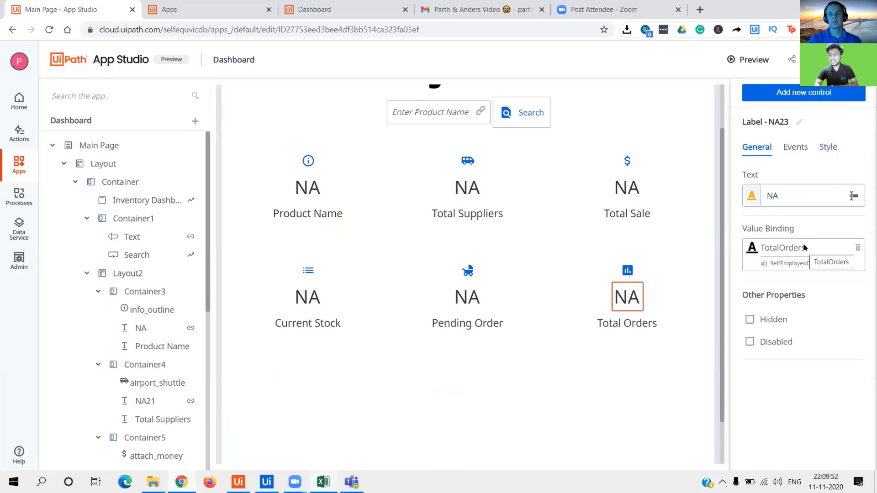
left_click(645, 321)
left_click(622, 271)
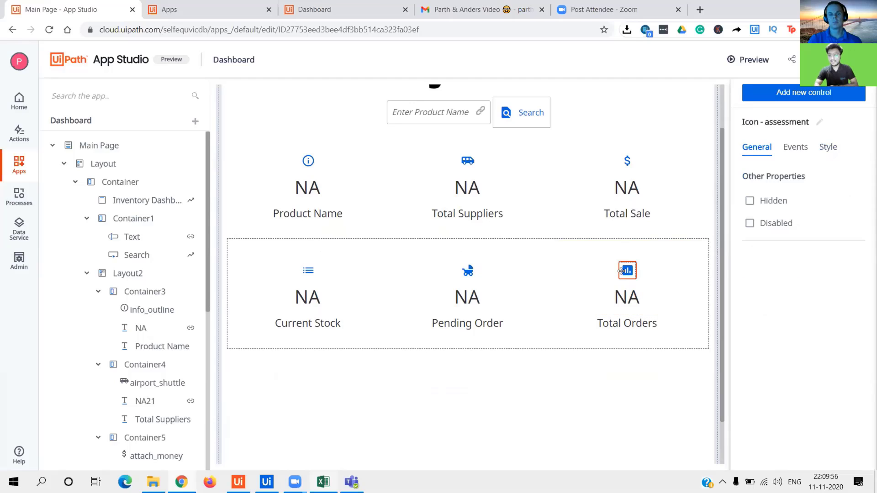
left_click(664, 273)
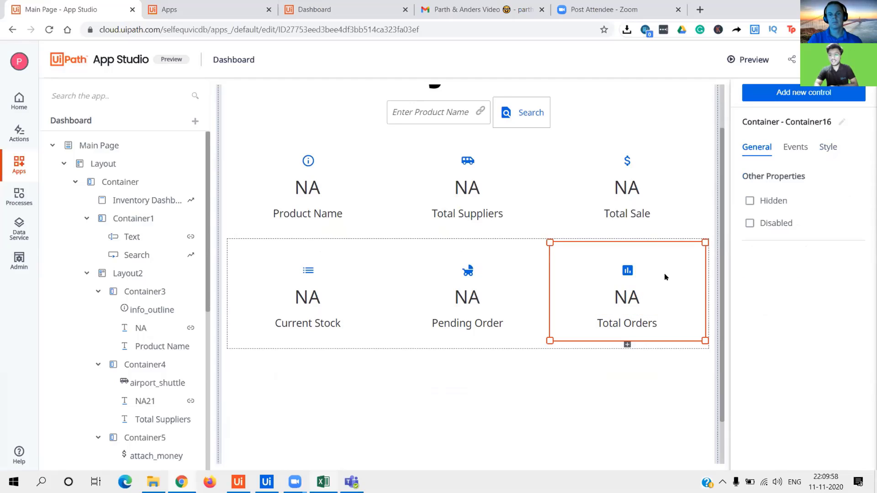
Inspect the general properties of the Pending Order, Product Name, main page and search-row containers and the Inventory Dashboard header.
scroll(665, 273, "up", 1)
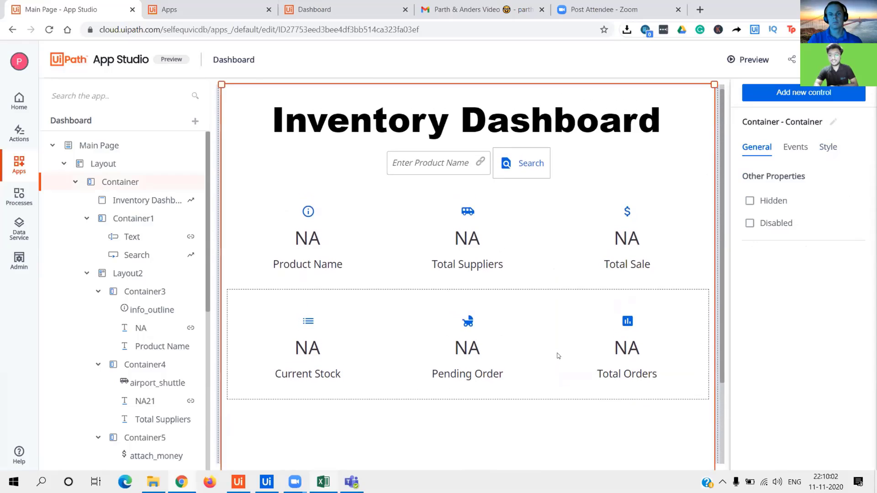
left_click(514, 350)
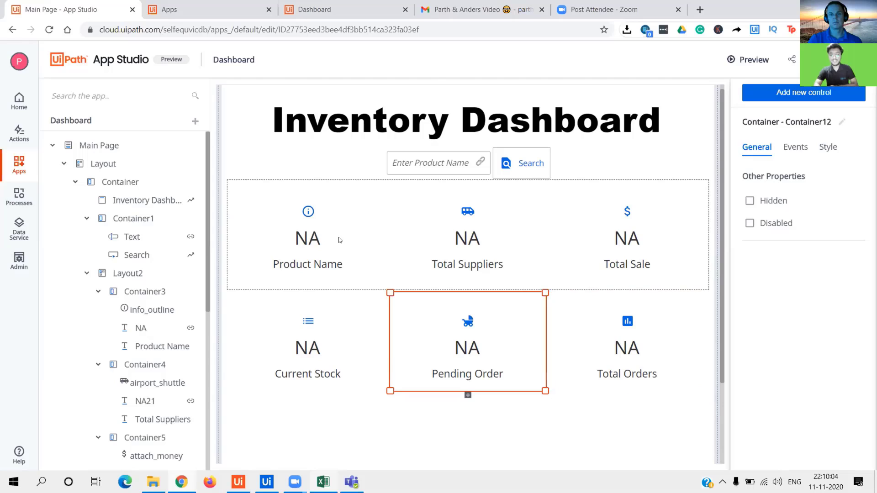
left_click(256, 189)
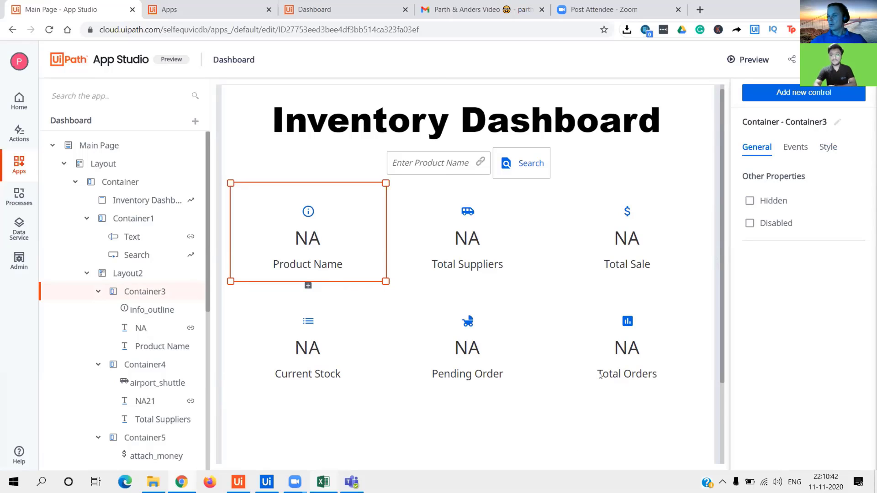
left_click(671, 137)
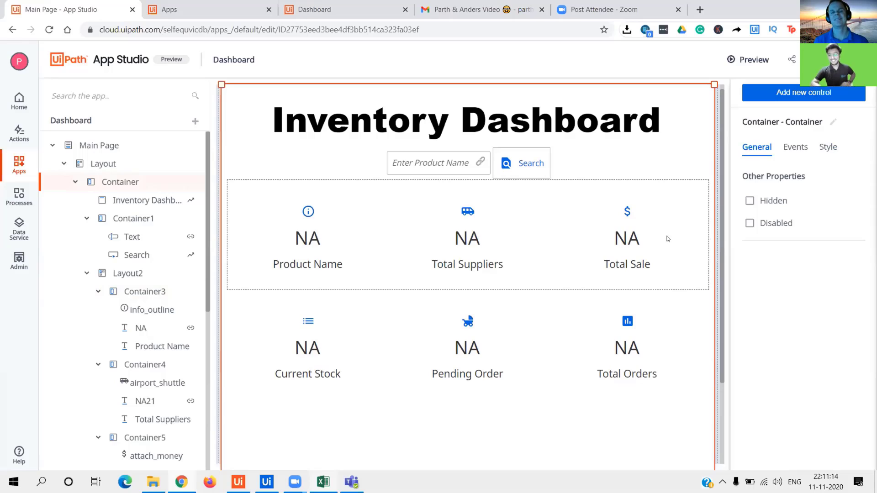
left_click(597, 171)
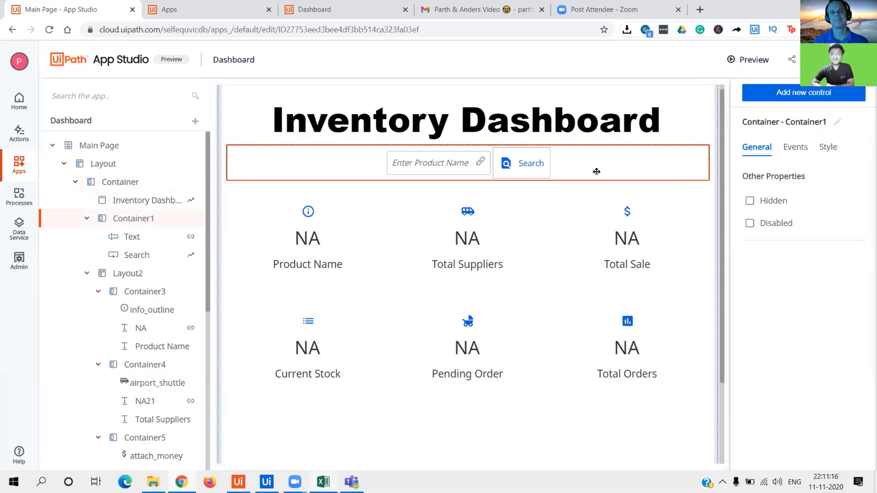
left_click(663, 123)
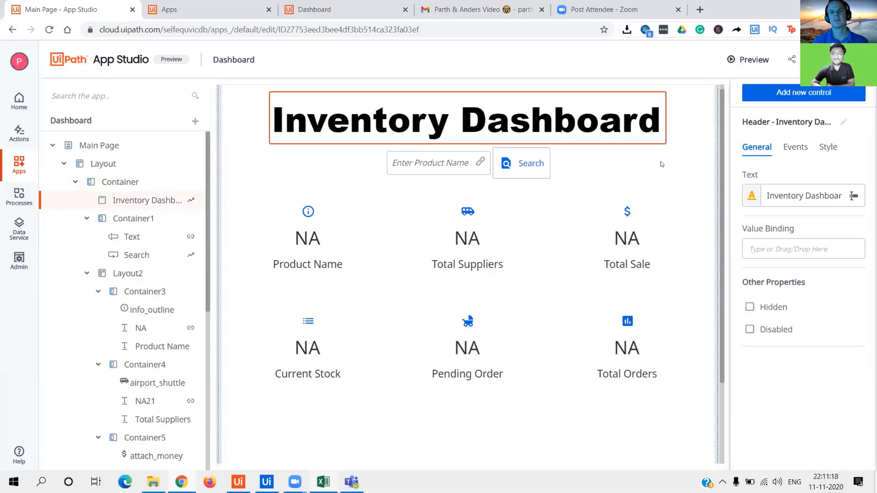
Inspect the general properties of the search-row, Total Sale, Product Name and main page containers and the Enter Product Name textbox's value binding.
left_click(636, 158)
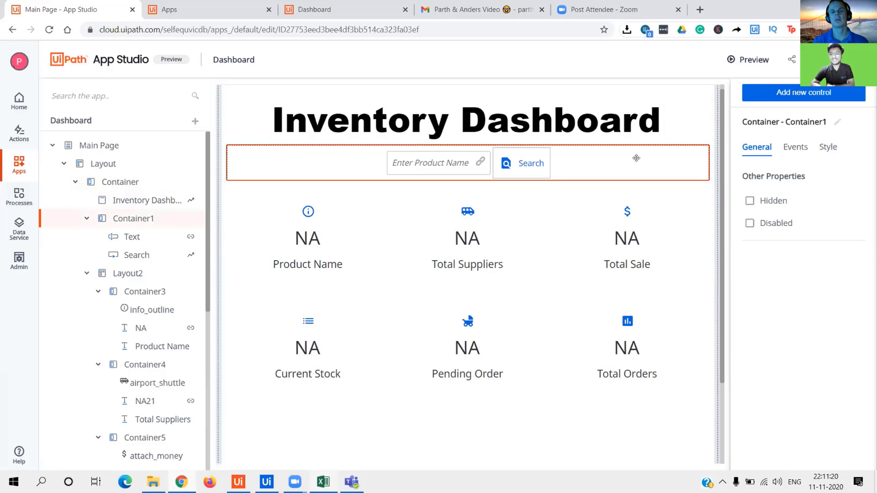
left_click(649, 196)
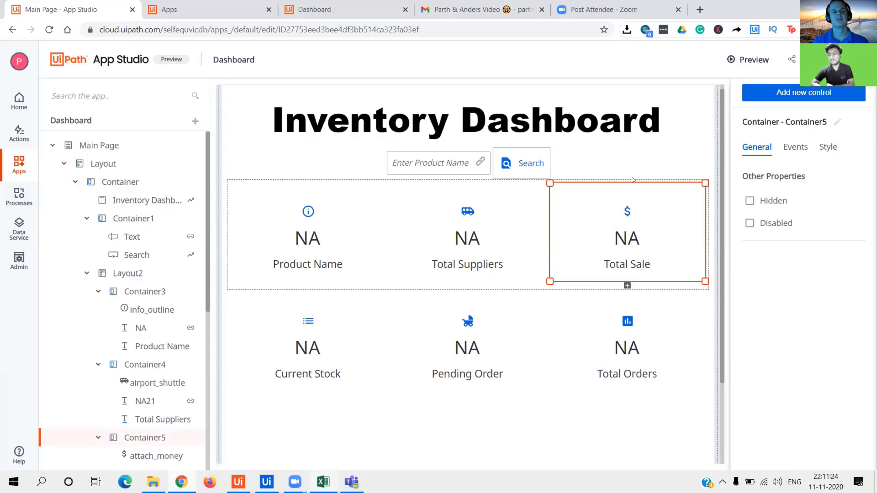
left_click(633, 178)
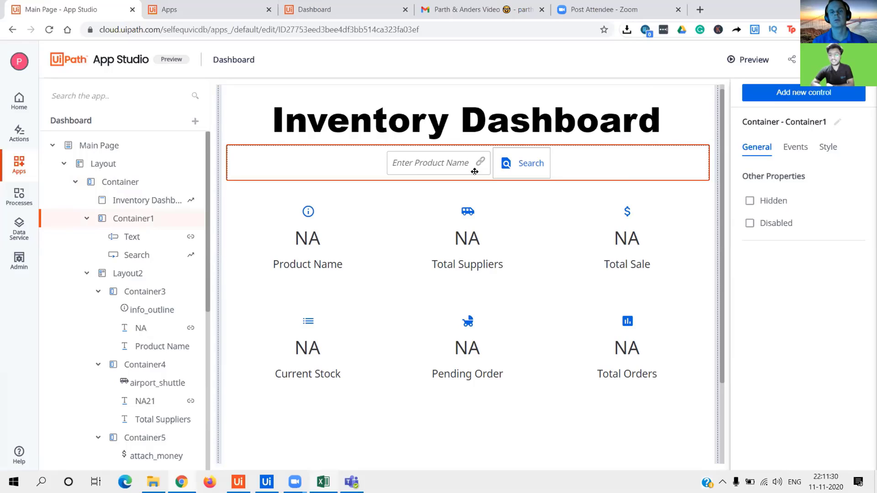
left_click(243, 197)
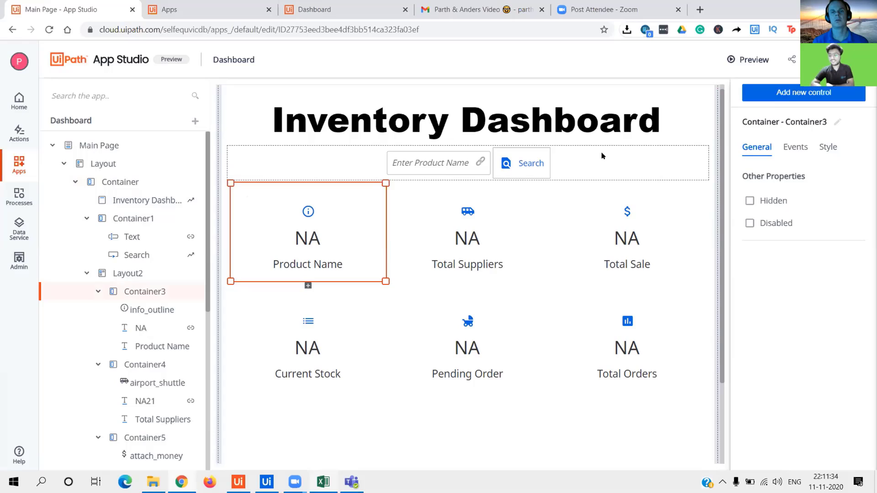
left_click(683, 121)
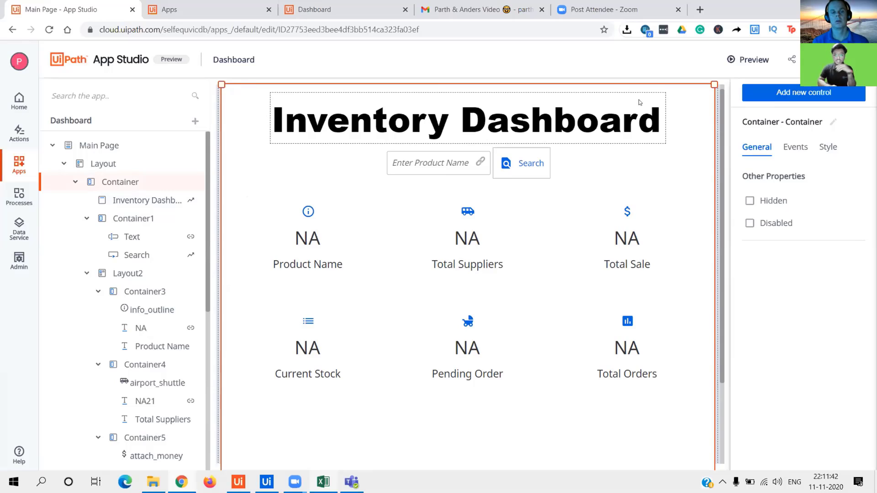
left_click(400, 168)
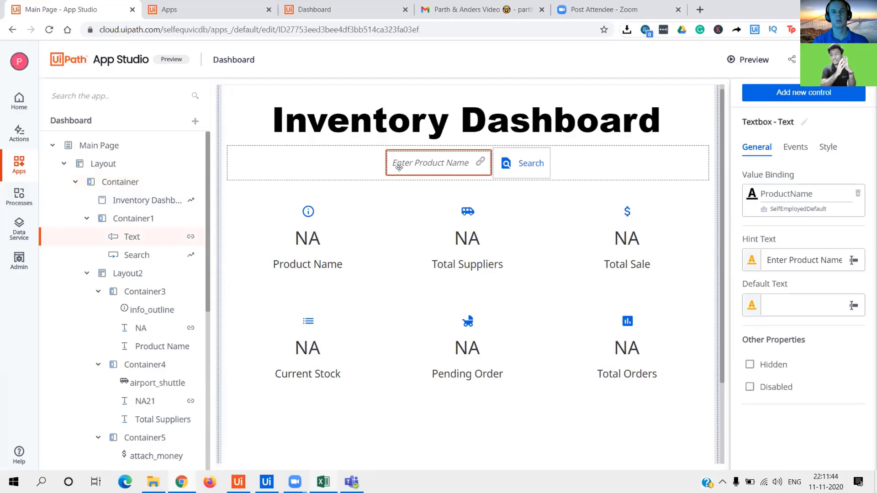
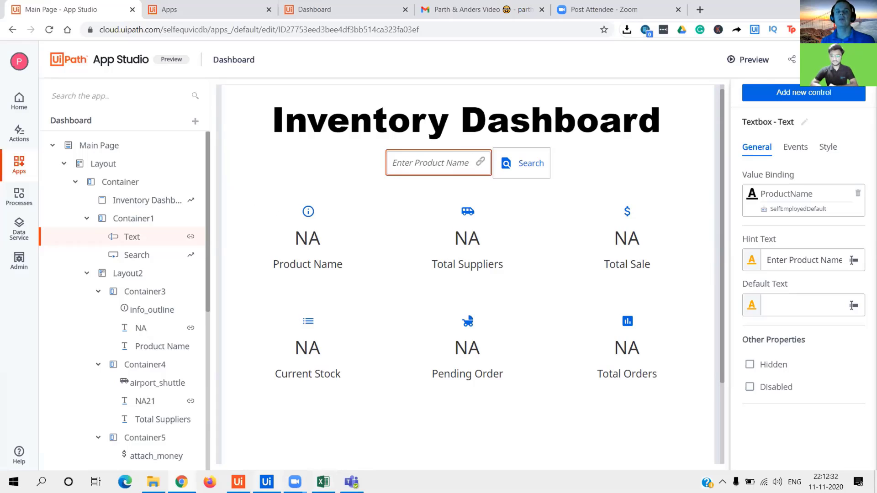
left_click(523, 427)
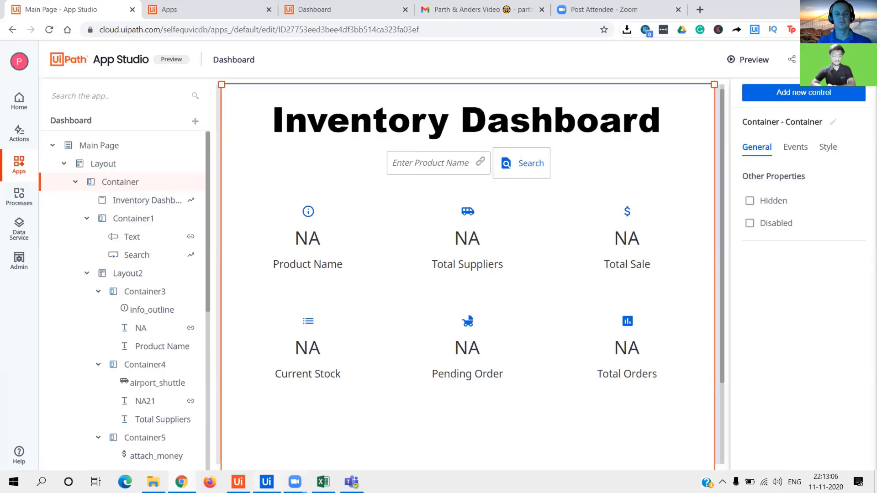
Switch to the Inventory Live Dashboard workflow in UiPath Studio and set the designer zoom to 150%, with the Sequence in view.
key("alt+Tab")
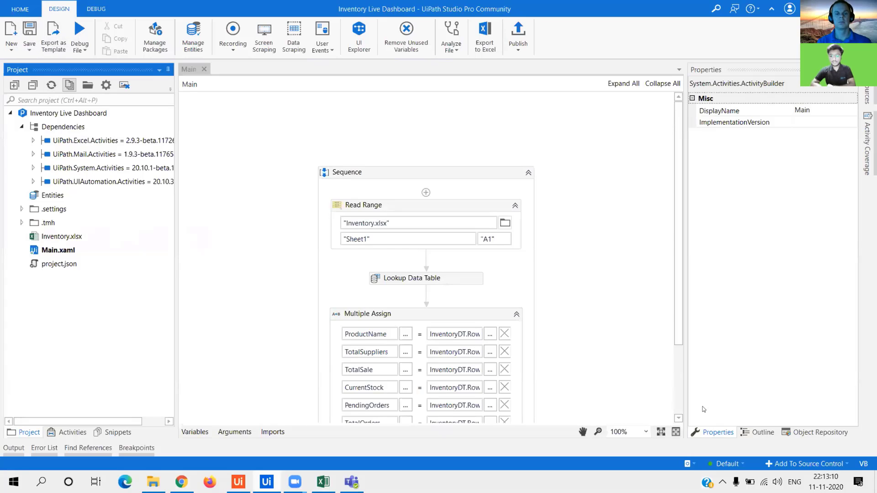
left_click(622, 432)
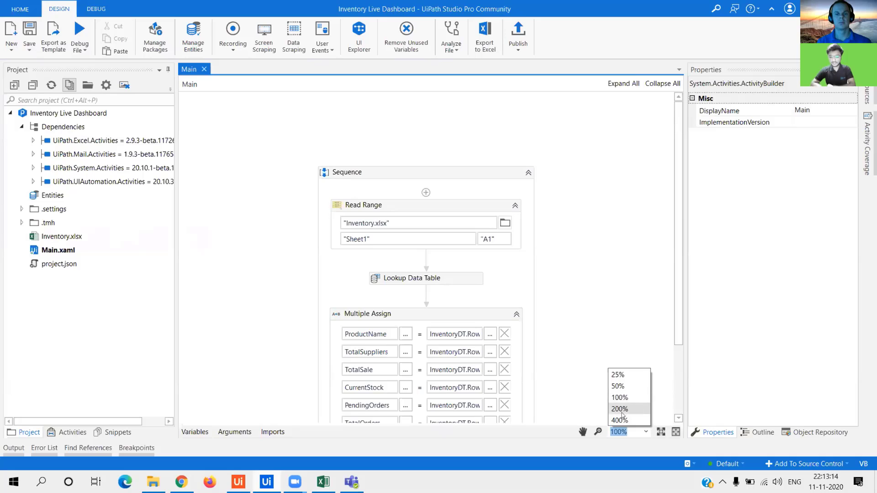
type("15%")
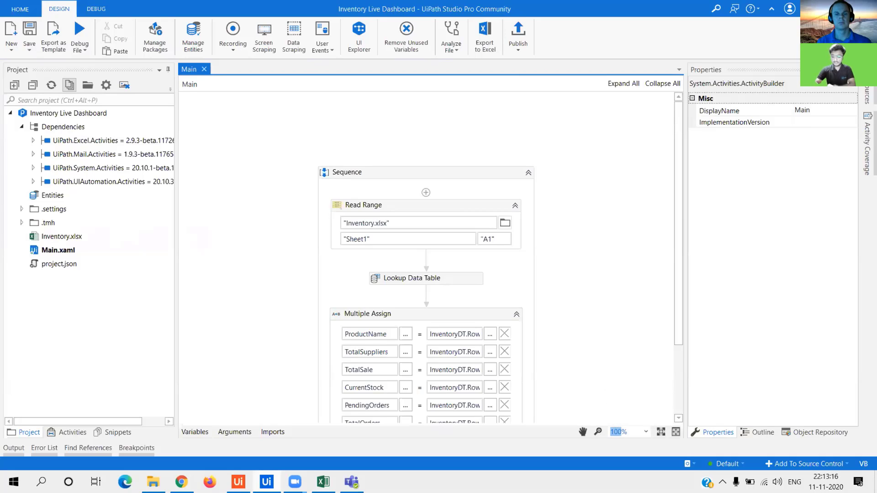
type("0")
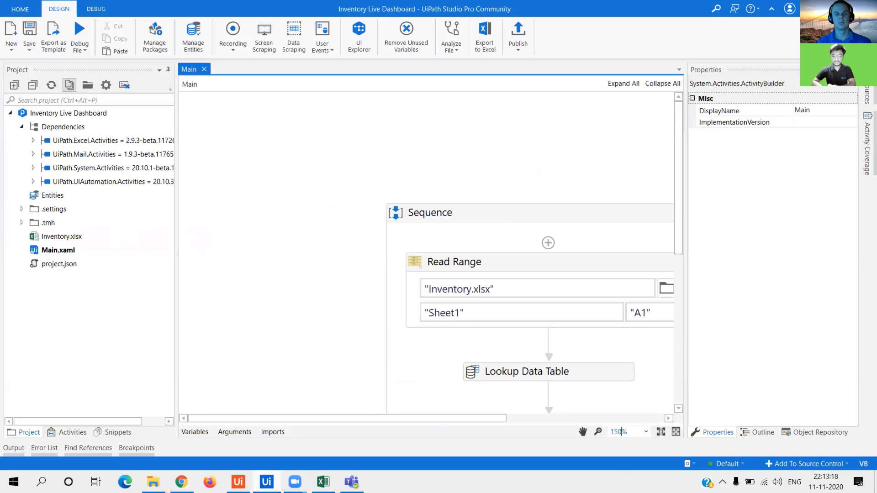
left_click_drag(482, 419, 574, 428)
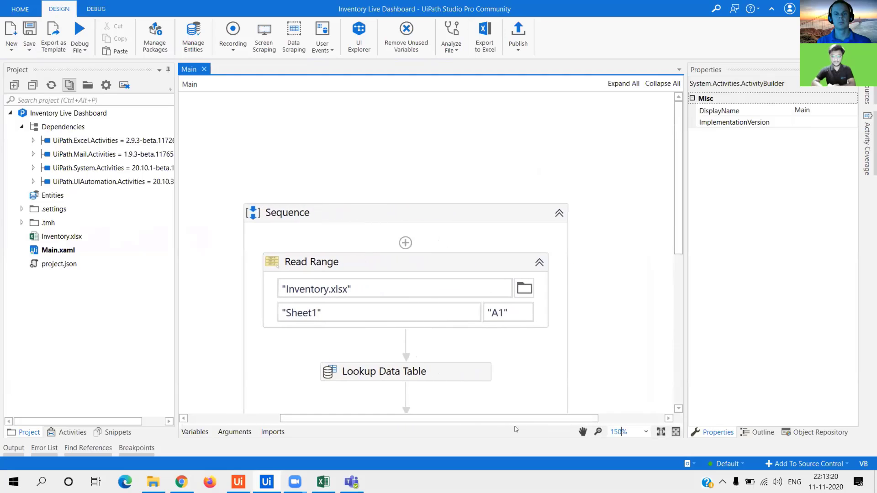
left_click(555, 288)
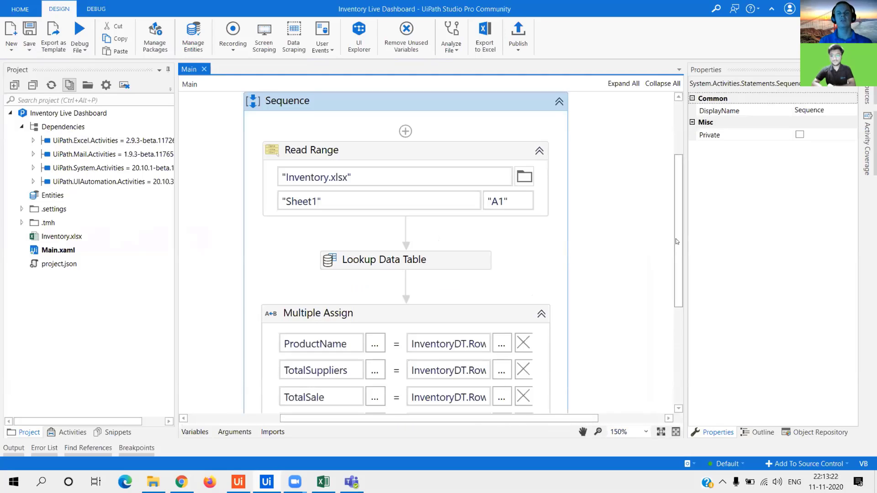
scroll(677, 223, "up", 3)
left_click_drag(680, 220, 679, 210)
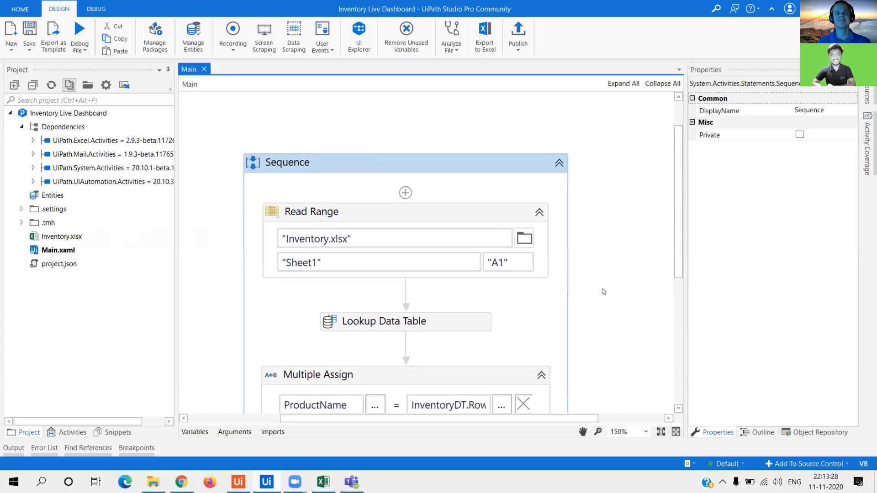
Inspect the Read Range activity's properties and show the list of available activities.
left_click(424, 213)
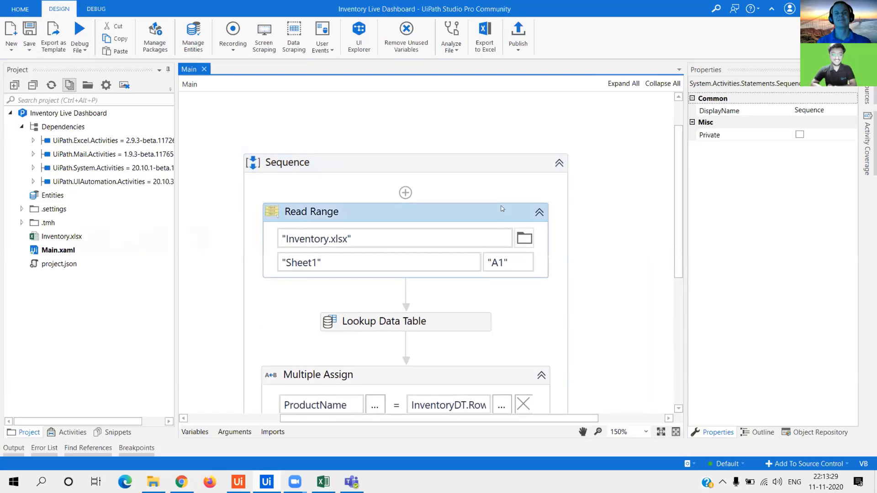
left_click(197, 206)
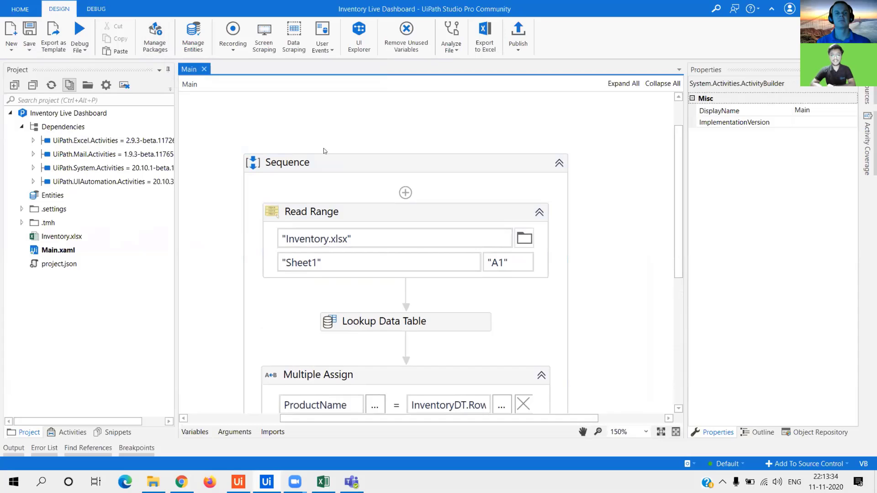
left_click(439, 216)
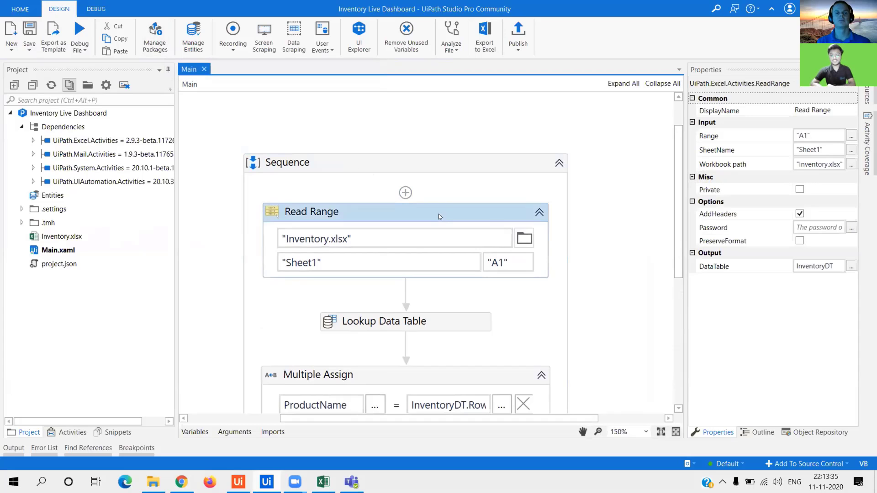
left_click(598, 259)
left_click(69, 432)
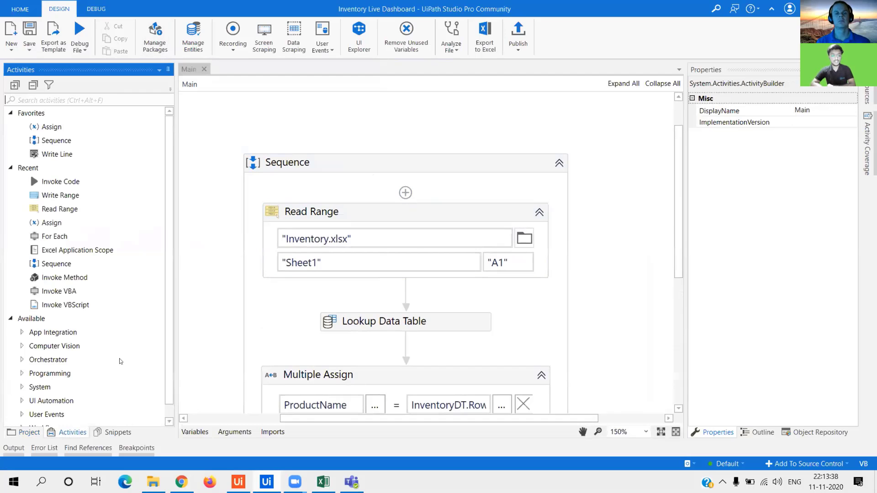
left_click(454, 216)
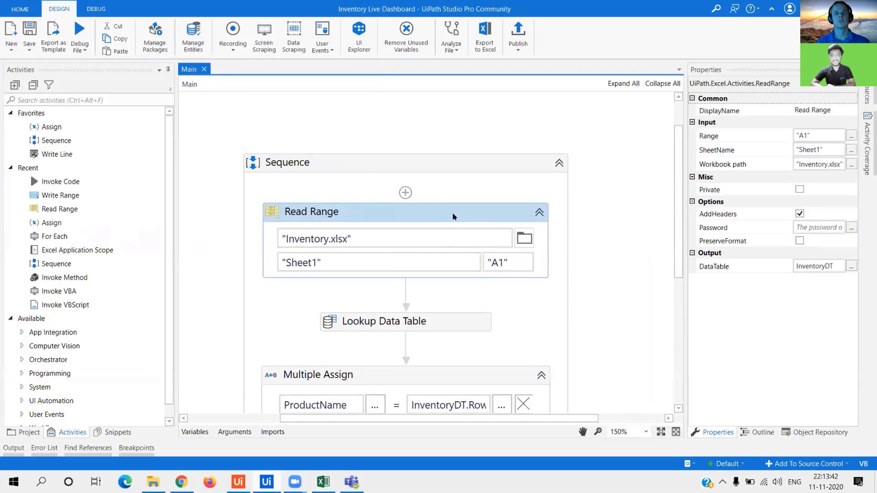
View the Inventory workbook in Excel and return to UiPath Studio to check the Read Range activity's output data table.
left_click(323, 482)
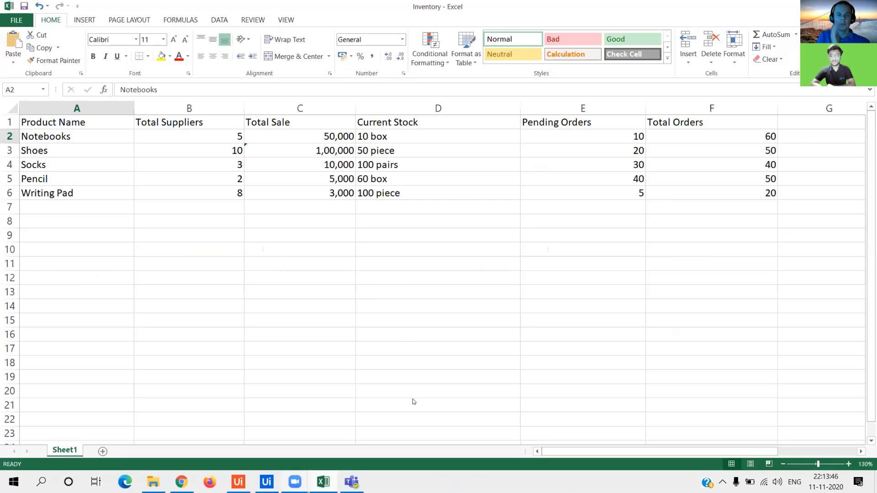
left_click(313, 482)
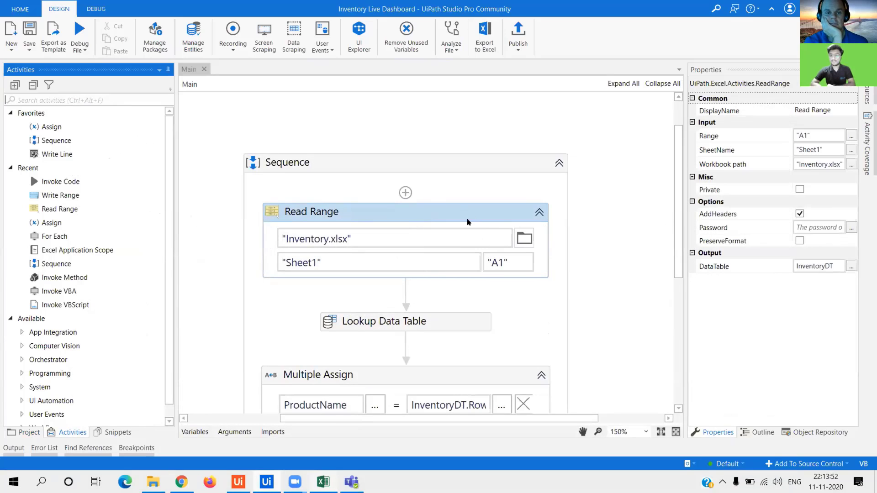
left_click(632, 189)
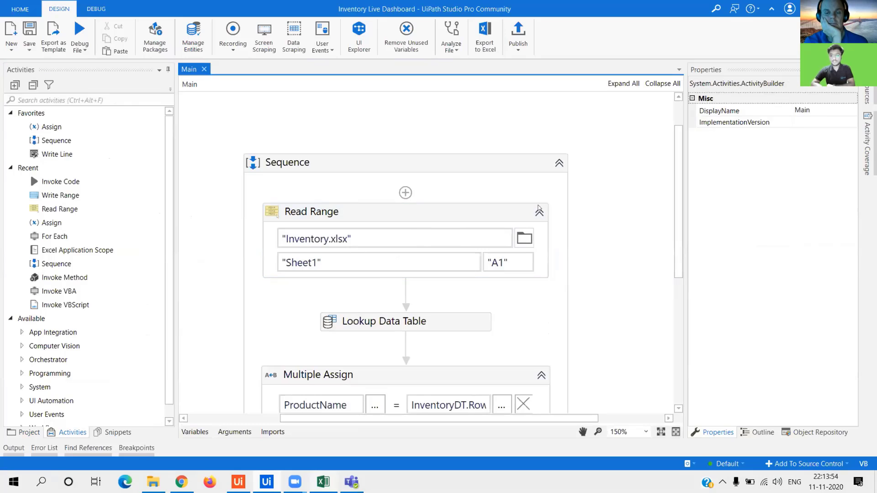
left_click(629, 177)
scroll(528, 265, "down", 2)
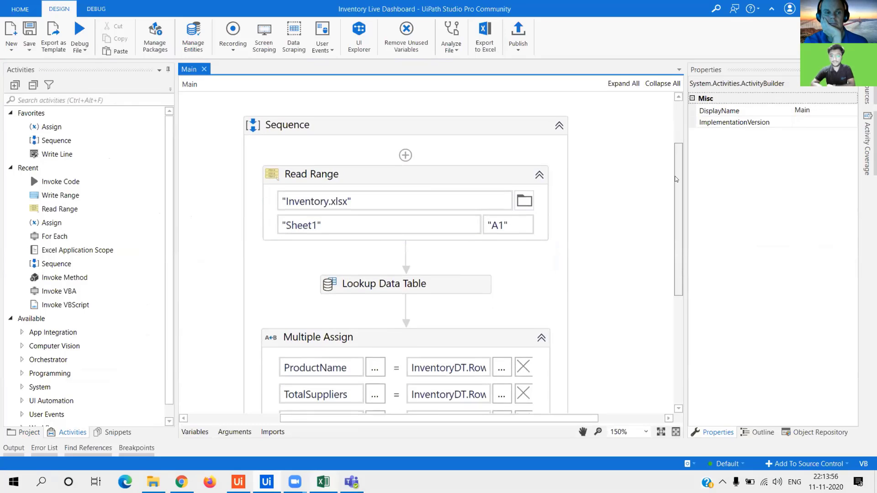
left_click(458, 152)
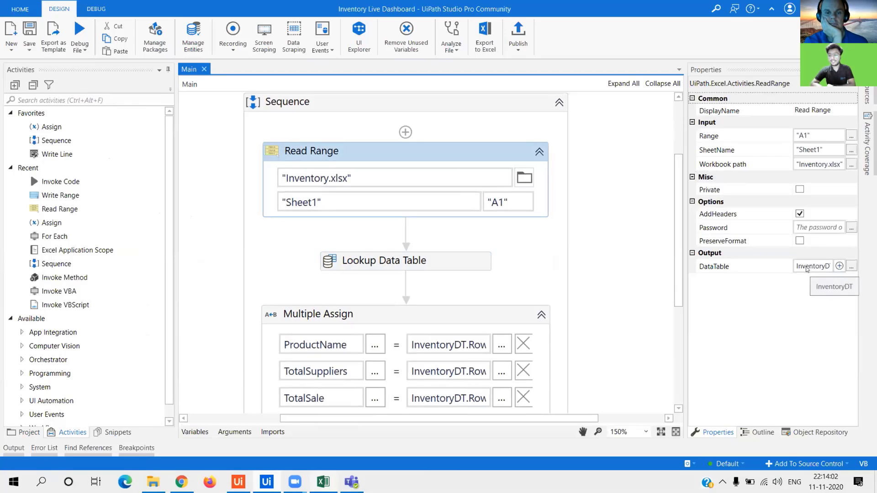
Examine the Lookup Data Table activity's lookup value and column name, and review the workflow's arguments.
left_click(457, 267)
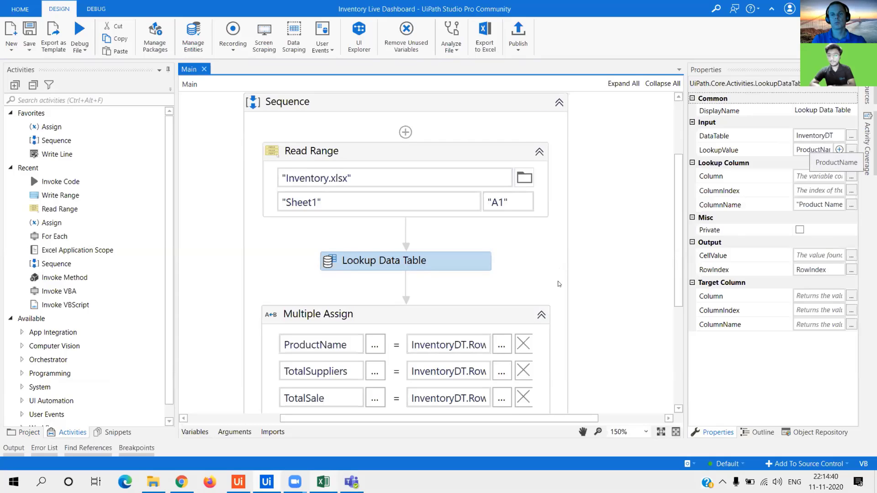
left_click(562, 247)
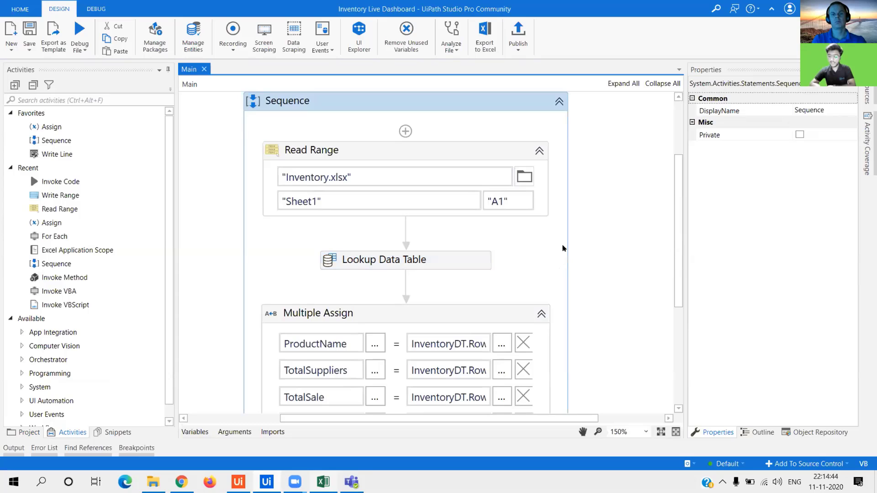
left_click(449, 257)
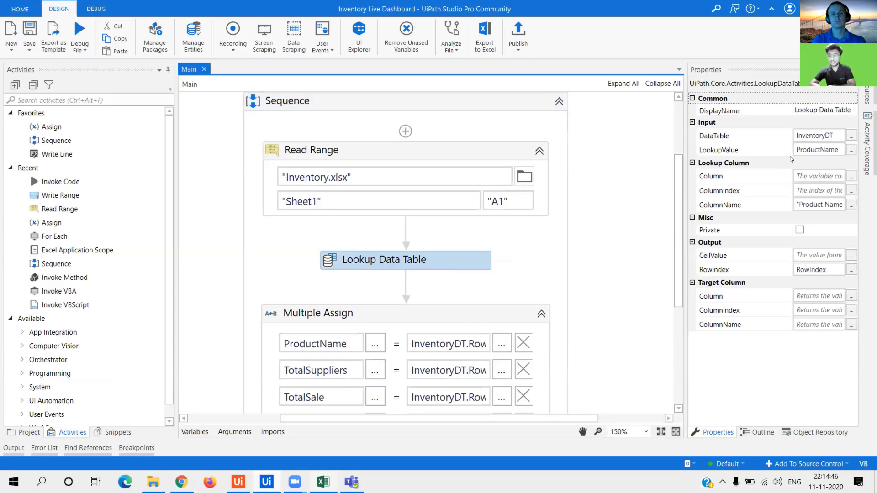
left_click(242, 434)
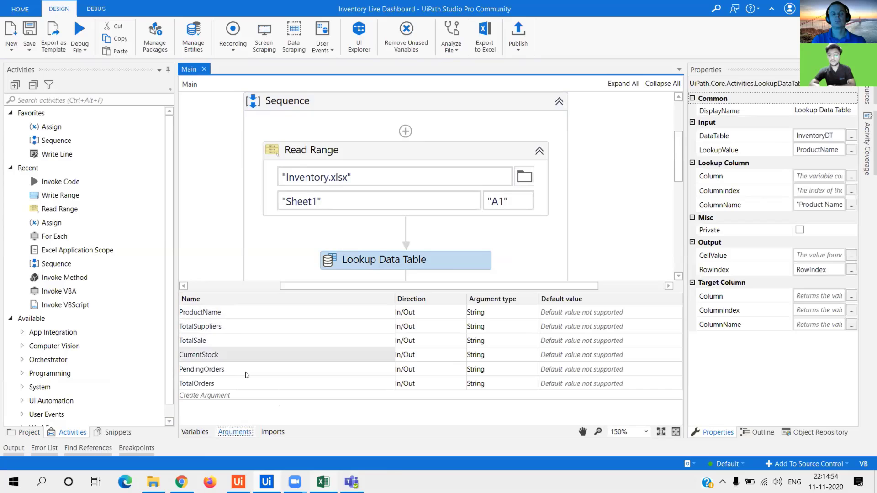
left_click(233, 432)
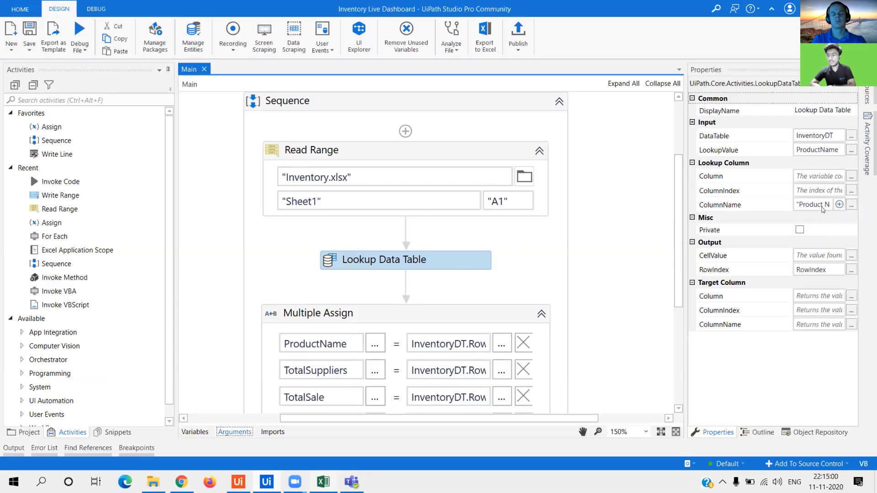
Check the Product Name column header in the Inventory workbook in Excel and return to the Lookup Data Table's row index output in UiPath Studio.
left_click(323, 481)
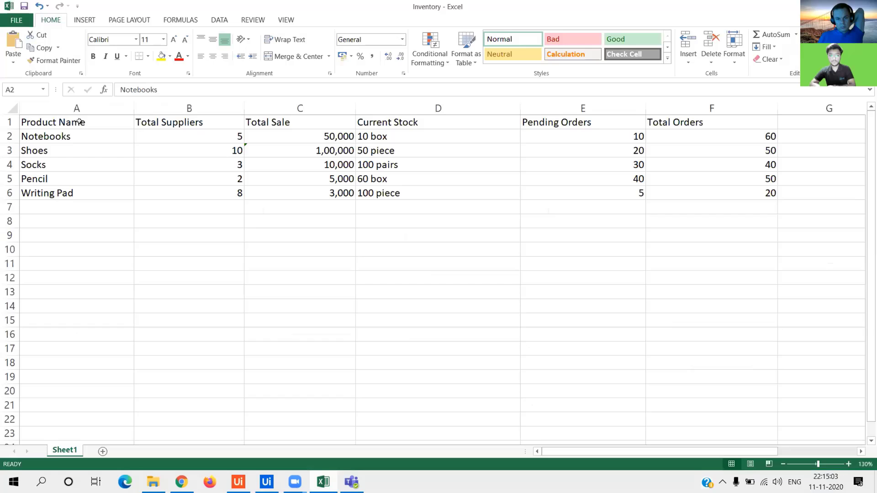
left_click(79, 121)
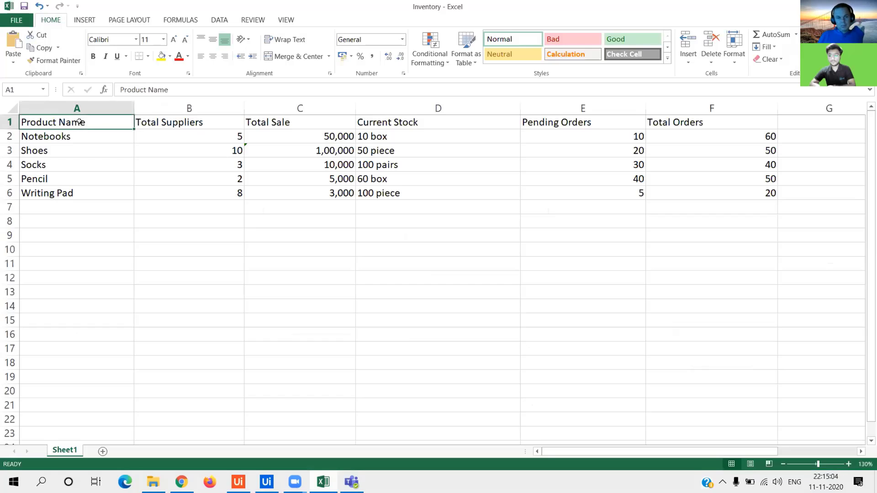
left_click(832, 6)
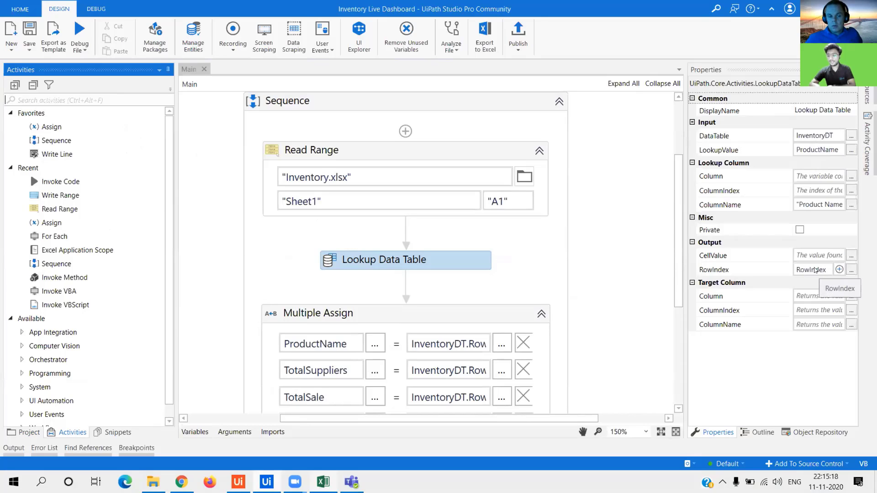
Switch to the Inventory workbook in Excel and go through the Notebooks row's values across to the Total Orders column.
left_click(323, 482)
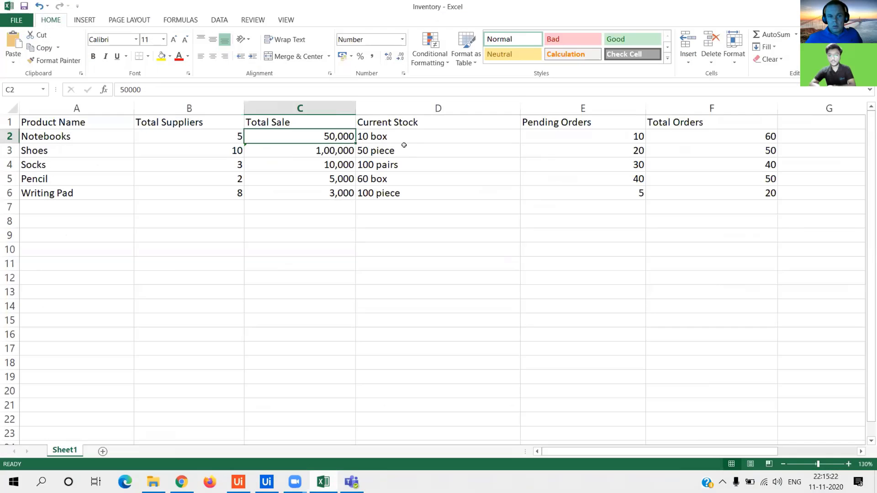
left_click(409, 135)
left_click(571, 145)
left_click(675, 132)
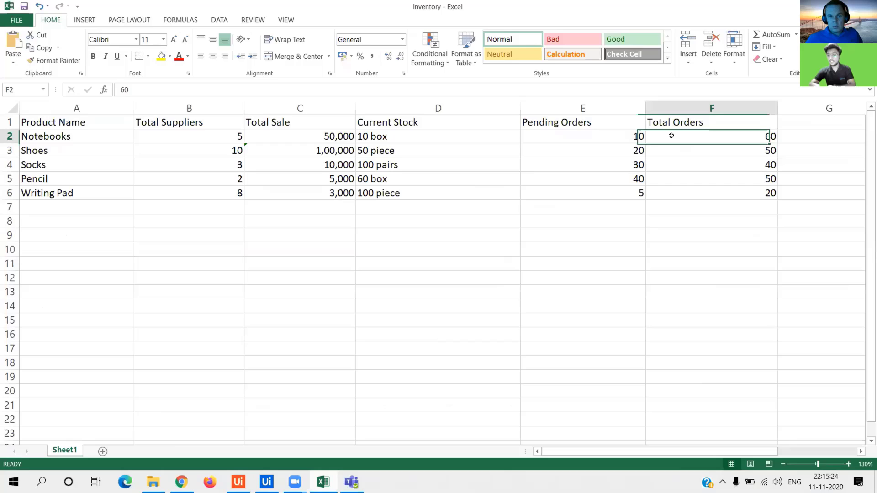
Review the Notebooks row's pending orders and product name, and recheck its suppliers, sale, stock and order cells through column F.
left_click(606, 131)
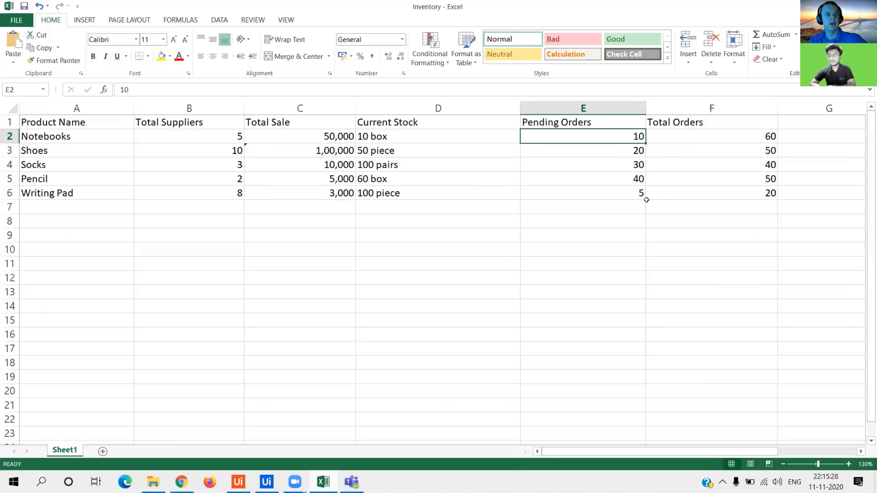
left_click(100, 135)
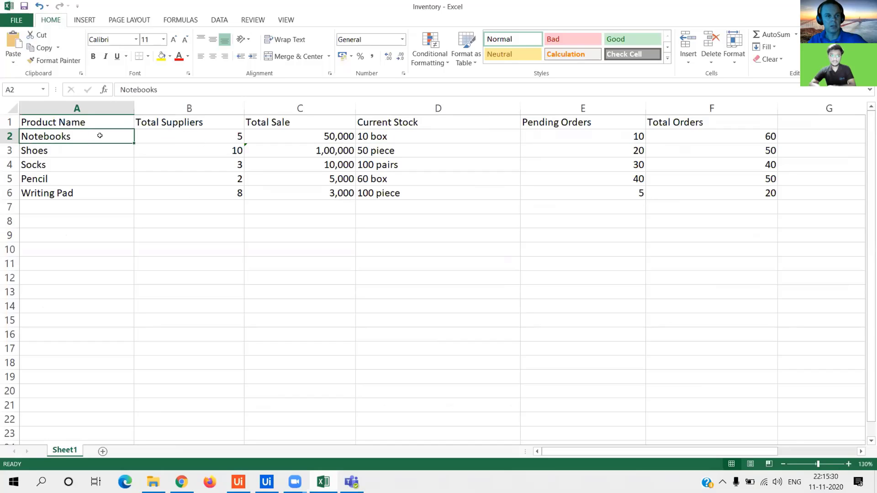
left_click(196, 136)
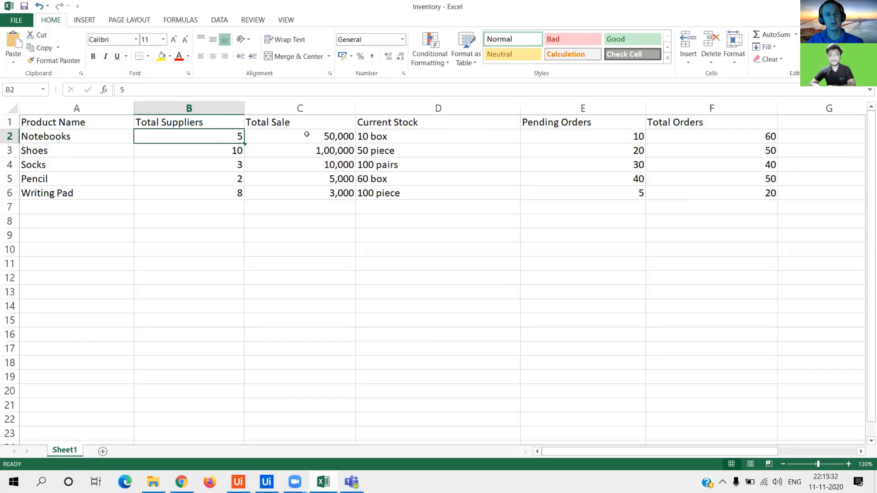
left_click(309, 133)
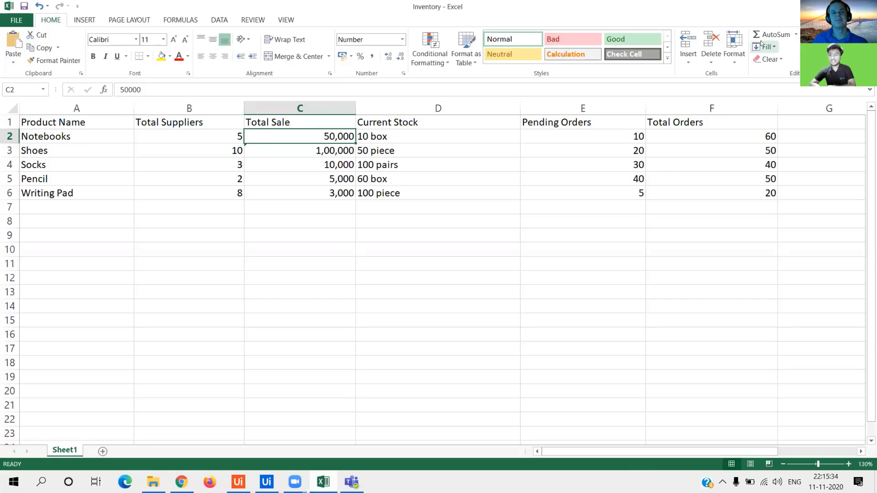
left_click(188, 136)
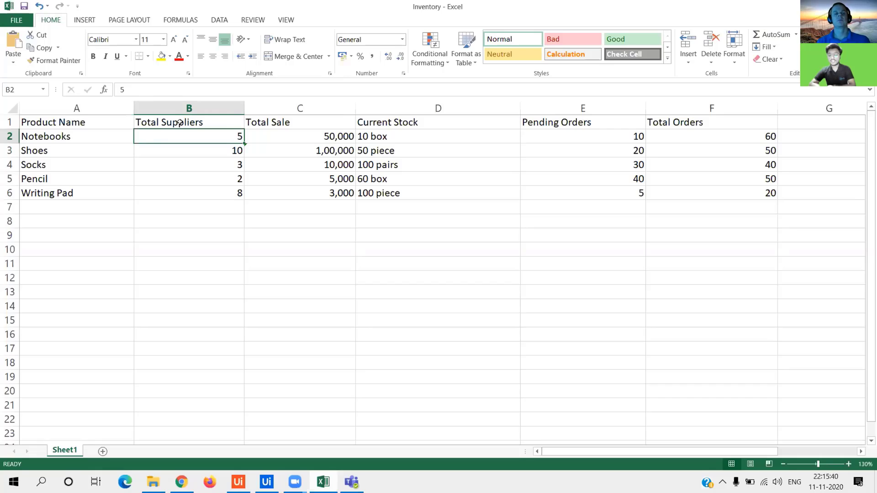
left_click(284, 138)
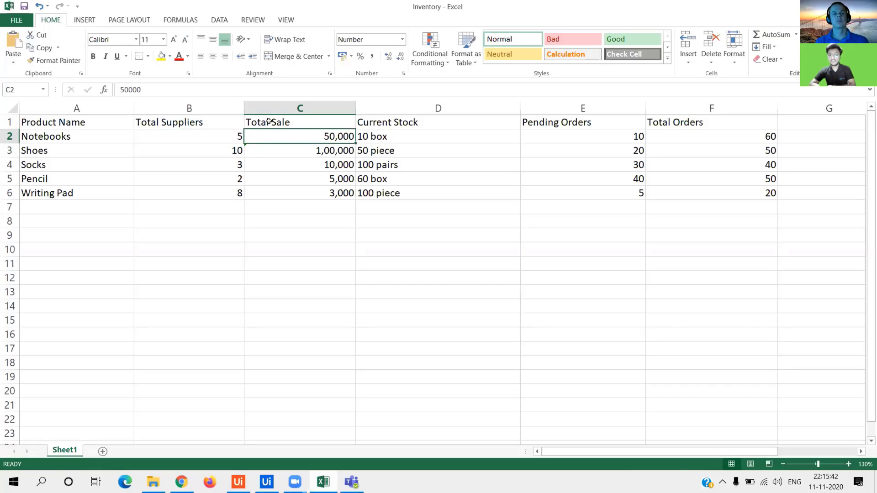
left_click(407, 135)
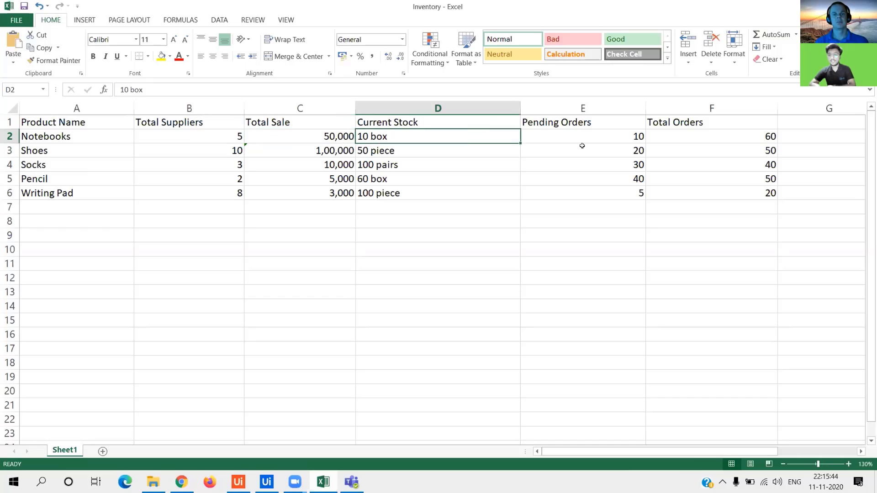
left_click(590, 137)
left_click(676, 125)
left_click(679, 134)
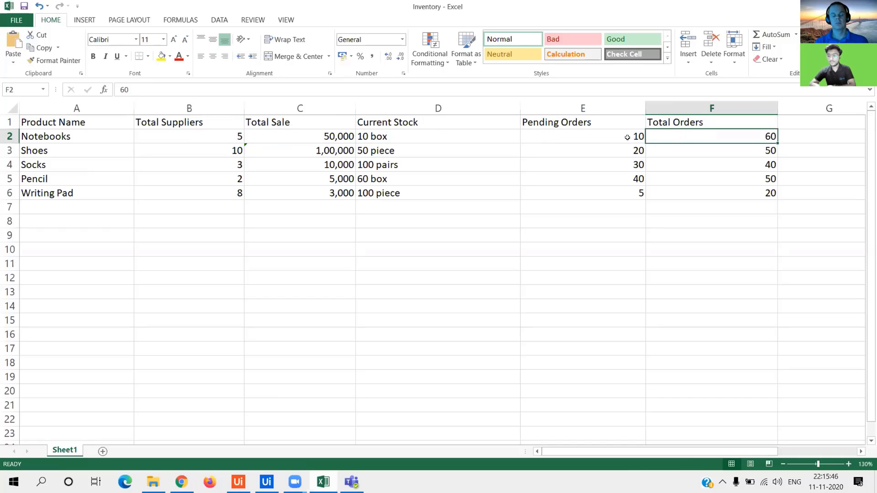
Select the header cells from Product Name through Total Orders (A1:F1) in the Inventory sheet.
left_click(80, 127)
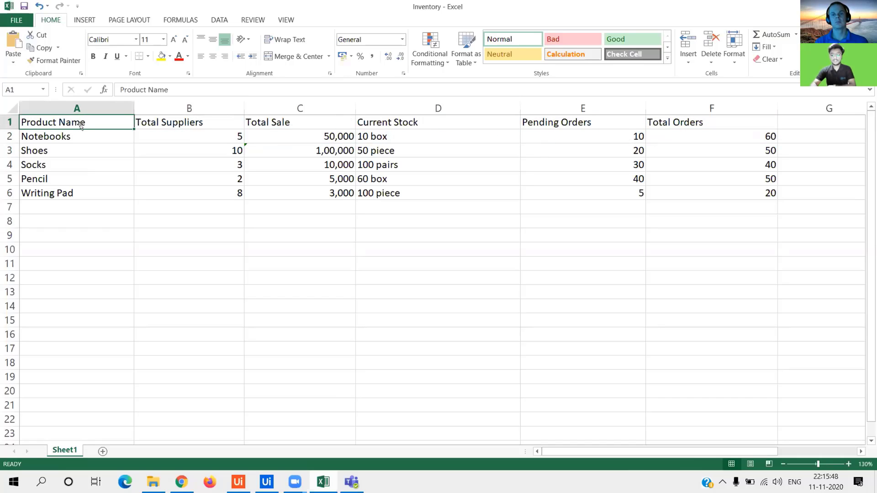
key("shift+Right")
key("shift+Right")
key("shift+Right")
key("shift+Right")
key("shift+Right")
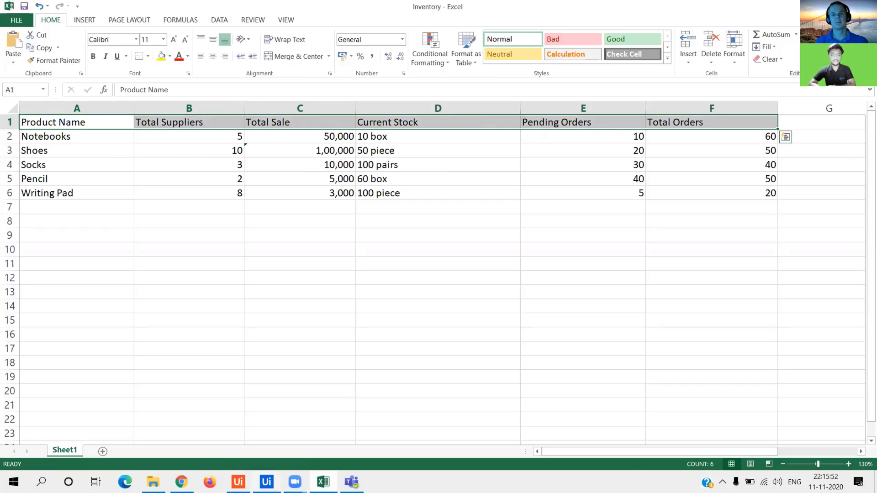
Switch to UiPath Studio and review the workflow's argument list, closing it after comparing the names with the sheet headers.
key("alt+Tab")
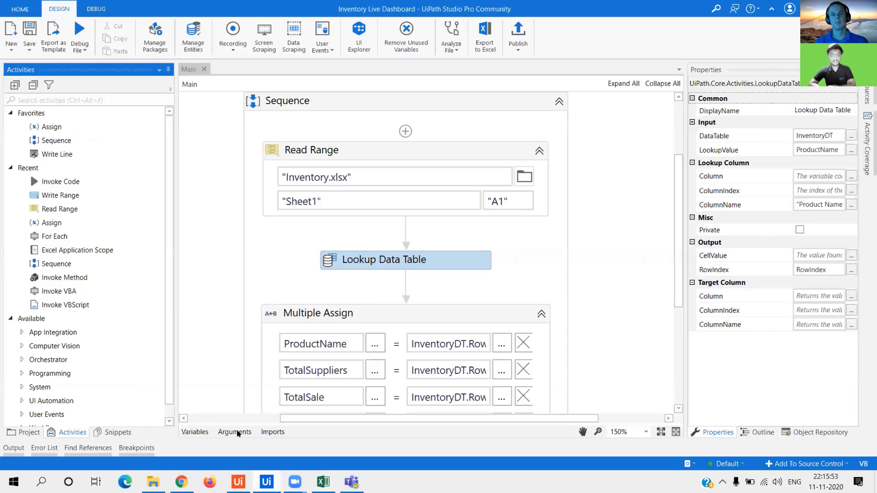
left_click(238, 432)
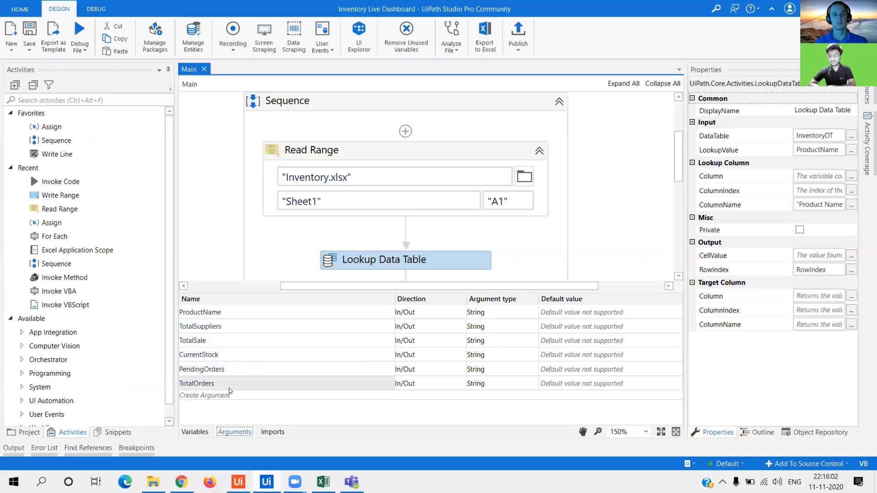
left_click(237, 433)
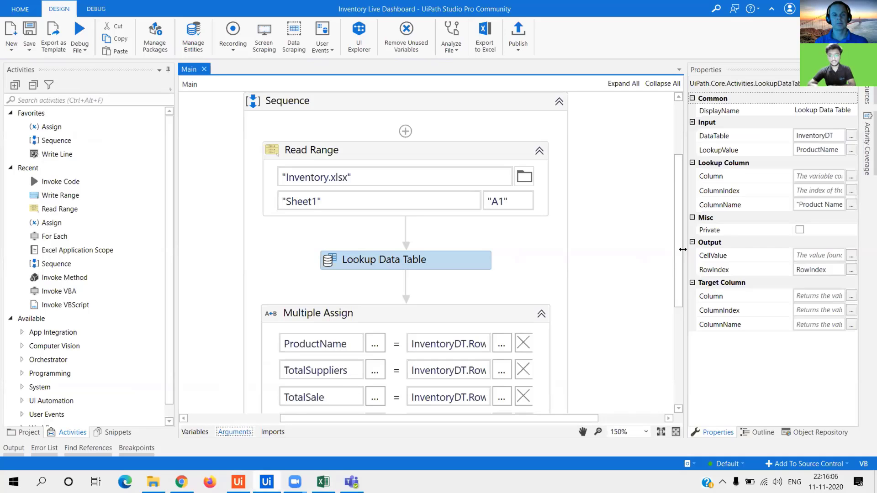
Examine the Multiple Assign activity's assignments alongside the Lookup Data Table activity's properties.
left_click(653, 243)
scroll(591, 240, "down", 5)
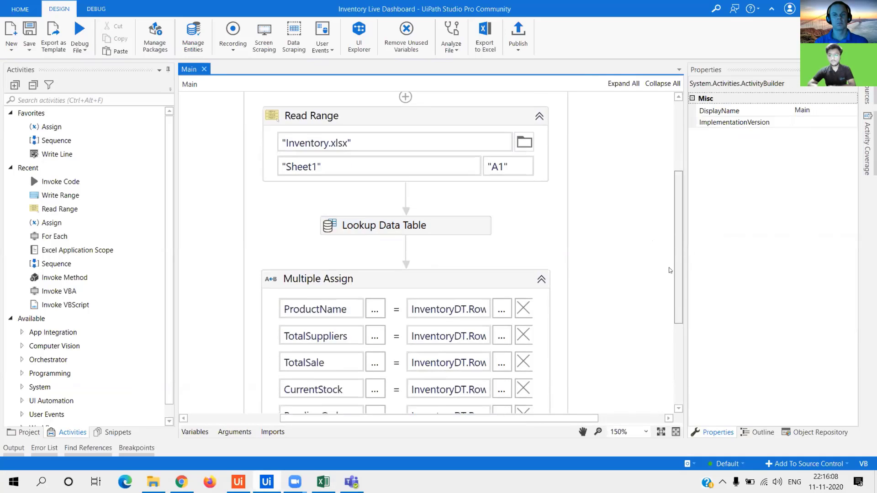
left_click(476, 177)
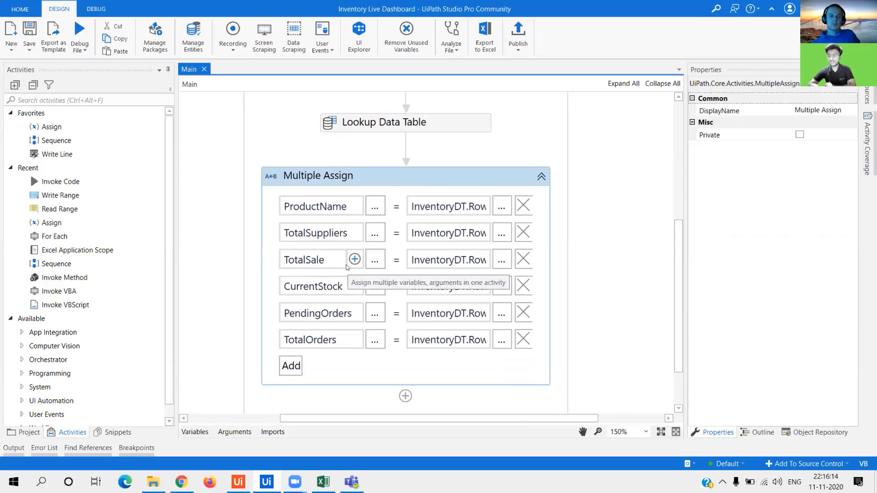
left_click(457, 128)
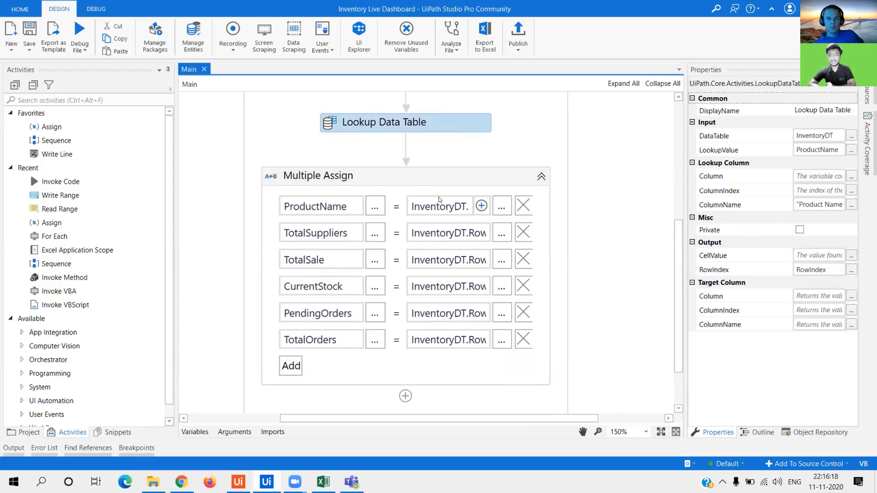
left_click(425, 175)
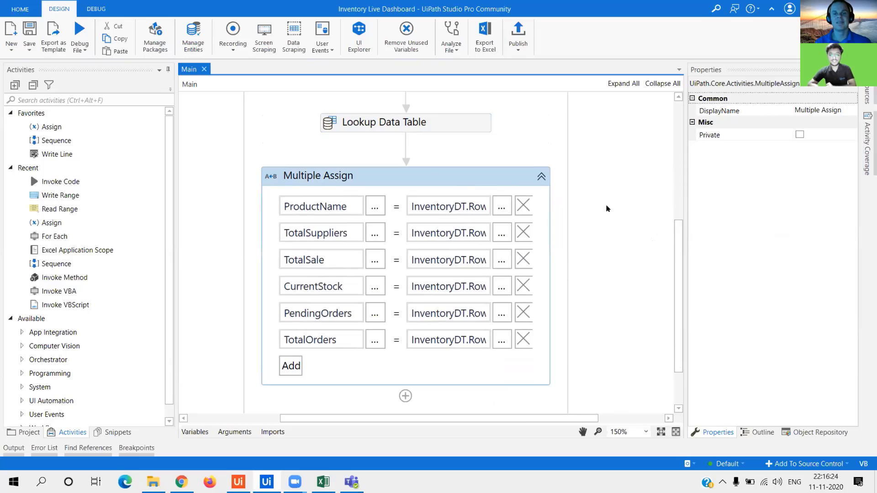
Examine the TotalSuppliers value expression in an enlarged expression editor, covering the data table, row index, column name and string conversion.
left_click(501, 234)
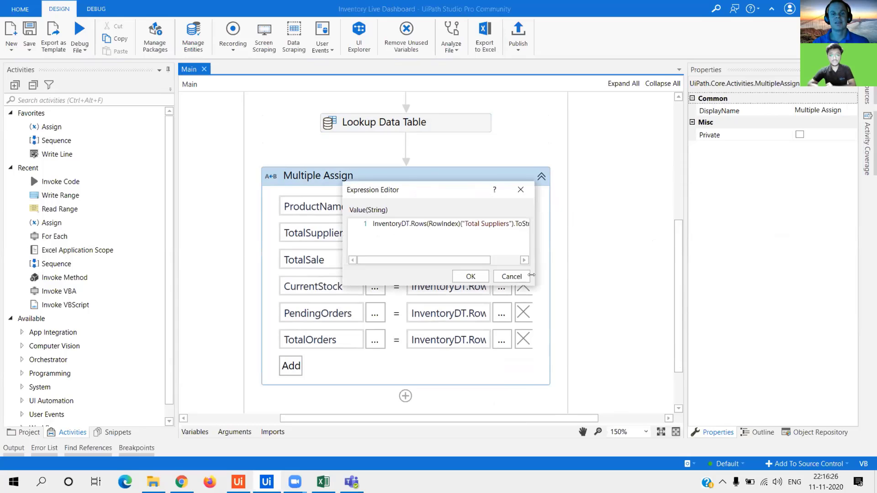
left_click_drag(529, 284, 691, 341)
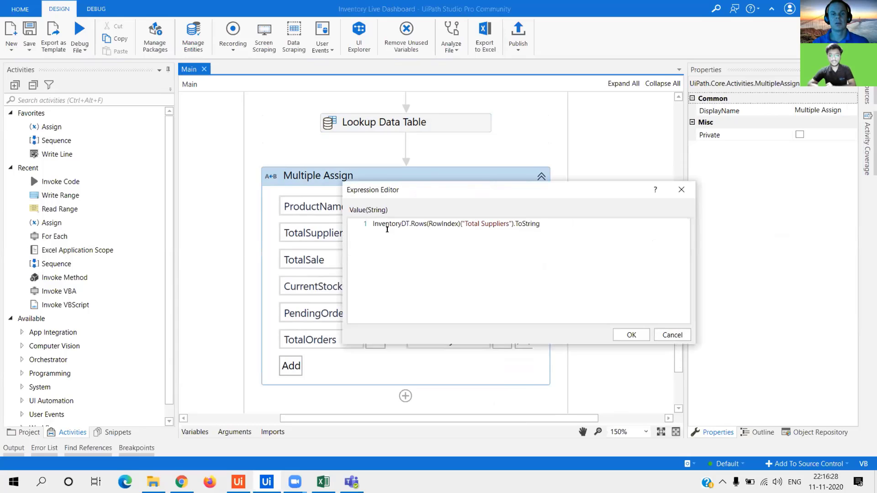
double_click(414, 224)
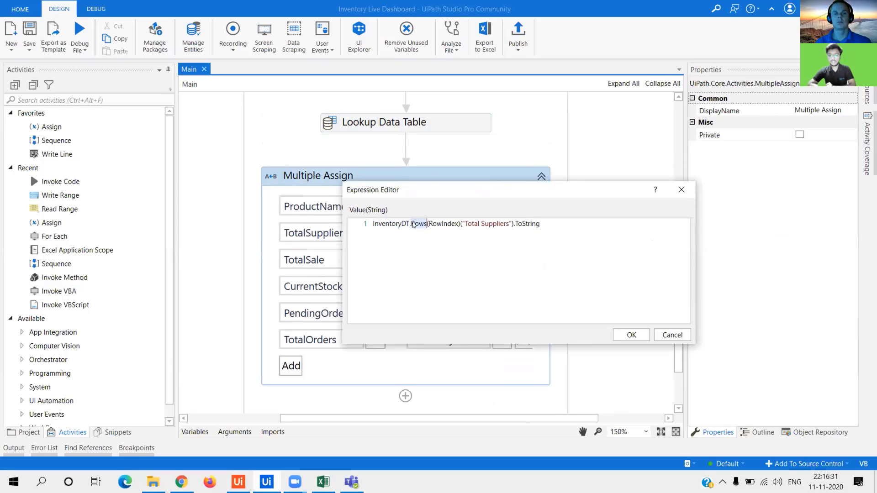
double_click(440, 224)
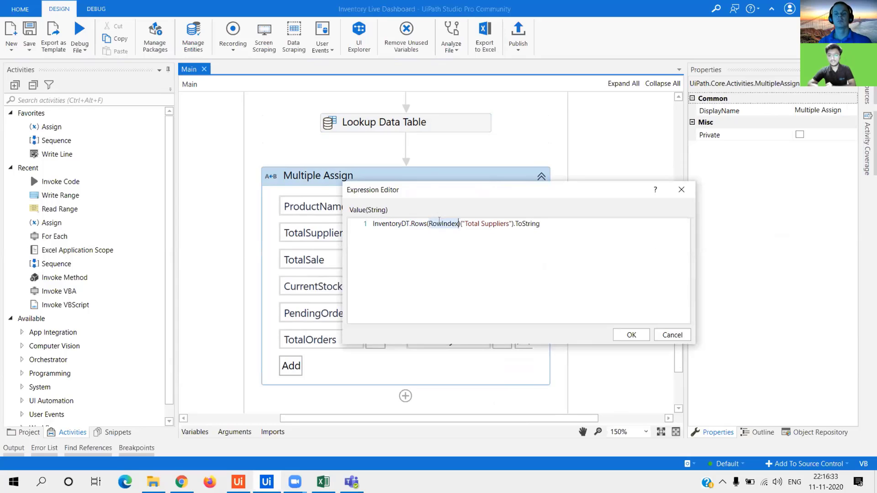
double_click(471, 223)
double_click(493, 224)
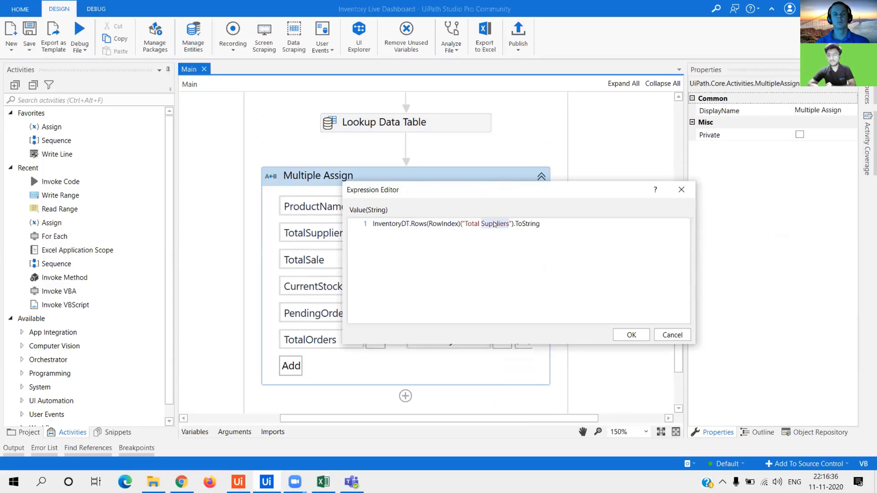
double_click(532, 223)
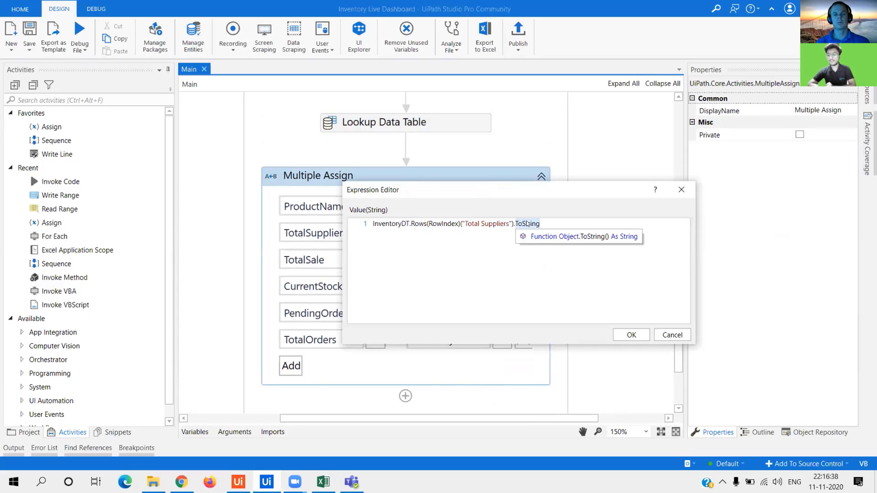
double_click(390, 227)
double_click(418, 224)
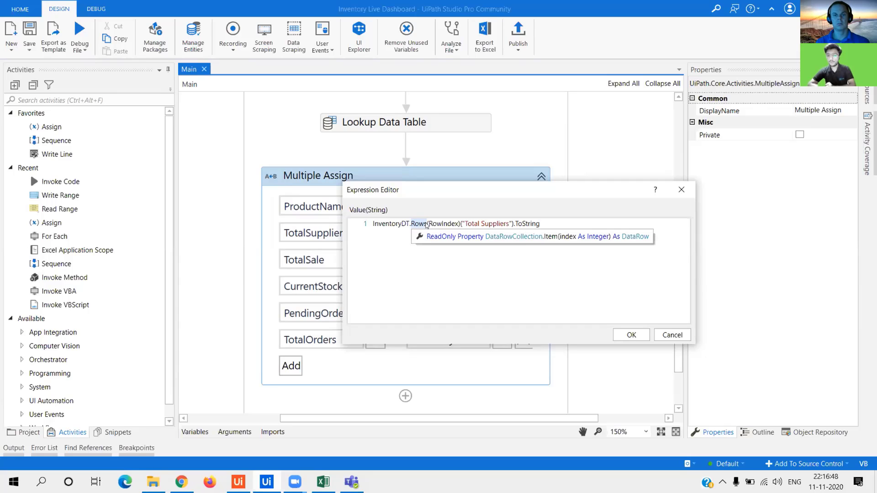
left_click(443, 223)
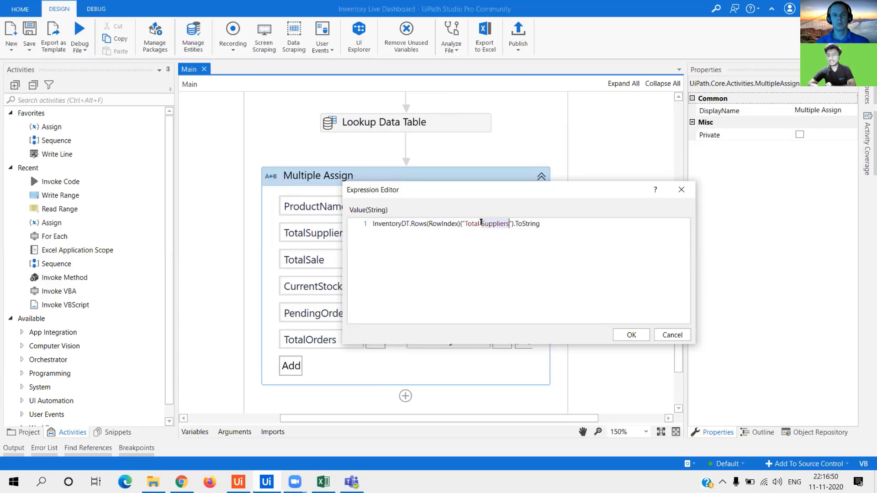
left_click(518, 224)
left_click(626, 337)
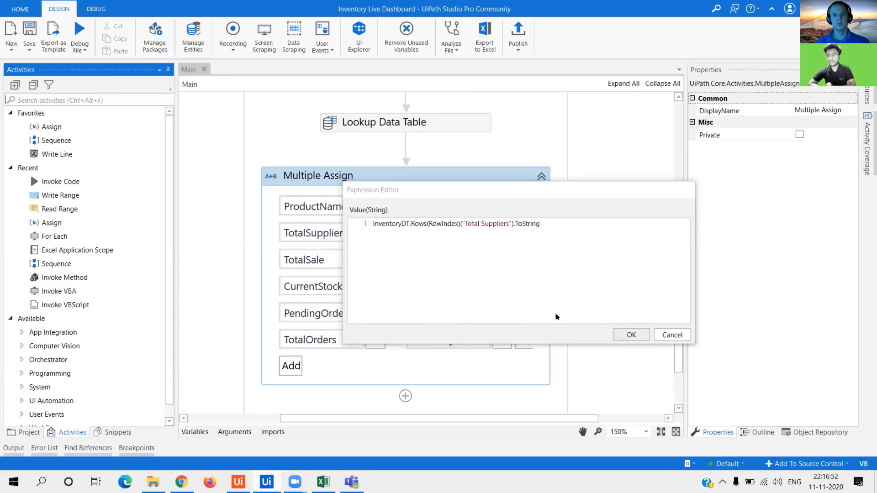
Check the value expressions assigned to TotalSale, CurrentStock, PendingOrders and TotalOrders in the Multiple Assign activity.
left_click(502, 260)
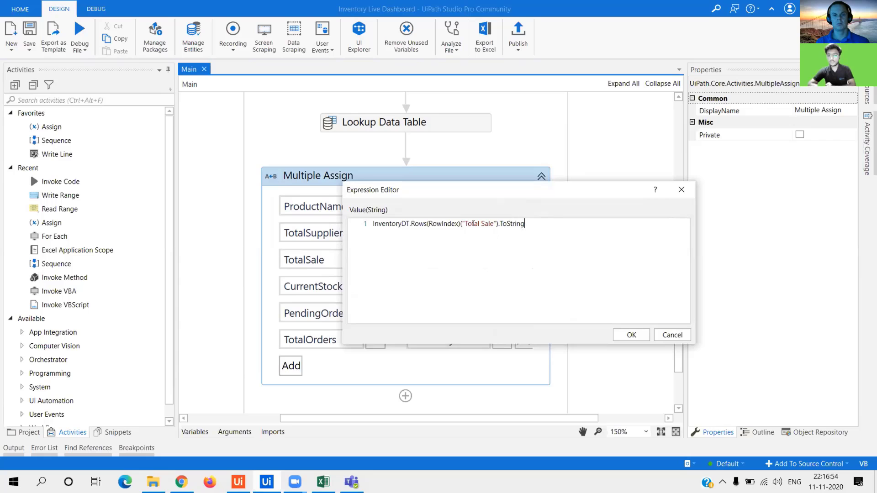
left_click(628, 335)
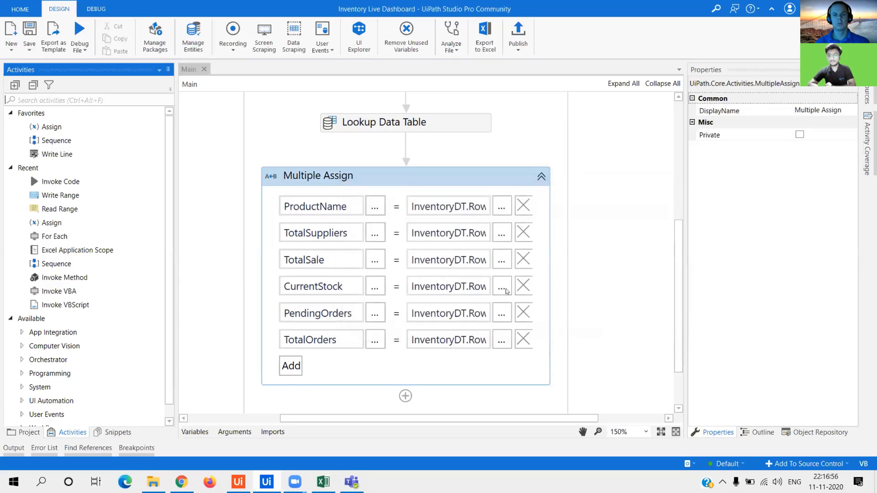
left_click(502, 287)
left_click(628, 334)
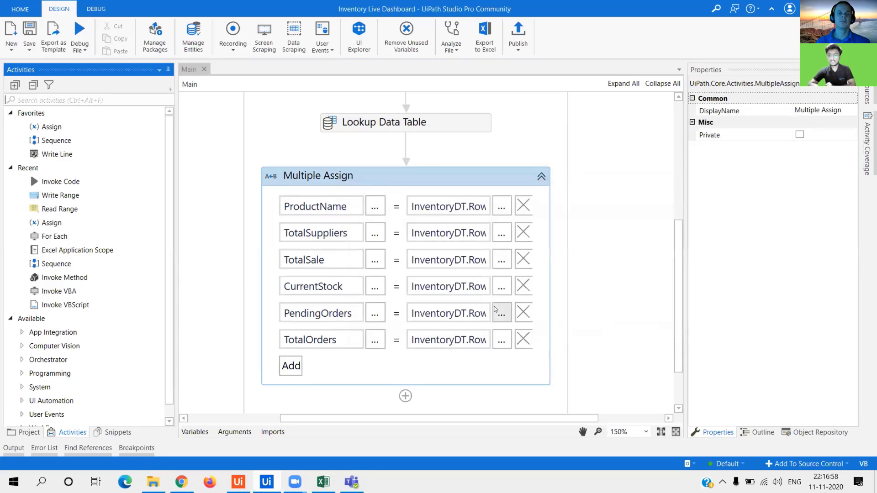
left_click(502, 313)
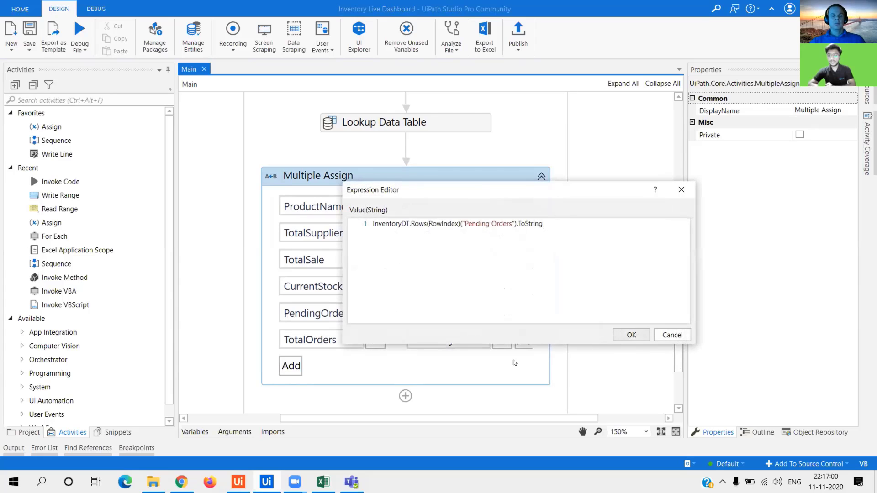
left_click(630, 334)
left_click(502, 340)
left_click(630, 334)
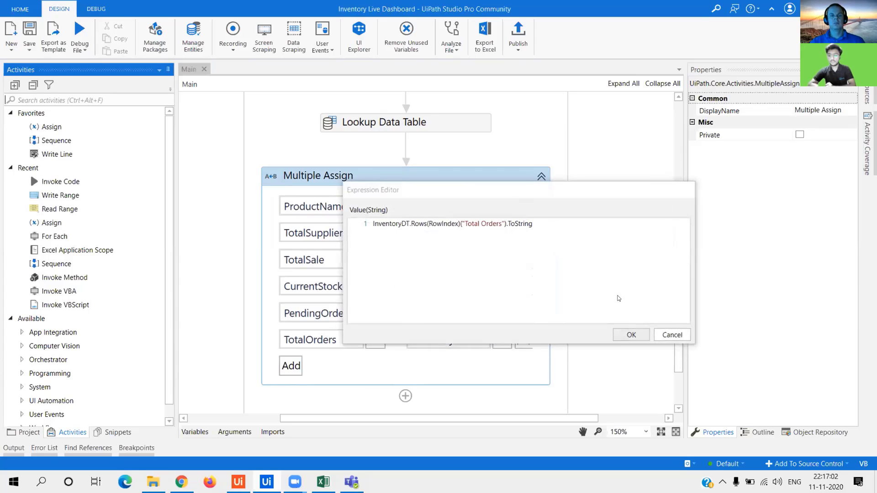
Collapse the Multiple Assign and Read Range activities in the main sequence.
left_click(618, 297)
mouse_move(679, 273)
left_mouse_down()
mouse_move(679, 177)
mouse_move(690, 263)
left_mouse_up()
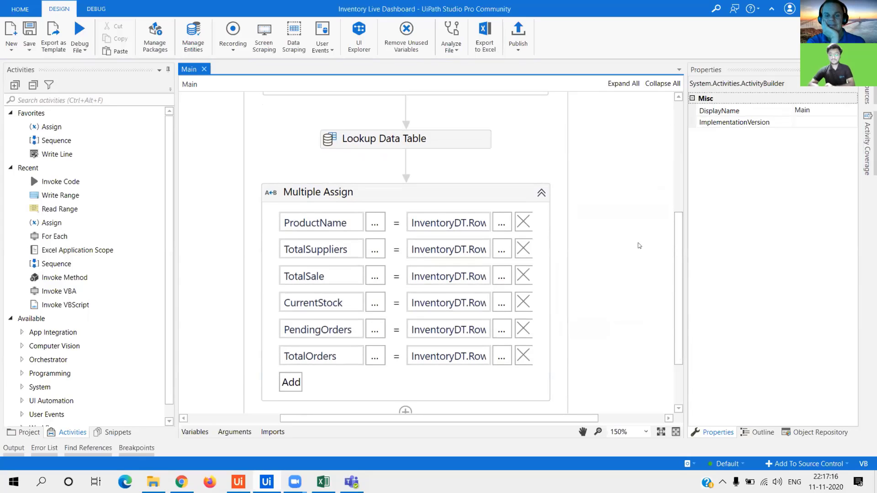
left_click(541, 192)
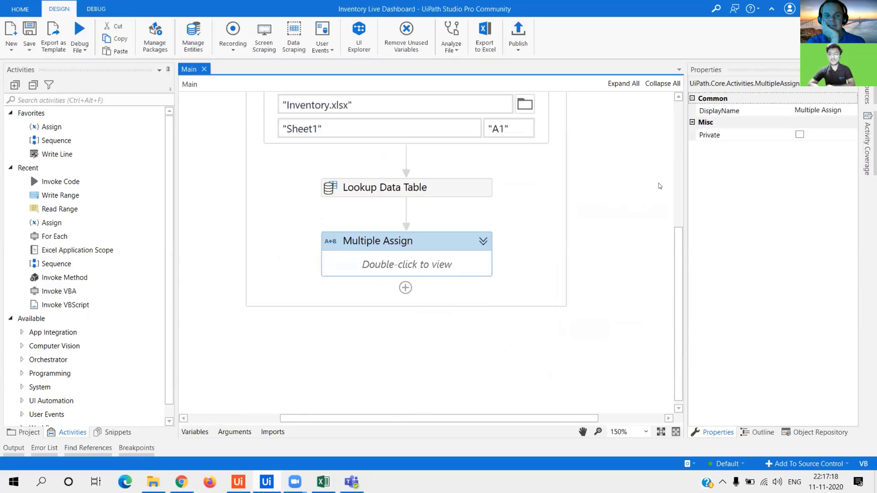
left_click_drag(674, 225, 674, 161)
left_click(537, 206)
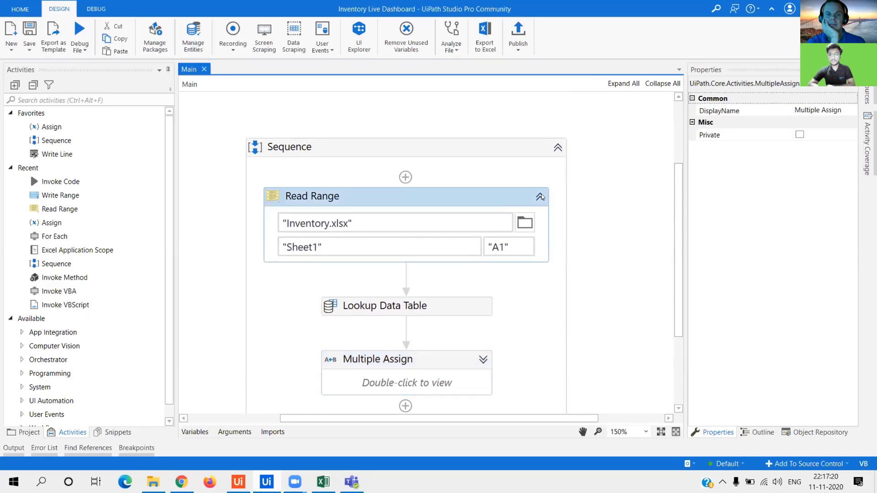
left_click(540, 196)
left_click(573, 187)
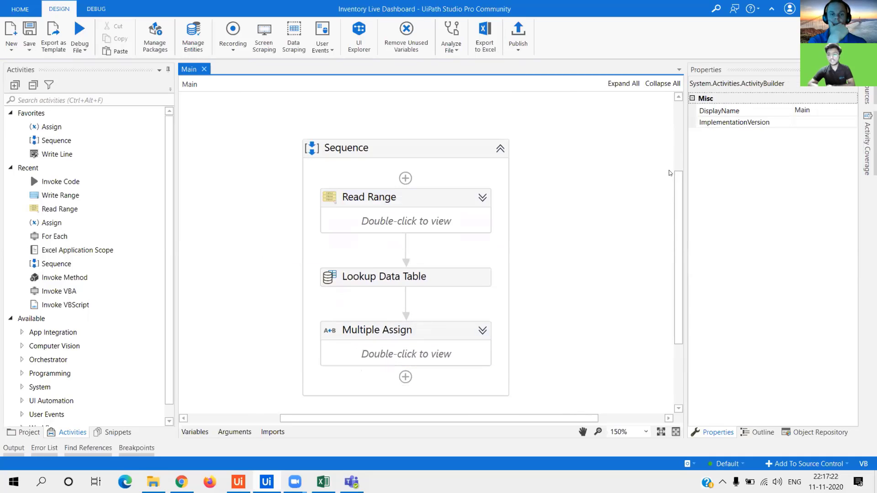
Expand the Multiple Assign and Read Range activities and look over the whole sequence from the workbook read to the argument assignments.
left_click_drag(674, 175, 669, 212)
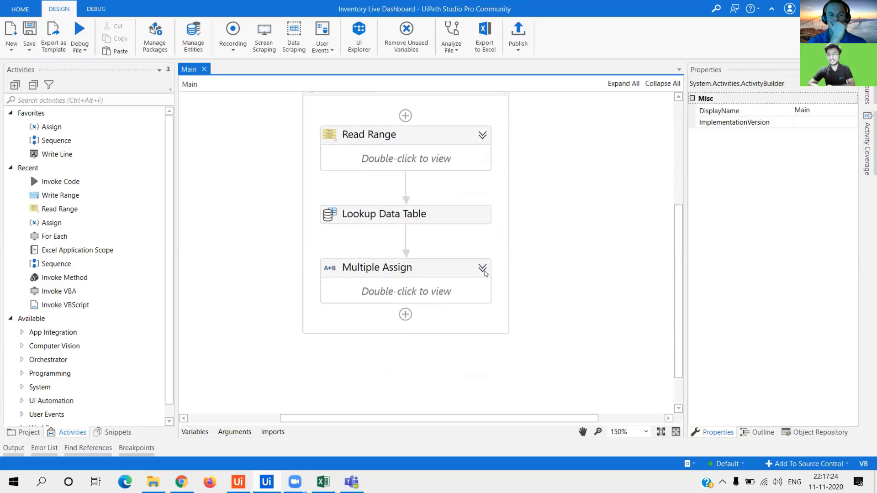
left_click(483, 270)
left_click(541, 205)
left_click(578, 210)
left_click(484, 269)
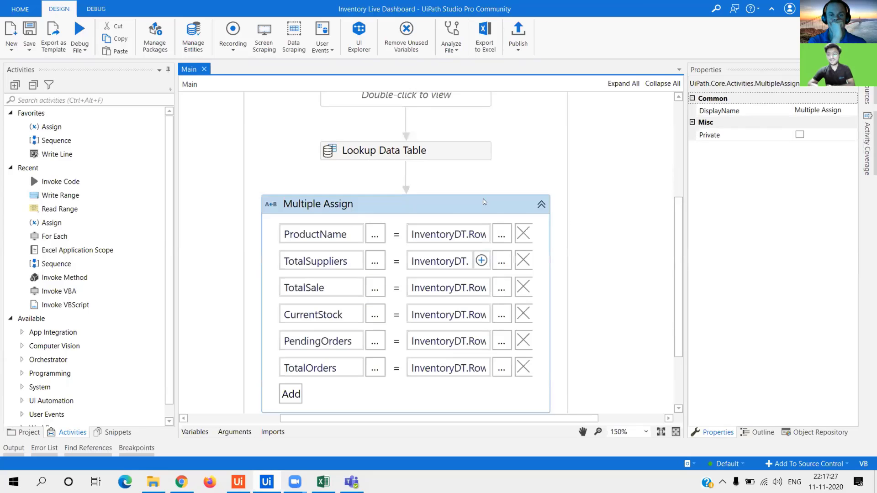
left_click(679, 188)
left_click(482, 262)
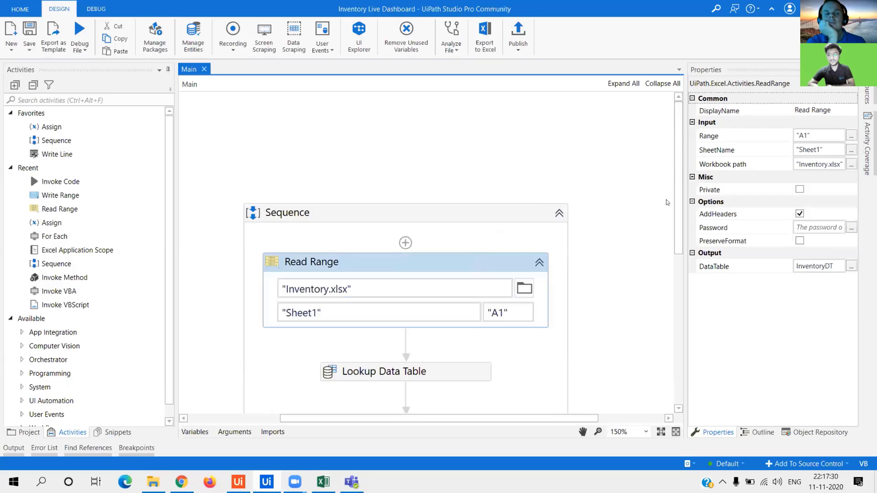
left_click(673, 190)
left_click_drag(677, 187, 680, 251)
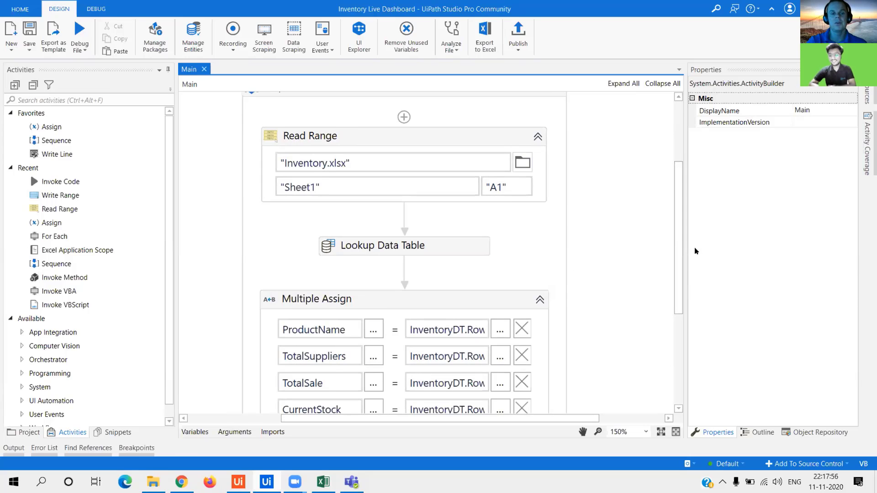
left_click_drag(679, 233, 693, 329)
scroll(679, 251, "up", 10)
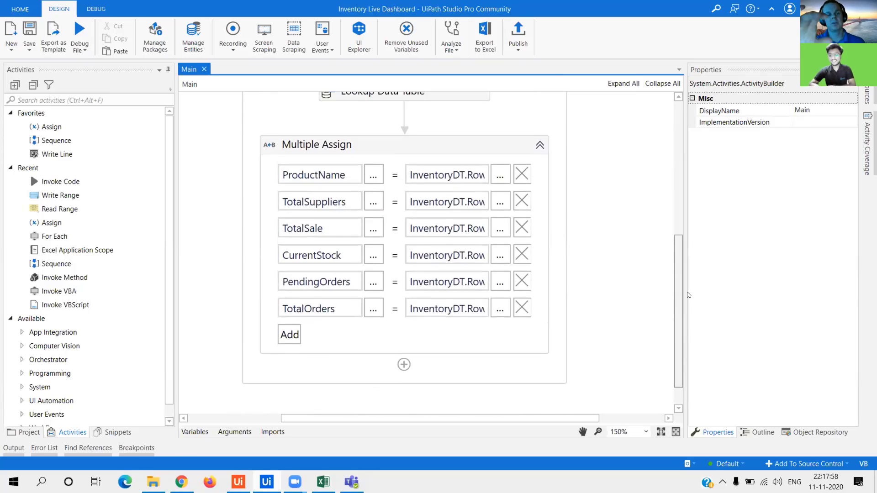
scroll(683, 259, "down", 10)
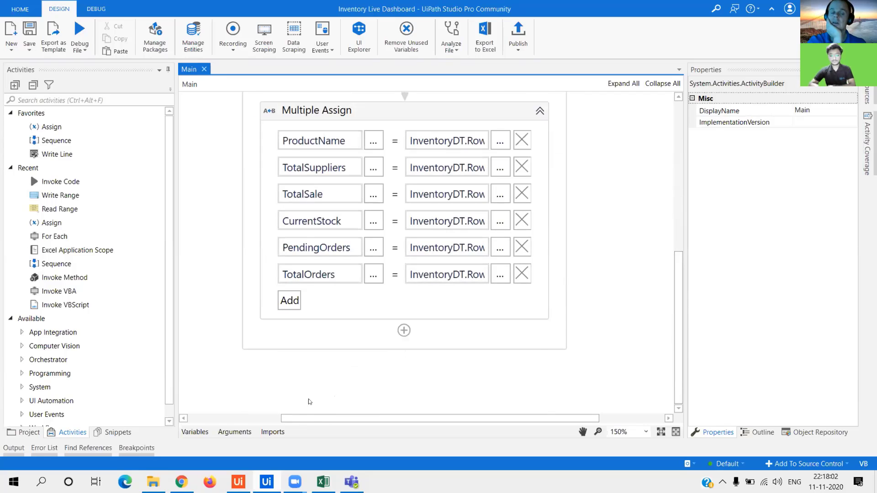
Examine the workflow's arguments with their directions and types, and compare them with the variables list.
left_click(235, 432)
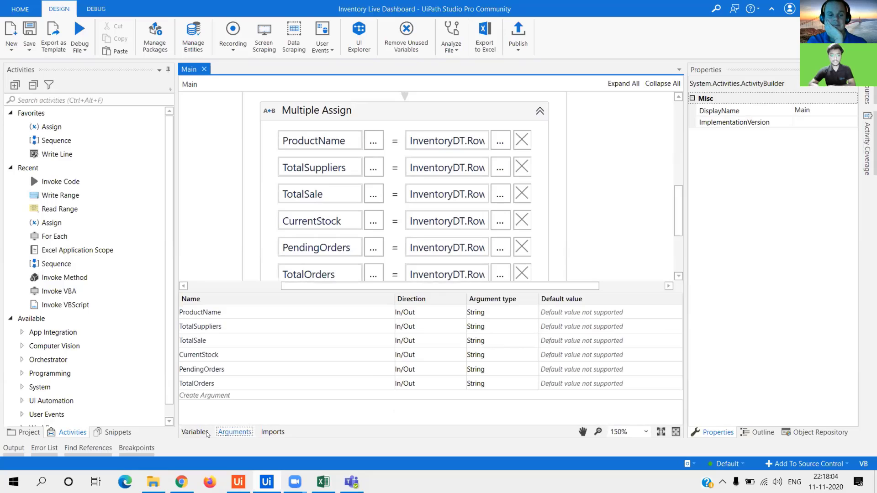
left_click(194, 431)
left_click(234, 432)
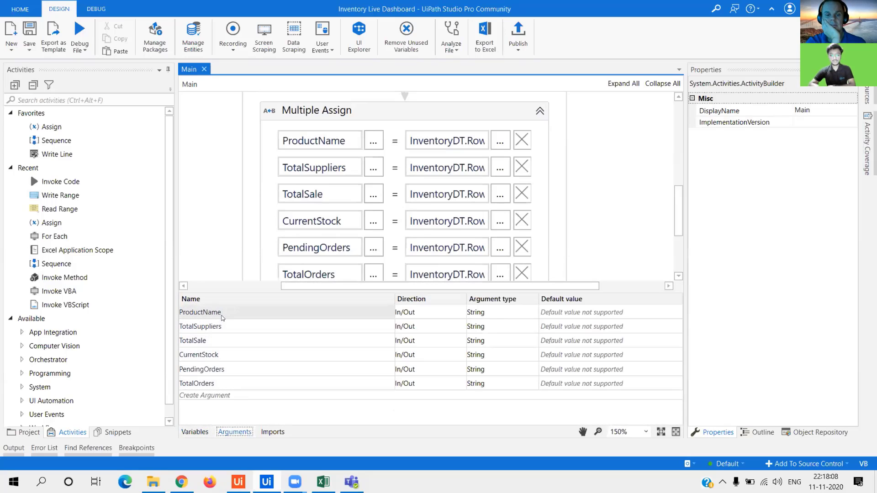
left_click(236, 434)
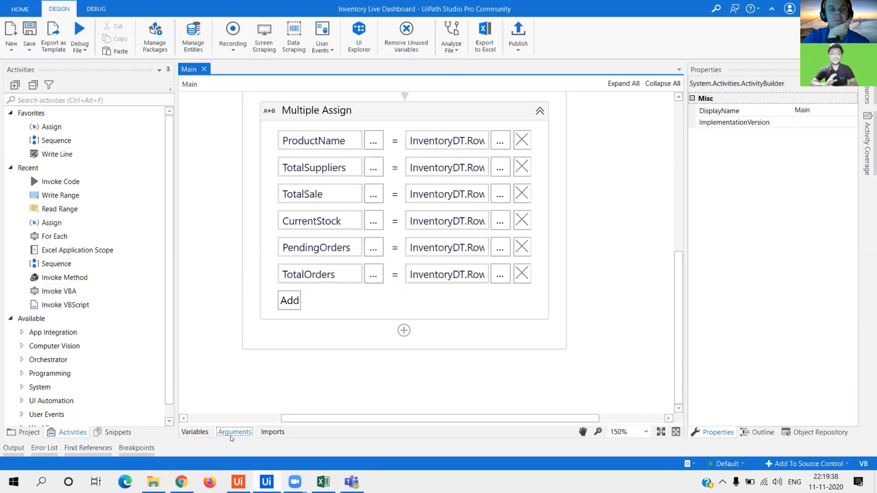
left_click(230, 436)
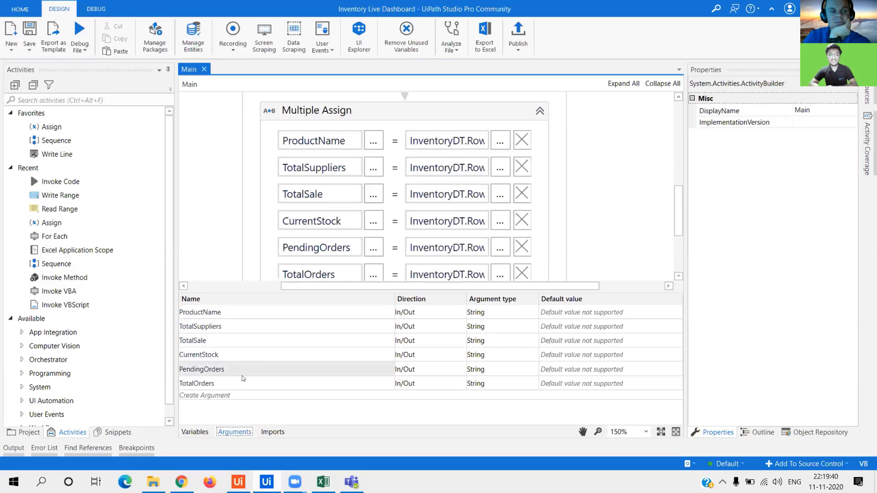
left_click(192, 434)
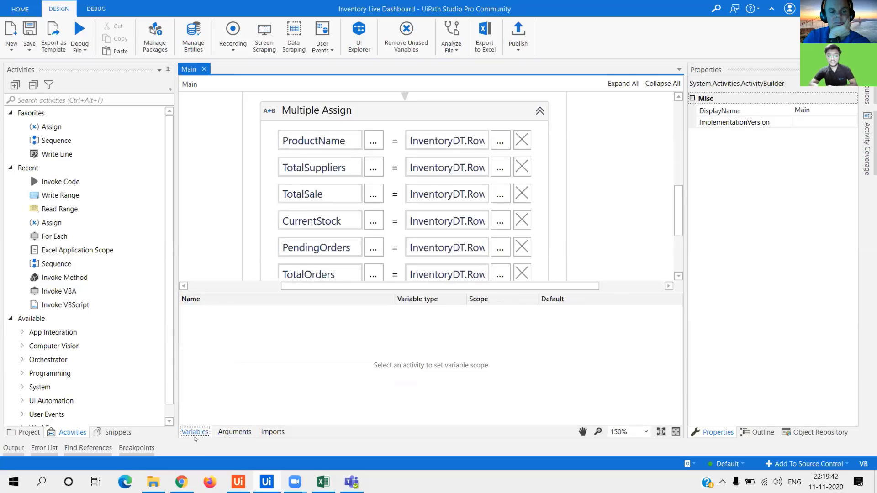
left_click(228, 434)
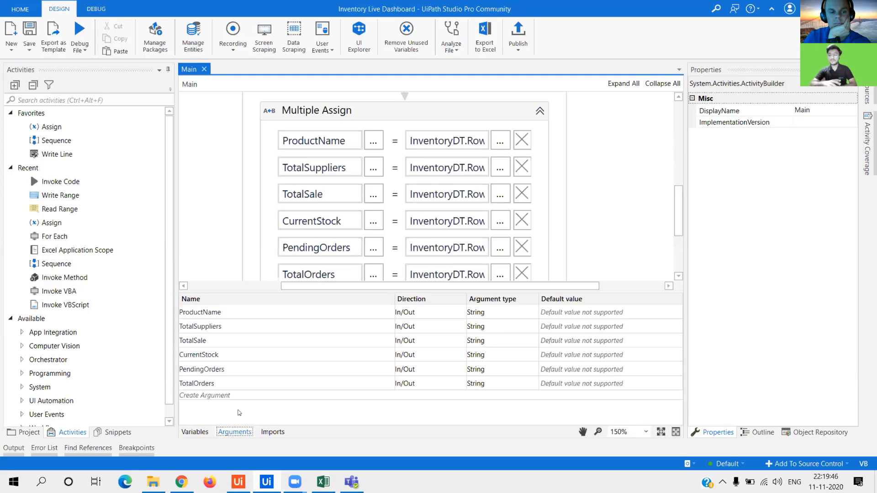
left_click(221, 434)
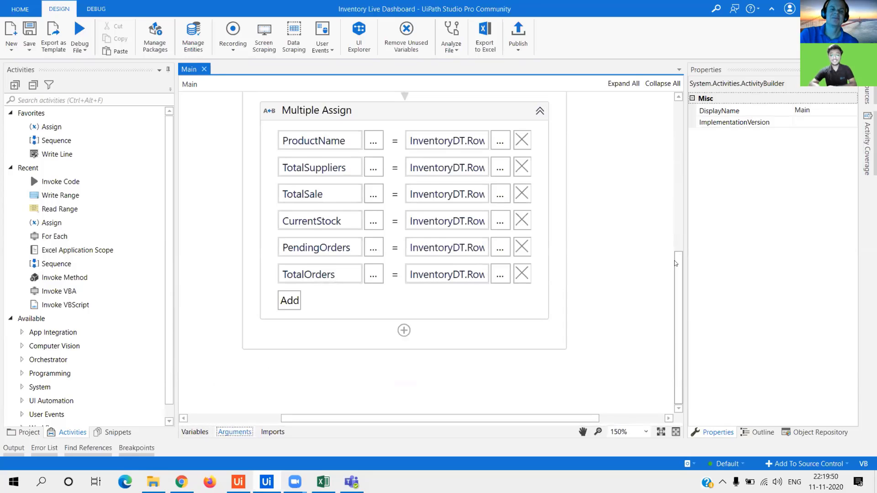
Switch to UiPath Assistant, check the robot's Orchestrator connection status, and minimize the Assistant.
scroll(671, 262, "up", 1)
scroll(676, 256, "up", 3)
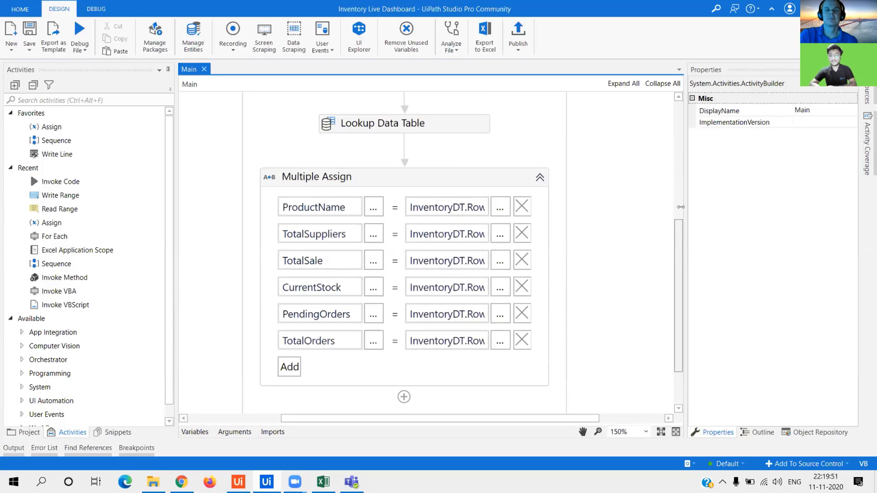
left_click(238, 482)
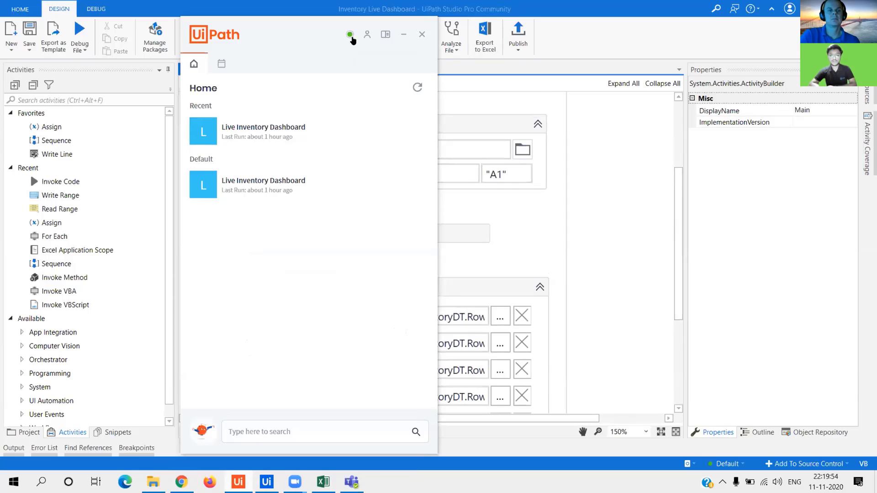
mouse_move(354, 40)
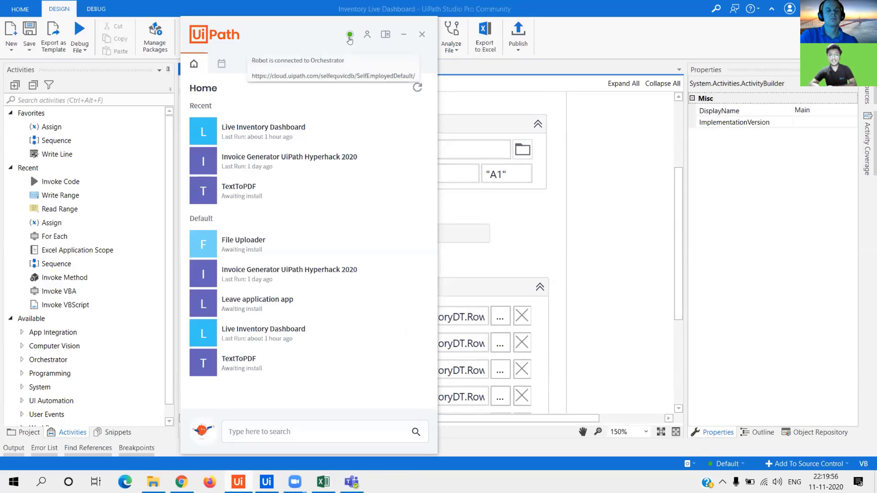
left_click(400, 40)
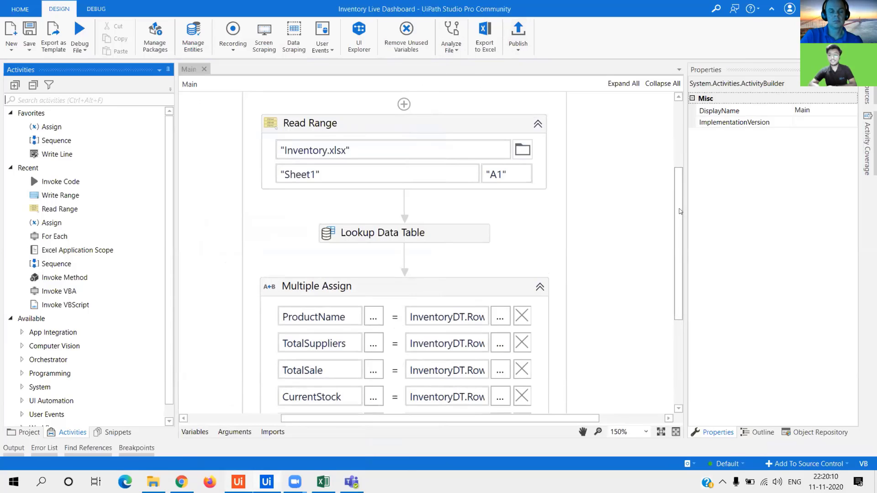
Collapse the main sequence and review the process's publish settings from package properties through publish options to certificate signing.
scroll(680, 211, "up", 3)
left_click(560, 201)
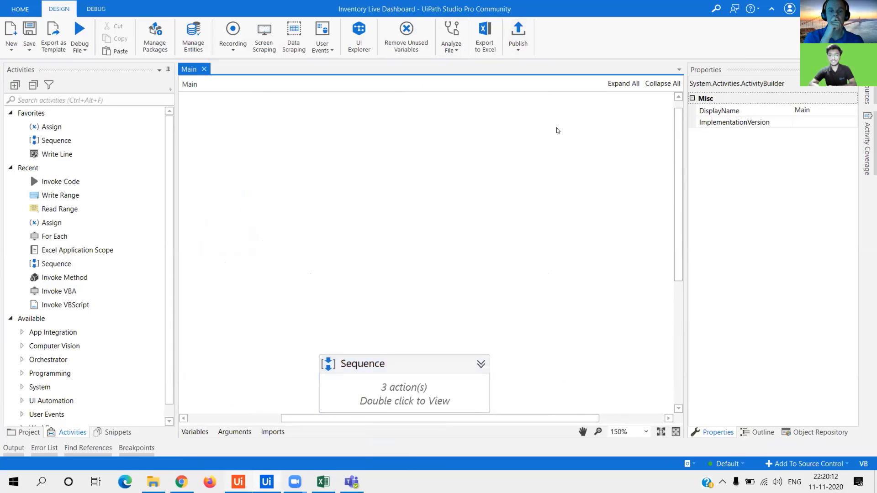
left_click(515, 29)
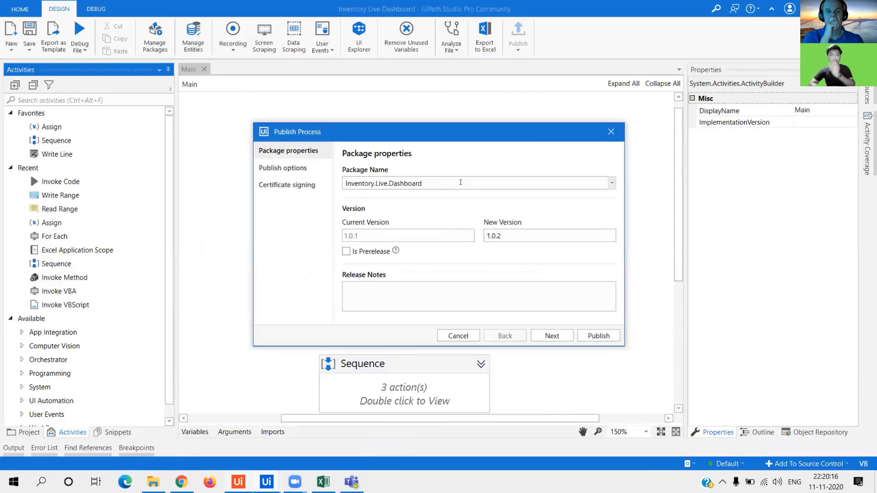
left_click(460, 182)
left_click(460, 182)
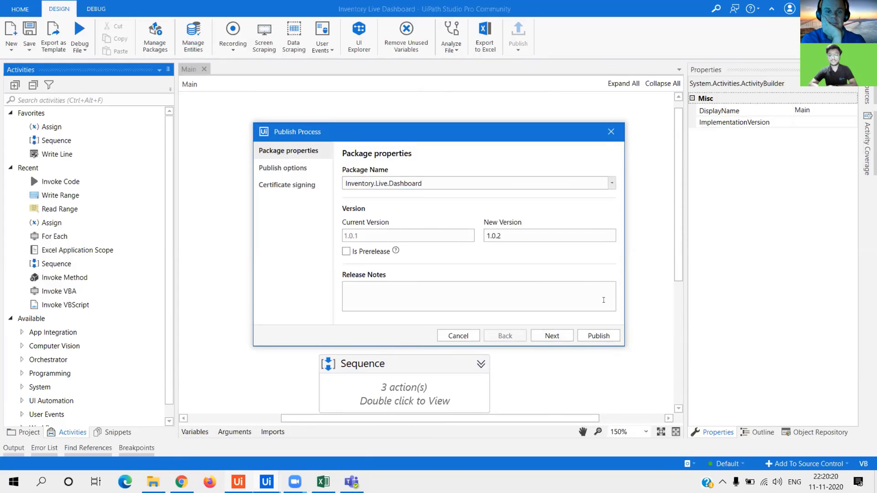
left_click(552, 336)
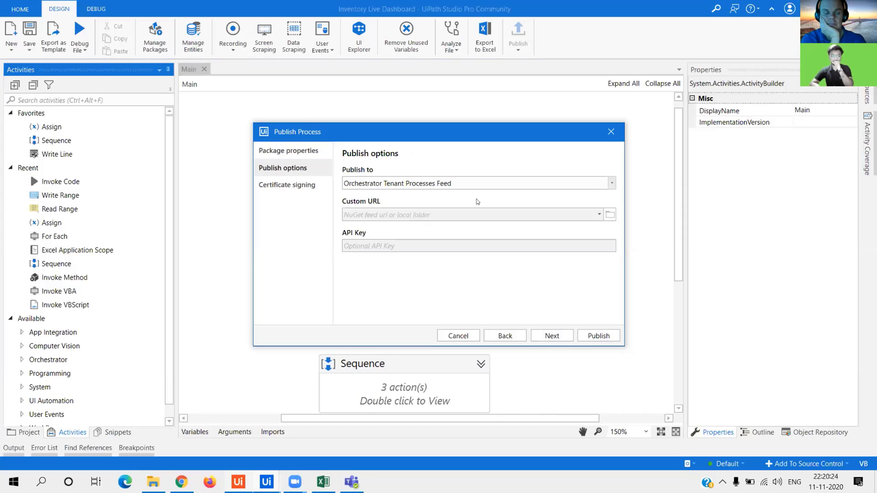
left_click(544, 338)
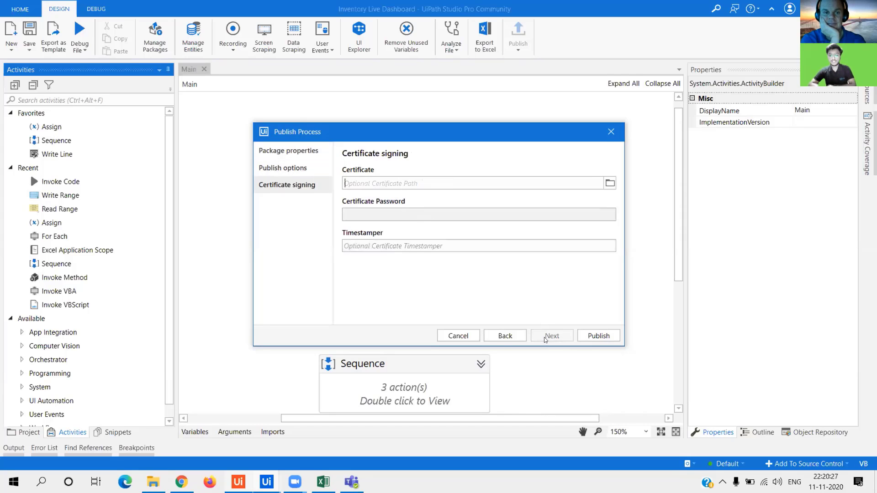
Return to the package name, recheck the publish options and certificate signing, and close the publish dialog without publishing.
left_click(505, 336)
left_click(504, 336)
left_click(461, 185)
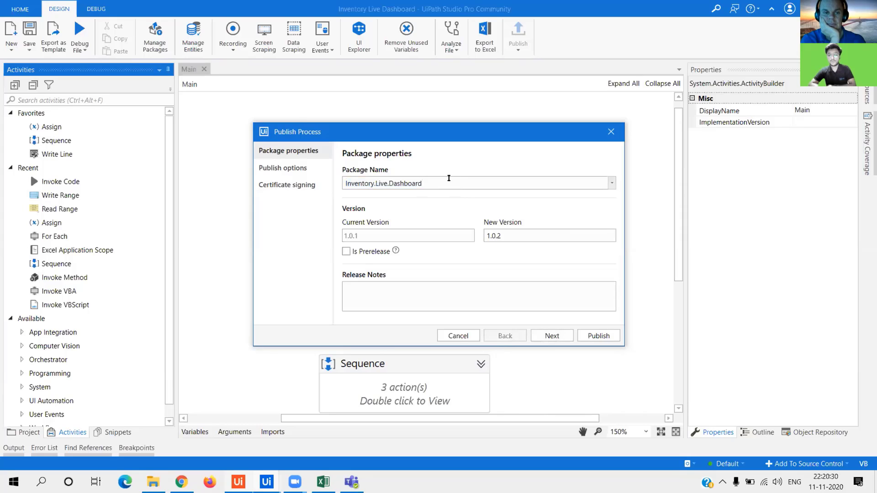
left_click_drag(450, 183, 346, 184)
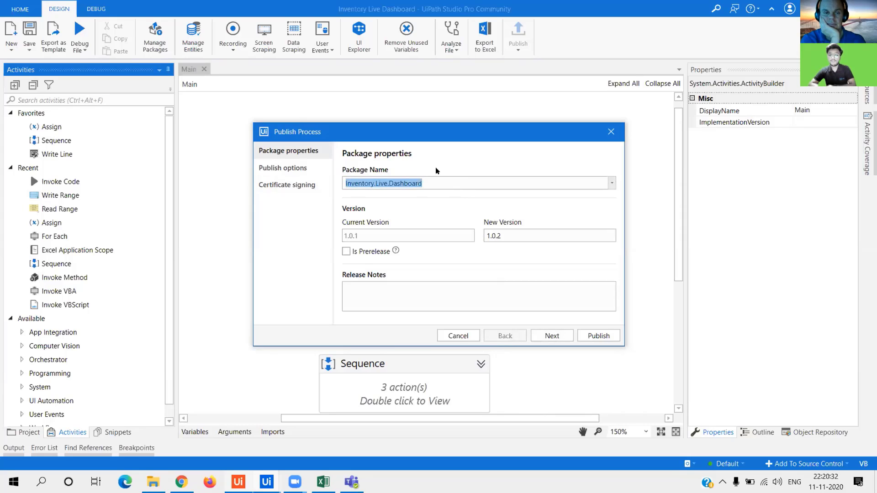
left_click(436, 181)
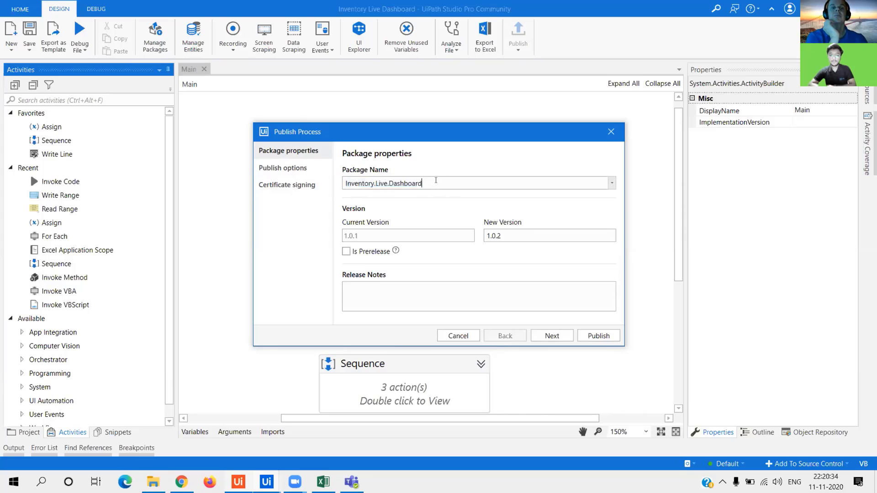
left_click(544, 337)
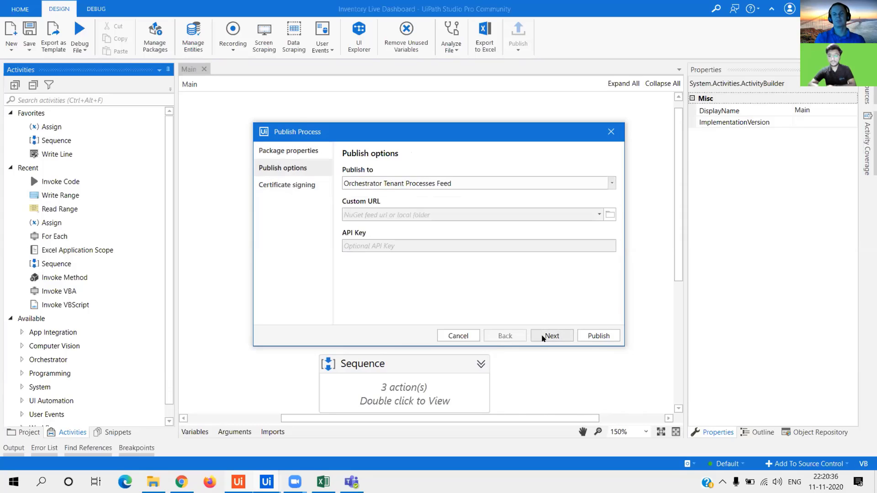
left_click(543, 337)
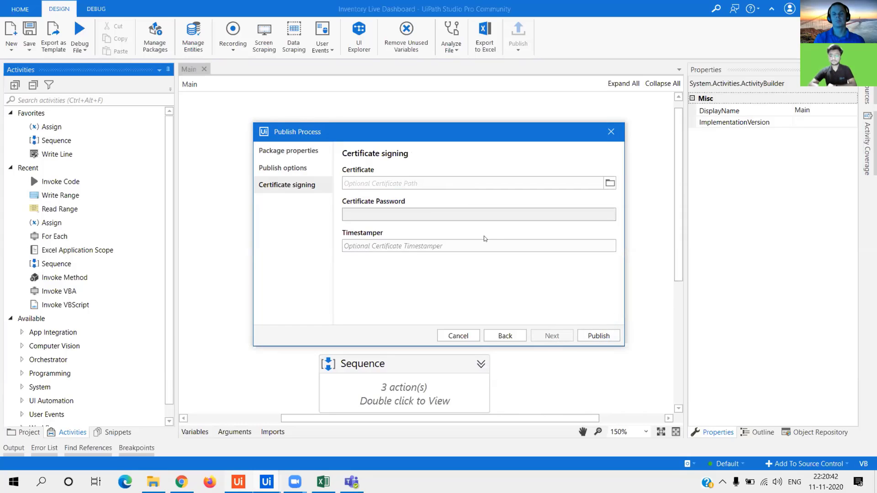
left_click(610, 133)
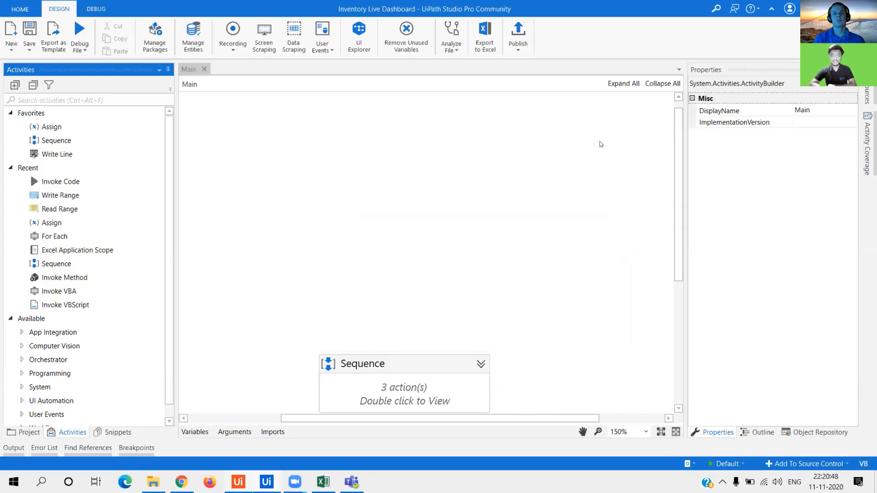
left_click_drag(674, 130, 681, 240)
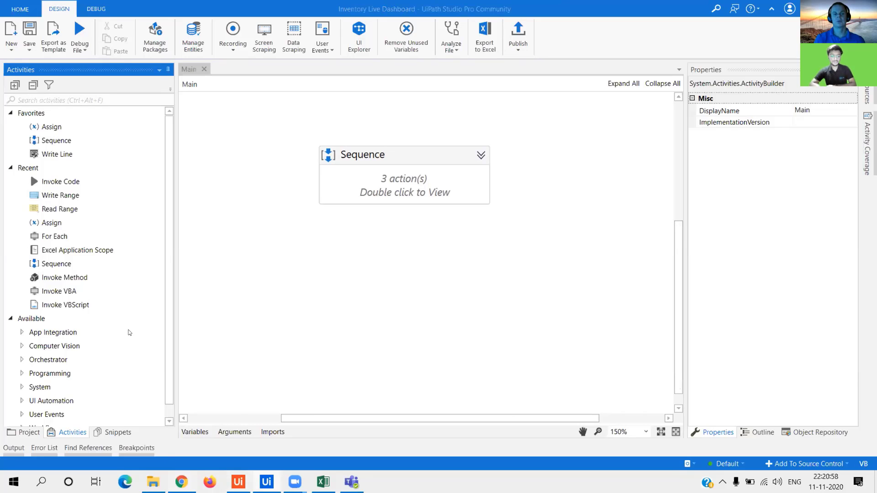
Switch to Chrome, open the SelfEmployedDefault Orchestrator service from the Automation Cloud home page in a new tab, and close the home page tab.
key("alt+Tab")
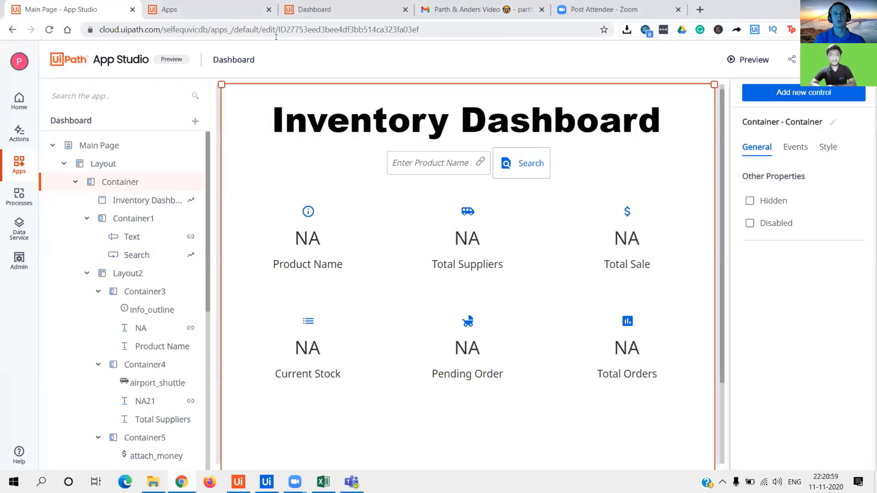
left_click(187, 8)
left_click(21, 108)
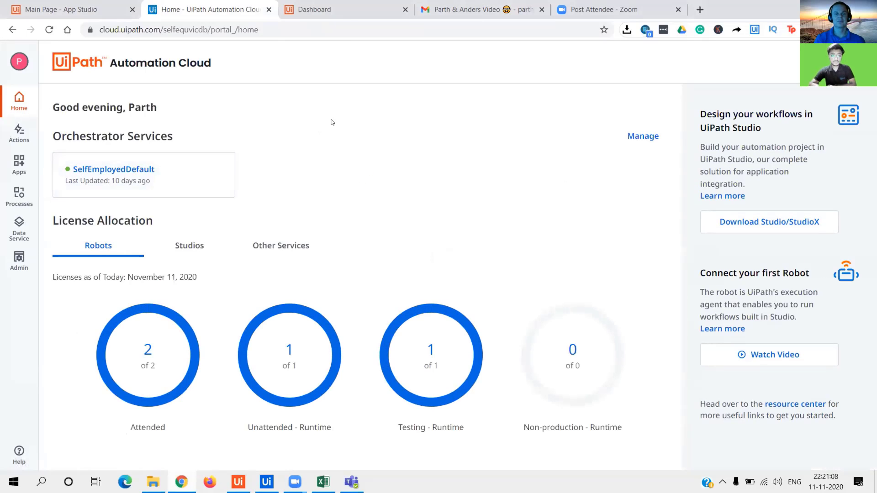
right_click(122, 172)
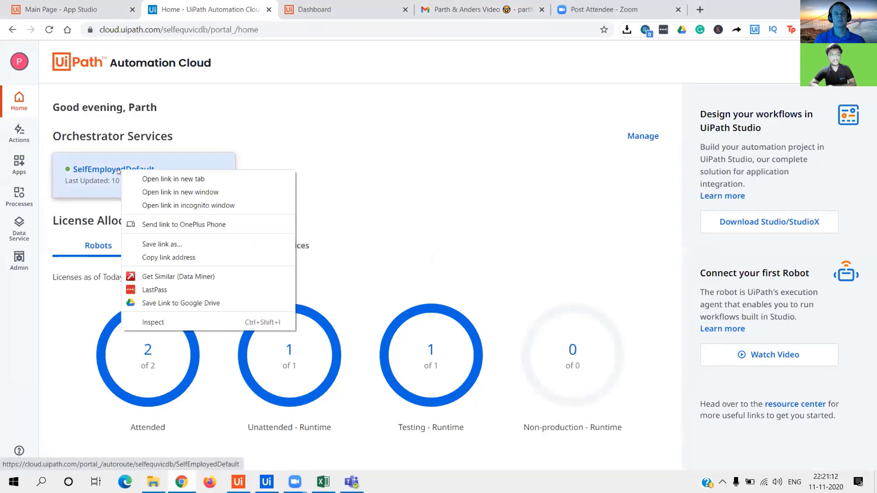
left_click(136, 178)
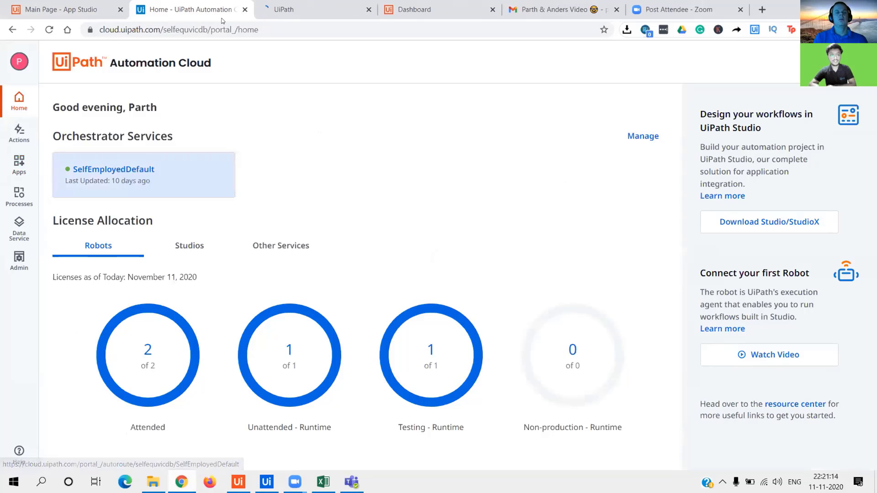
key("ctrl+Tab")
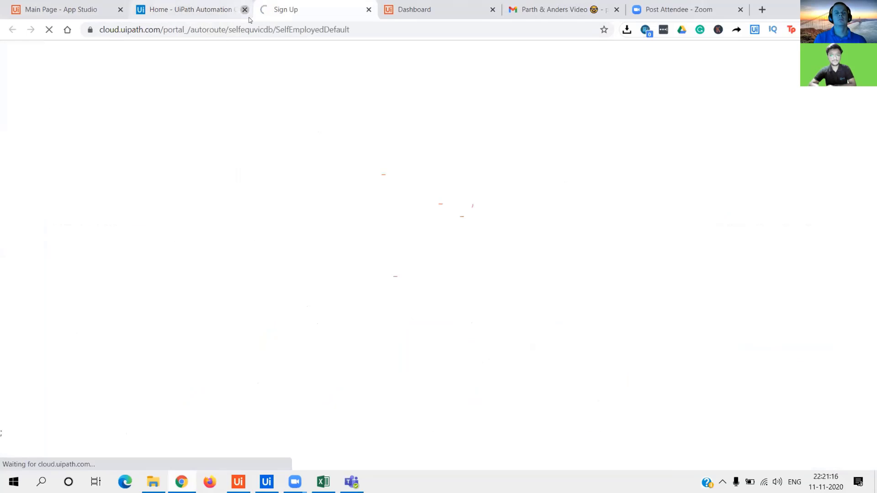
left_click(244, 10)
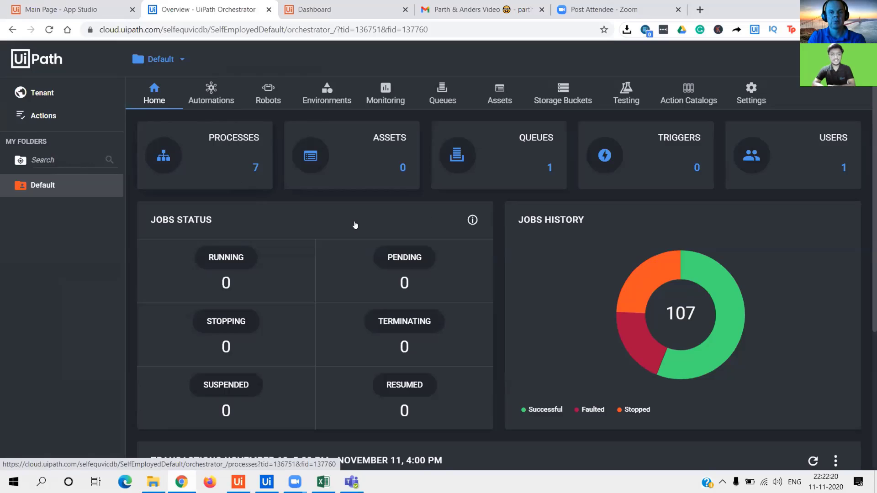
Open the Default folder's process list, start adding a process, and browse the available packages.
left_click(241, 179)
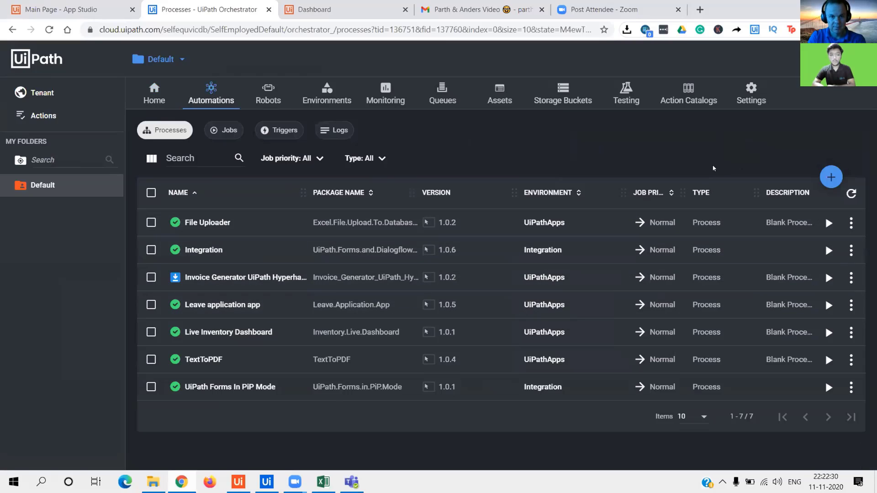
left_click(831, 179)
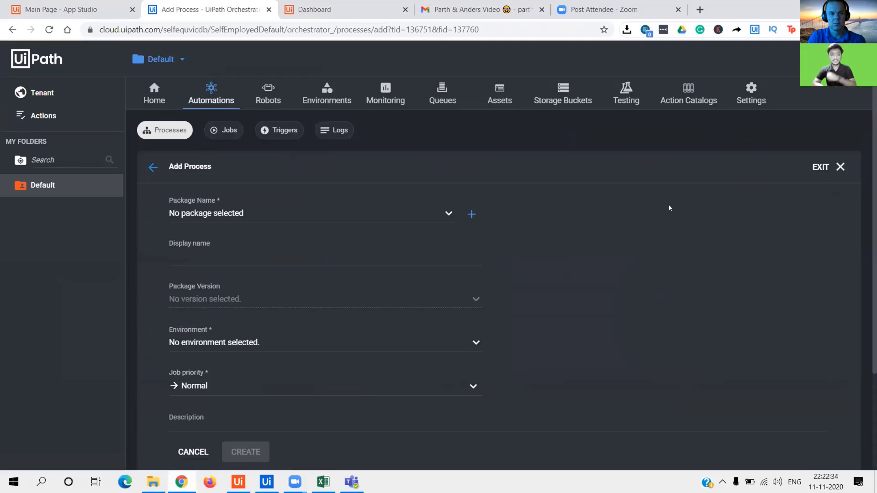
left_click(387, 215)
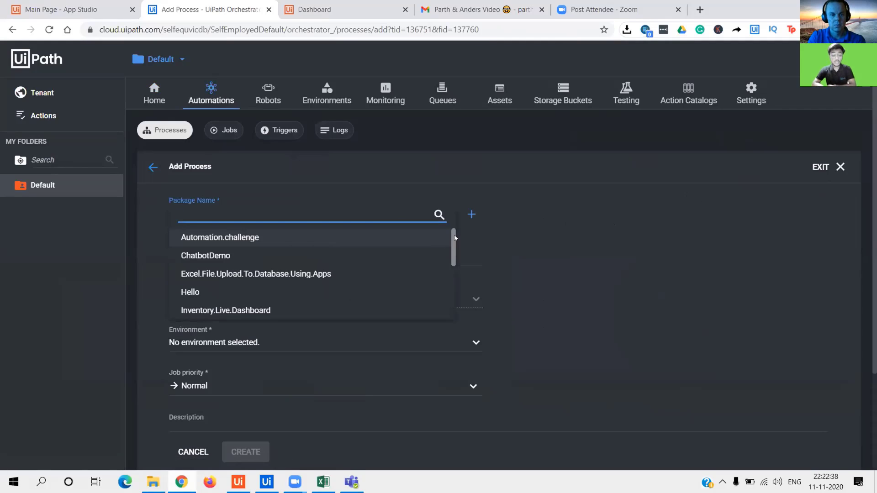
scroll(455, 238, "down", 1)
scroll(455, 238, "up", 1)
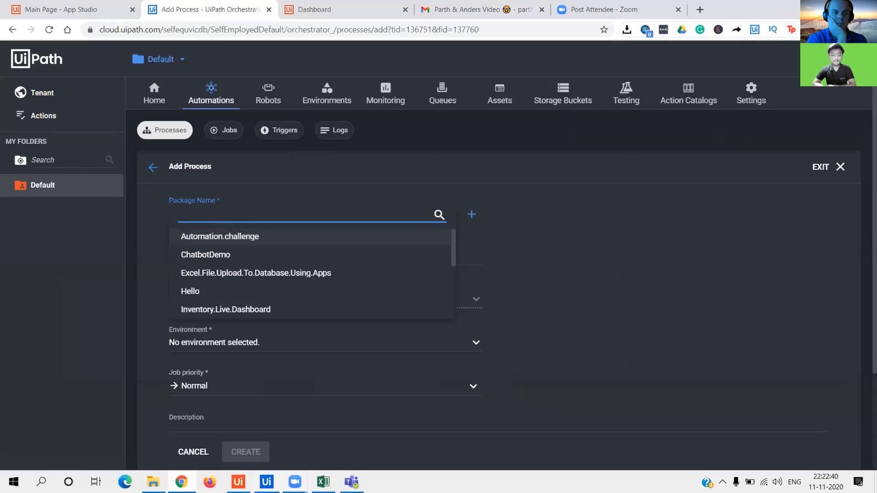
Switch to UiPath Studio, check the package name in the publish settings, close them without publishing, and return to Orchestrator in Chrome.
key("alt+Tab")
left_click(514, 39)
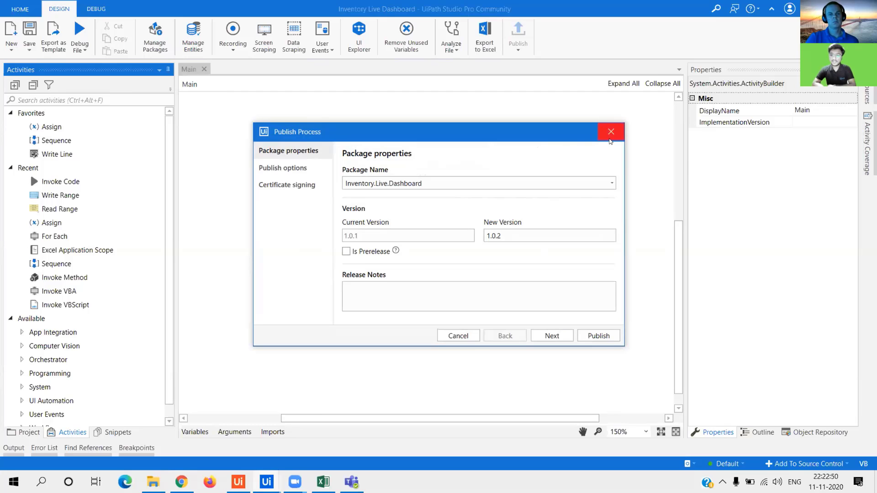
left_click(610, 133)
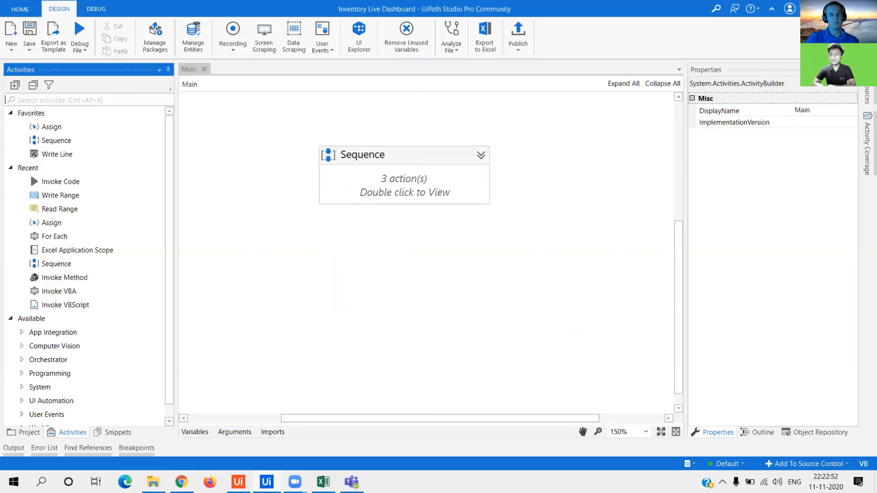
key("alt+Tab")
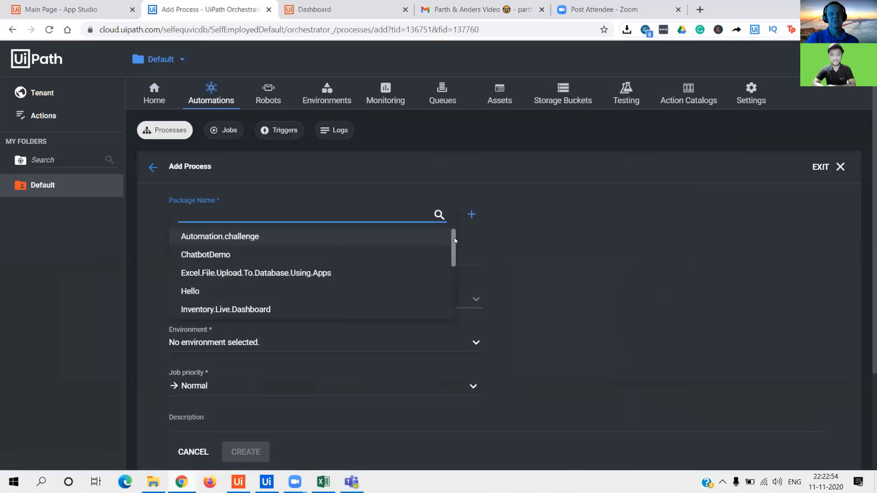
Select the Inventory.Live.Dashboard package for the new process and enter Dashboard as its display name.
left_click_drag(455, 241, 456, 261)
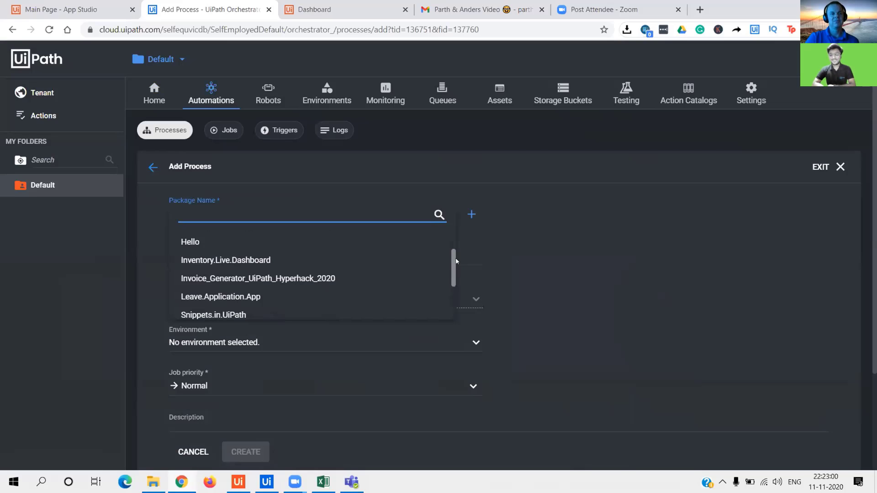
mouse_move(456, 262)
left_mouse_down()
mouse_move(458, 273)
mouse_move(464, 240)
mouse_move(457, 293)
mouse_move(458, 238)
mouse_move(459, 265)
left_mouse_up()
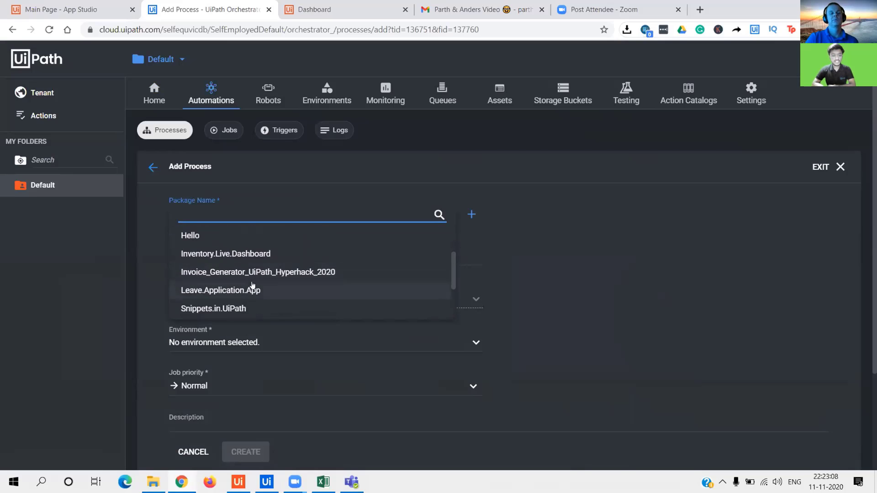
left_click(245, 261)
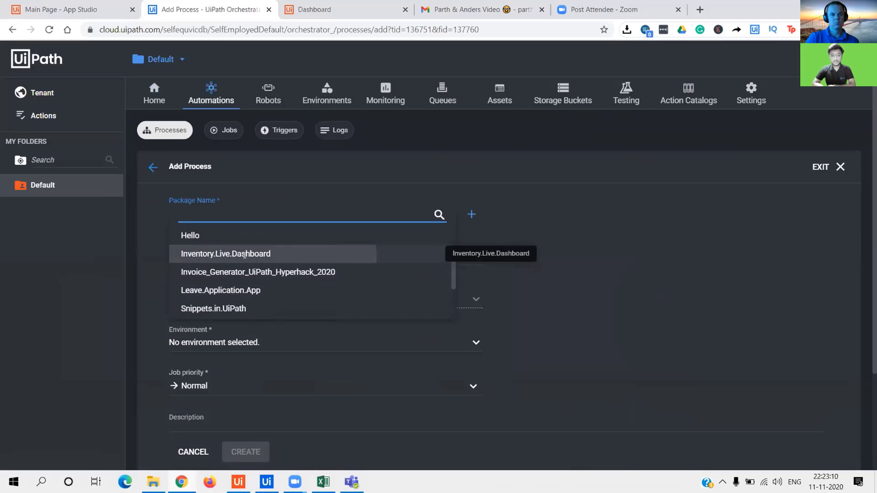
left_click(357, 252)
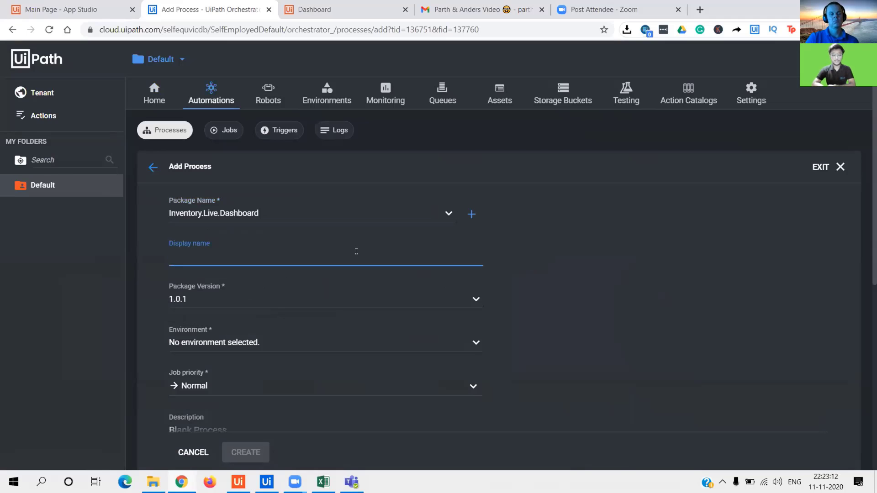
type("Pr")
key("BackSpace")
key("BackSpace")
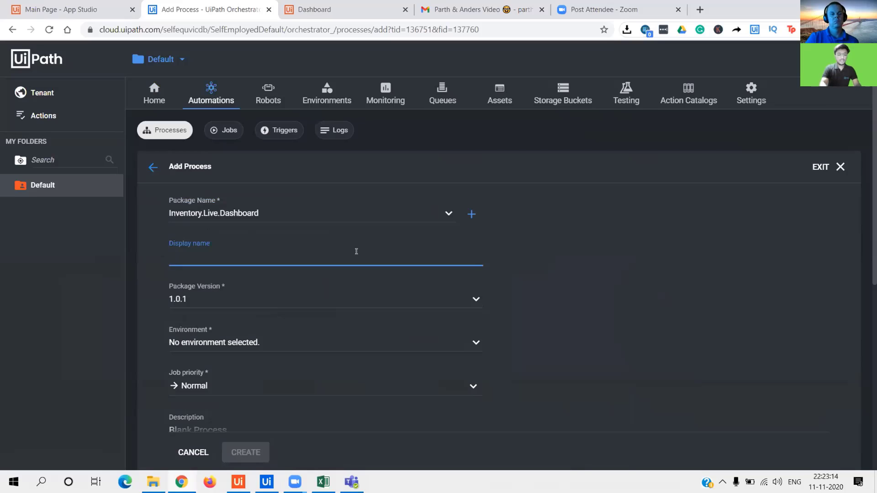
type("Dashboard")
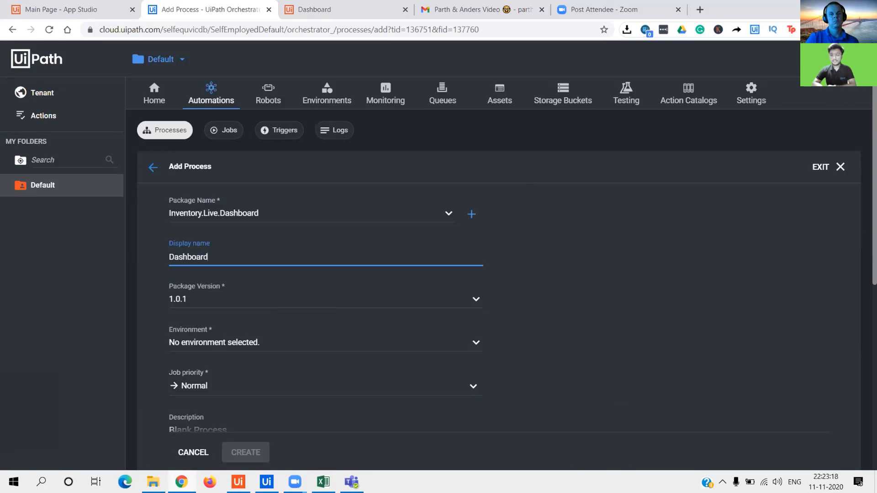
Choose package version 1.0.1 and assign the new process to the UiPathApps environment.
scroll(473, 223, "down", 2)
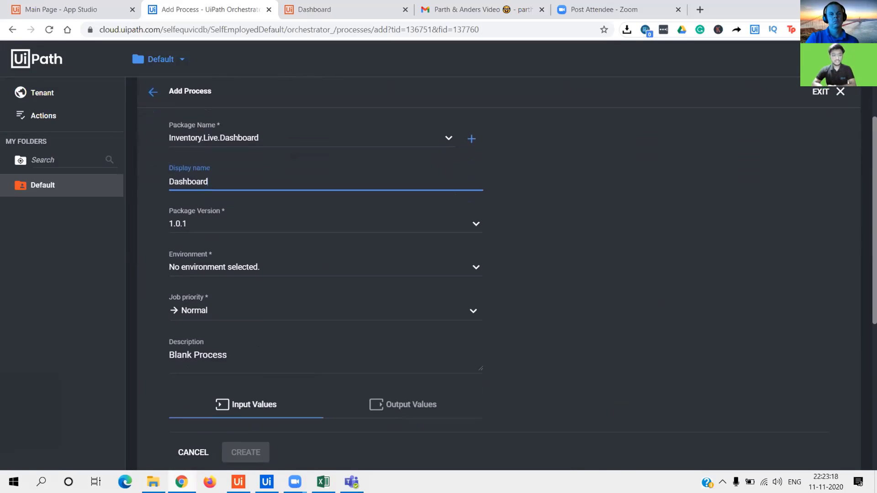
left_click(473, 223)
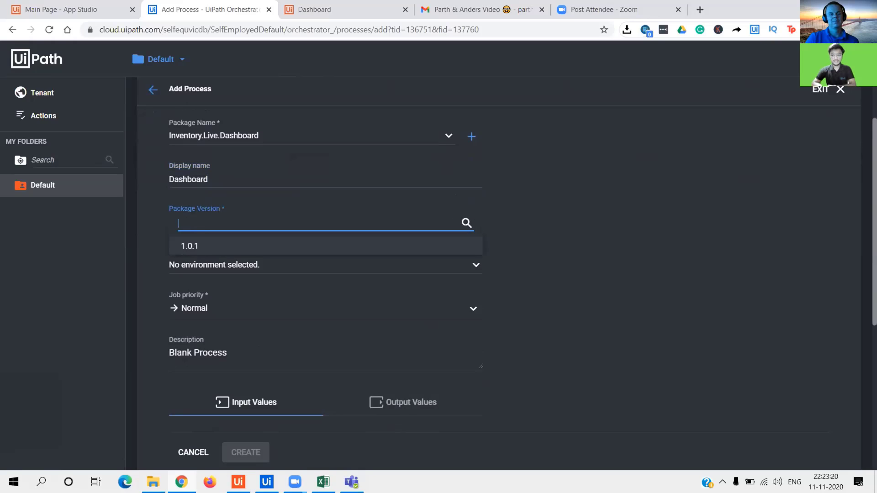
key("Return")
scroll(530, 185, "down", 2)
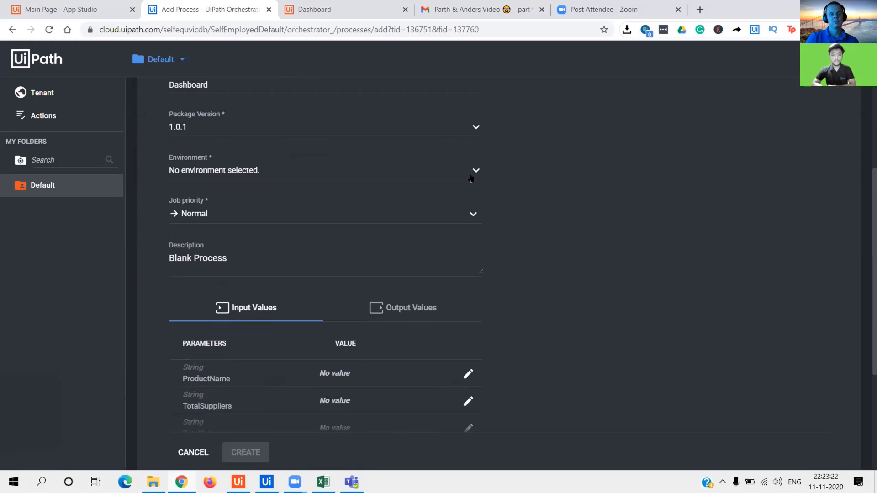
left_click(473, 171)
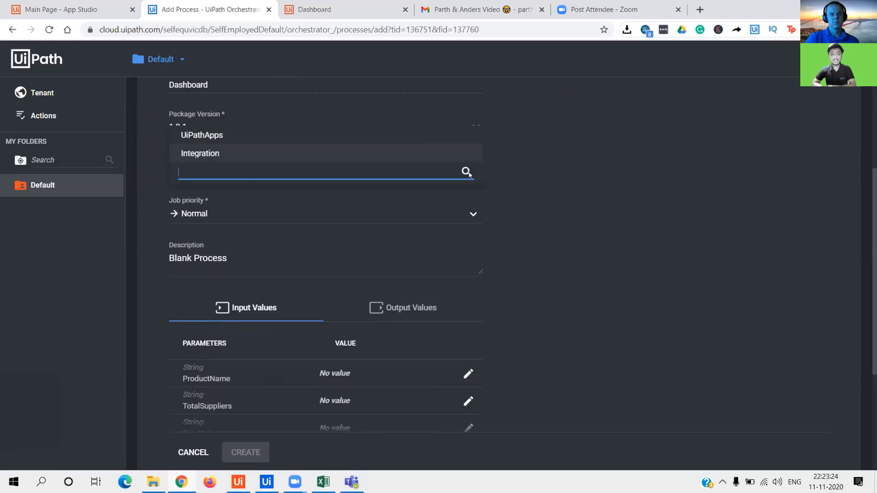
left_click(422, 132)
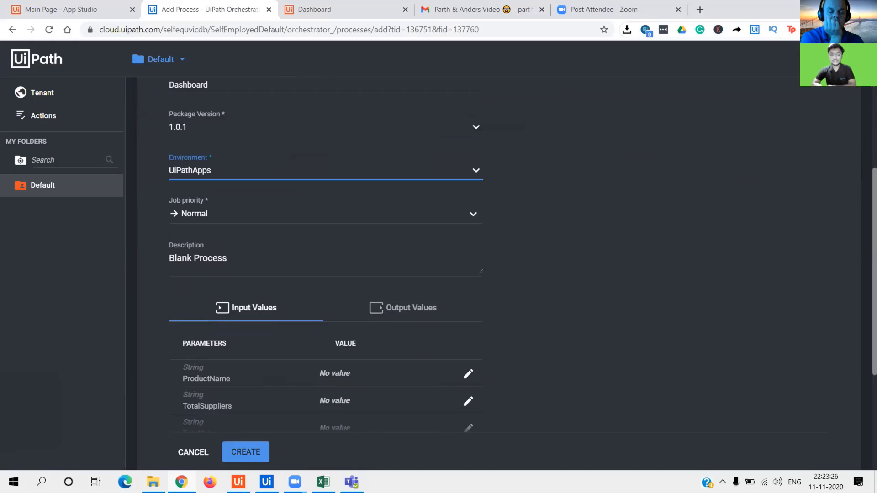
Review the new process's description and compare its input and output parameters.
scroll(522, 257, "down", 1)
scroll(385, 223, "down", 1)
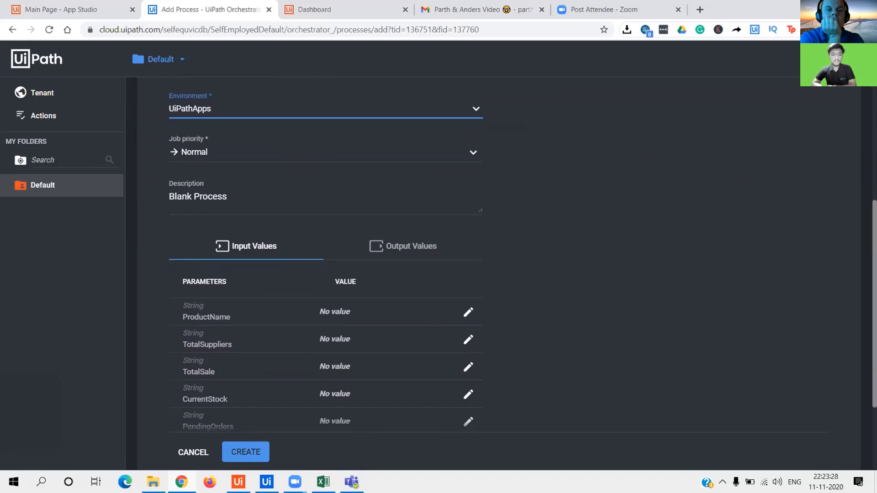
left_click(308, 210)
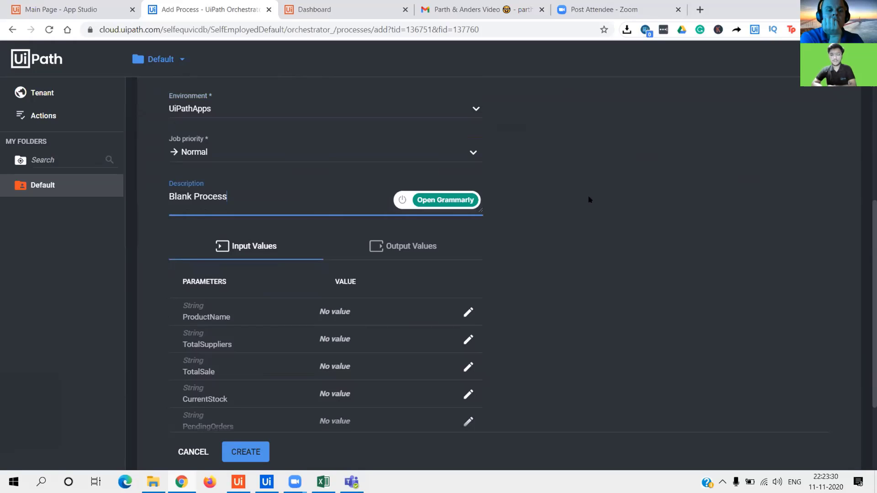
scroll(587, 197, "down", 2)
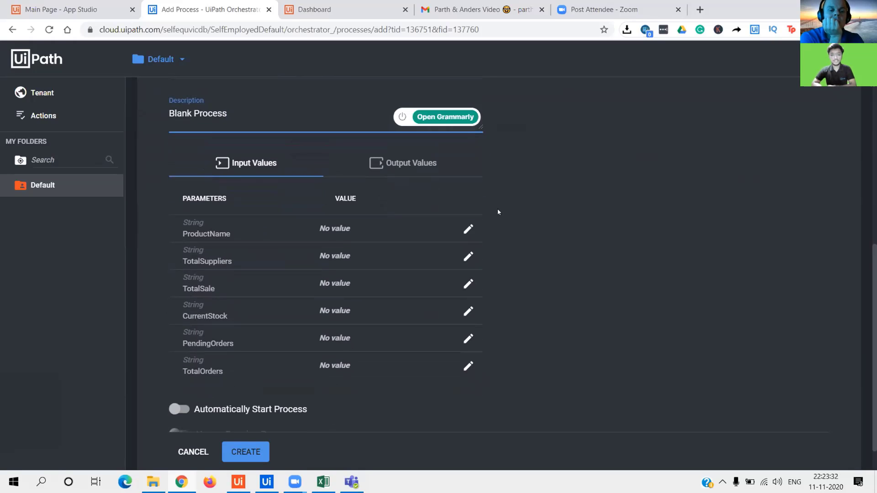
left_click(545, 191)
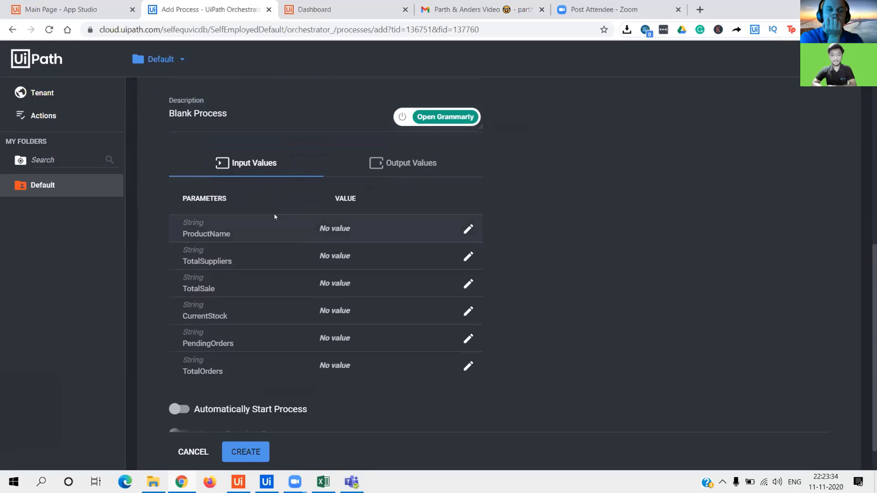
left_click(435, 165)
left_click(276, 165)
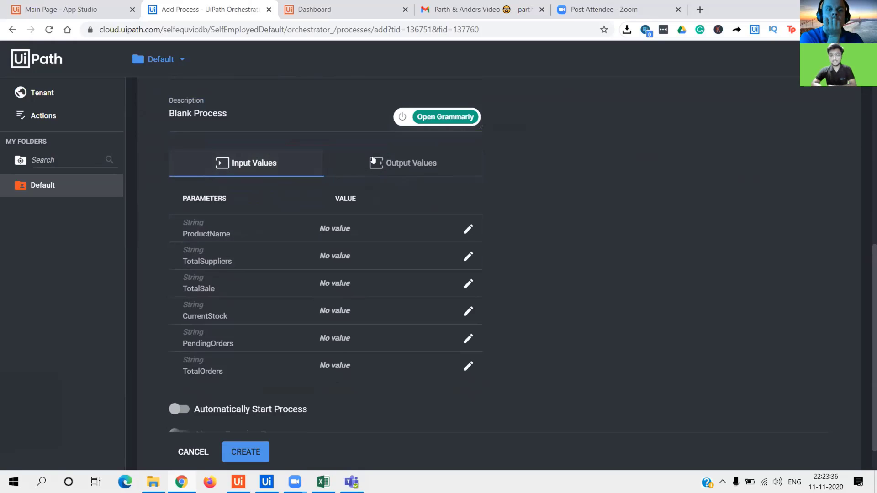
left_click(376, 163)
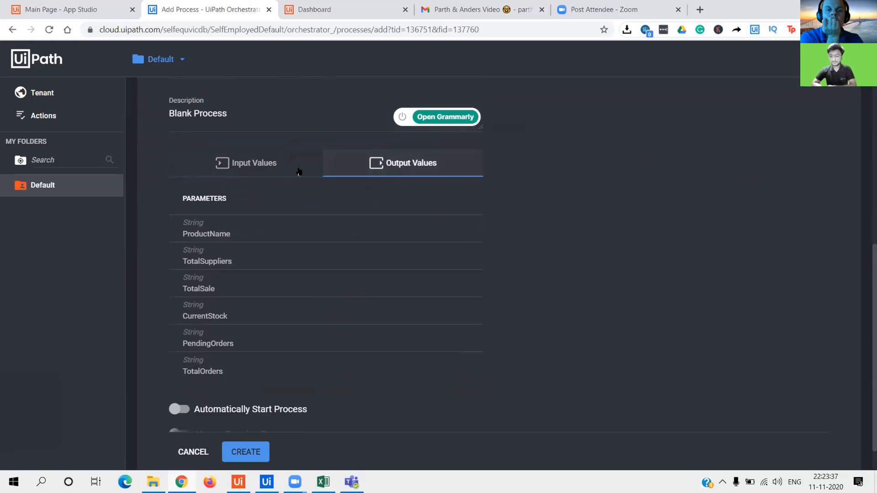
left_click(251, 172)
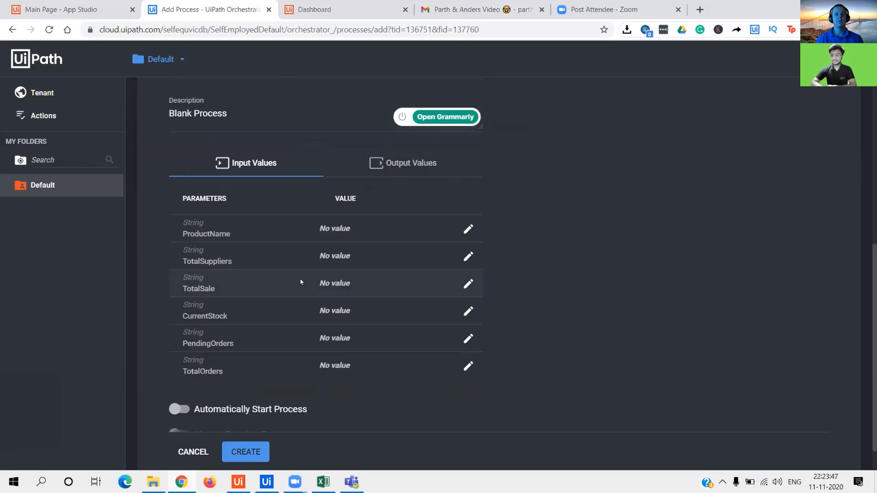
left_click(384, 171)
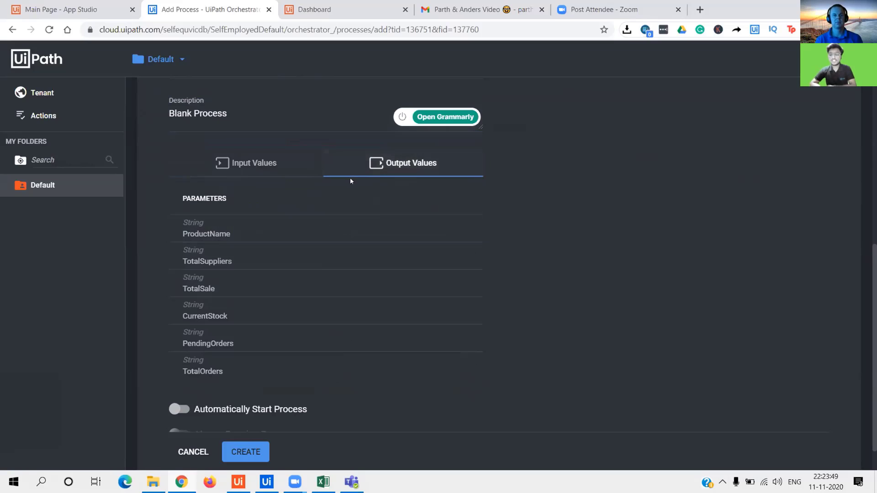
left_click(255, 163)
scroll(818, 143, "down", 1)
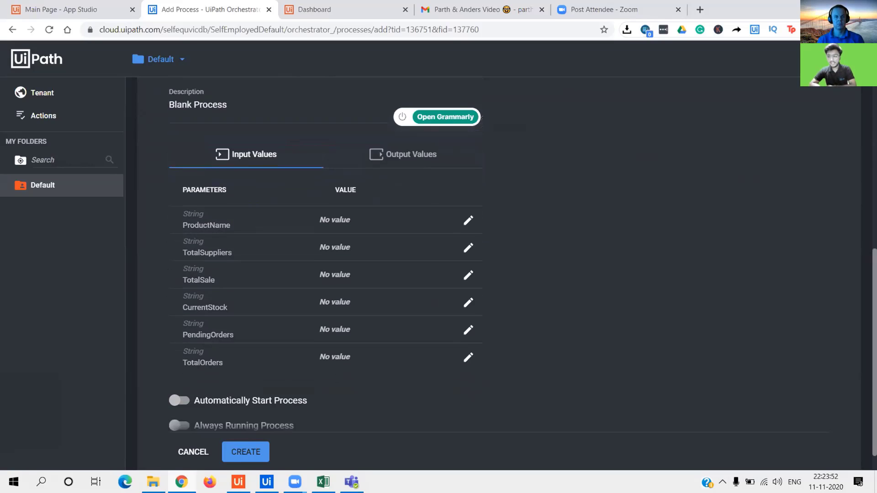
Enable Automatically Start Process for the new process.
scroll(557, 193, "down", 1)
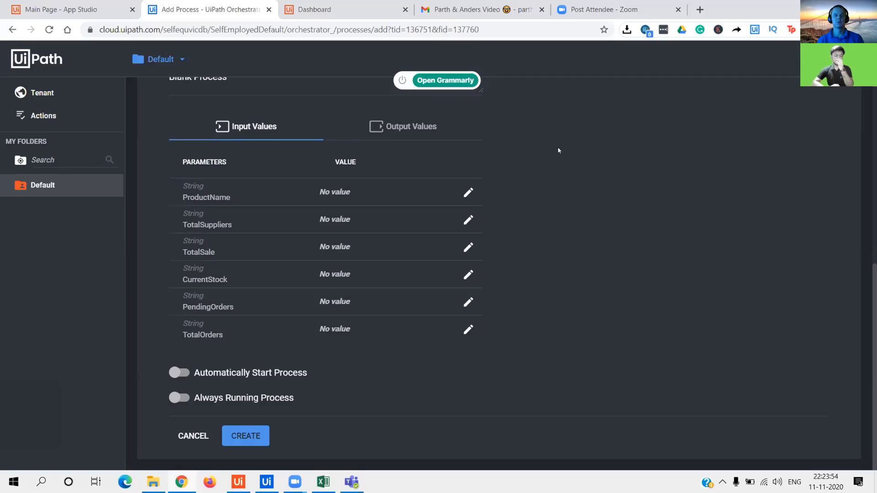
left_click(178, 373)
left_click(179, 373)
left_click(178, 372)
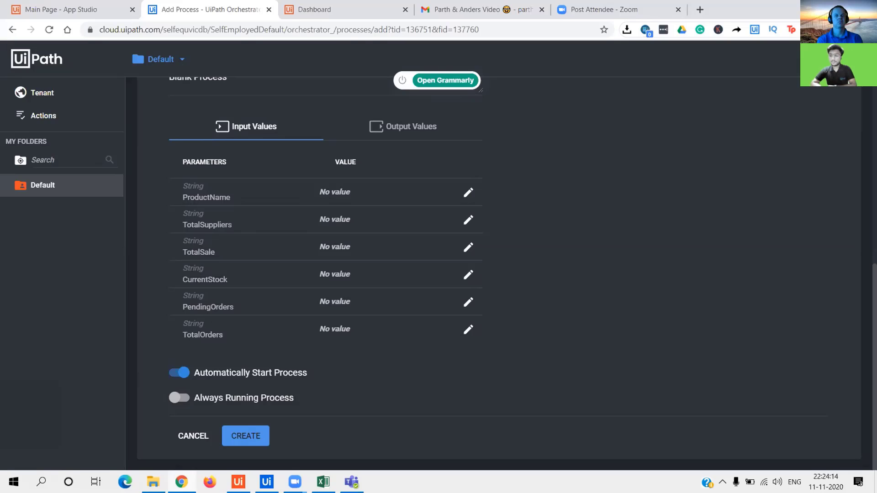
Recheck the entered settings, try to create the Dashboard process, and leave the Add Process form without saving.
scroll(498, 274, "up", 6)
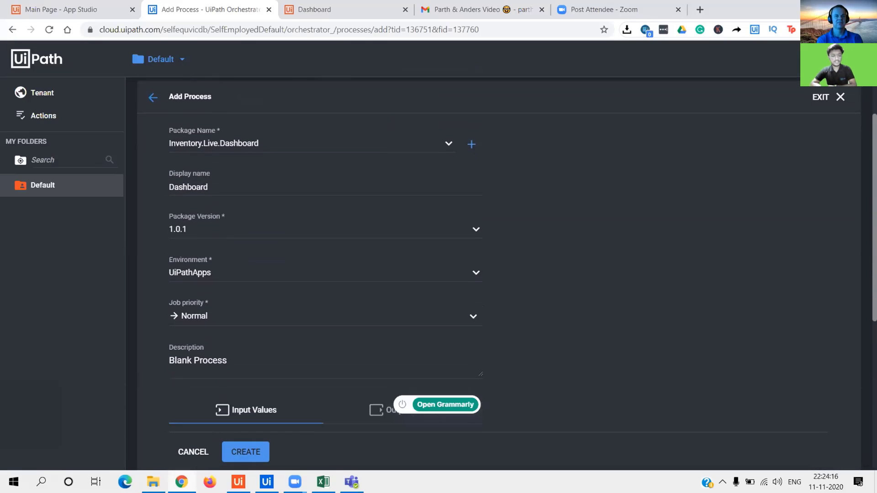
scroll(382, 210, "down", 6)
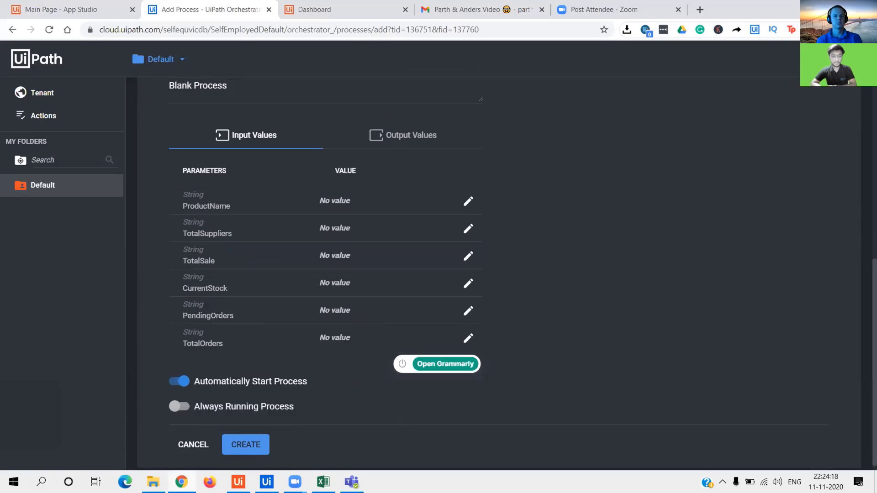
scroll(254, 440, "down", 1)
left_click(254, 440)
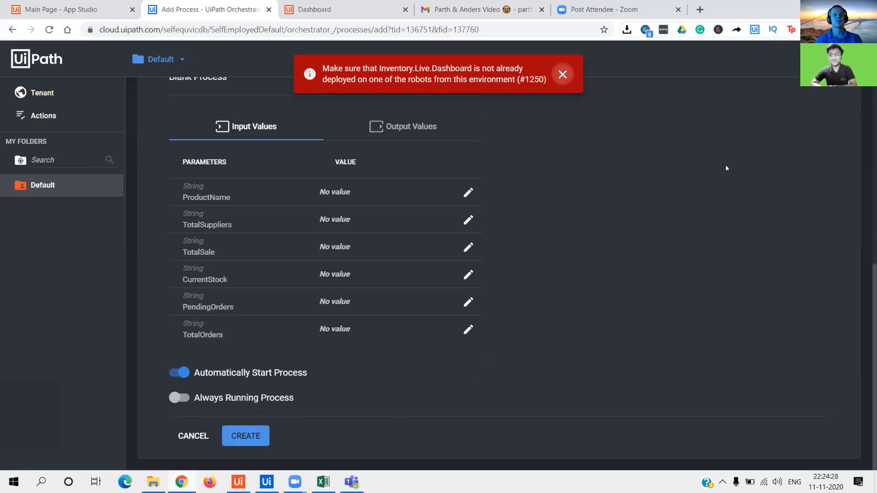
scroll(726, 168, "up", 5)
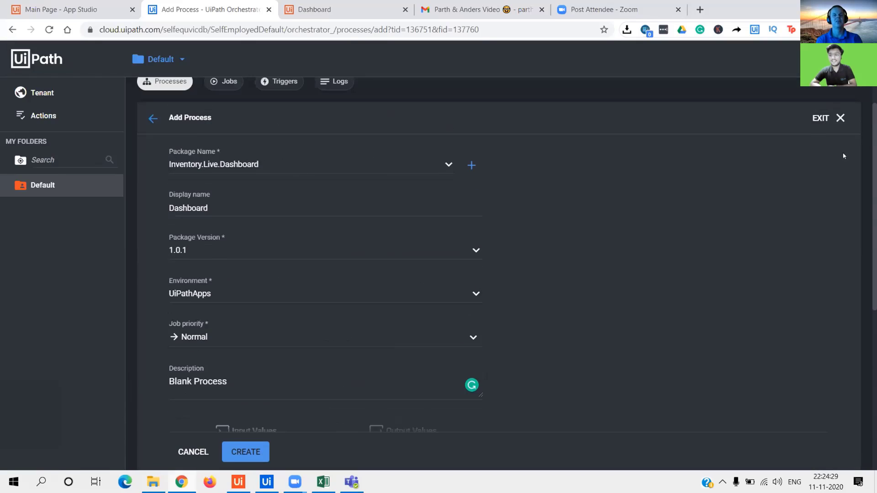
left_click(828, 120)
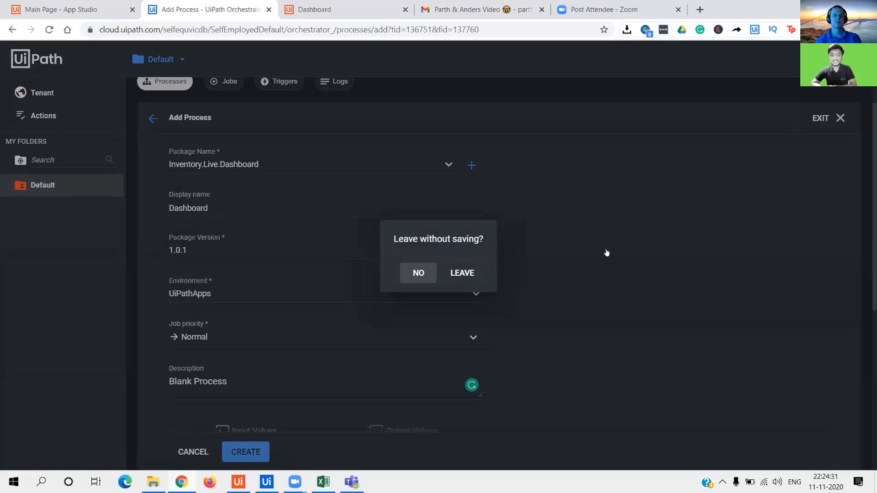
left_click(462, 273)
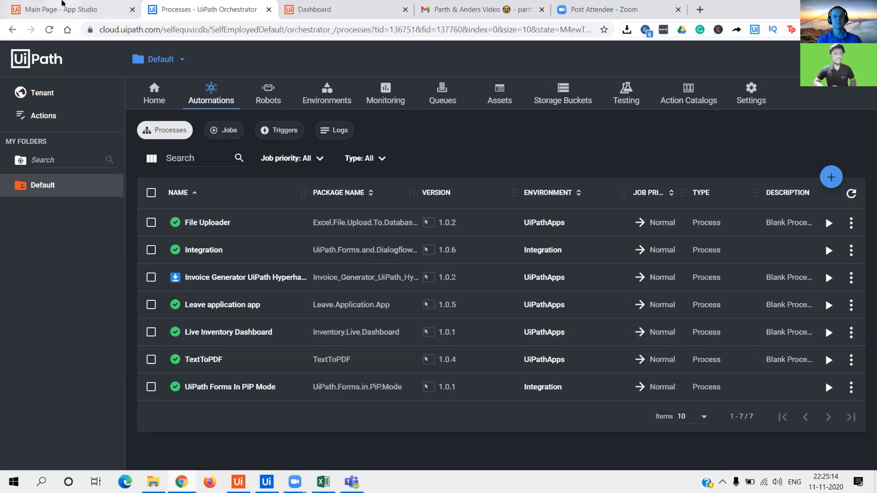
Return to App Studio, list the processes attached to the Dashboard app, and check which item types can be added to it.
left_click(63, 9)
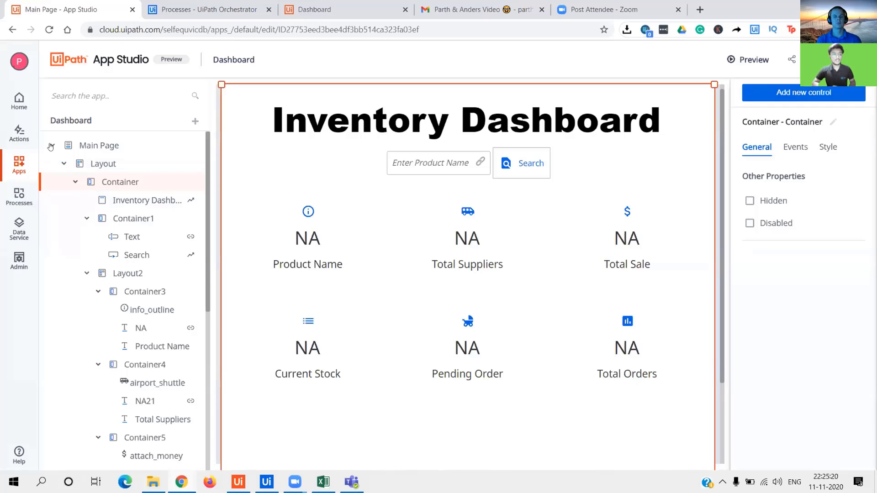
left_click(74, 182)
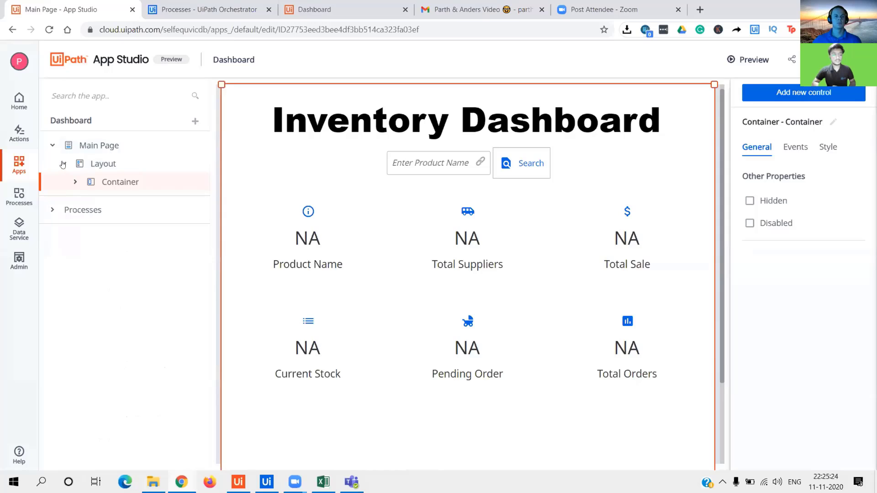
left_click(51, 210)
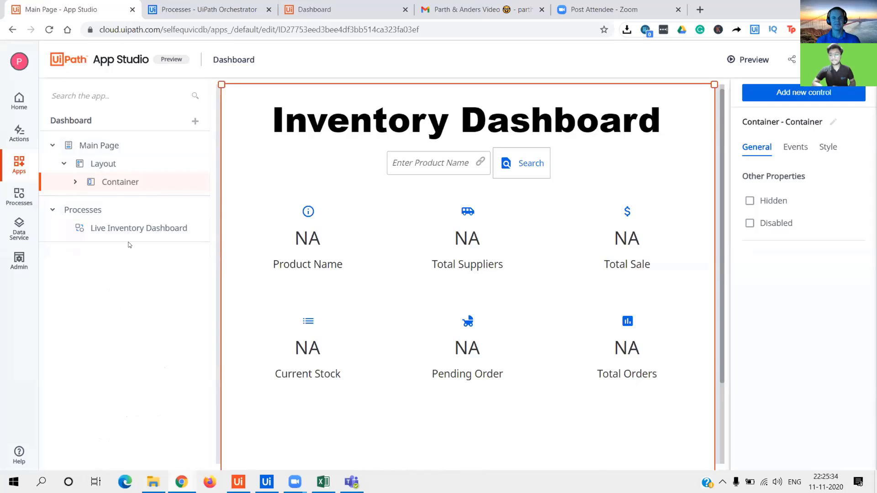
left_click(195, 121)
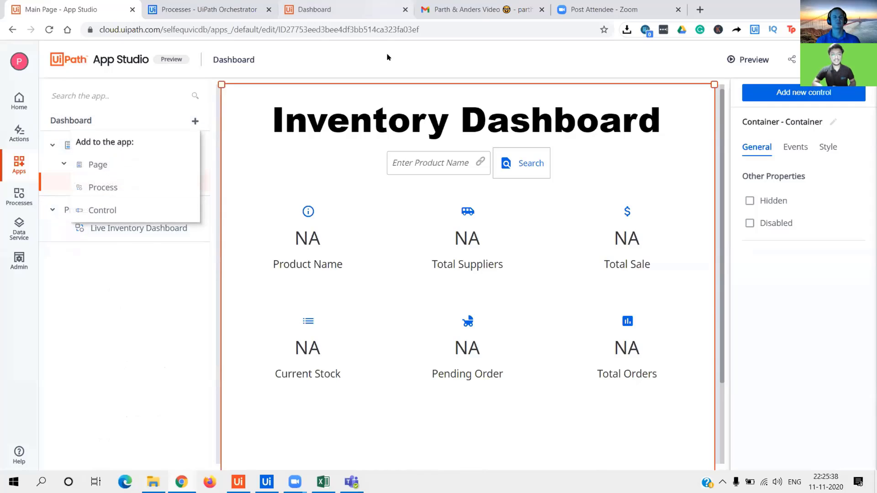
left_click(241, 62)
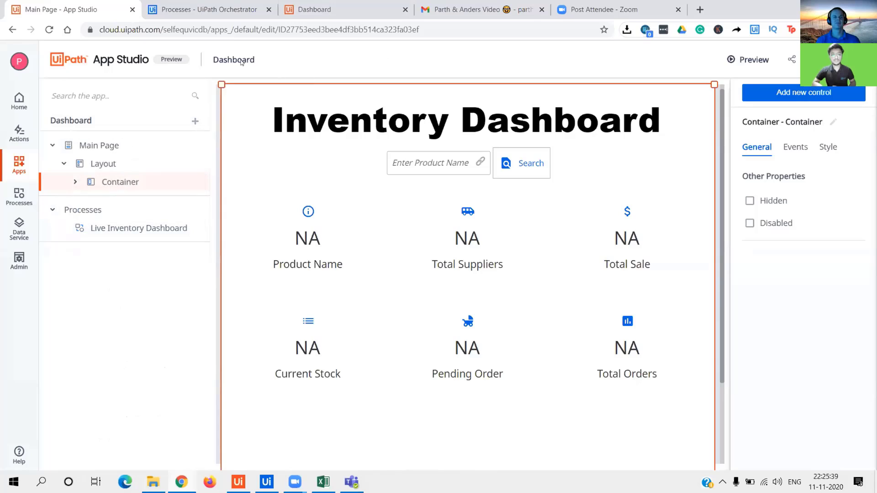
Start adding a process to the app and list the processes available in the orchestrator's Default folder.
left_click(195, 121)
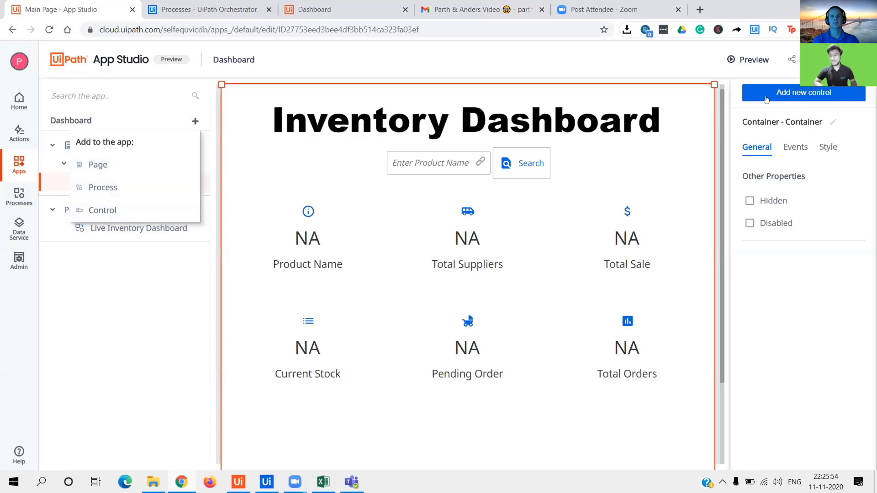
left_click(88, 196)
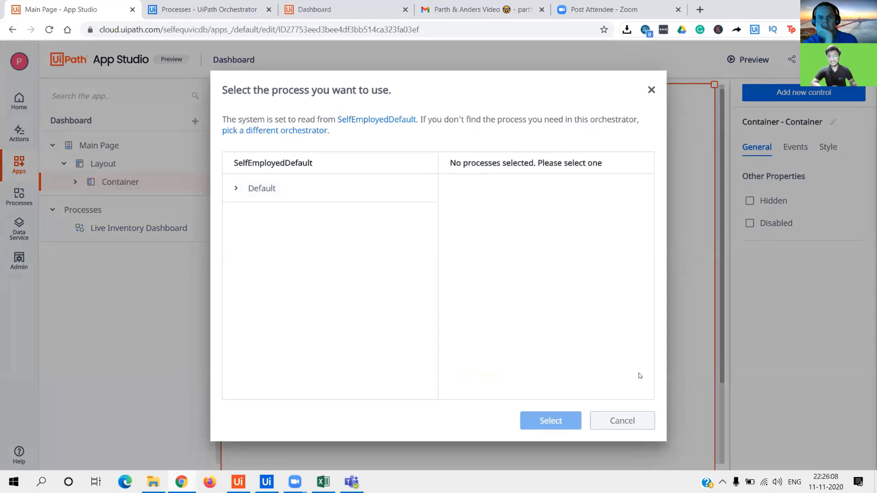
left_click(236, 189)
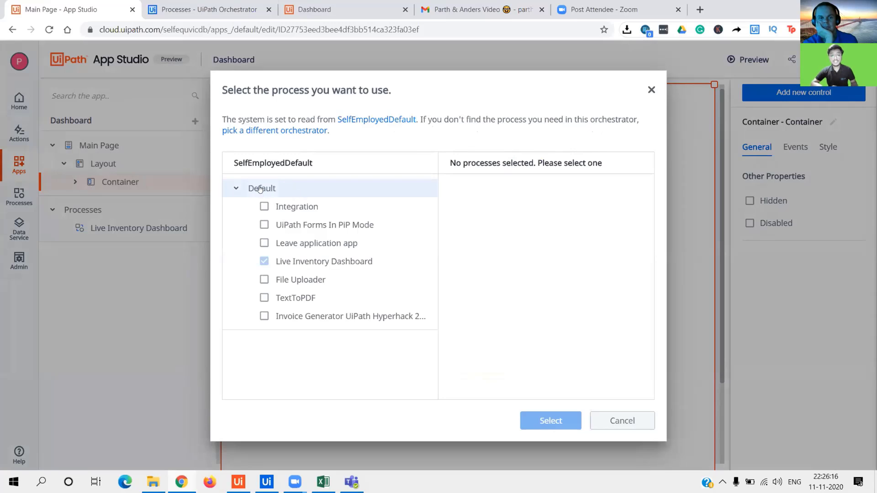
Look up the SelfEmployedDefault orchestrator service on the Automation Cloud home page and return to the app's process selection.
left_click(237, 19)
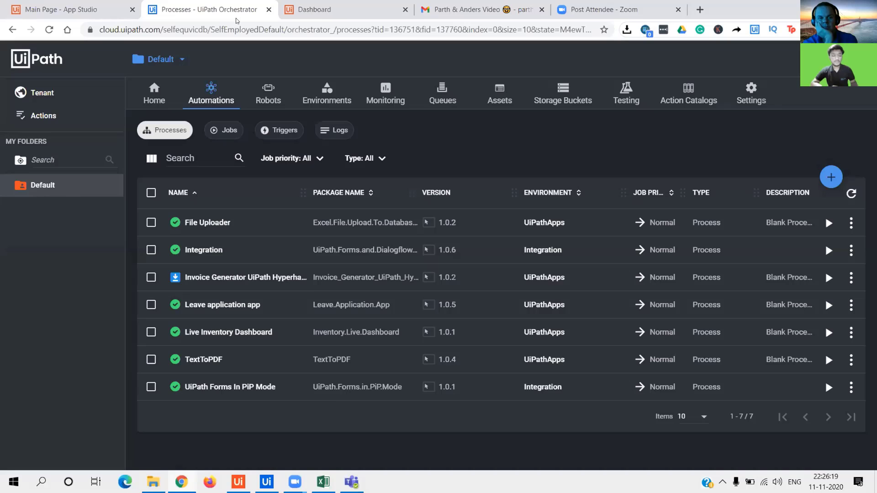
left_click(316, 9)
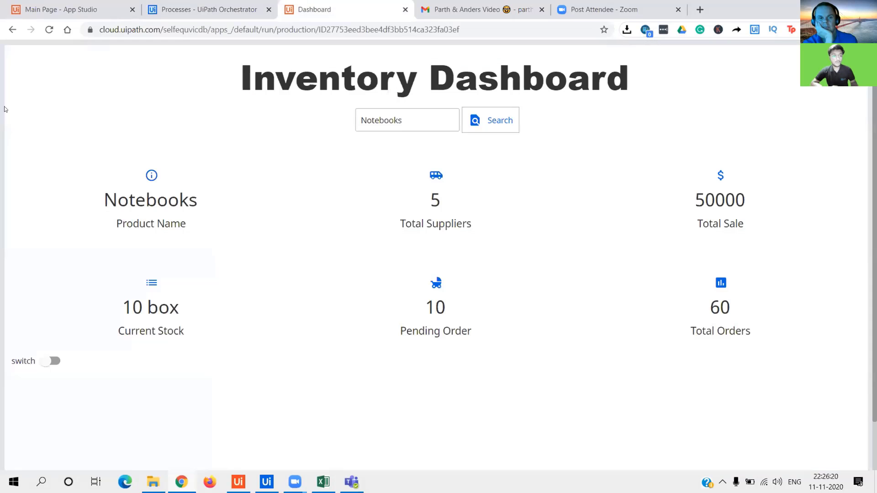
left_click(157, 17)
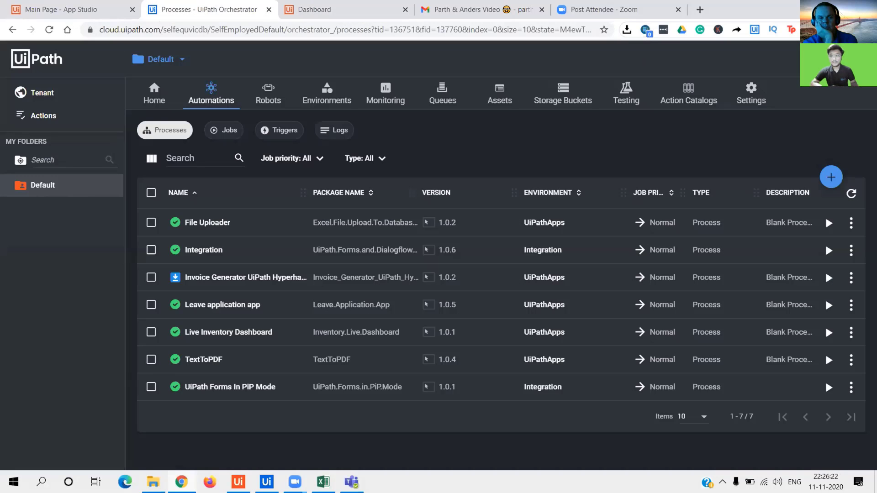
left_click(849, 60)
left_click(832, 122)
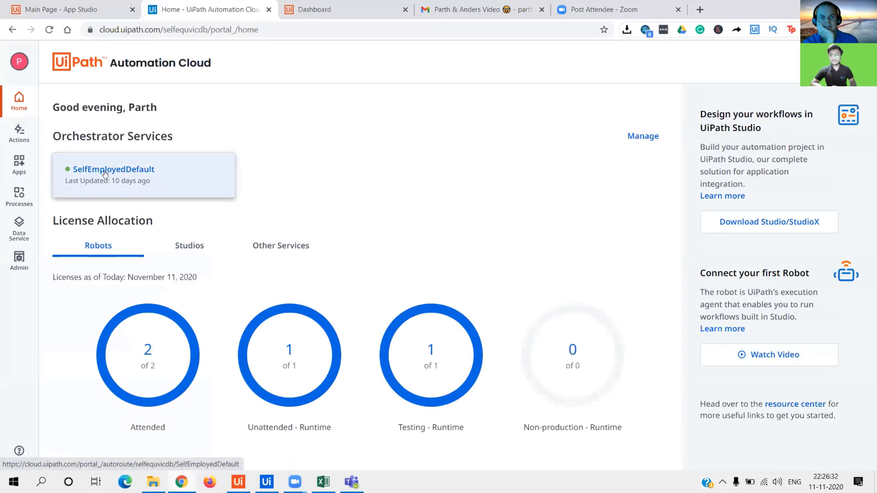
left_click(59, 10)
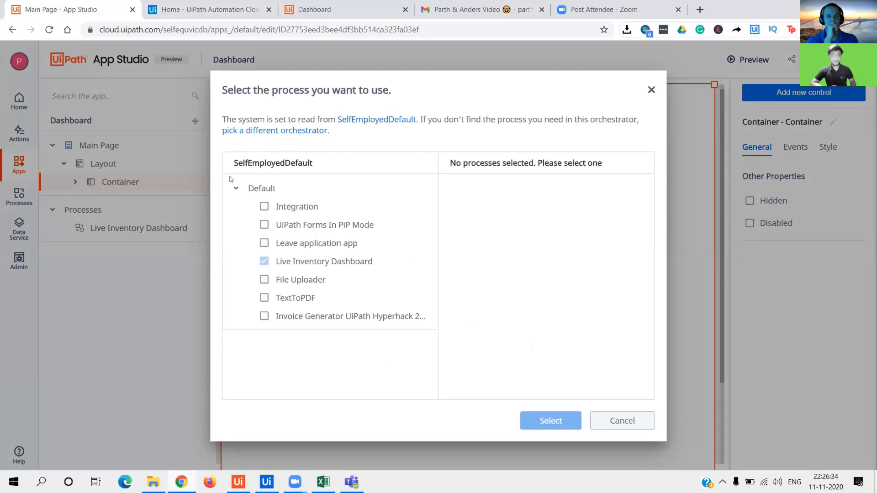
Review the arguments of the Live Inventory Dashboard and Leave application app processes, and leave the process selection without adding any.
left_click(270, 188)
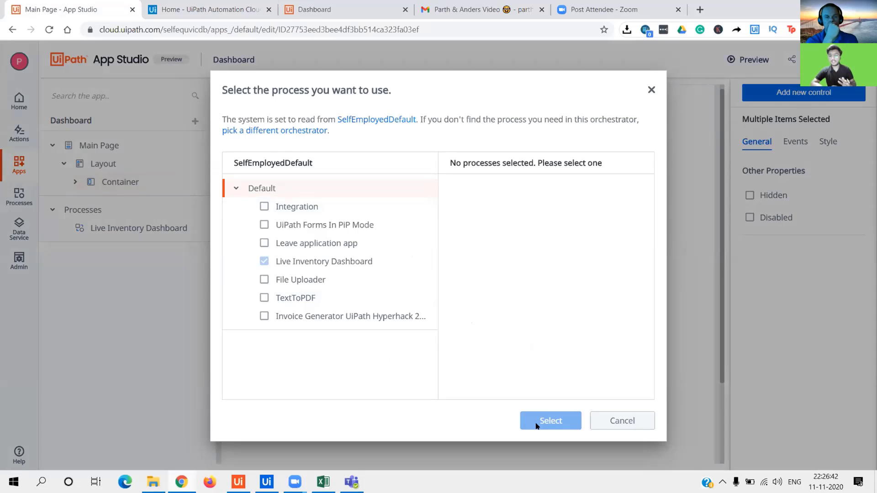
left_click(302, 261)
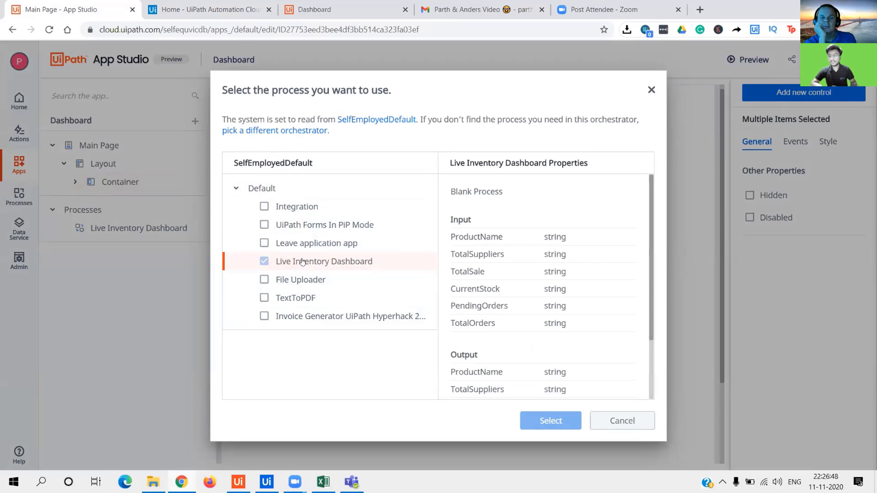
left_click(264, 244)
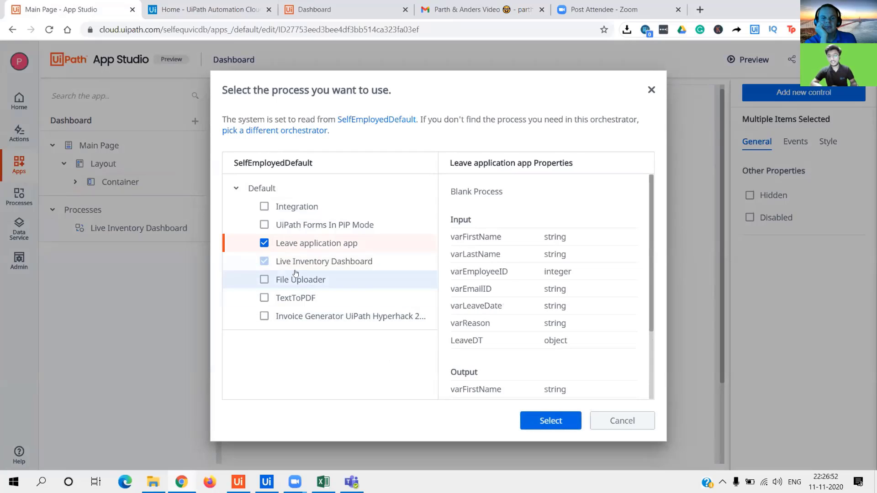
left_click(265, 243)
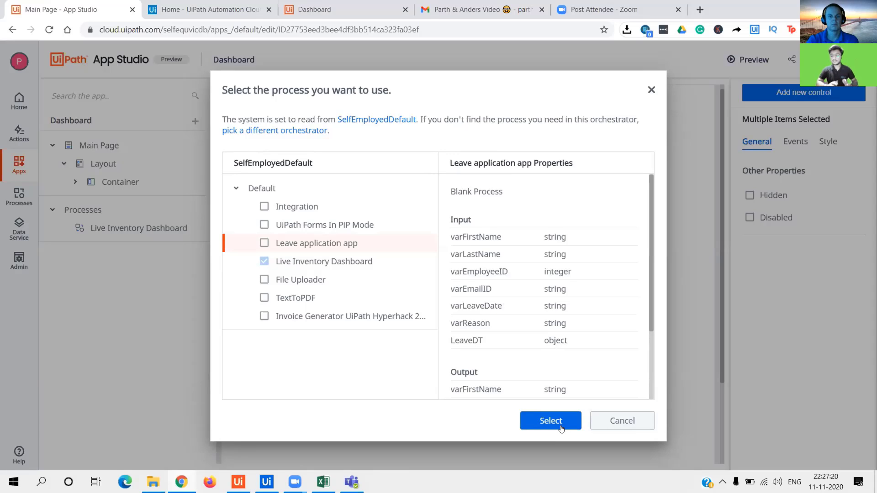
left_click(620, 420)
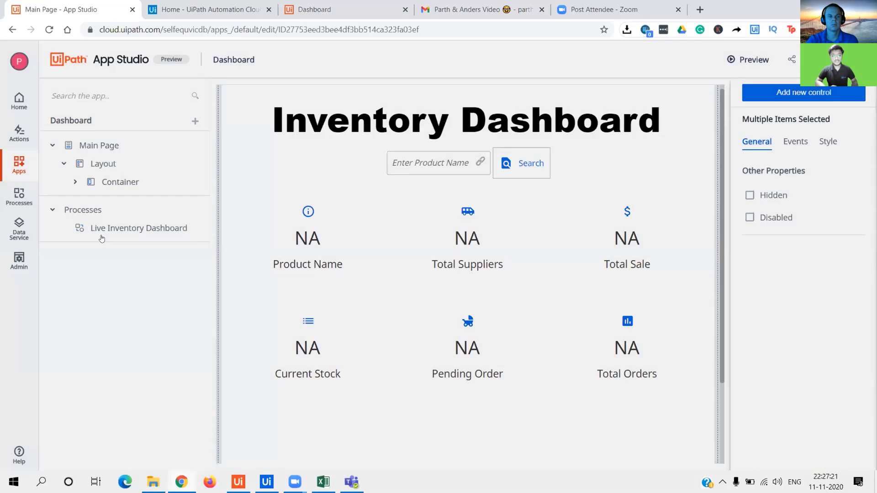
Examine the Live Inventory Dashboard process's properties and parameters, and return to the main page's container.
left_click(97, 227)
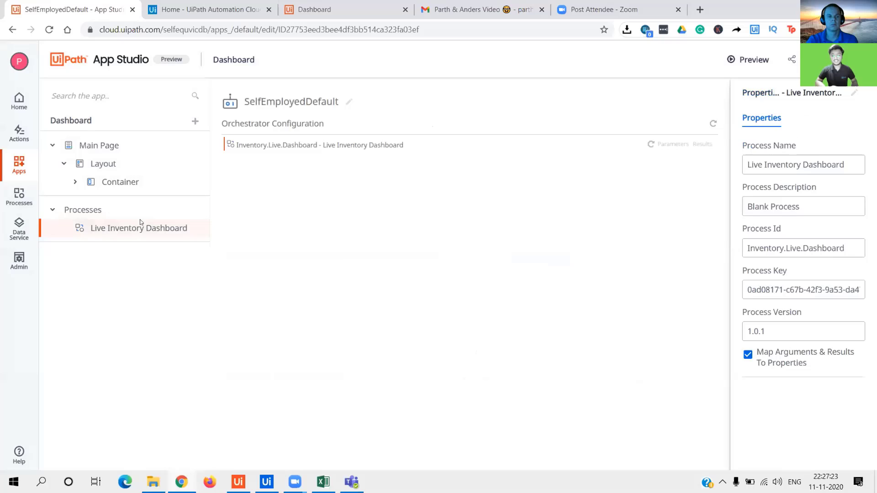
left_click(671, 144)
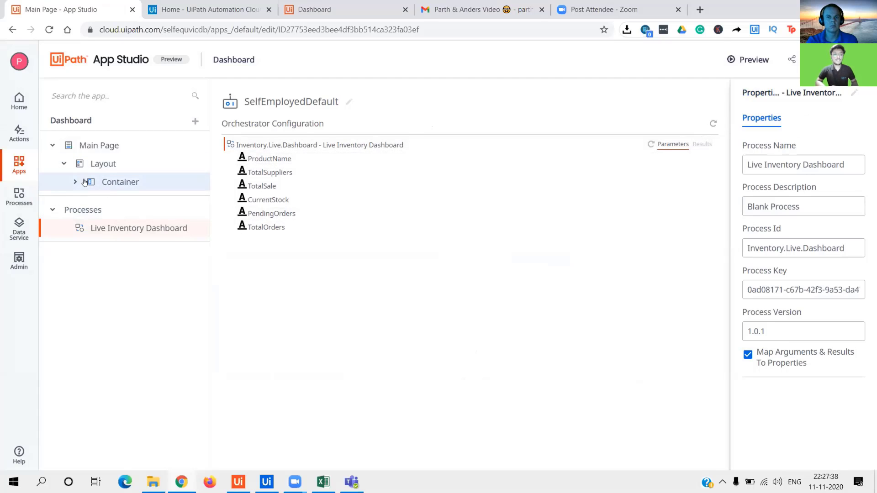
left_click(99, 189)
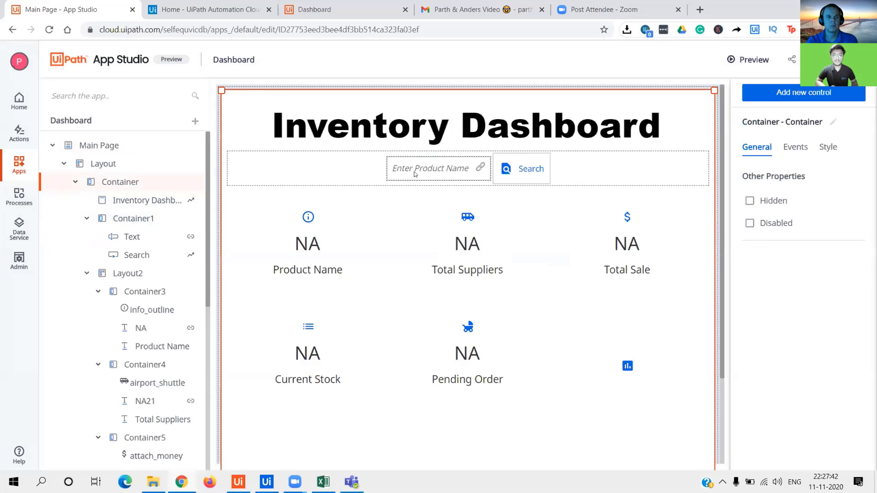
Remove the product name textbox's value binding and rebind it to the Live Inventory Dashboard process's Out ProductName argument.
left_click(415, 172)
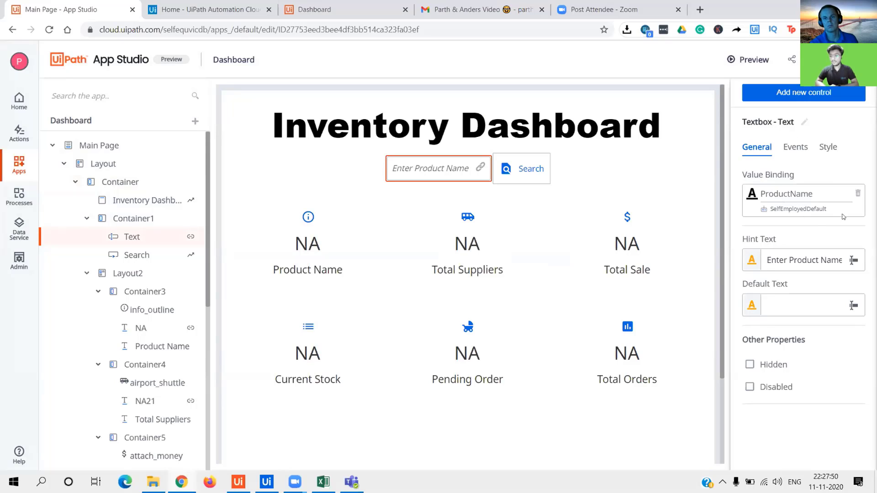
left_click(857, 196)
left_click(808, 196)
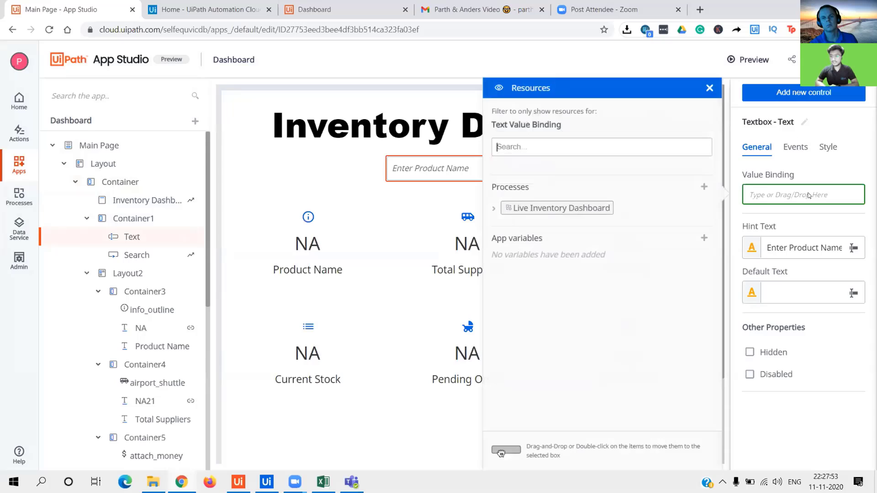
left_click(493, 209)
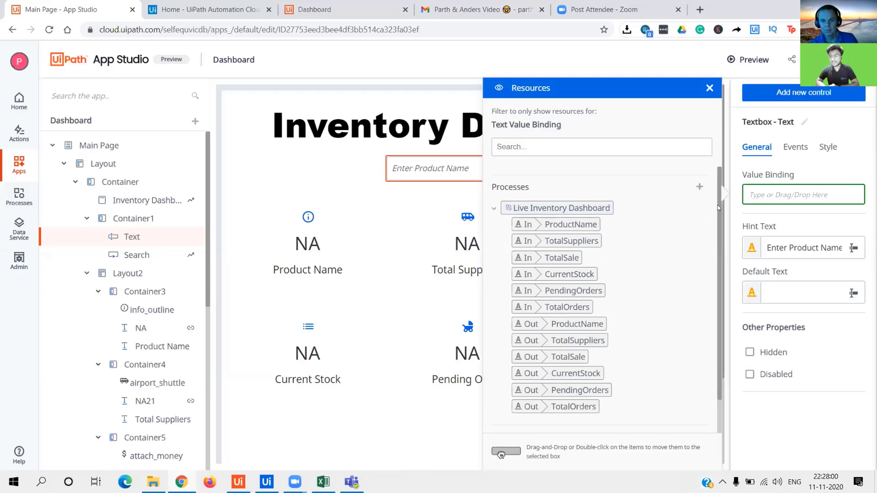
scroll(708, 241, "down", 2)
scroll(709, 241, "up", 2)
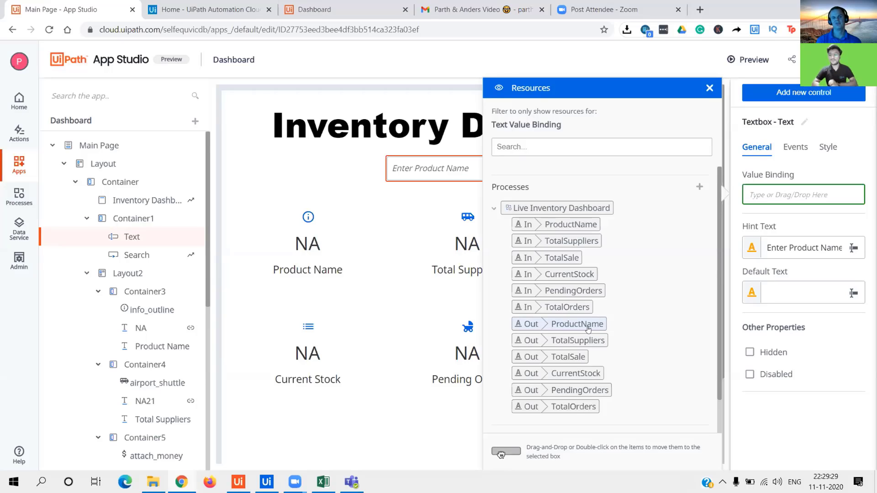
left_click_drag(570, 324, 765, 192)
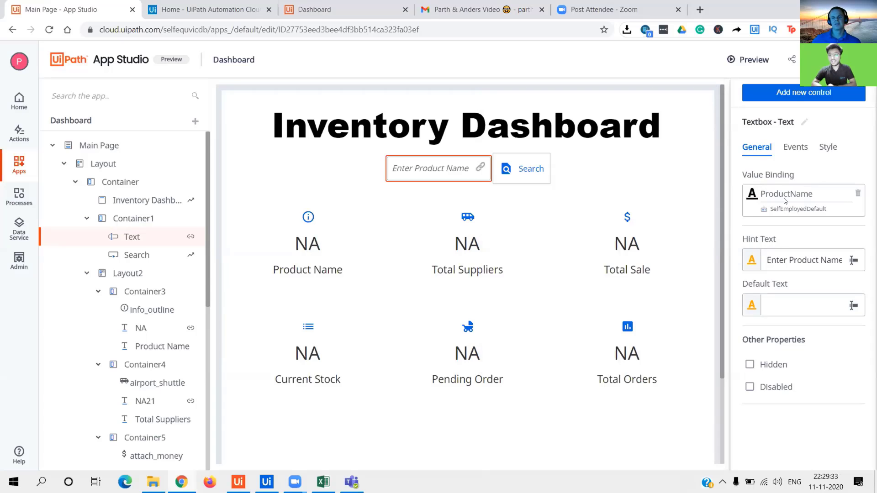
Check the value binding of each of the six NA labels on the Inventory Dashboard page.
left_click(322, 245)
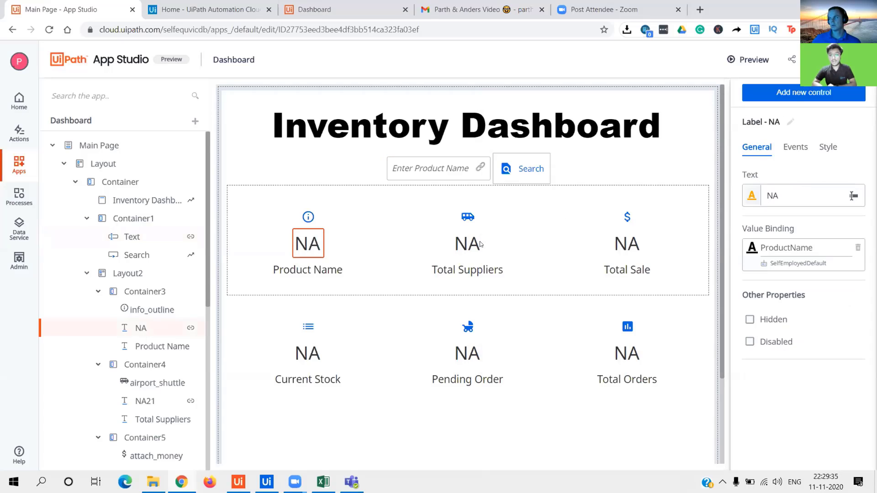
left_click(470, 244)
left_click(615, 245)
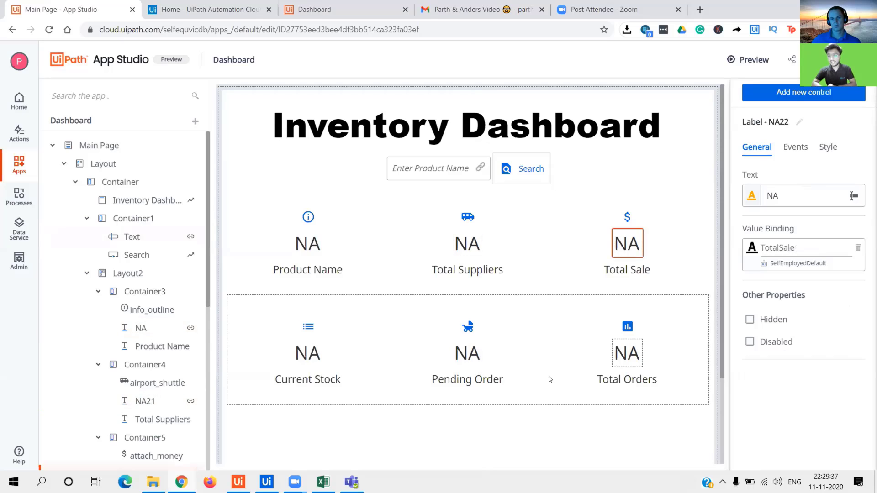
left_click(626, 354)
left_click(467, 354)
left_click(309, 352)
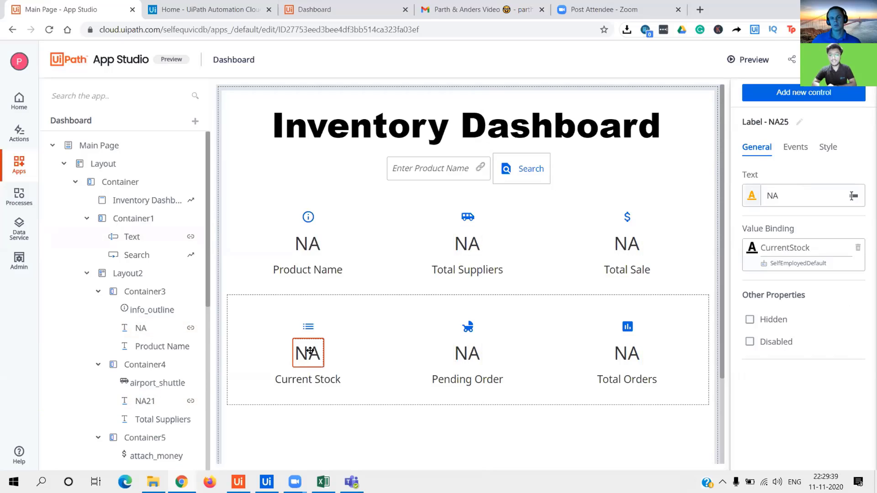
Remove the value binding of the NA label above Product Name and rebind it to the In ProductName argument.
left_click(308, 240)
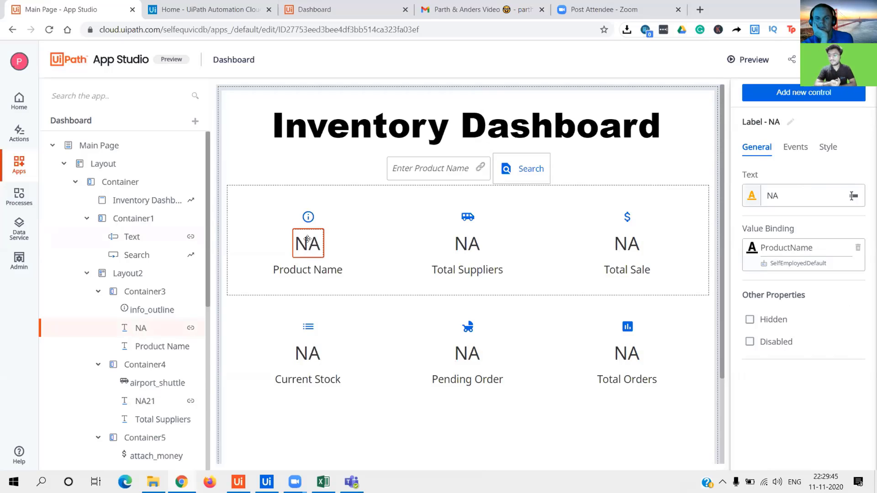
left_click(857, 247)
left_click(759, 250)
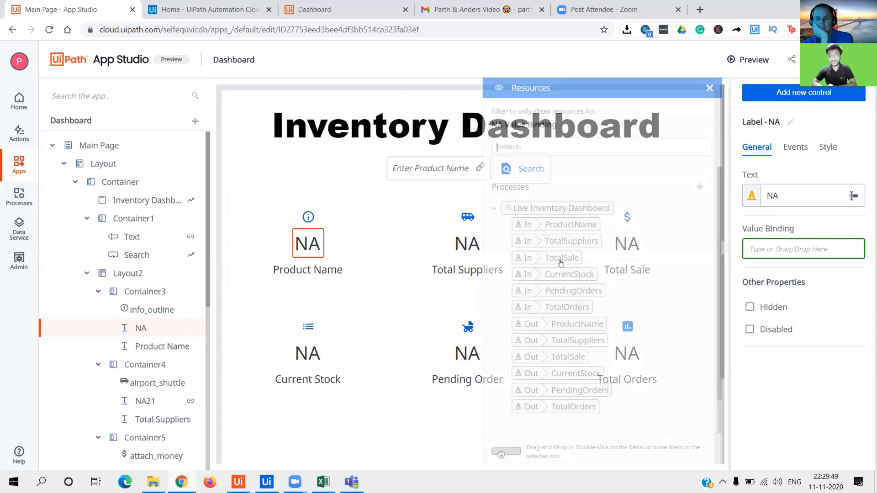
left_click_drag(545, 229, 776, 249)
Remove the value binding of the NA label above Total Suppliers and rebind it to the In TotalSuppliers argument.
left_click(467, 243)
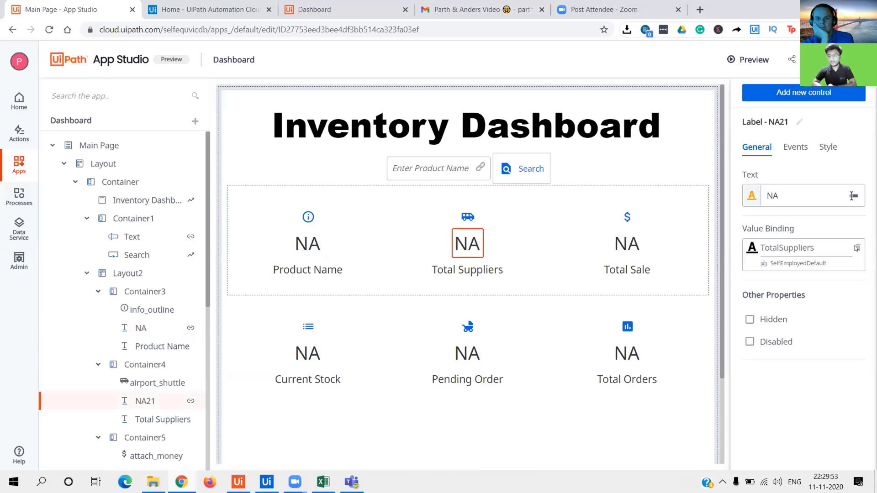
left_click(856, 248)
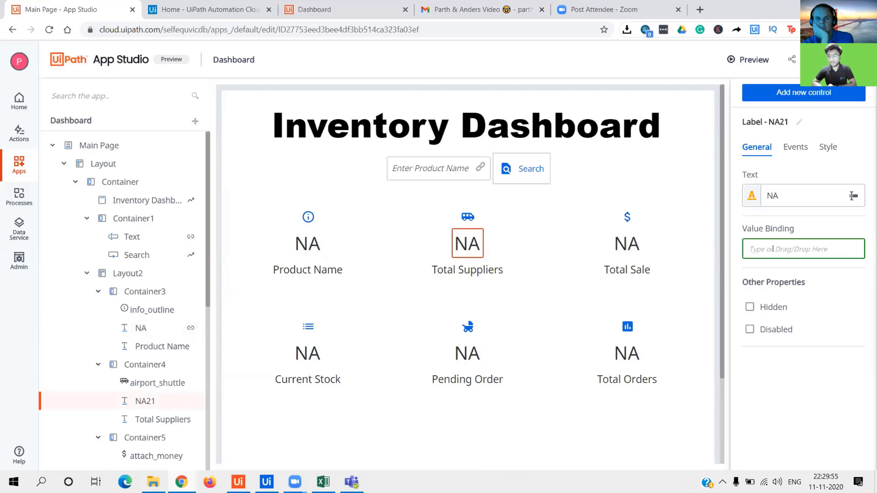
left_click_drag(539, 243, 783, 245)
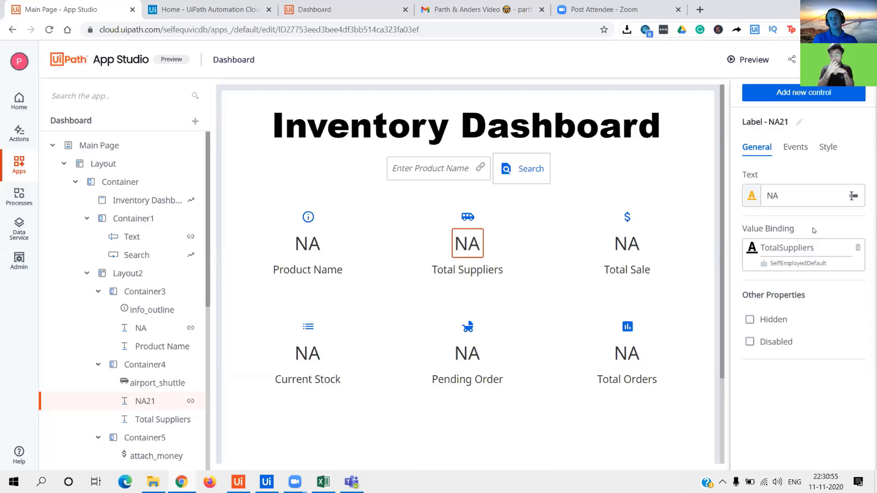
Review which arguments the NA labels for Total Sale, Total Orders, Pending Order, Current Stock, Product Name and Total Suppliers are bound to.
left_click(616, 247)
left_click(630, 361)
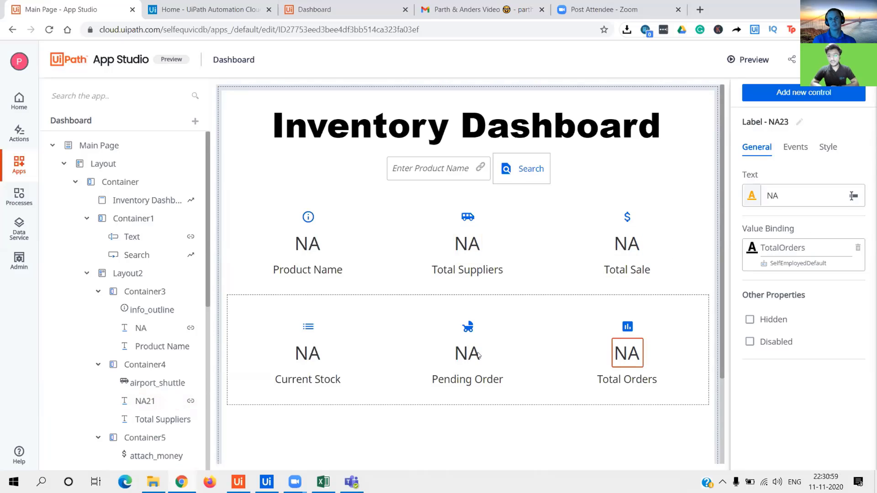
left_click(475, 356)
left_click(314, 354)
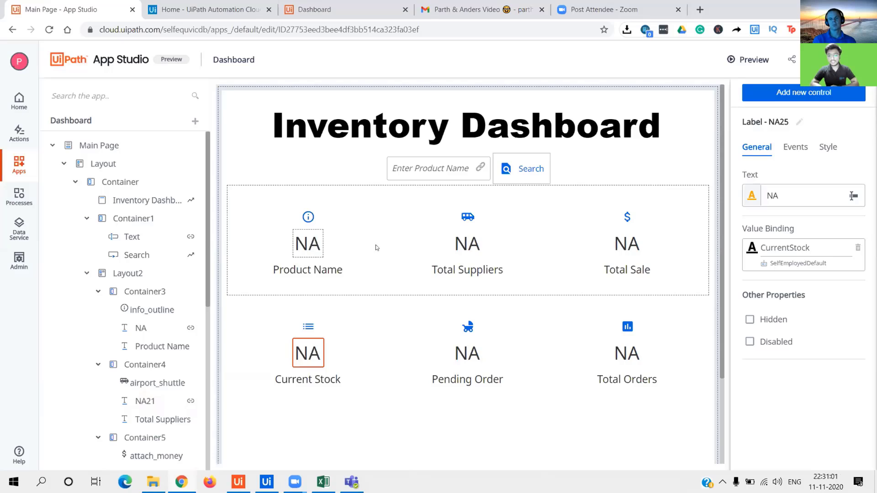
left_click(308, 244)
left_click(467, 244)
left_click(627, 244)
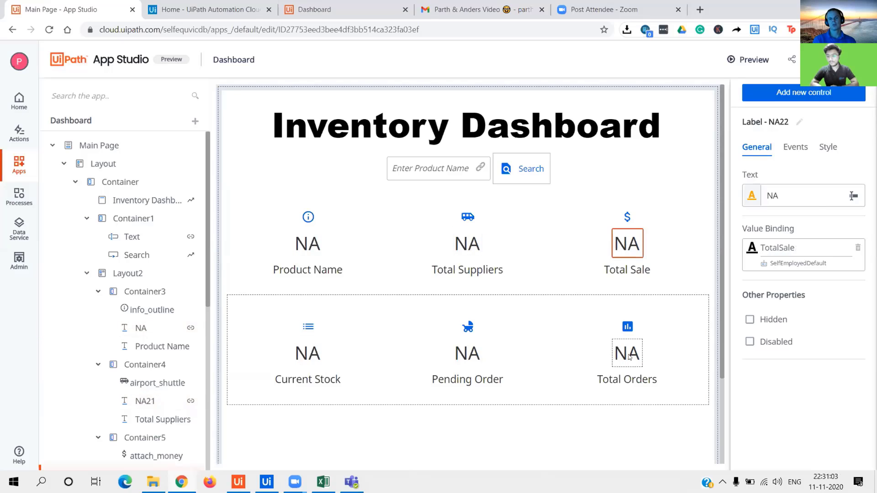
Remove the value binding of the NA label above Total Orders and rebind it to the In TotalOrders argument.
left_click(630, 357)
left_click(856, 247)
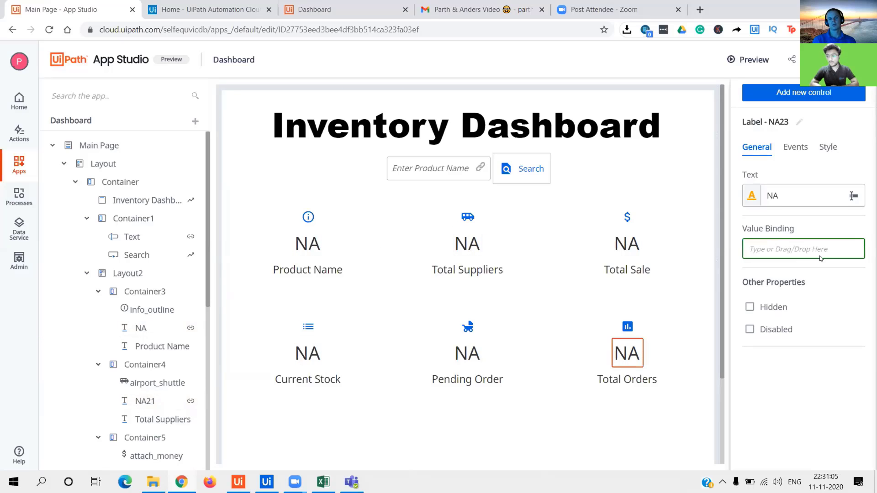
left_click(778, 249)
left_click_drag(558, 306, 781, 249)
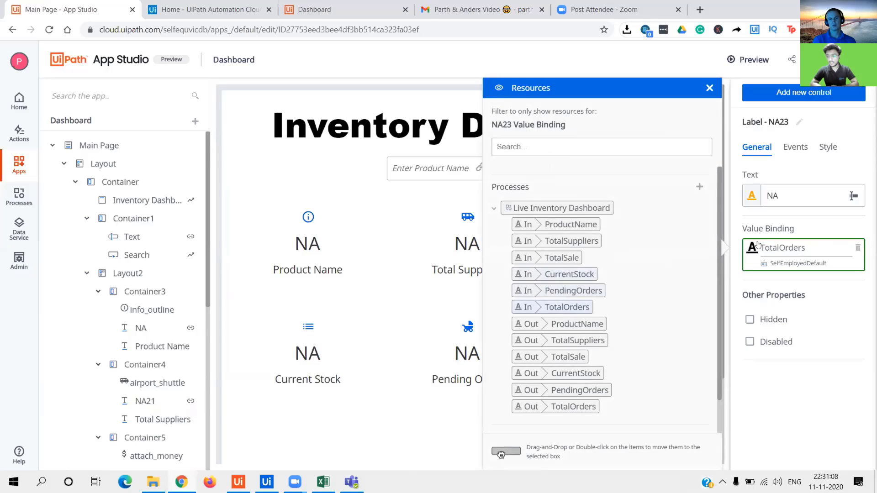
left_click(718, 309)
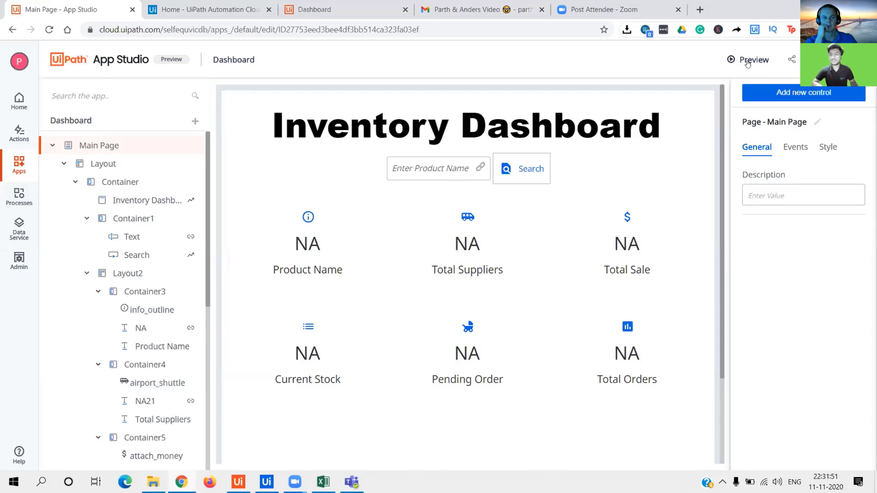
Return to the Apps overview and run the published Dashboard app, looking over its Inventory Dashboard page and web address.
left_click(795, 62)
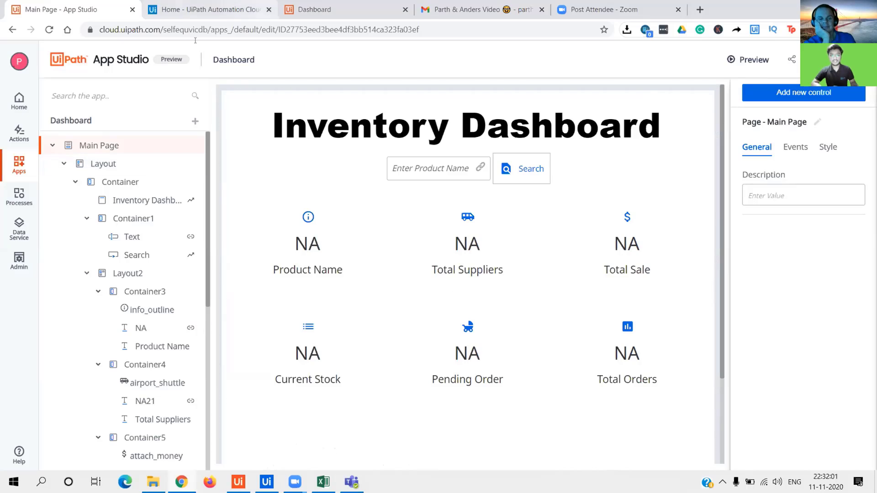
left_click(320, 9)
left_click(51, 29)
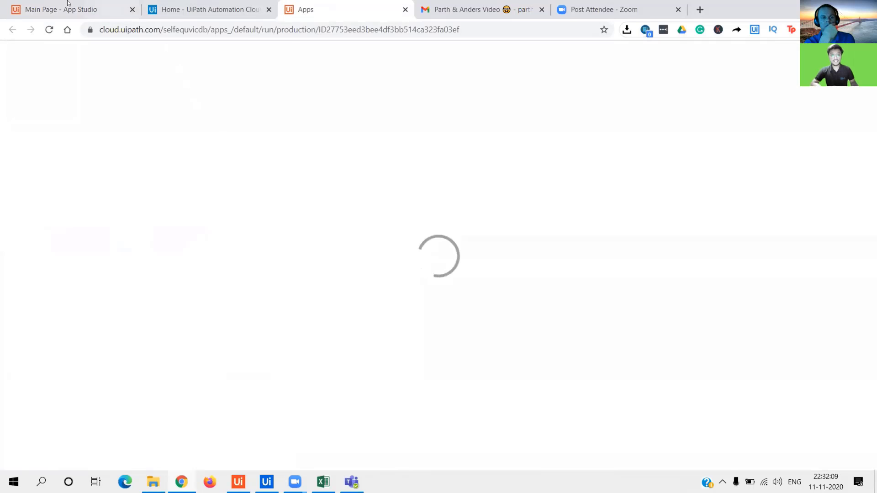
left_click(18, 166)
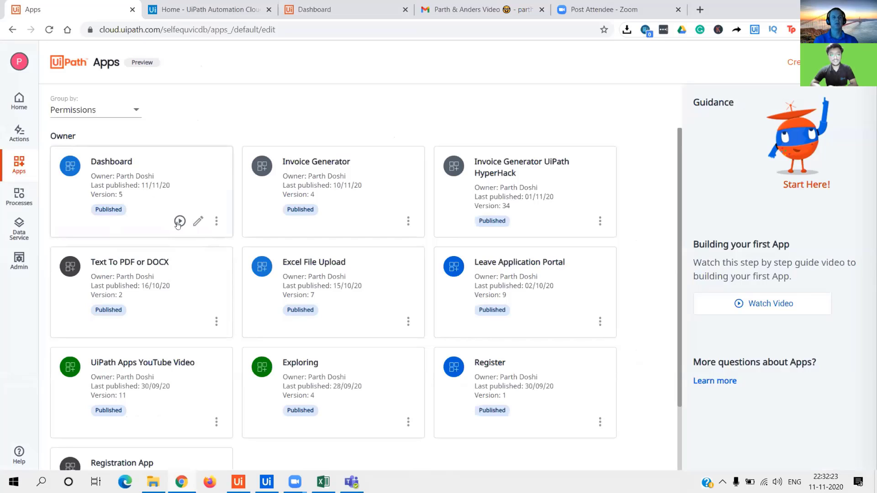
left_click(179, 221)
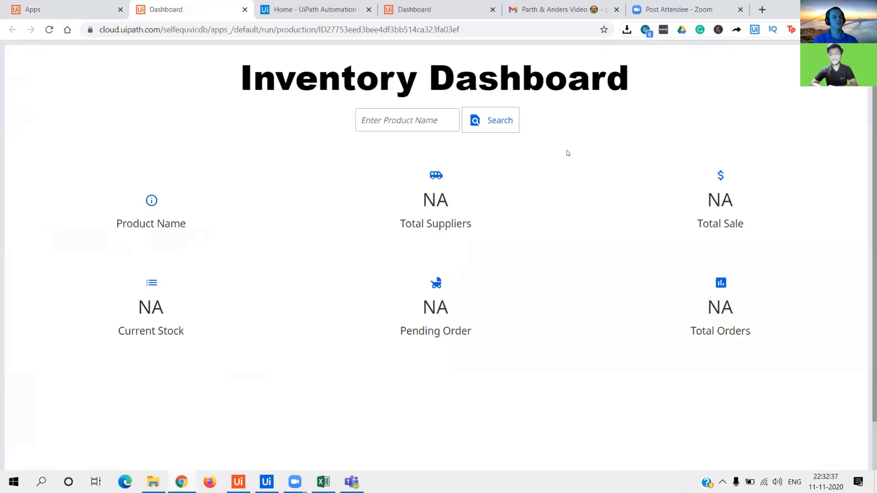
scroll(436, 255, "down", 2)
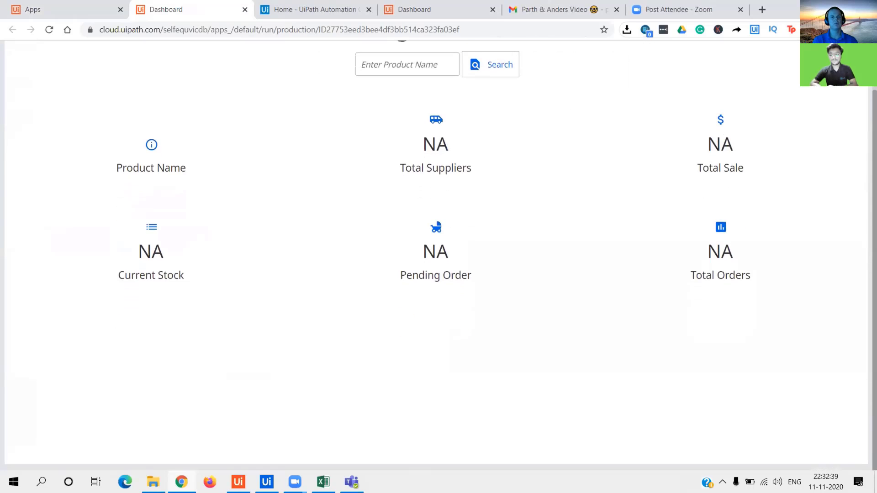
scroll(436, 255, "up", 2)
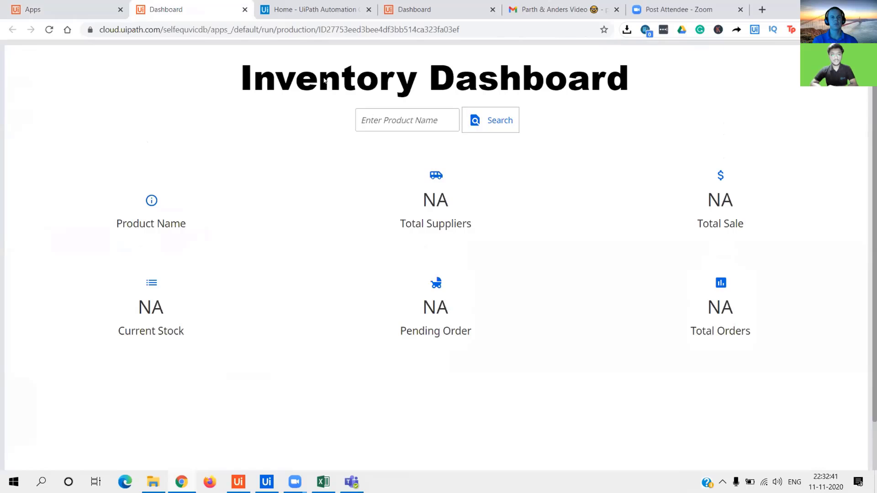
left_click(488, 29)
left_click(504, 26)
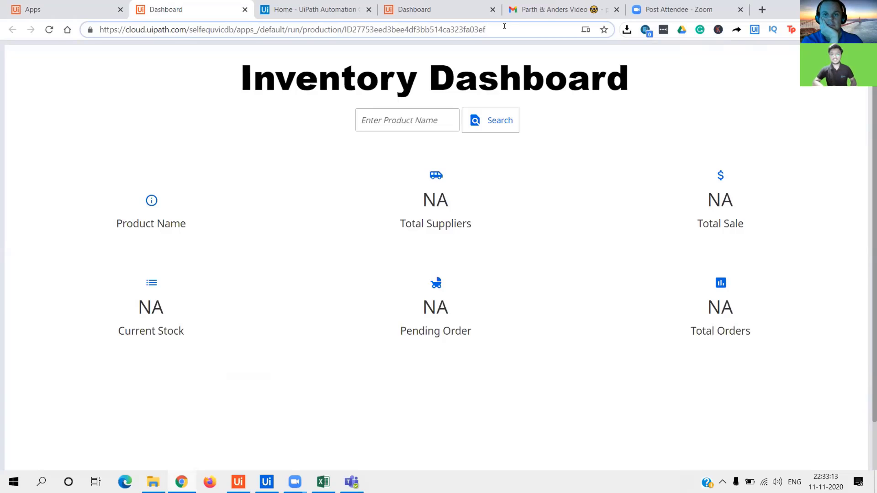
Enter Notebooks as the product name in the running Inventory Dashboard and run the search.
left_click(359, 121)
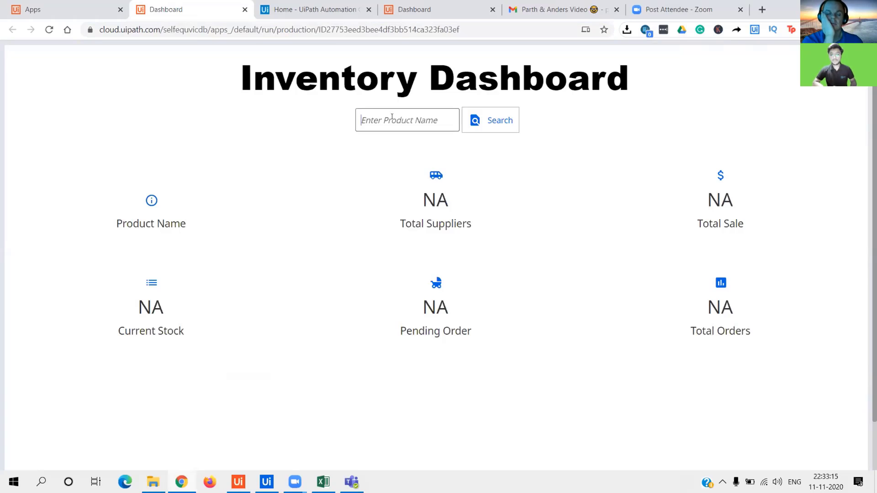
left_click(319, 477)
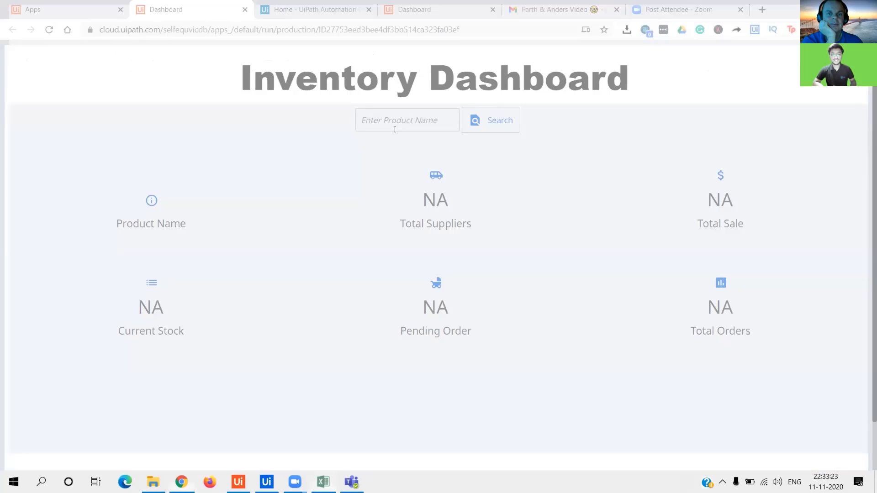
left_click(398, 120)
type("No")
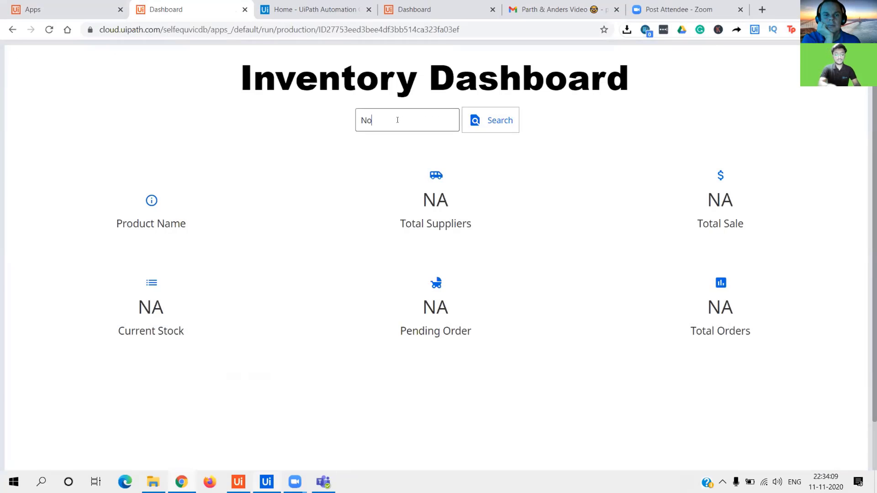
type("tebooks")
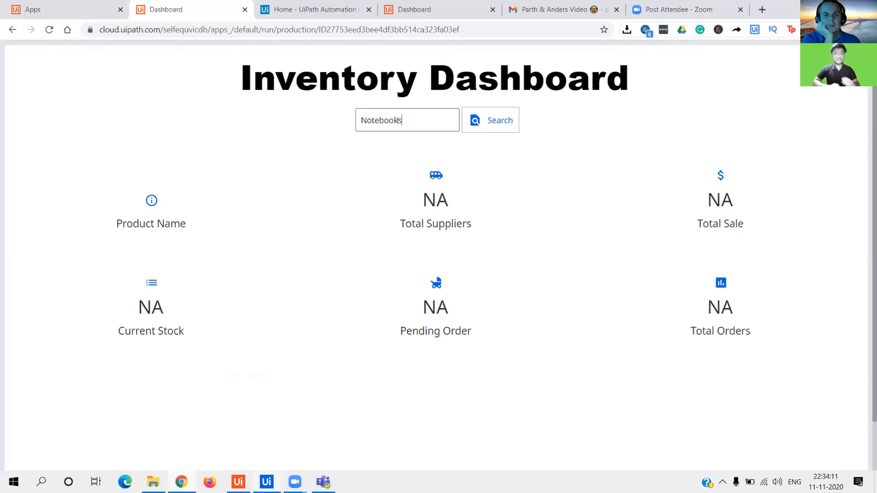
left_click(511, 126)
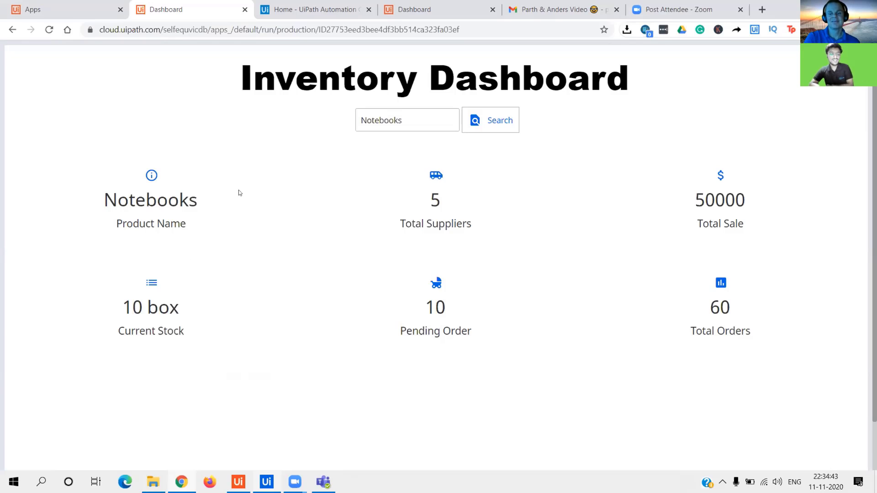
Clear the product name from the Inventory Dashboard's search box.
double_click(392, 119)
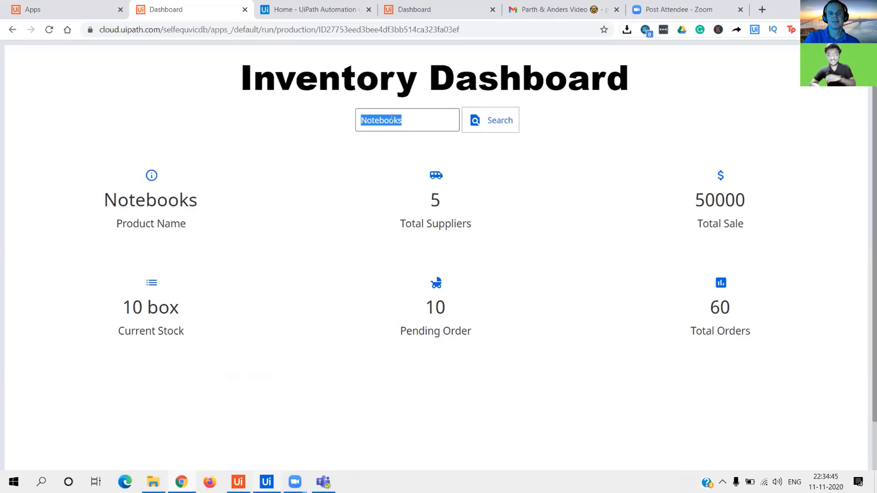
key("BackSpace")
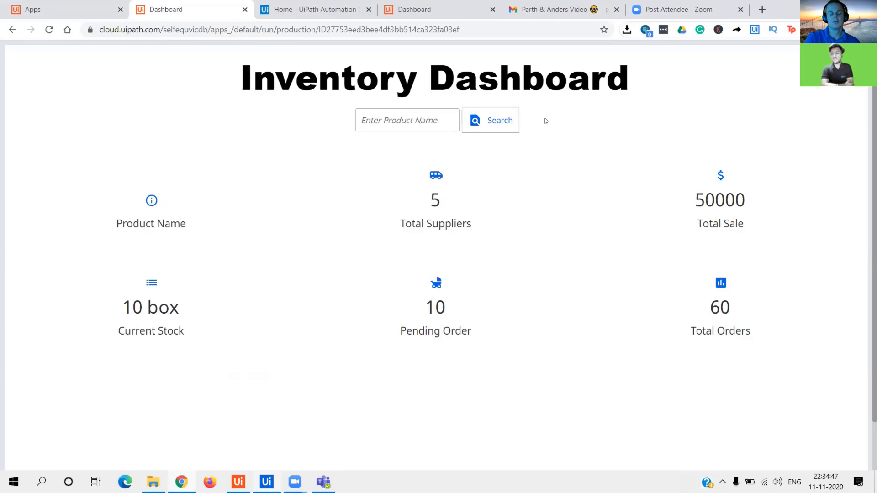